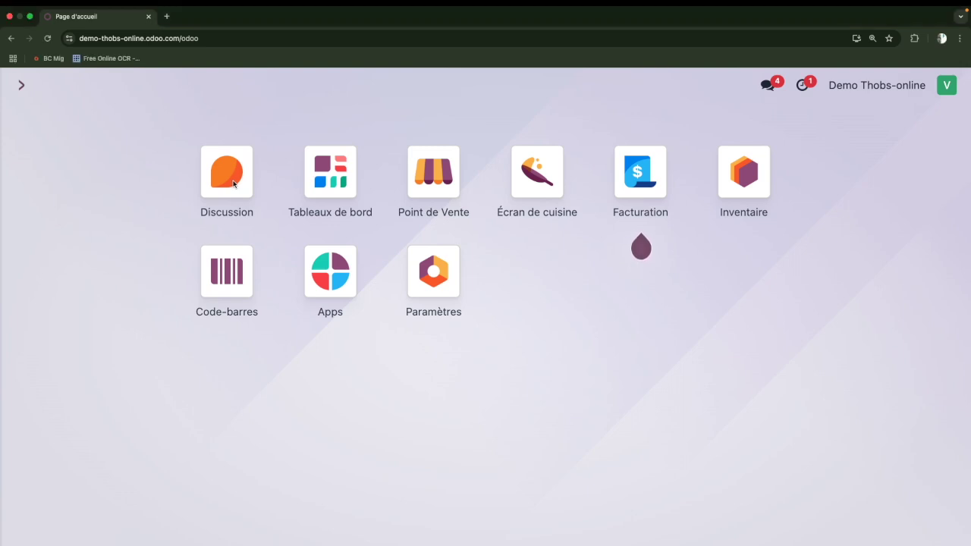
Step: Look over the Discussion inbox and the Facturation and daily operations dashboards, and return to the home page
{"action": "left_click", "coordinate": [233, 183]}
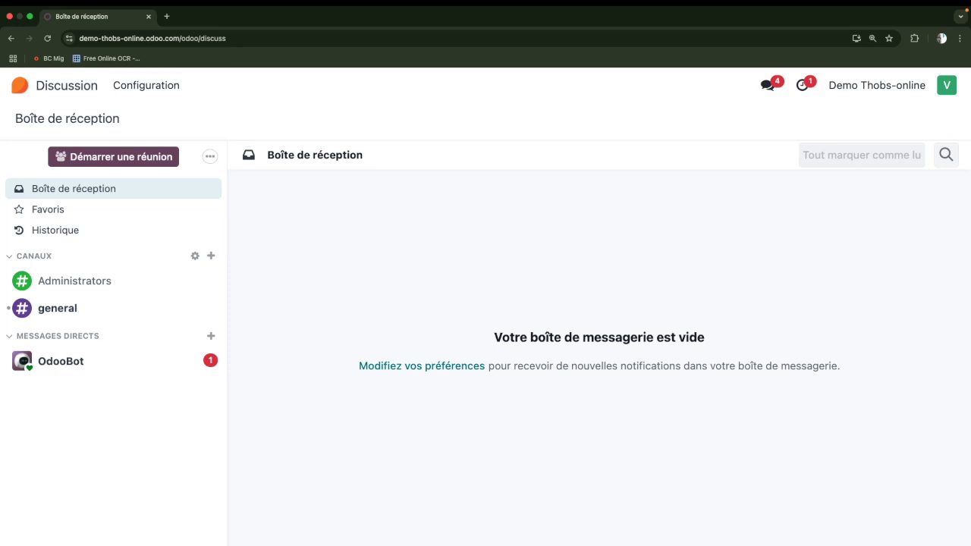
{"action": "left_click", "coordinate": [84, 86]}
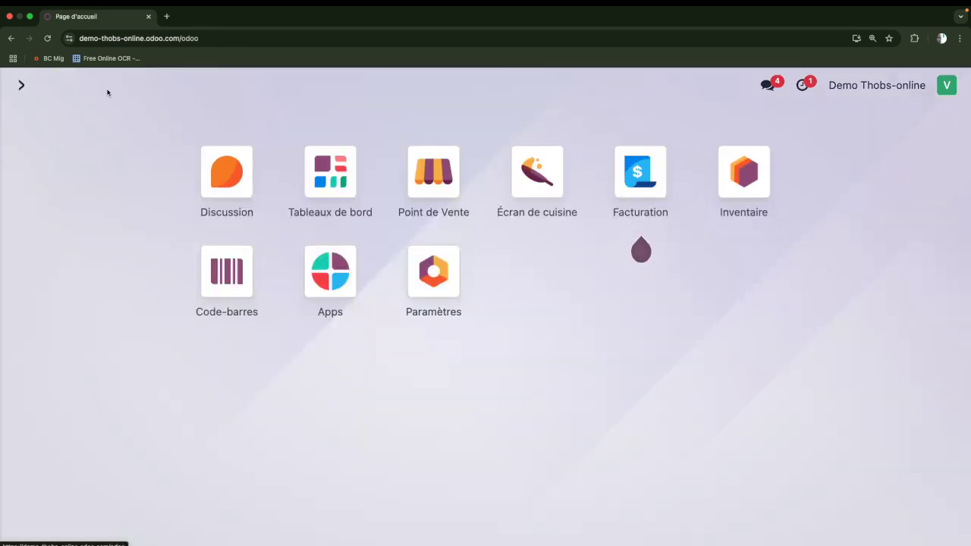
{"action": "left_click", "coordinate": [345, 195]}
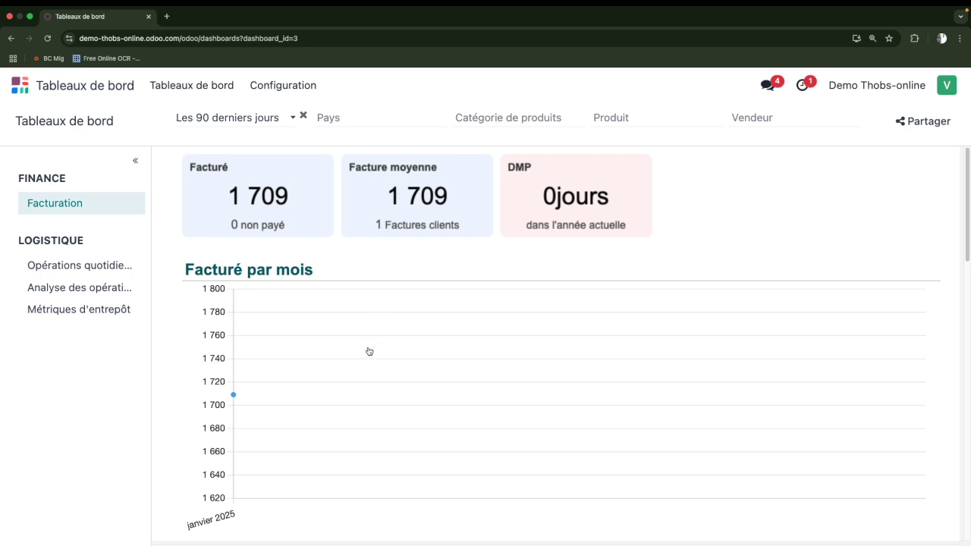
{"action": "left_click", "coordinate": [118, 267]}
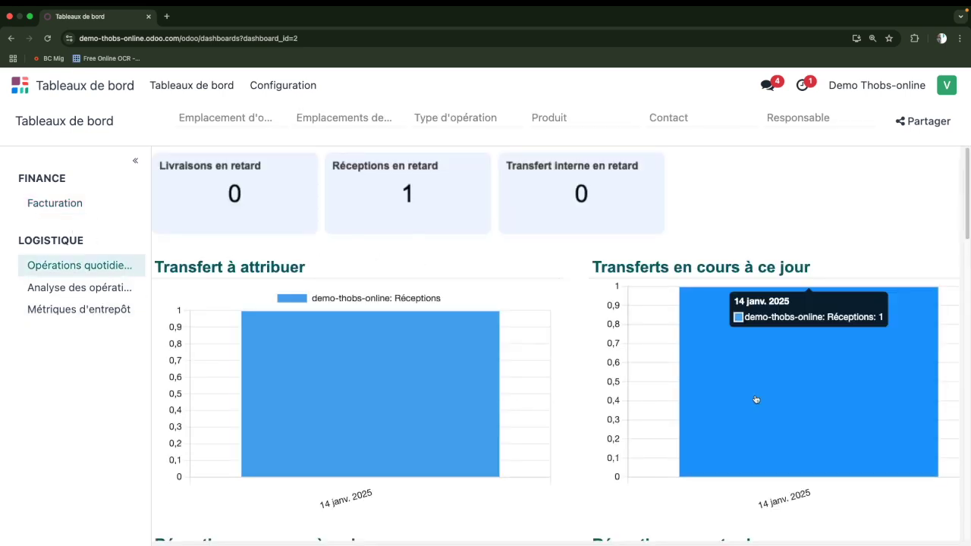
{"action": "mouse_move", "coordinate": [474, 386]}
{"action": "scroll", "coordinate": [472, 387], "scroll_direction": "down", "scroll_amount": 5}
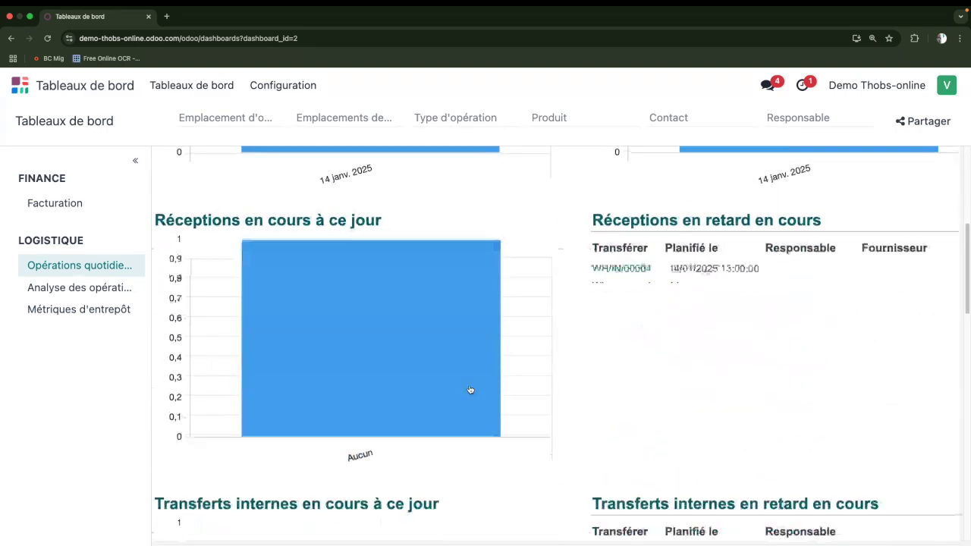
{"action": "scroll", "coordinate": [471, 389], "scroll_direction": "down", "scroll_amount": 5}
{"action": "scroll", "coordinate": [470, 390], "scroll_direction": "up", "scroll_amount": 10}
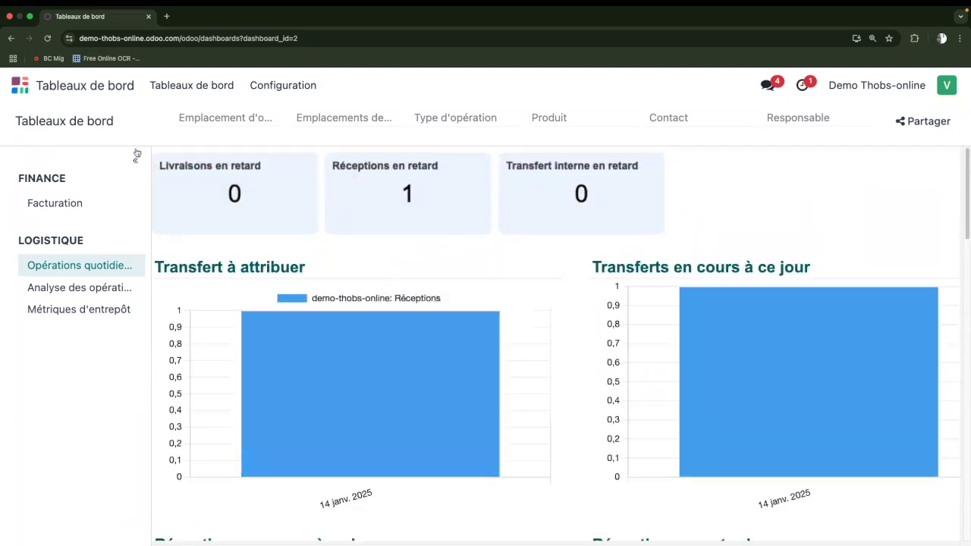
{"action": "left_click", "coordinate": [22, 85]}
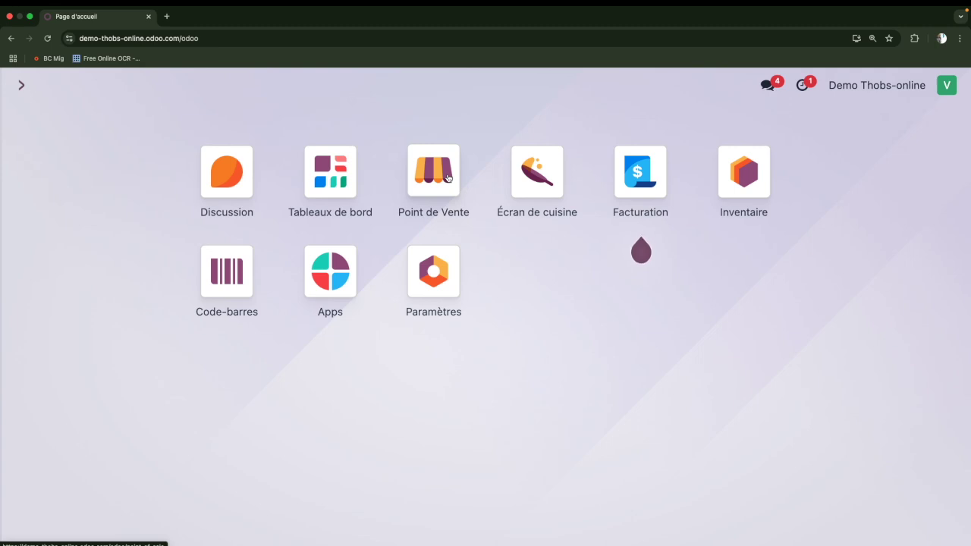
Step: Check the closing date and balance of the Resto Thobs point of sale and start opening its cash register
{"action": "left_click", "coordinate": [448, 178]}
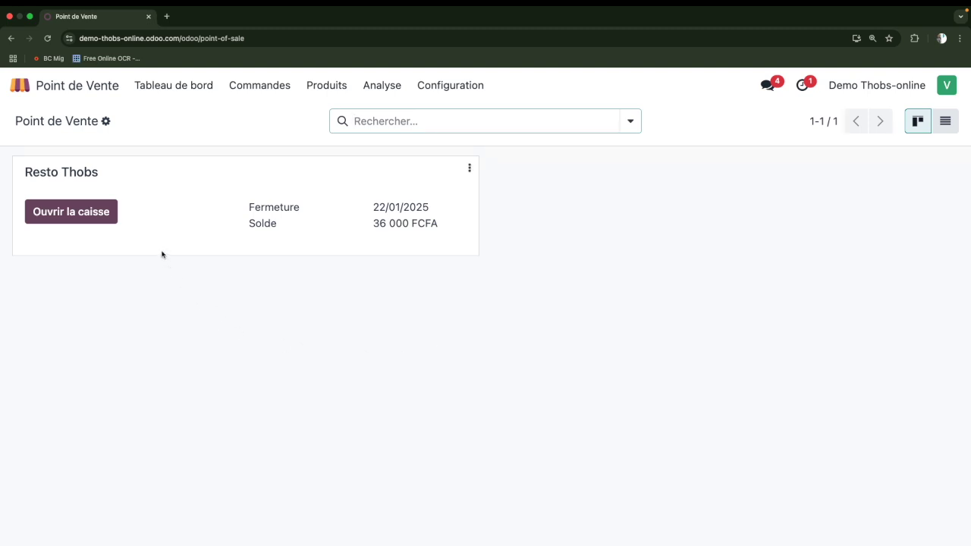
{"action": "left_click_drag", "start_coordinate": [249, 226], "coordinate": [464, 230]}
{"action": "left_click", "coordinate": [374, 225]}
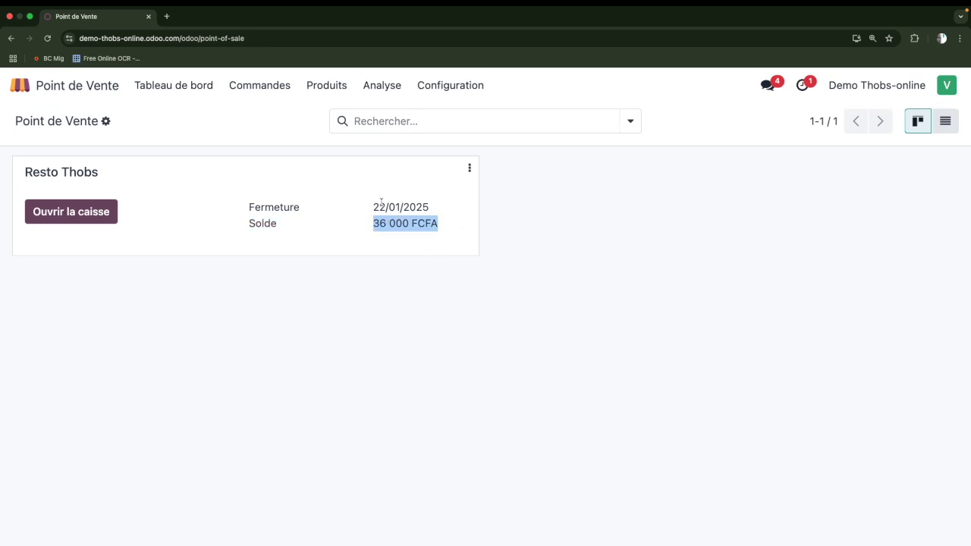
{"action": "left_click_drag", "start_coordinate": [381, 203], "coordinate": [451, 210]}
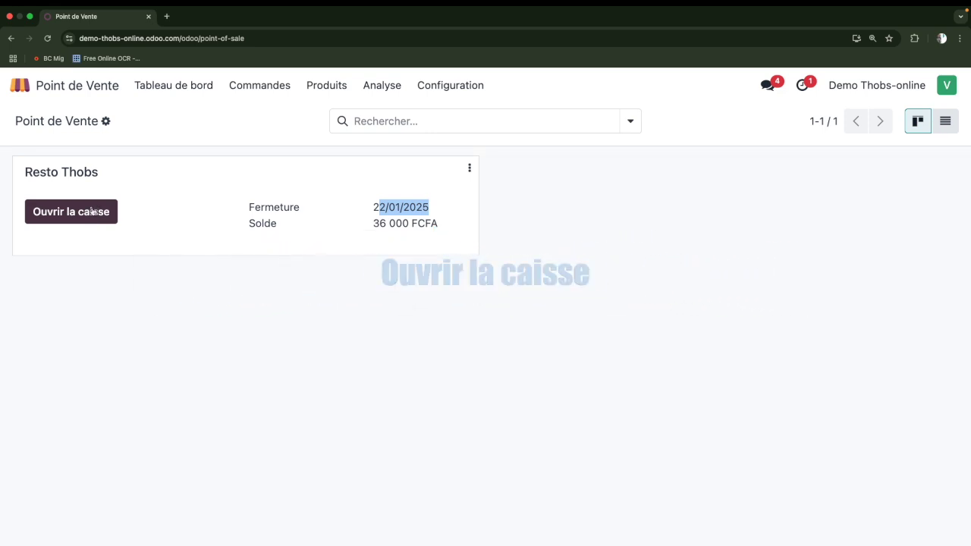
{"action": "left_click", "coordinate": [94, 212]}
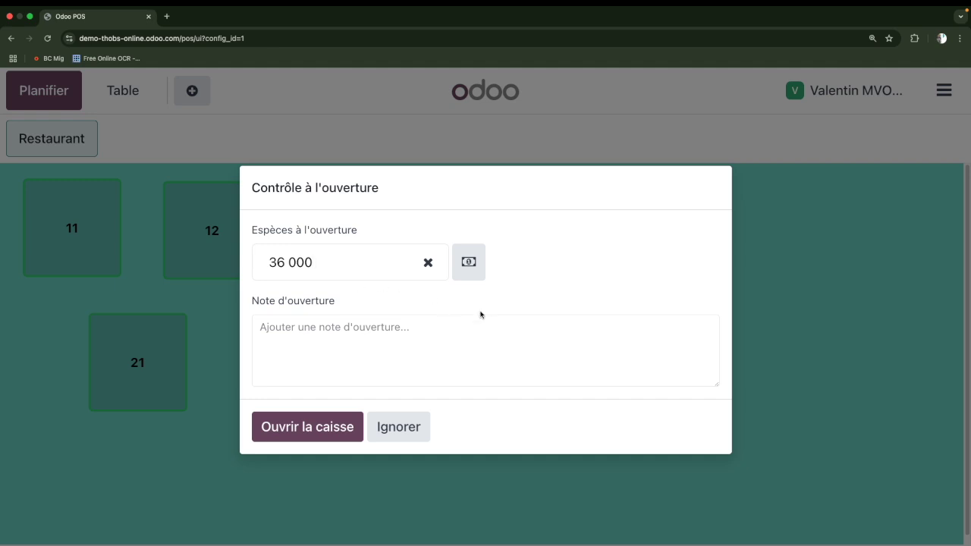
Step: Count the opening cash as one each of 10 000, 5 000, 2 000, 1 000, 500, 200, 50 and 25 FCFA
{"action": "left_click", "coordinate": [471, 271]}
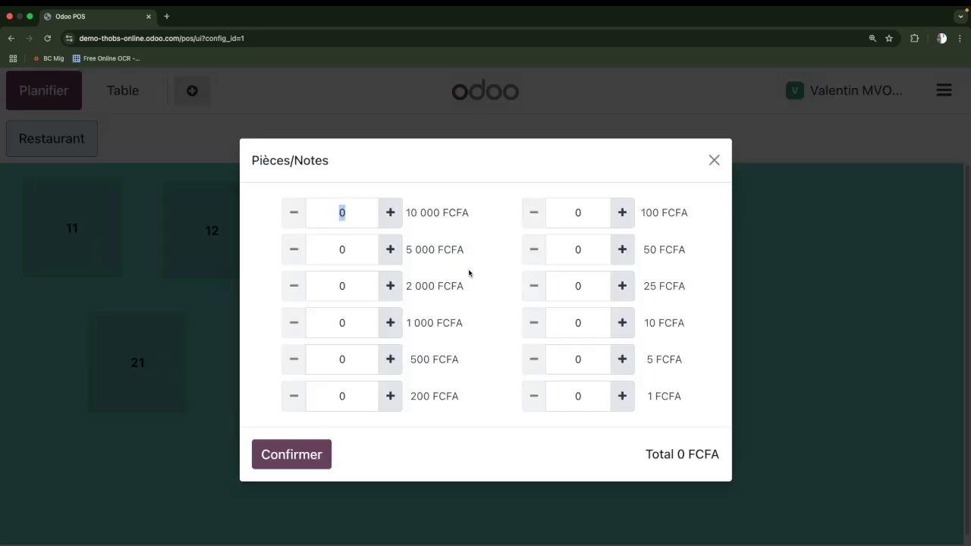
{"action": "left_click", "coordinate": [390, 213]}
{"action": "left_click", "coordinate": [390, 250]}
{"action": "left_click", "coordinate": [390, 286]}
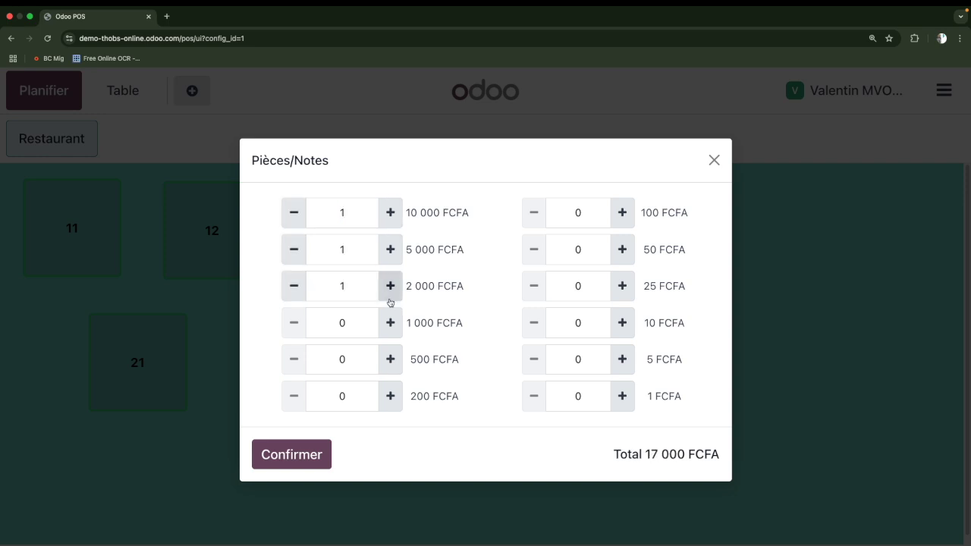
{"action": "left_click", "coordinate": [390, 322]}
{"action": "left_click", "coordinate": [388, 362]}
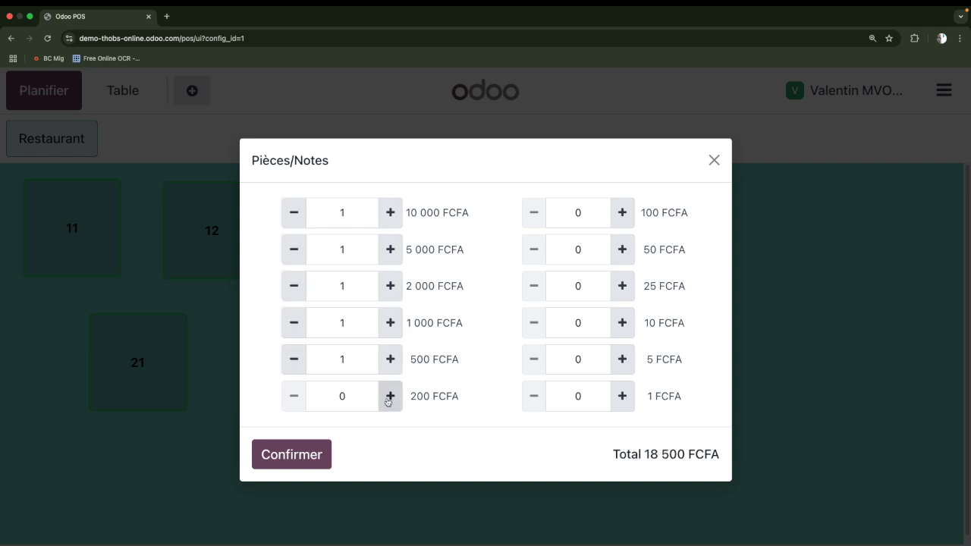
{"action": "left_click", "coordinate": [390, 396]}
{"action": "left_click", "coordinate": [622, 250]}
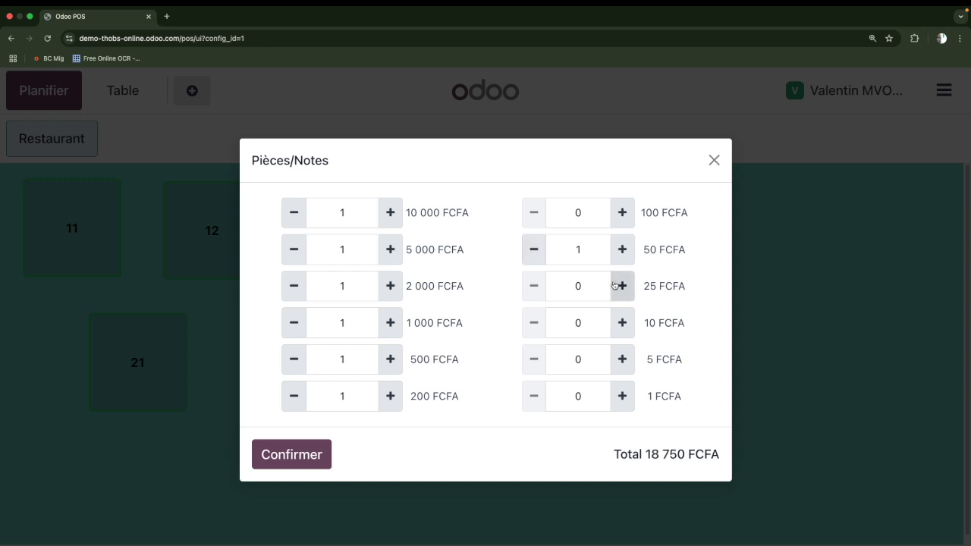
{"action": "left_click", "coordinate": [621, 287]}
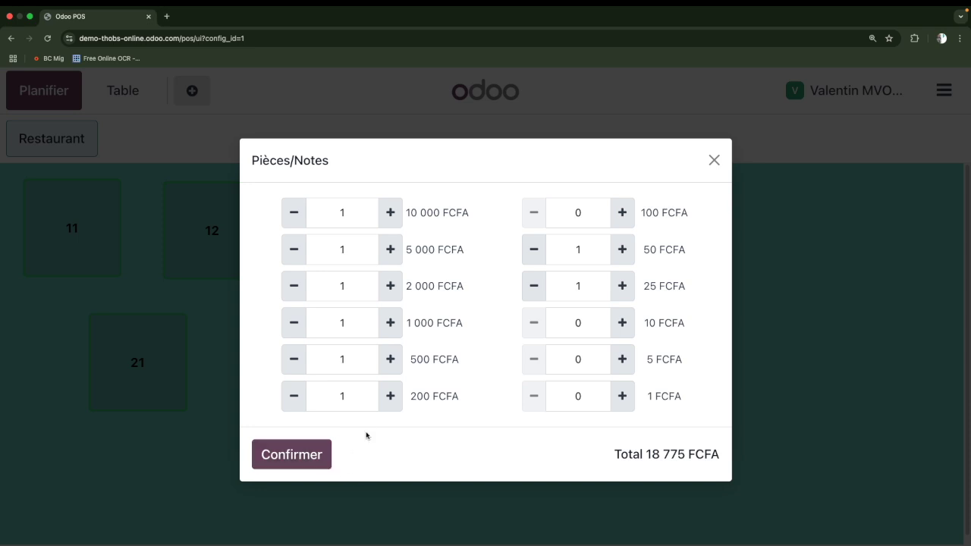
{"action": "left_click", "coordinate": [313, 458]}
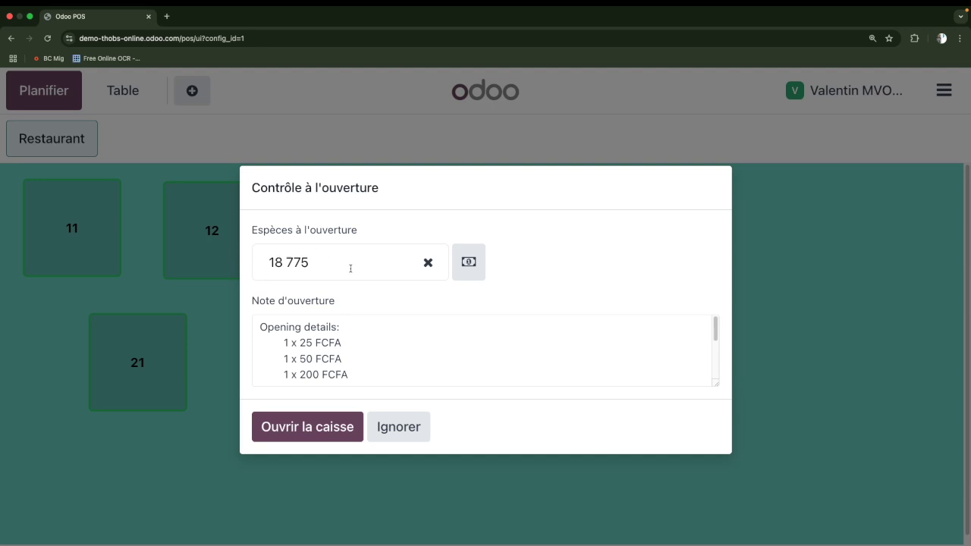
Step: Raise the 2 000 FCFA note count to 2 in the opening cash count and check the opening amount
{"action": "left_click", "coordinate": [470, 263]}
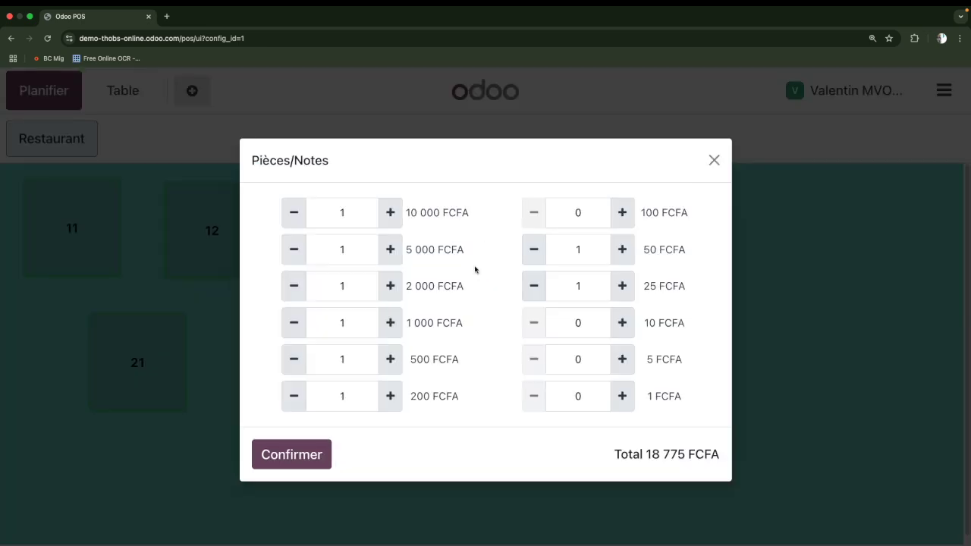
{"action": "left_click", "coordinate": [390, 285]}
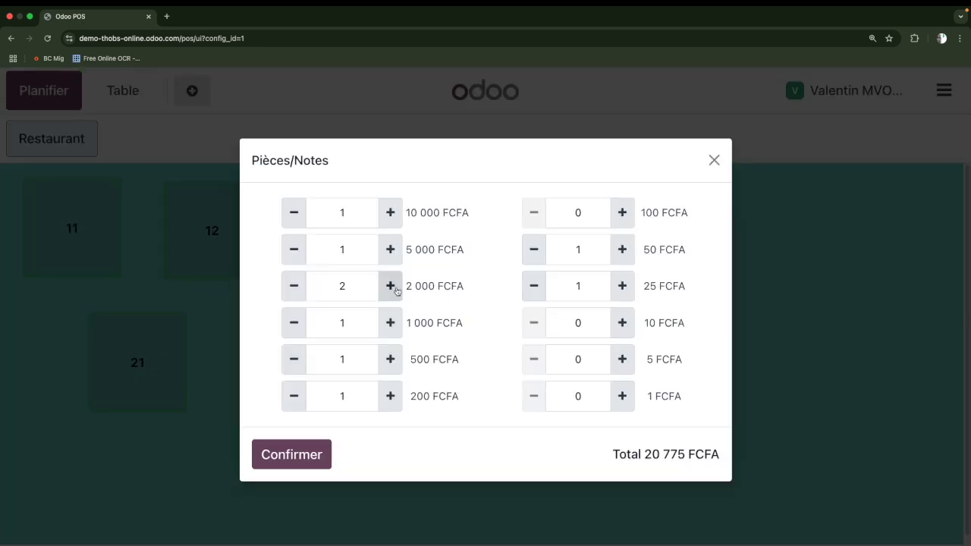
{"action": "left_click", "coordinate": [303, 458]}
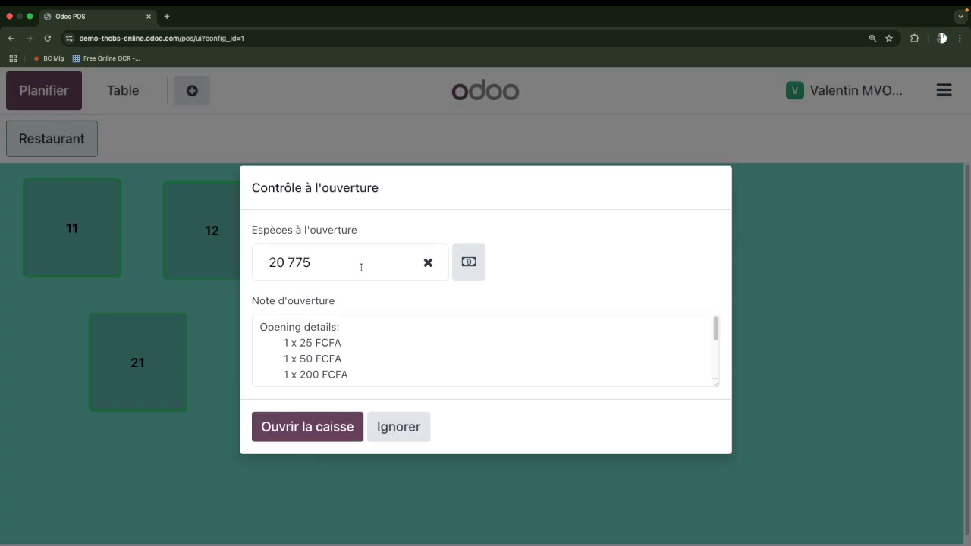
{"action": "left_click_drag", "start_coordinate": [361, 267], "coordinate": [264, 256]}
{"action": "left_click", "coordinate": [347, 260]}
Step: Append the line "commentaire d'ouverture" to the end of the opening note and open the cash register
{"action": "scroll", "coordinate": [383, 340], "scroll_direction": "down", "scroll_amount": 3}
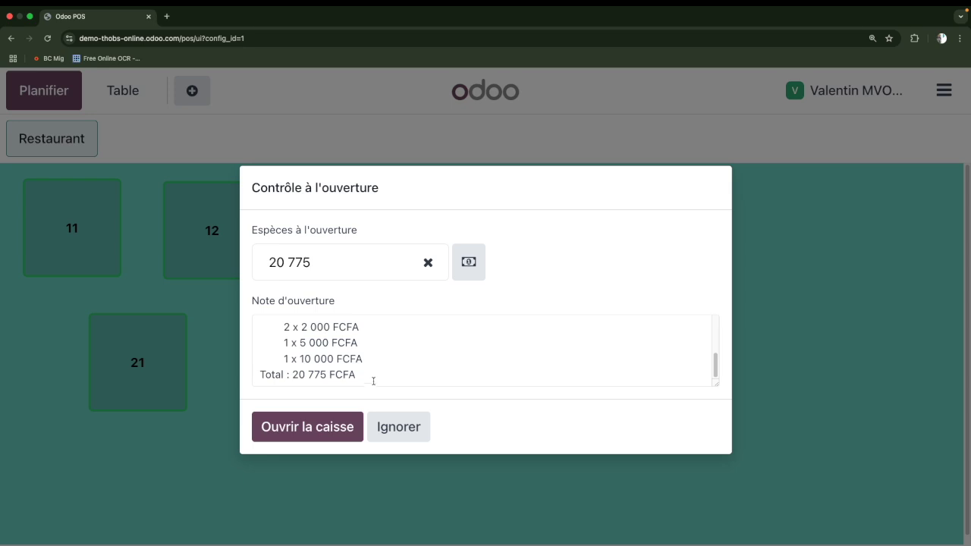
{"action": "left_click", "coordinate": [374, 377]}
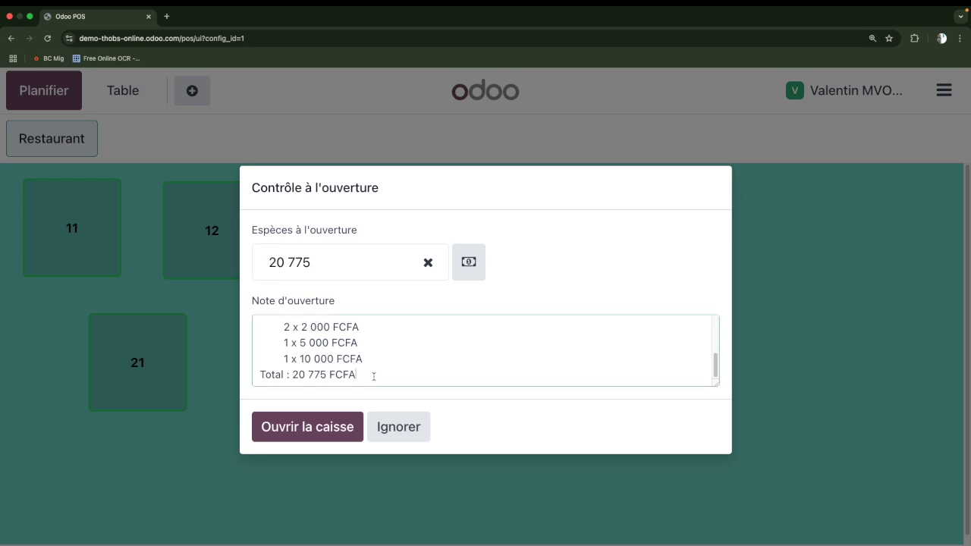
{"action": "key", "text": "Return"}
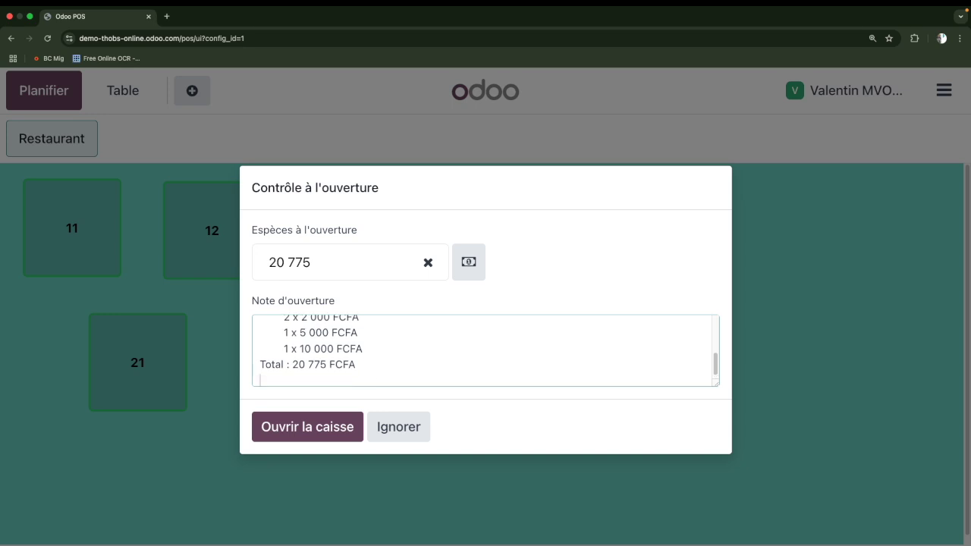
{"action": "type", "text": "commentaire d'ou"}
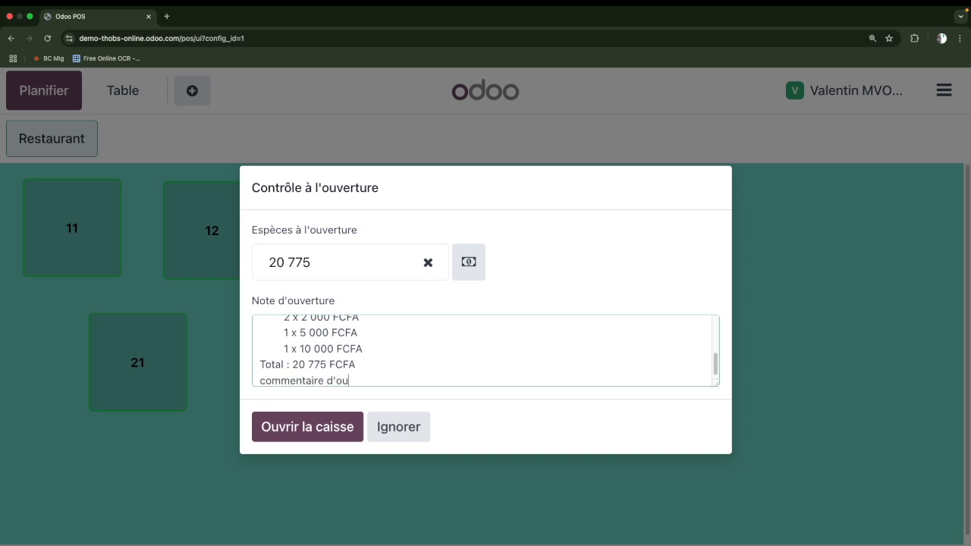
{"action": "type", "text": "vwr"}
{"action": "type", "text": "erture"}
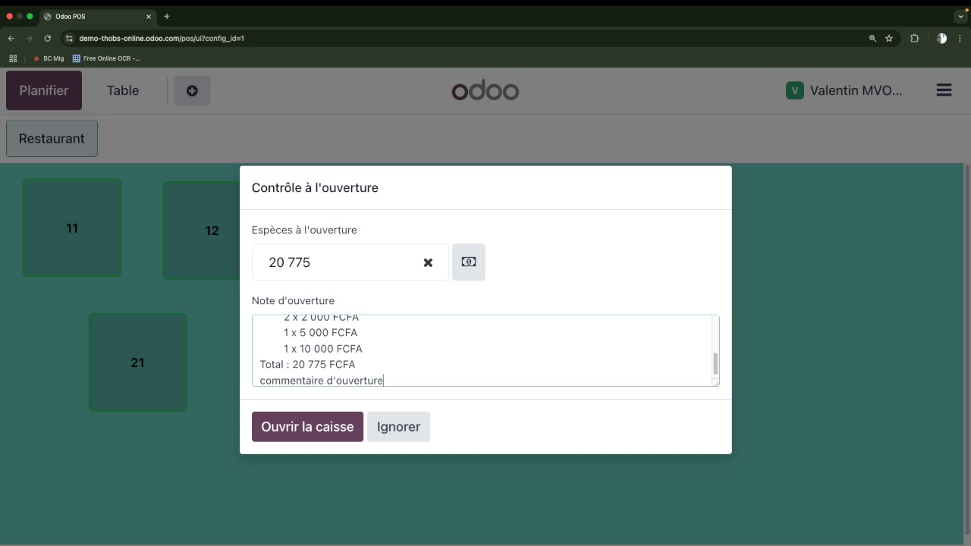
{"action": "left_click", "coordinate": [331, 431]}
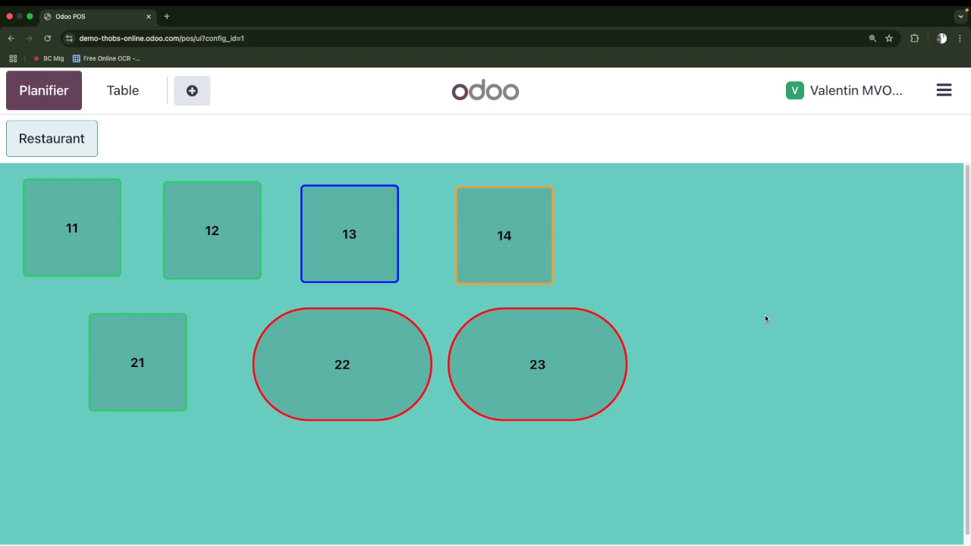
Step: Put the restaurant floor plan in edit mode and add a new room named "Salle des fêtes"
{"action": "left_click", "coordinate": [944, 94]}
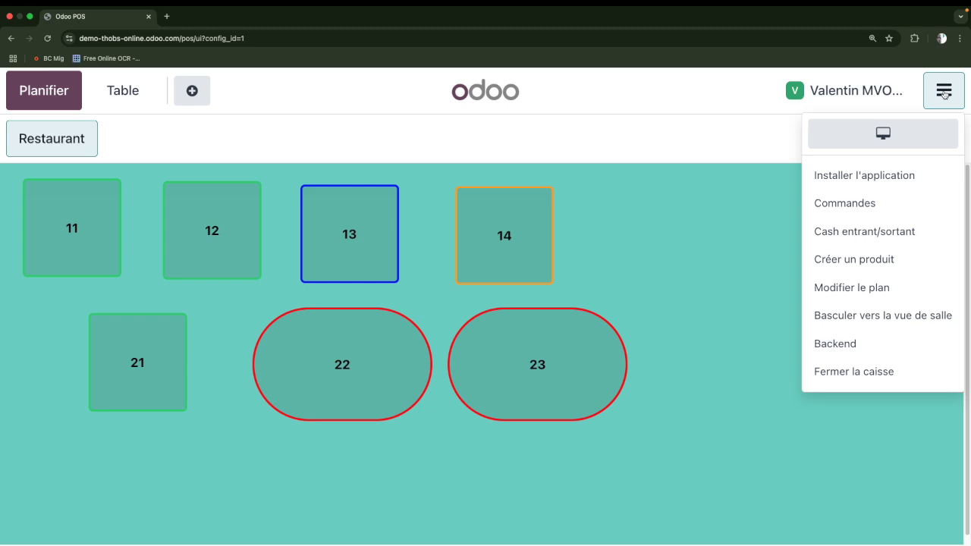
{"action": "left_click", "coordinate": [924, 290]}
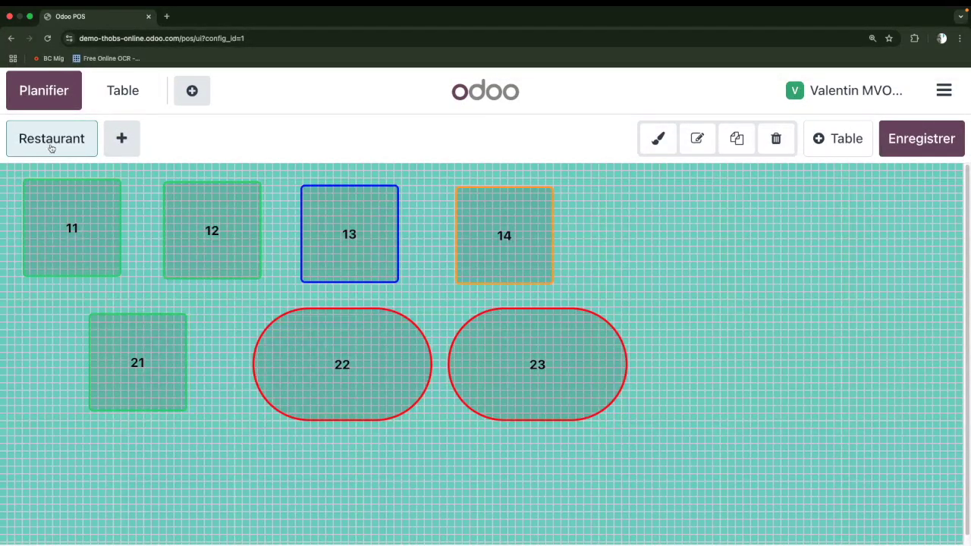
{"action": "left_click", "coordinate": [122, 139]}
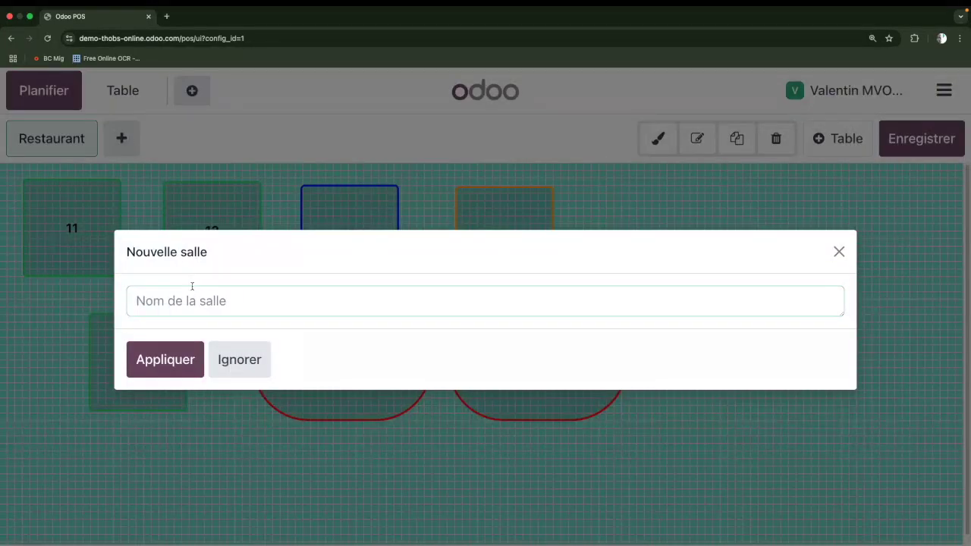
{"action": "type", "text": "Sall"}
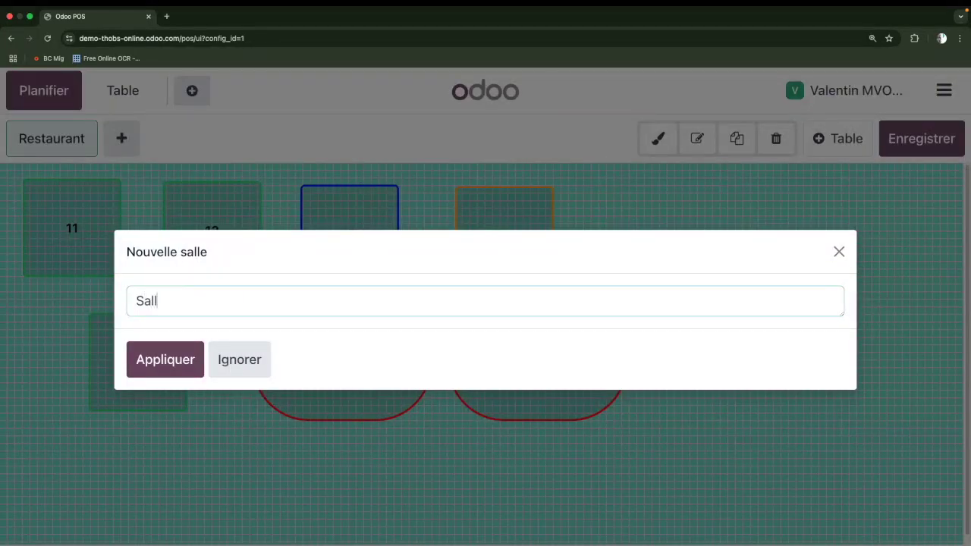
{"action": "type", "text": "e des fêtes"}
{"action": "key", "text": "Return"}
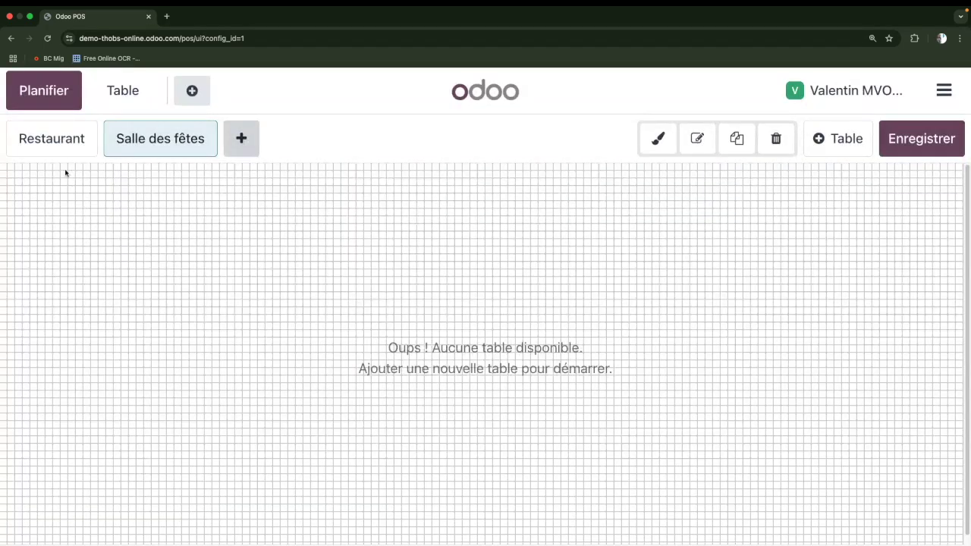
Step: View the Restaurant room for comparison, and add a table near the upper-left corner of the Salle des fêtes plan
{"action": "left_click", "coordinate": [48, 134]}
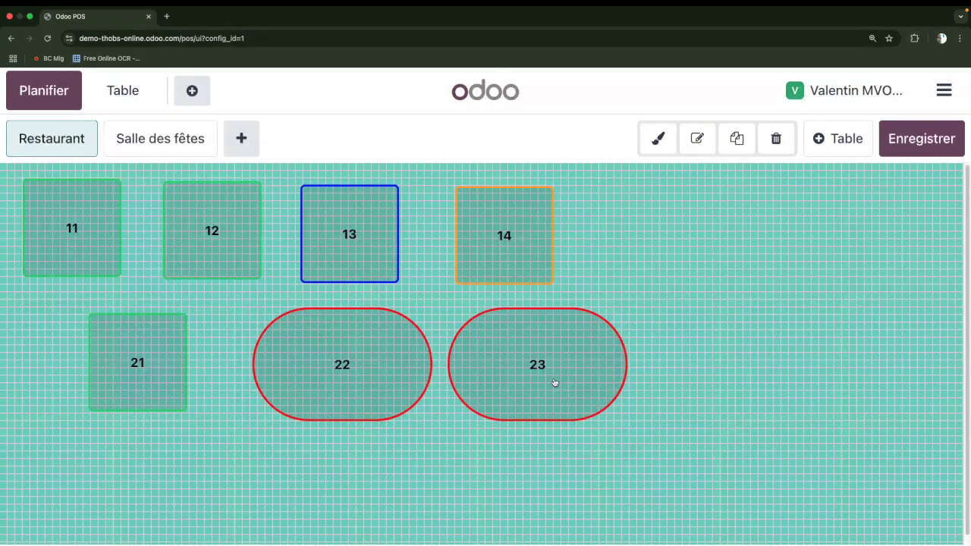
{"action": "left_click", "coordinate": [180, 138]}
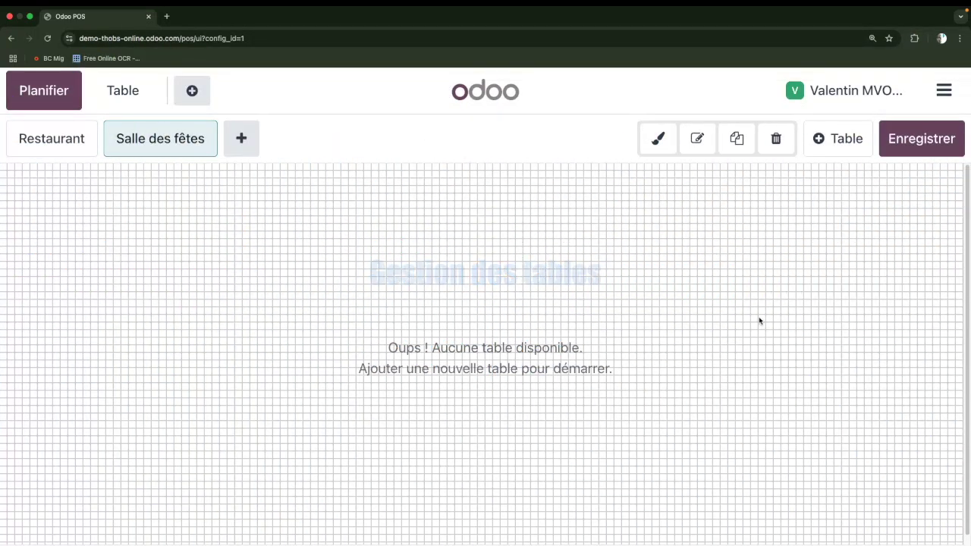
{"action": "left_click", "coordinate": [843, 140]}
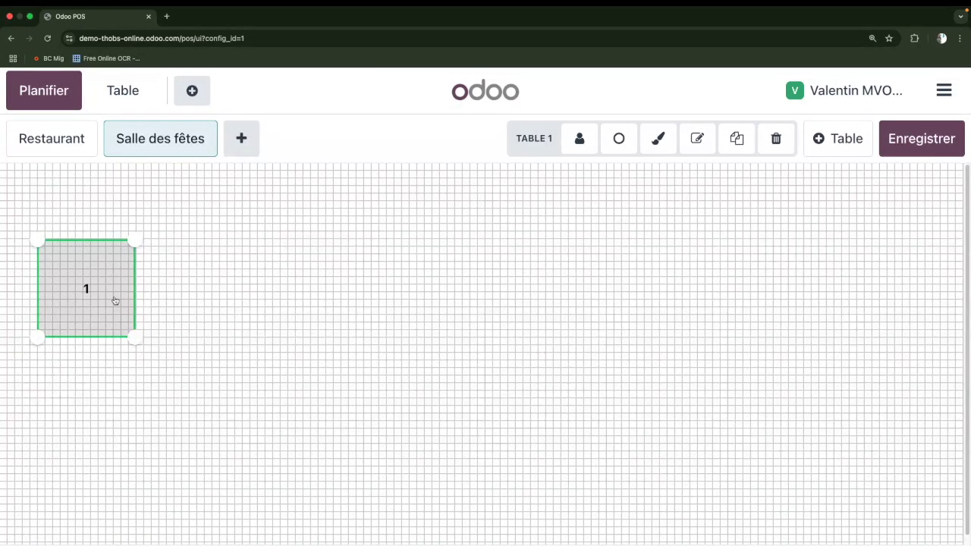
{"action": "left_click_drag", "start_coordinate": [114, 302], "coordinate": [132, 263]}
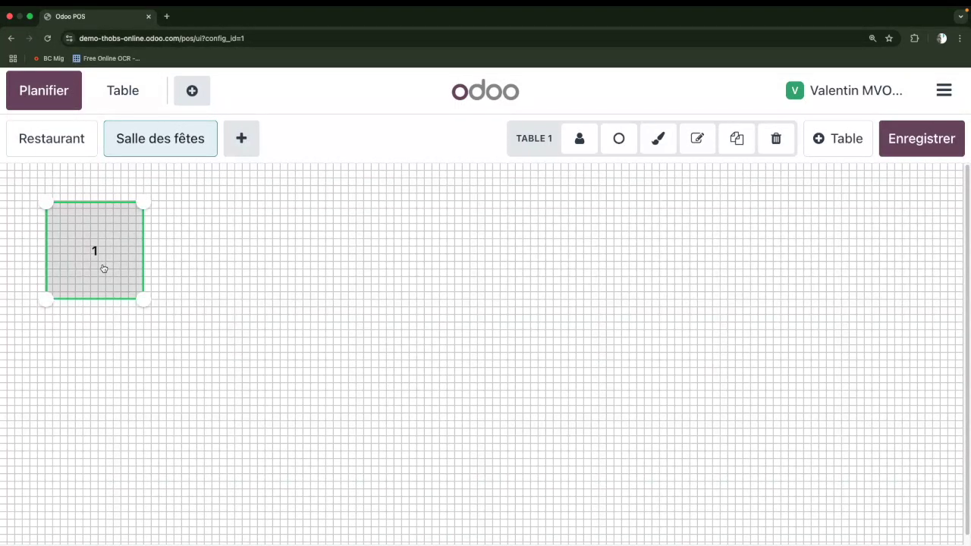
Step: View the table layout of the Restaurant room for comparison, and return to the Salle des fêtes plan
{"action": "left_click", "coordinate": [53, 141]}
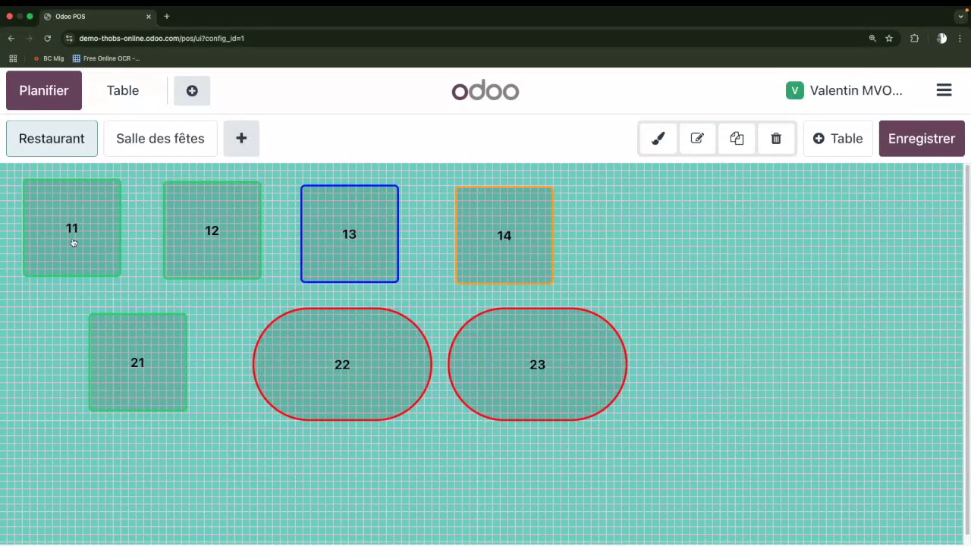
{"action": "left_click", "coordinate": [147, 152]}
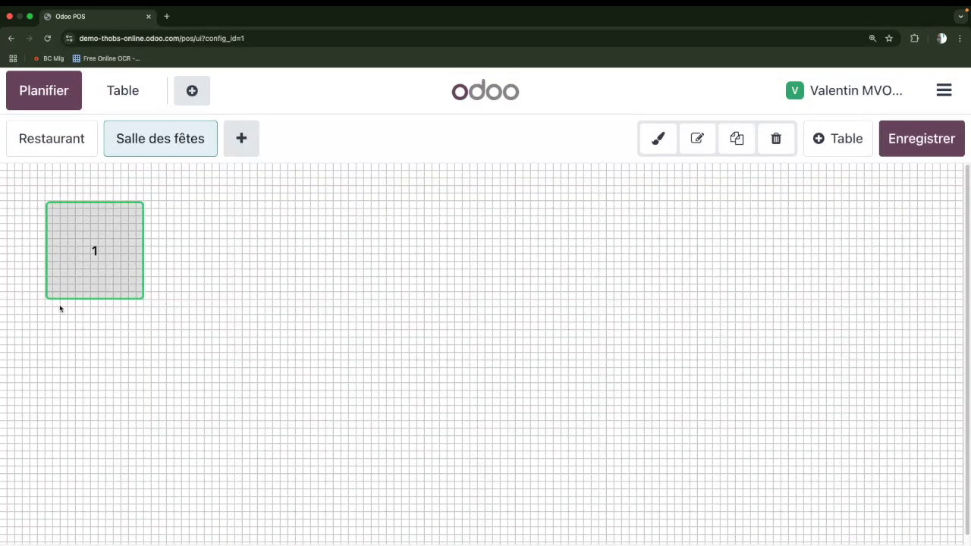
{"action": "left_click", "coordinate": [102, 250]}
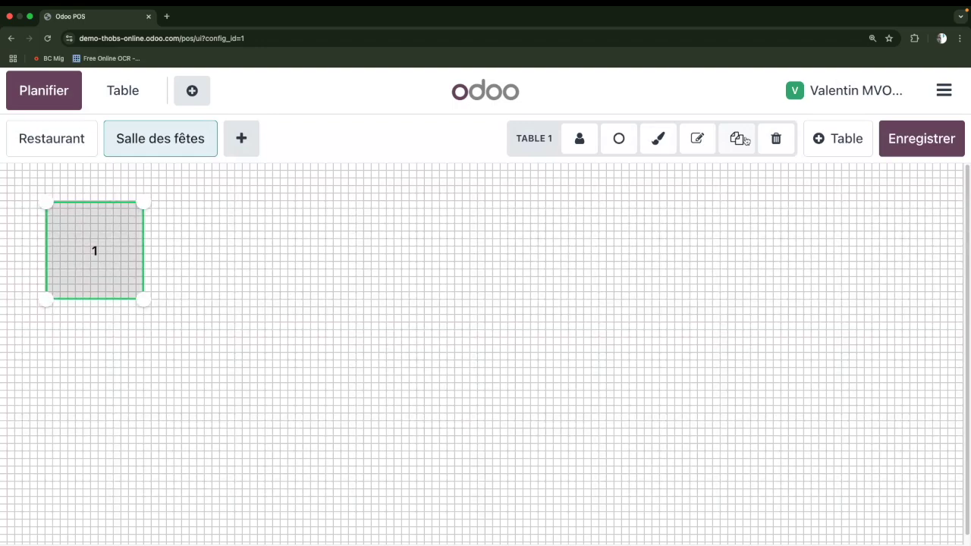
{"action": "left_click", "coordinate": [700, 142]}
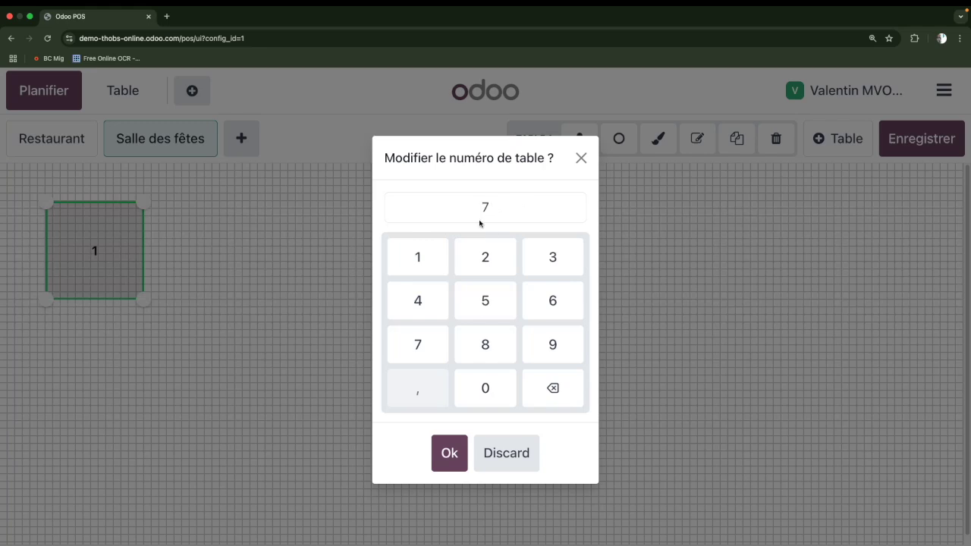
{"action": "left_click", "coordinate": [423, 256]}
{"action": "left_click", "coordinate": [415, 257]}
{"action": "left_click", "coordinate": [555, 352]}
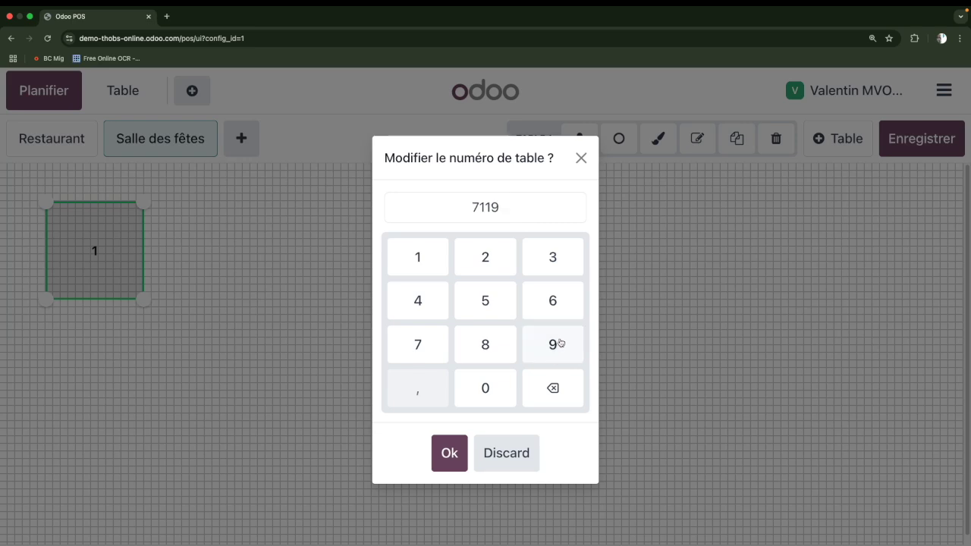
{"action": "left_click", "coordinate": [558, 341]}
{"action": "left_click", "coordinate": [553, 303]}
{"action": "left_click", "coordinate": [507, 305]}
{"action": "left_click", "coordinate": [486, 336]}
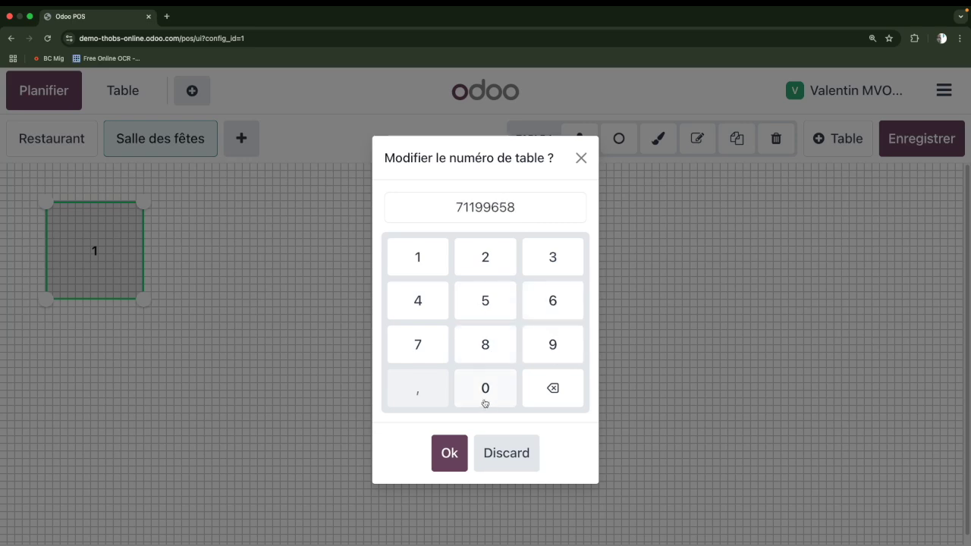
{"action": "left_click", "coordinate": [486, 400]}
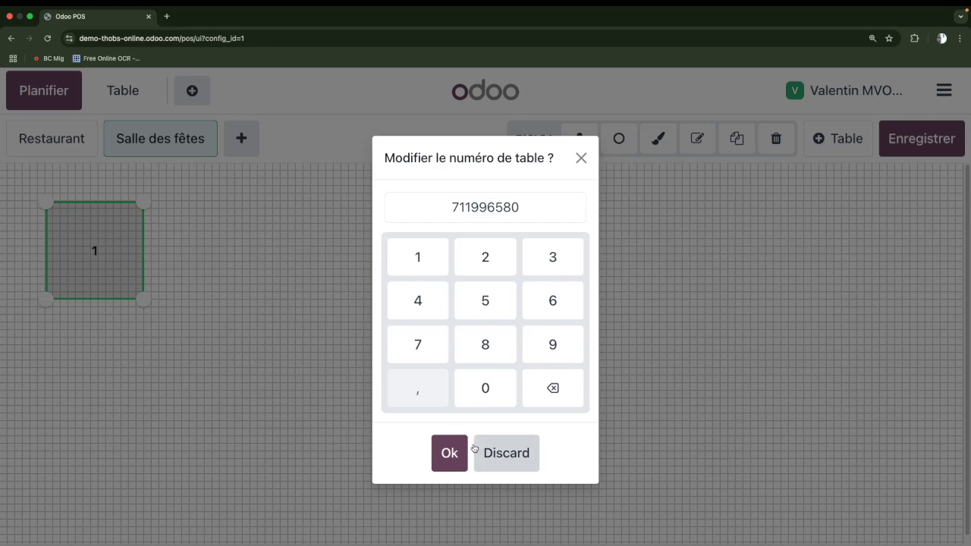
{"action": "left_click", "coordinate": [476, 448]}
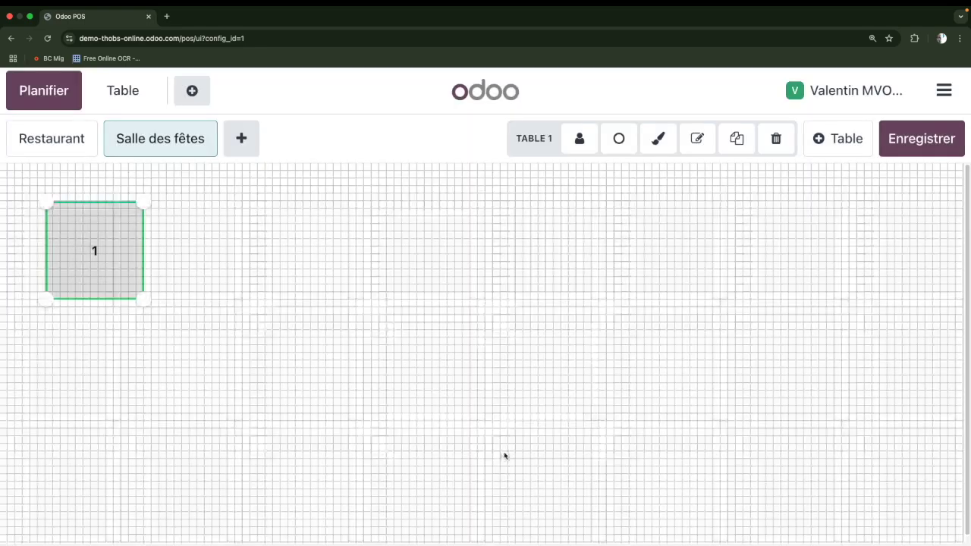
Step: Change the number of table 1 in the Salle des fêtes room to 711
{"action": "left_click", "coordinate": [692, 145]}
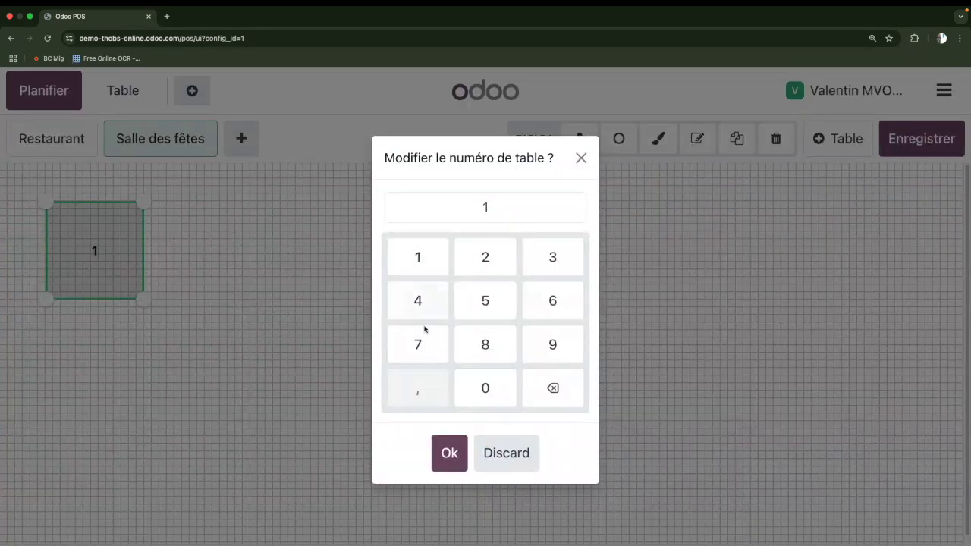
{"action": "left_click", "coordinate": [418, 352]}
{"action": "left_click", "coordinate": [432, 258]}
{"action": "left_click", "coordinate": [432, 259]}
{"action": "left_click", "coordinate": [445, 457]}
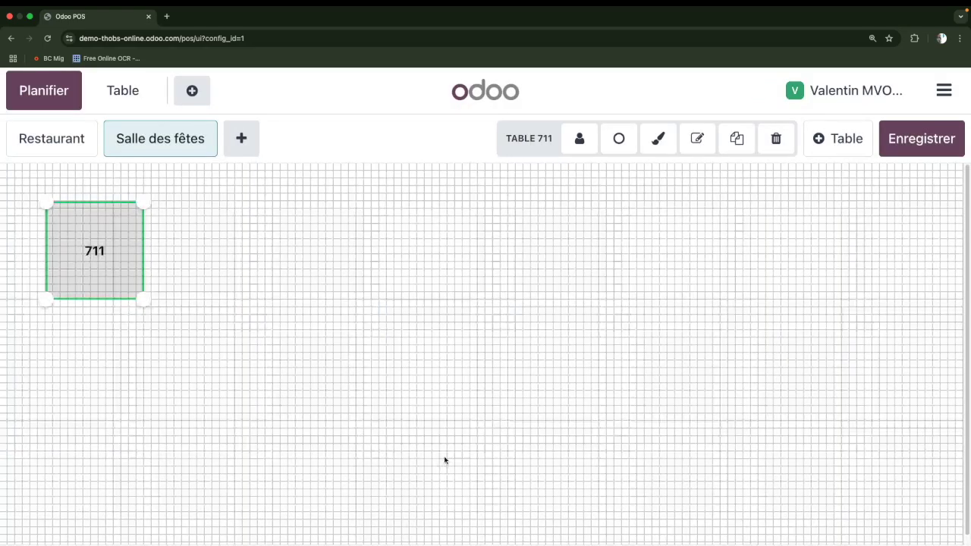
Step: View the Restaurant room for comparison, and set the number of chairs of table 711 in Salle des fêtes to 12
{"action": "left_click", "coordinate": [54, 143]}
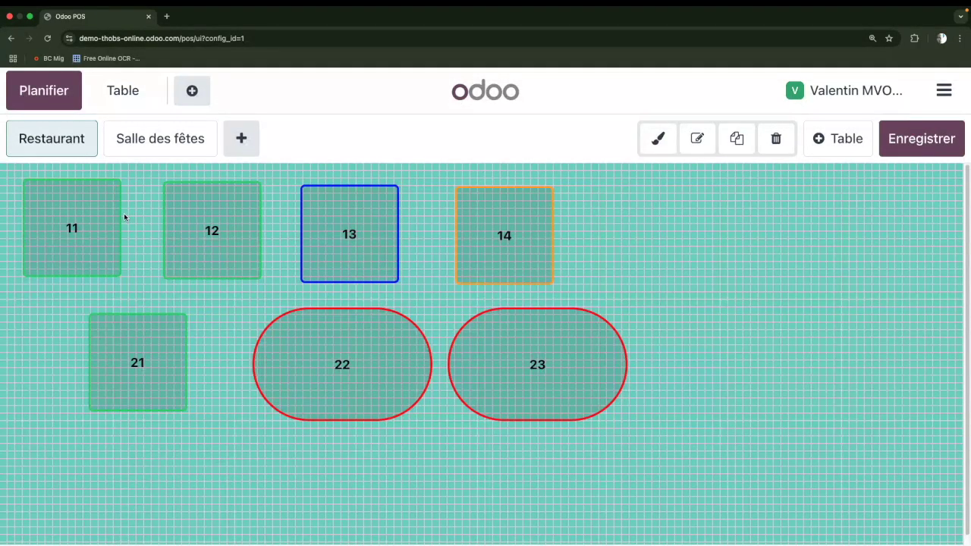
{"action": "left_click", "coordinate": [180, 141]}
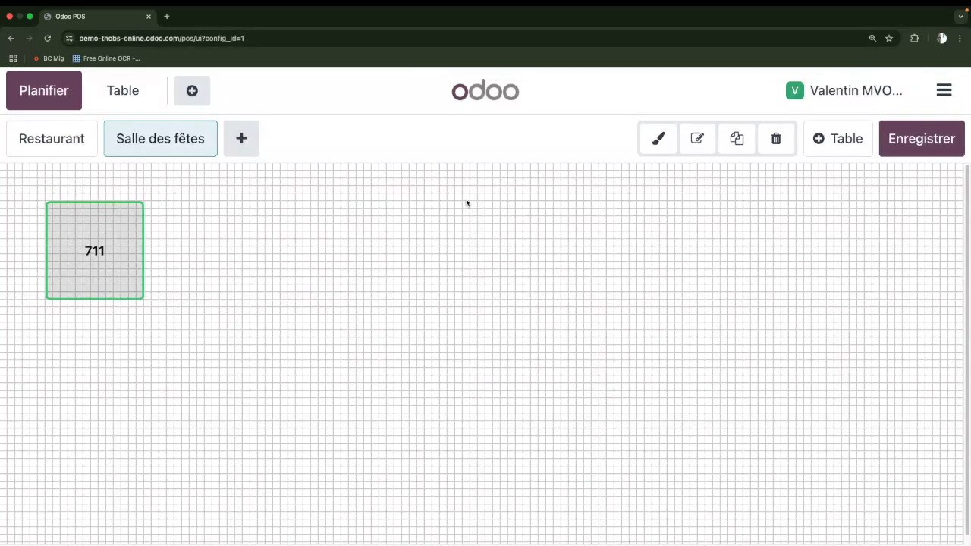
{"action": "left_click", "coordinate": [125, 218]}
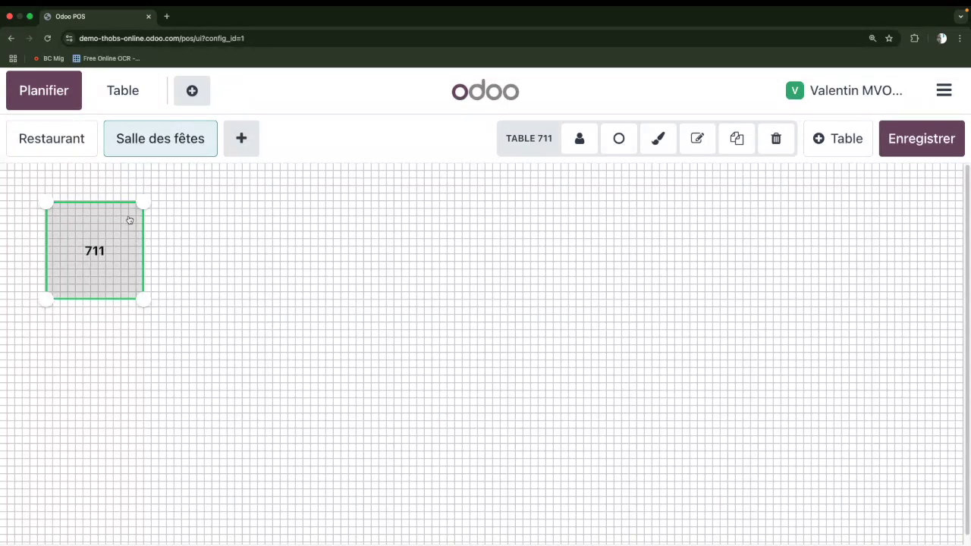
{"action": "left_click", "coordinate": [579, 140]}
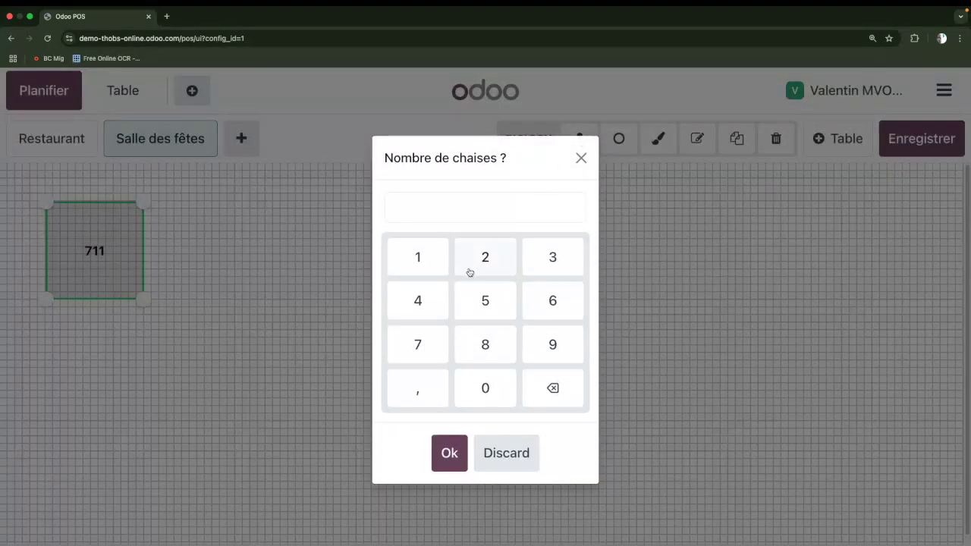
{"action": "left_click", "coordinate": [407, 256]}
{"action": "left_click", "coordinate": [489, 259]}
{"action": "left_click", "coordinate": [452, 457]}
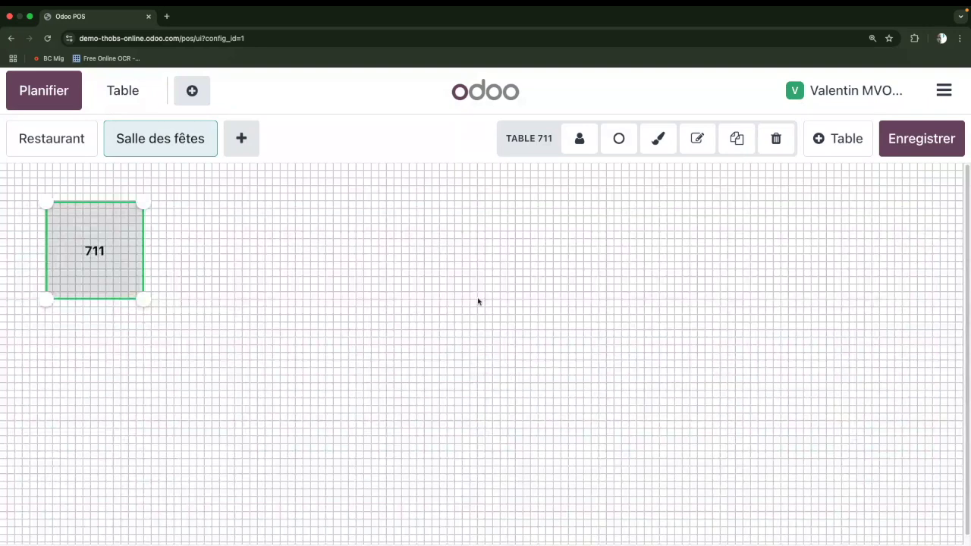
Step: Make table 711 round, stretch it to about twice its width, and shift it slightly right on the plan
{"action": "left_click", "coordinate": [620, 141]}
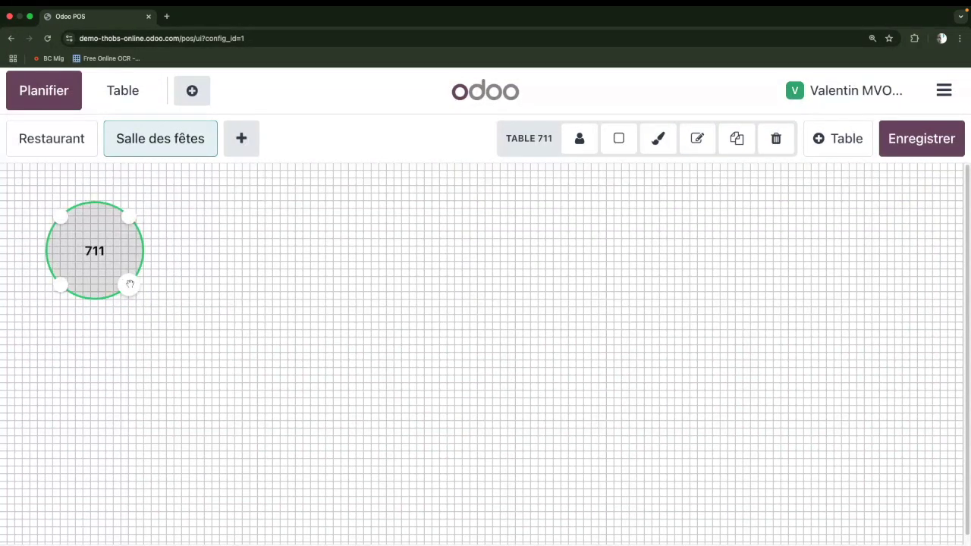
{"action": "left_click_drag", "start_coordinate": [130, 285], "coordinate": [240, 282]}
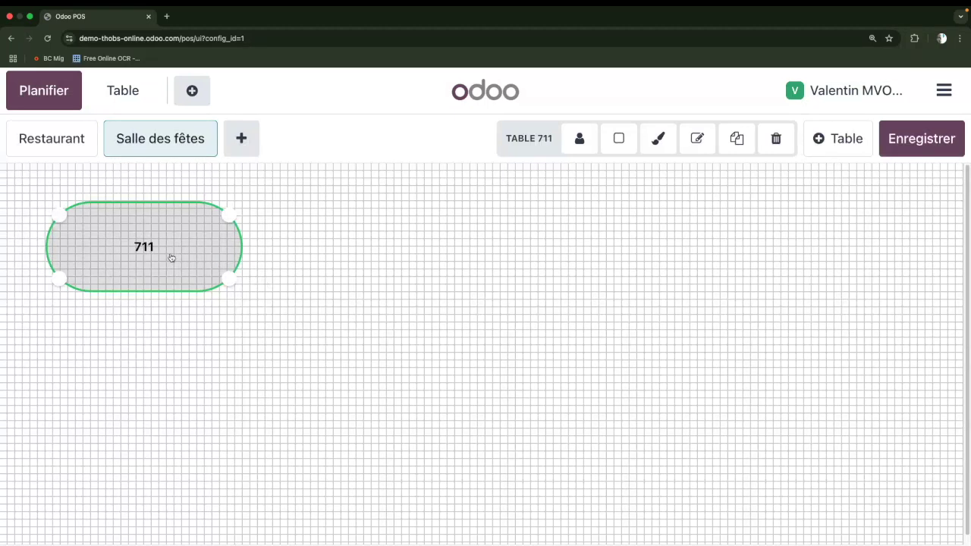
{"action": "left_click_drag", "start_coordinate": [171, 257], "coordinate": [203, 262]}
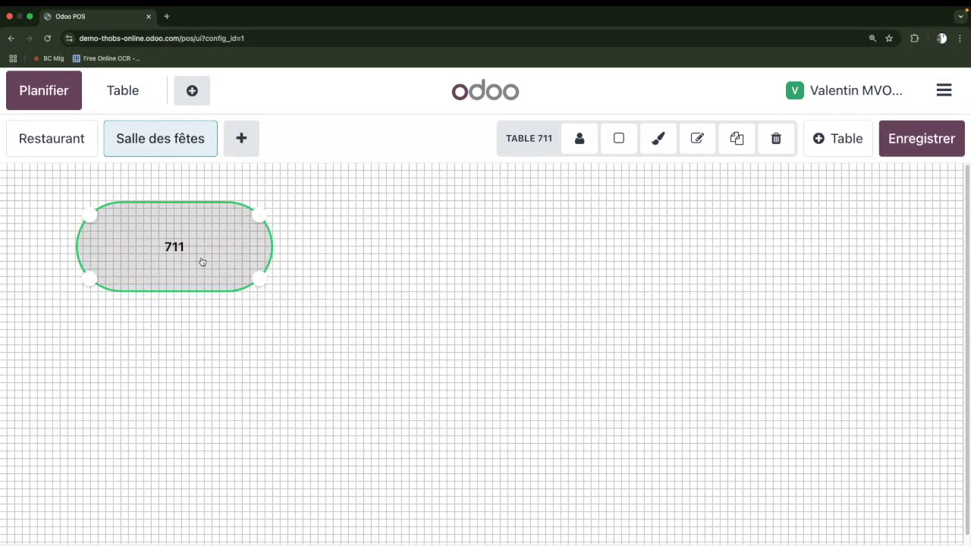
Step: Toggle table 711 between its rounded and square shapes, finishing with square corners
{"action": "left_click", "coordinate": [619, 140]}
{"action": "left_click", "coordinate": [620, 142]}
{"action": "left_click", "coordinate": [619, 142]}
{"action": "left_click", "coordinate": [619, 142]}
{"action": "left_click", "coordinate": [621, 144]}
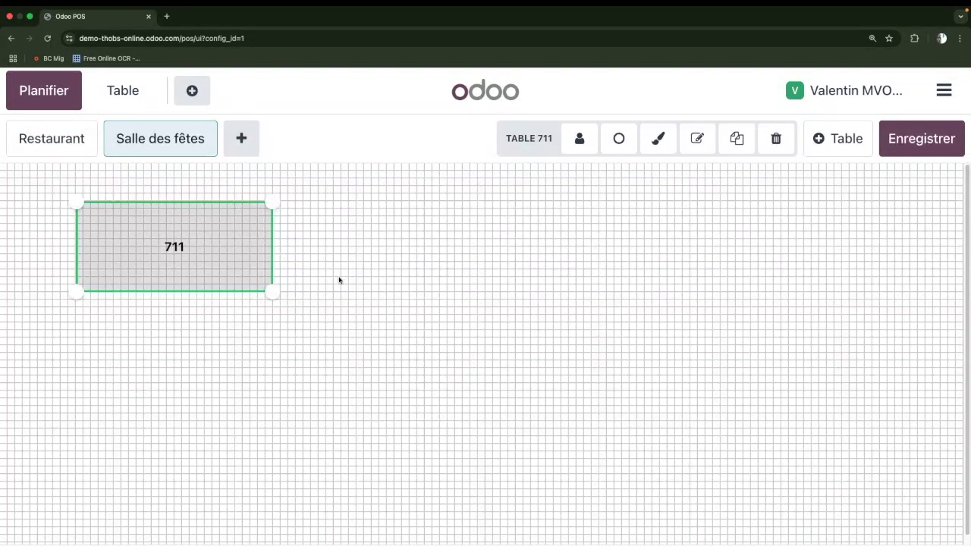
Step: Try several colours on table 711, including red and green, and finish with dark grey
{"action": "left_click", "coordinate": [661, 144]}
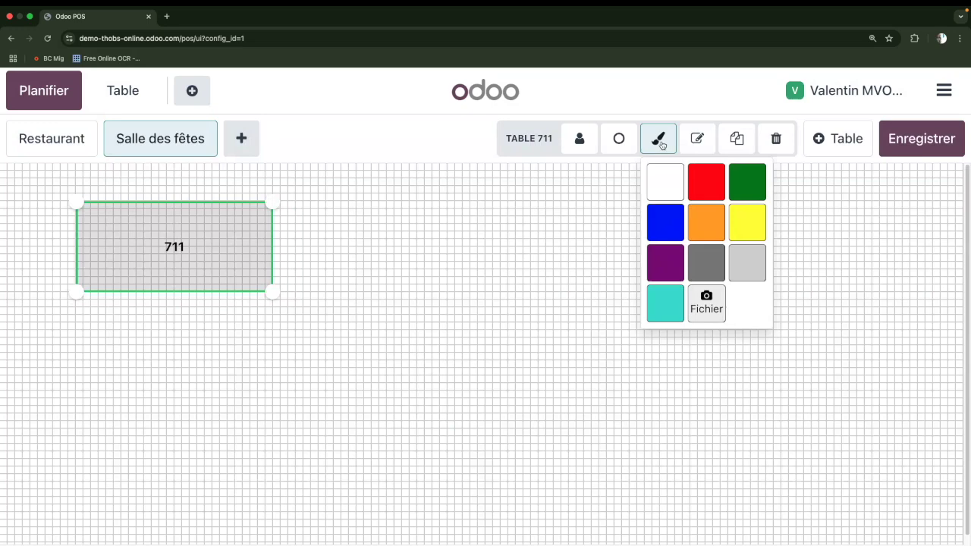
{"action": "left_click", "coordinate": [713, 264]}
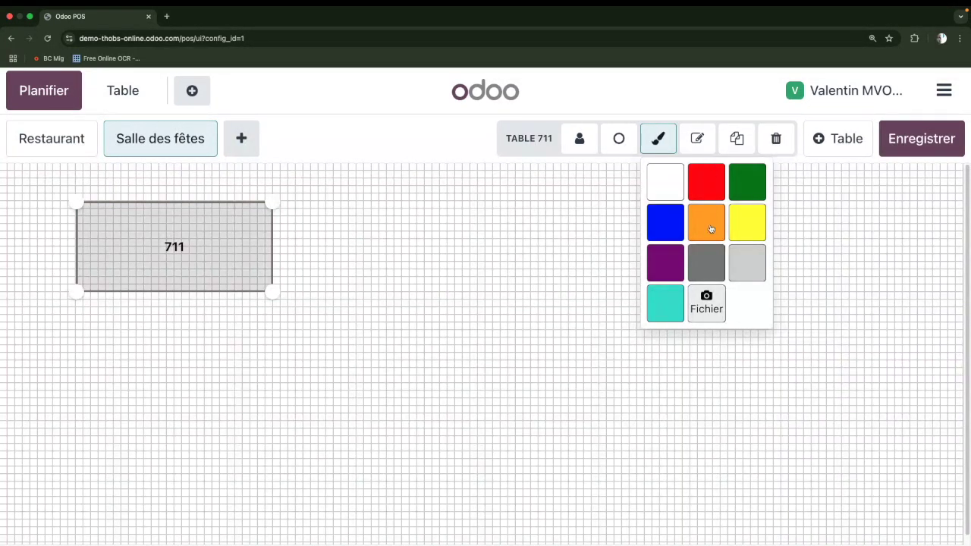
{"action": "left_click", "coordinate": [742, 274]}
{"action": "left_click", "coordinate": [667, 146]}
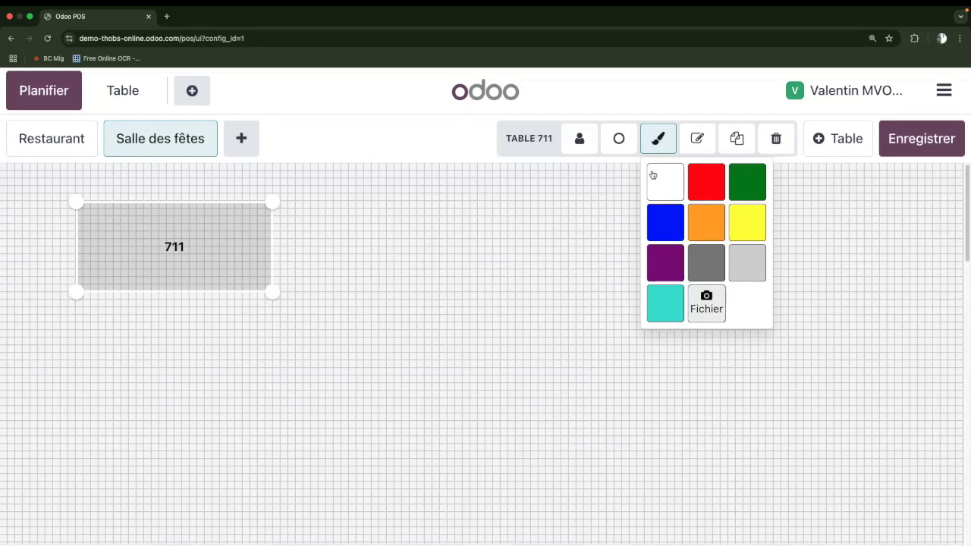
{"action": "left_click", "coordinate": [705, 191]}
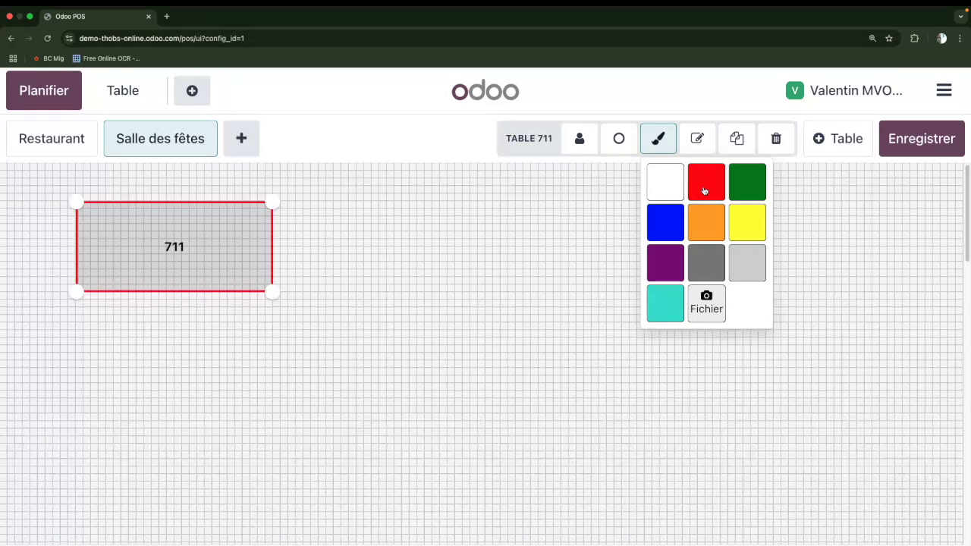
{"action": "left_click", "coordinate": [745, 195]}
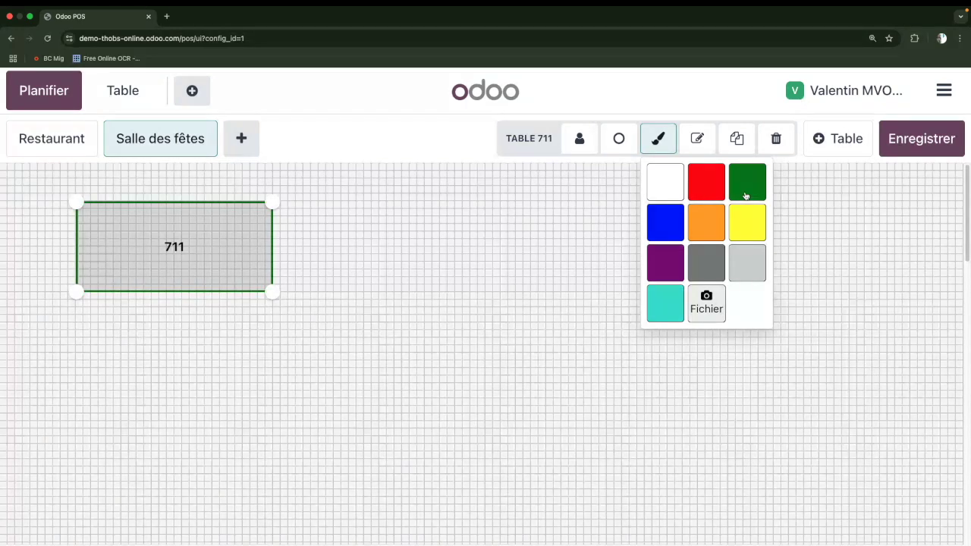
{"action": "left_click", "coordinate": [670, 303]}
{"action": "left_click", "coordinate": [719, 267]}
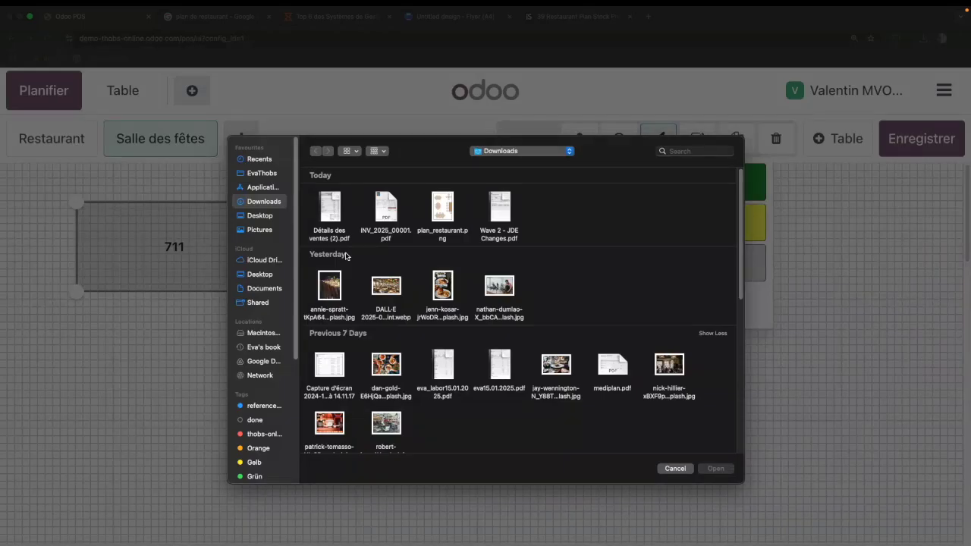
Step: Load plan_restaurant.png from Downloads as the floor background, and move and resize table 711 to cover the drawn eight-seat rectangular table
{"action": "double_click", "coordinate": [446, 206]}
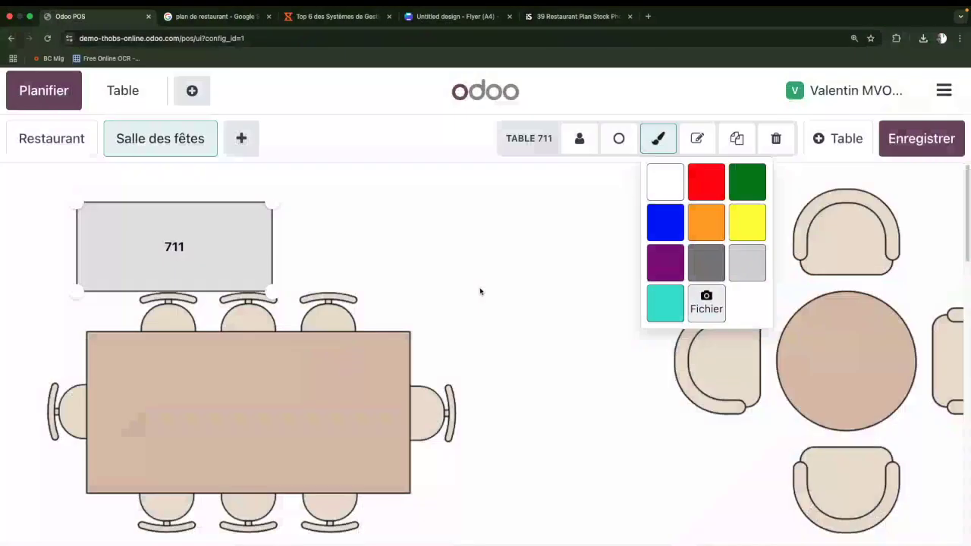
{"action": "left_click", "coordinate": [405, 135]}
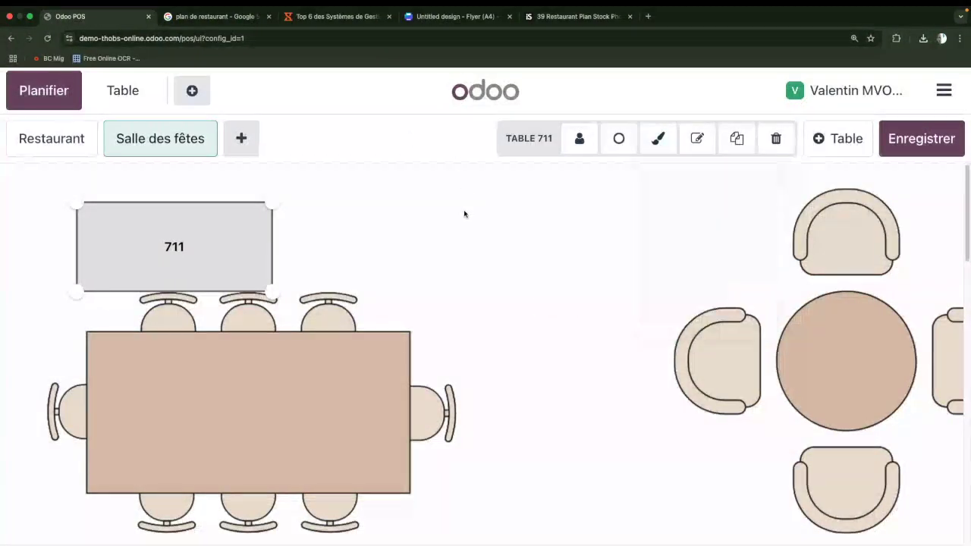
{"action": "left_click_drag", "start_coordinate": [210, 241], "coordinate": [222, 368]}
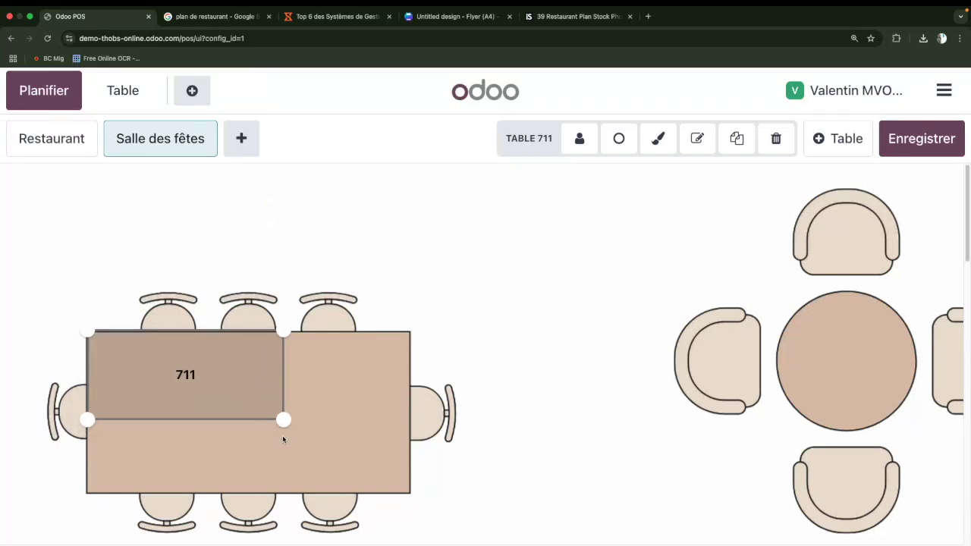
{"action": "left_click_drag", "start_coordinate": [284, 421], "coordinate": [422, 507]}
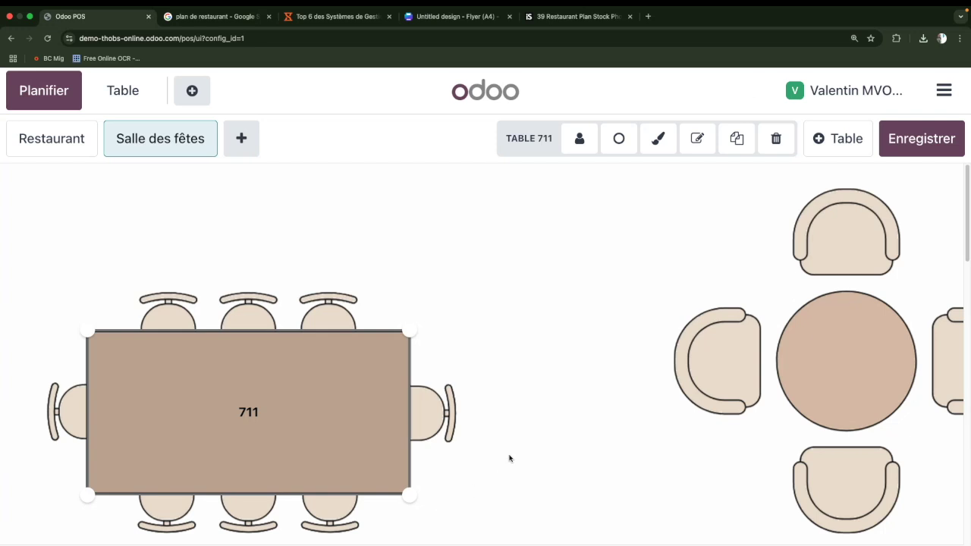
Step: Add a new table to Salle des fêtes, and move and enlarge it to cover the drawn round table surrounded by armchairs
{"action": "scroll", "coordinate": [601, 445], "scroll_direction": "down", "scroll_amount": 5}
{"action": "scroll", "coordinate": [615, 452], "scroll_direction": "up", "scroll_amount": 2}
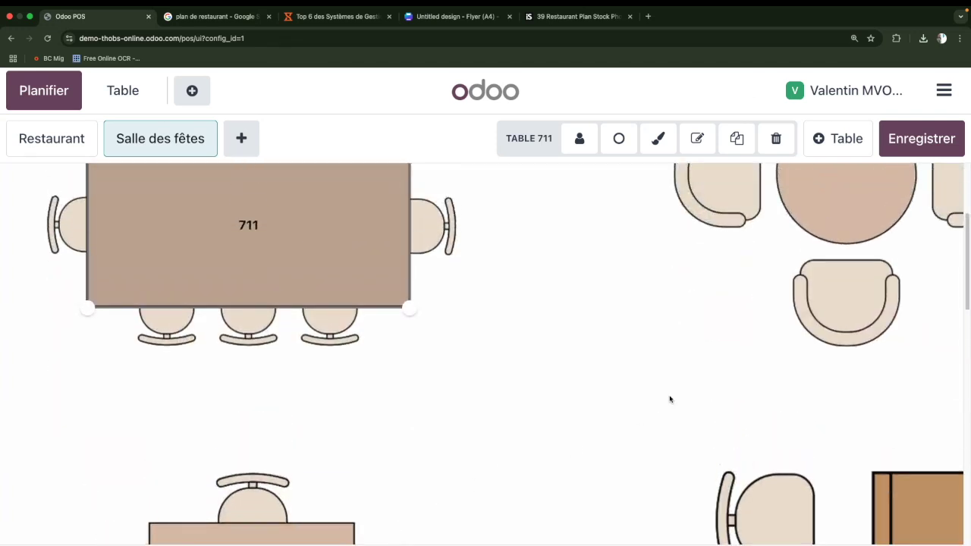
{"action": "scroll", "coordinate": [670, 399], "scroll_direction": "up", "scroll_amount": 3}
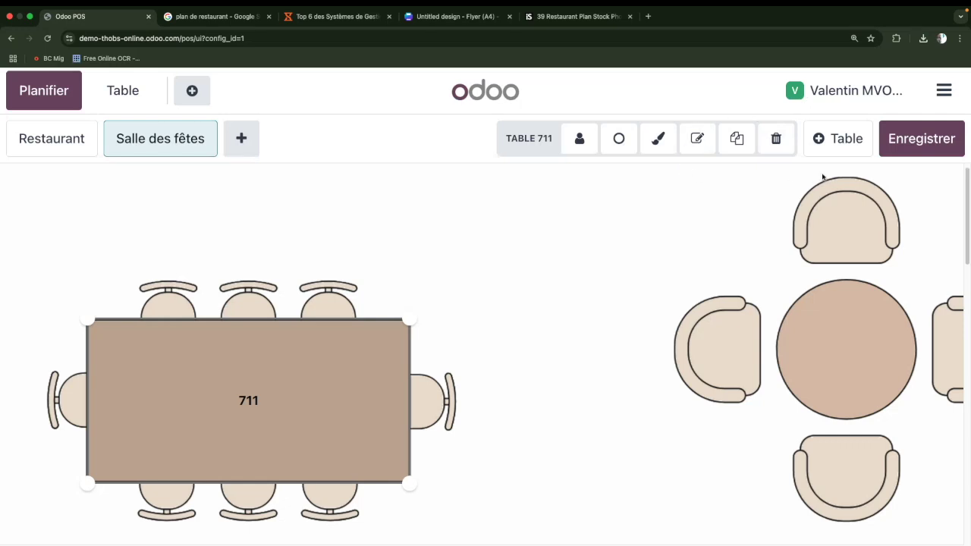
{"action": "left_click", "coordinate": [845, 143]}
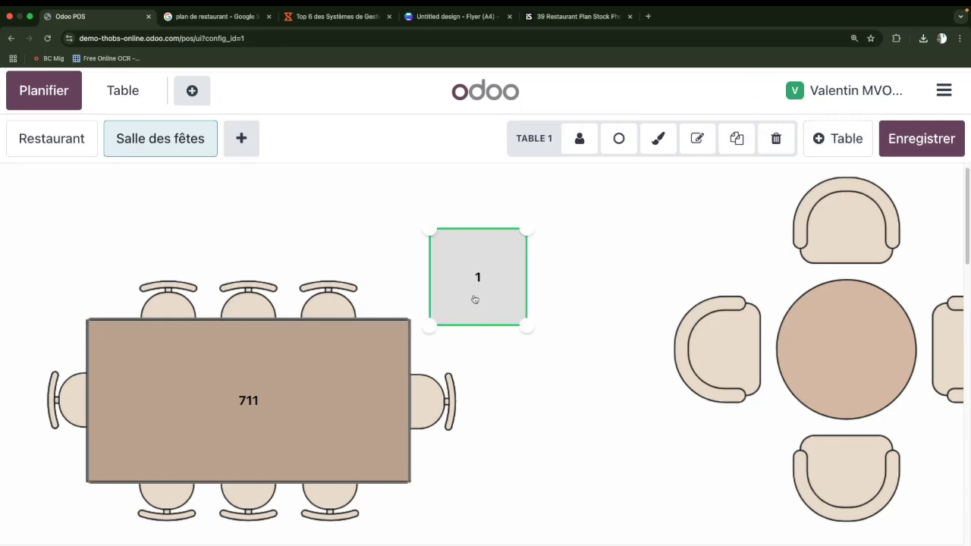
{"action": "left_click_drag", "start_coordinate": [475, 299], "coordinate": [840, 354]}
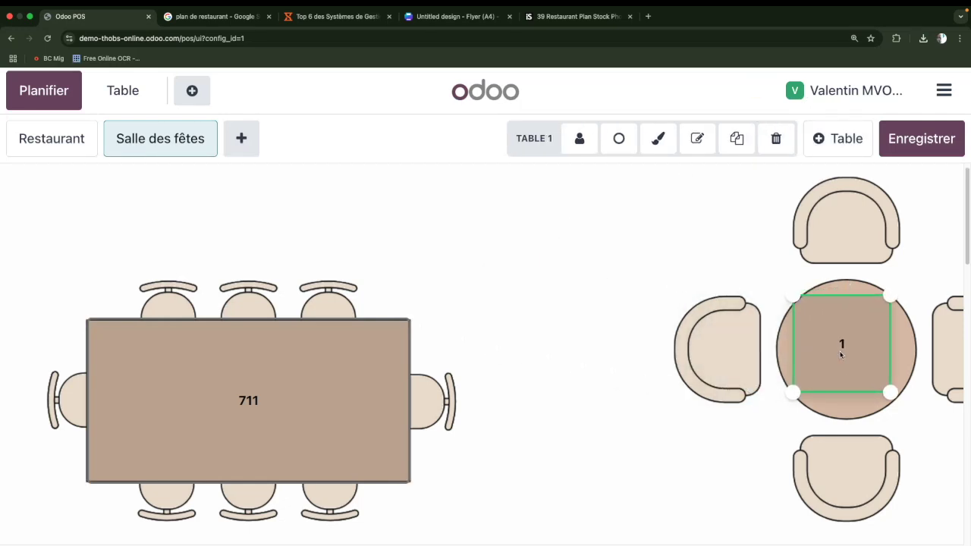
{"action": "left_click_drag", "start_coordinate": [889, 391], "coordinate": [935, 434]}
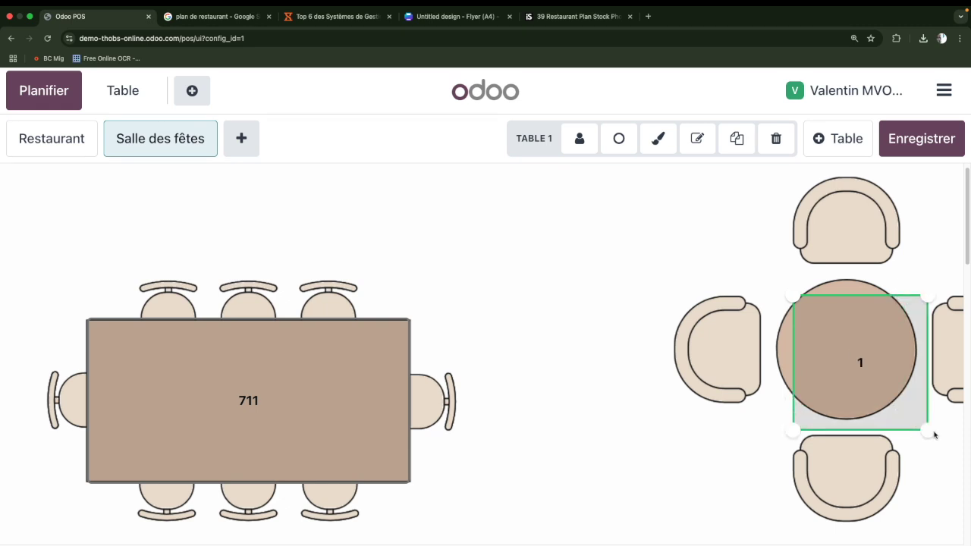
{"action": "left_click_drag", "start_coordinate": [901, 397], "coordinate": [882, 379]}
{"action": "left_click_drag", "start_coordinate": [909, 422], "coordinate": [938, 444]}
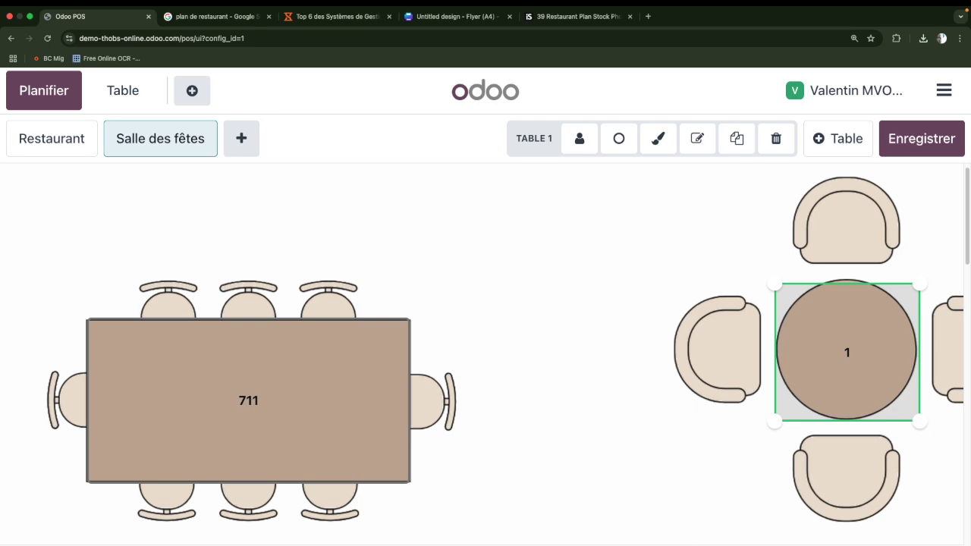
Step: Fine-tune the size of table 1 over the drawn round table and change its shape to round
{"action": "scroll", "coordinate": [486, 354], "scroll_direction": "right", "scroll_amount": 2}
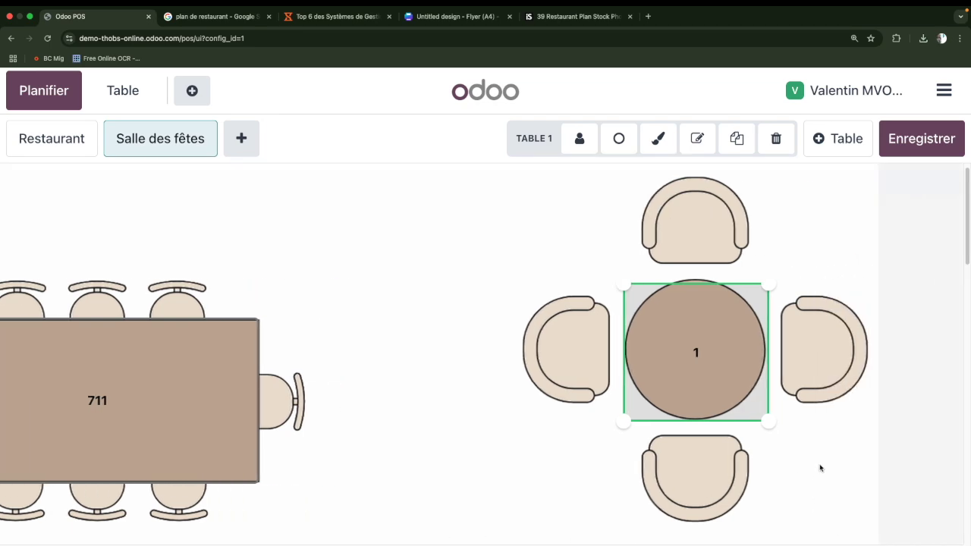
{"action": "scroll", "coordinate": [819, 466], "scroll_direction": "down", "scroll_amount": 5}
{"action": "scroll", "coordinate": [820, 465], "scroll_direction": "up", "scroll_amount": 5}
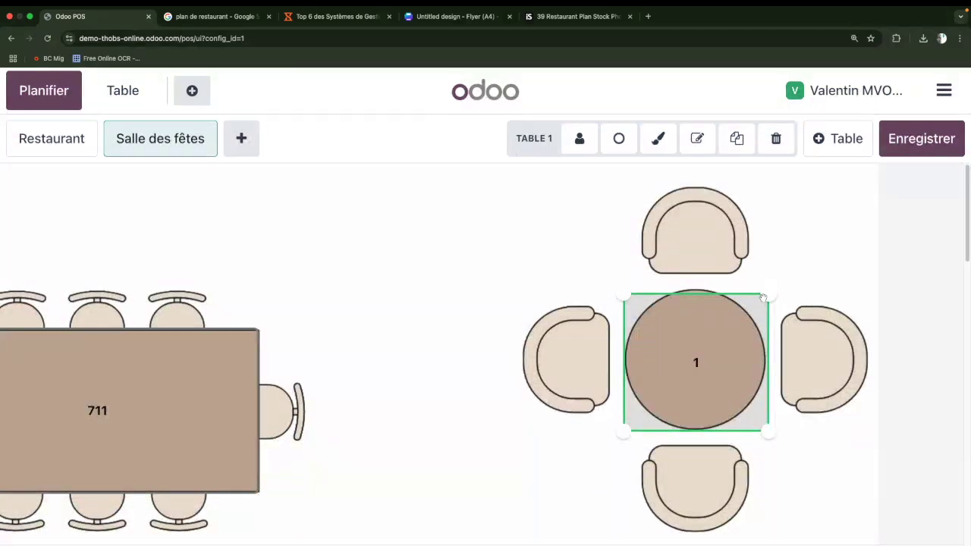
{"action": "left_click_drag", "start_coordinate": [768, 294], "coordinate": [765, 285]}
{"action": "left_click_drag", "start_coordinate": [765, 282], "coordinate": [766, 281]}
{"action": "left_click", "coordinate": [619, 139]}
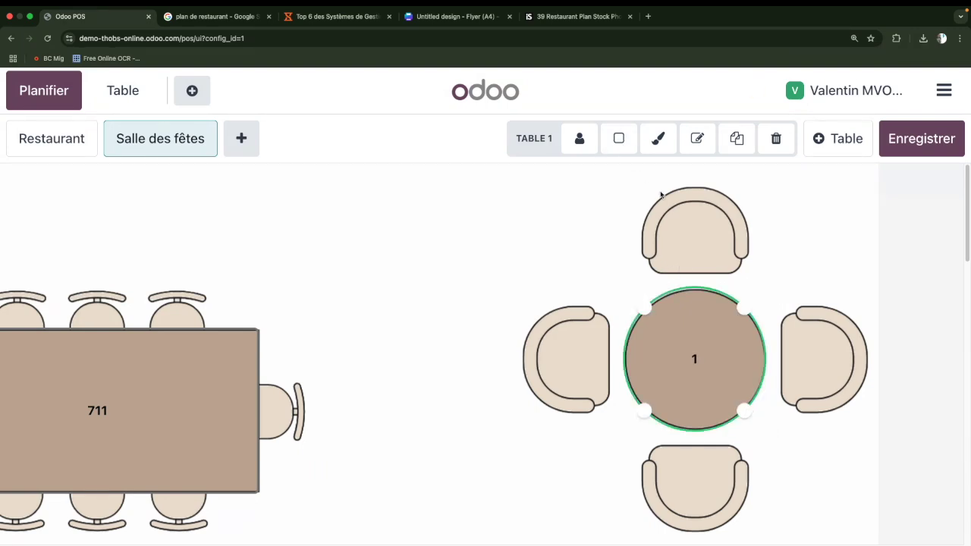
Step: Add a table in Salle des fêtes over the uppermost drawn chair beside the brown counter
{"action": "scroll", "coordinate": [534, 451], "scroll_direction": "down", "scroll_amount": 5}
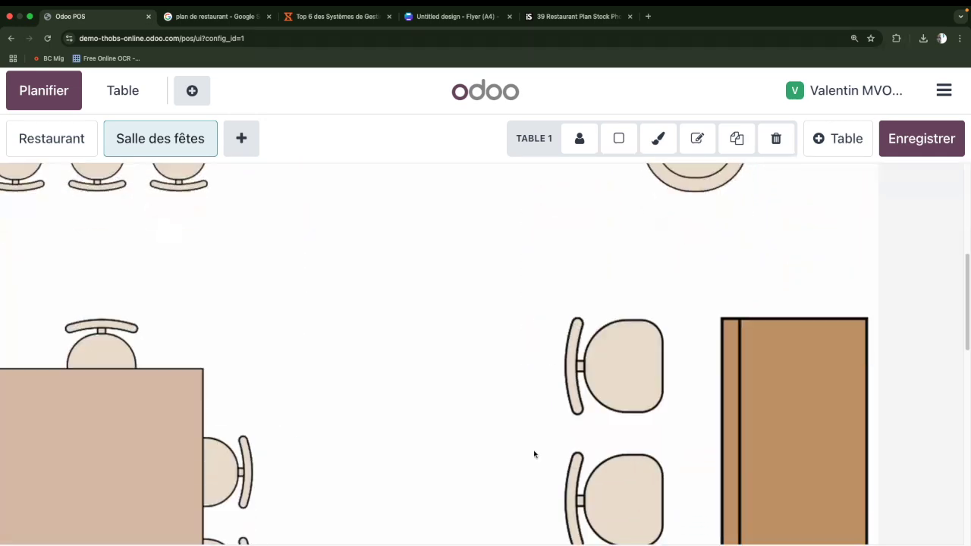
{"action": "scroll", "coordinate": [534, 454], "scroll_direction": "down", "scroll_amount": 2}
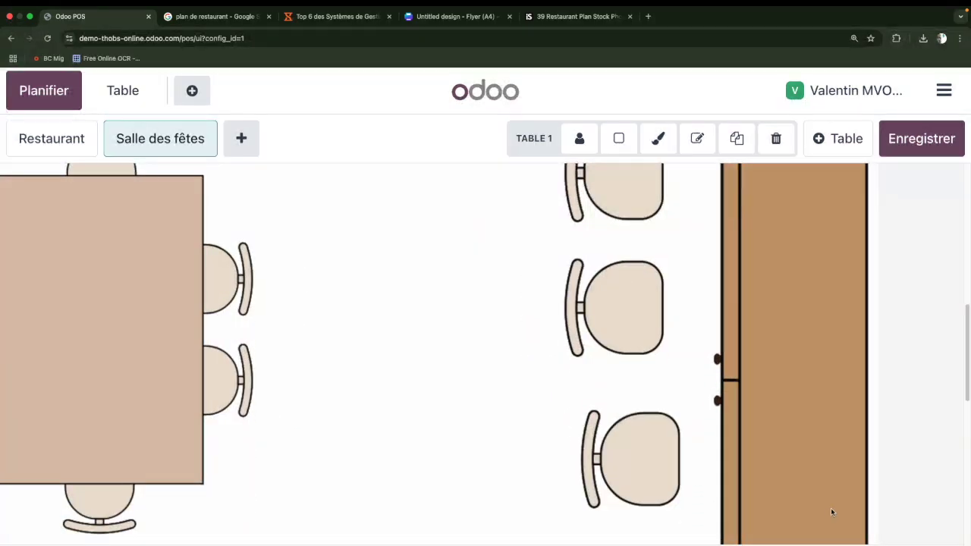
{"action": "scroll", "coordinate": [605, 401], "scroll_direction": "up", "scroll_amount": 5}
{"action": "scroll", "coordinate": [605, 402], "scroll_direction": "down", "scroll_amount": 4}
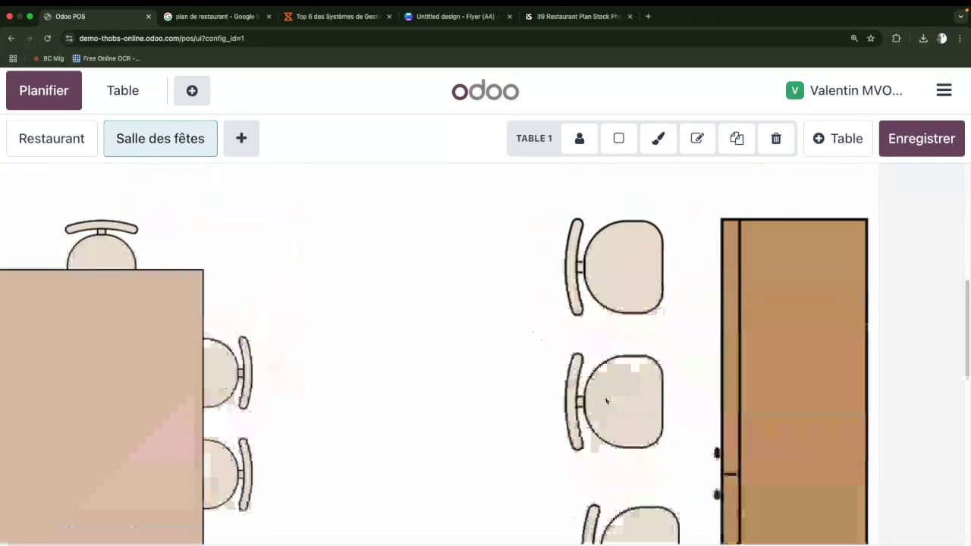
{"action": "scroll", "coordinate": [655, 446], "scroll_direction": "up", "scroll_amount": 3}
{"action": "left_click", "coordinate": [644, 363]}
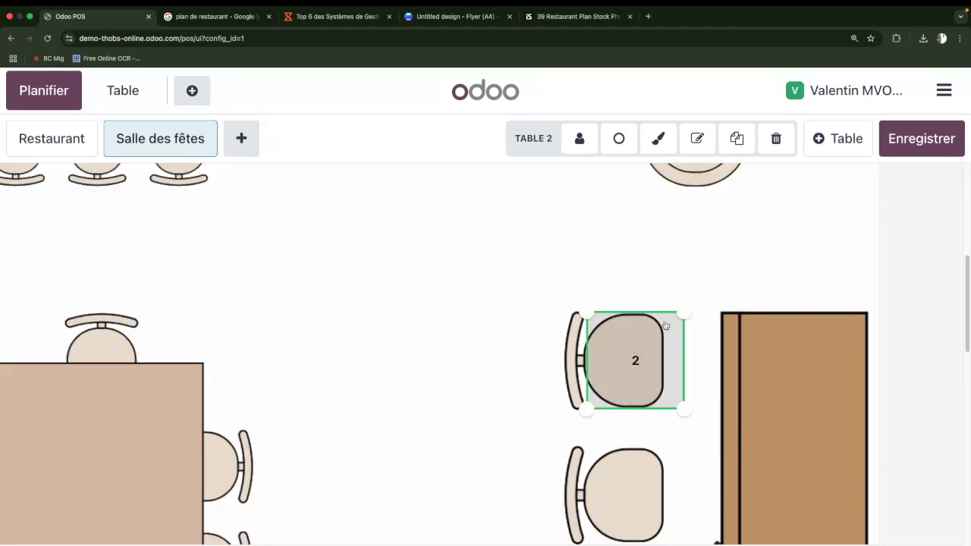
{"action": "left_click", "coordinate": [636, 374]}
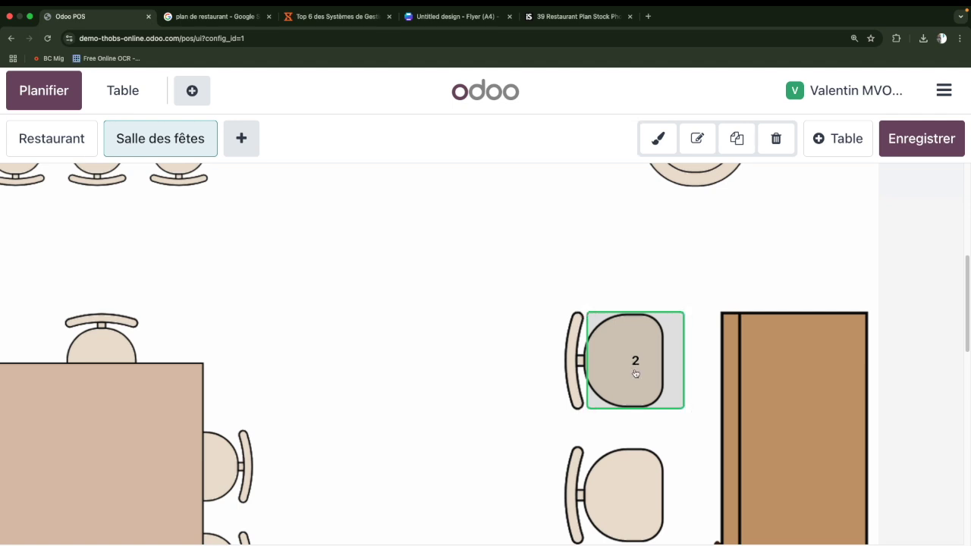
{"action": "left_click", "coordinate": [635, 379]}
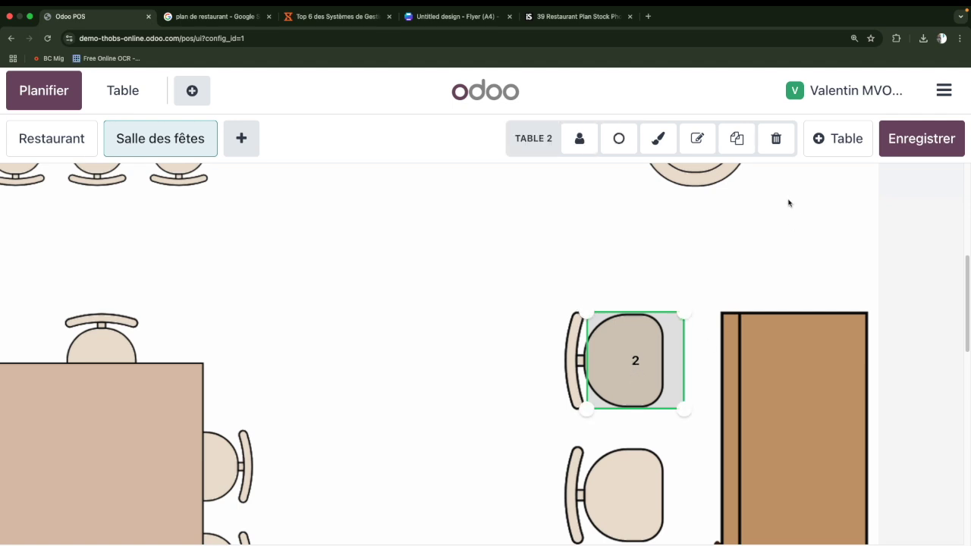
Step: Duplicate table 2 into tables 3, 4 and 5, and place them over the three chairs below it along the counter
{"action": "left_click", "coordinate": [737, 139]}
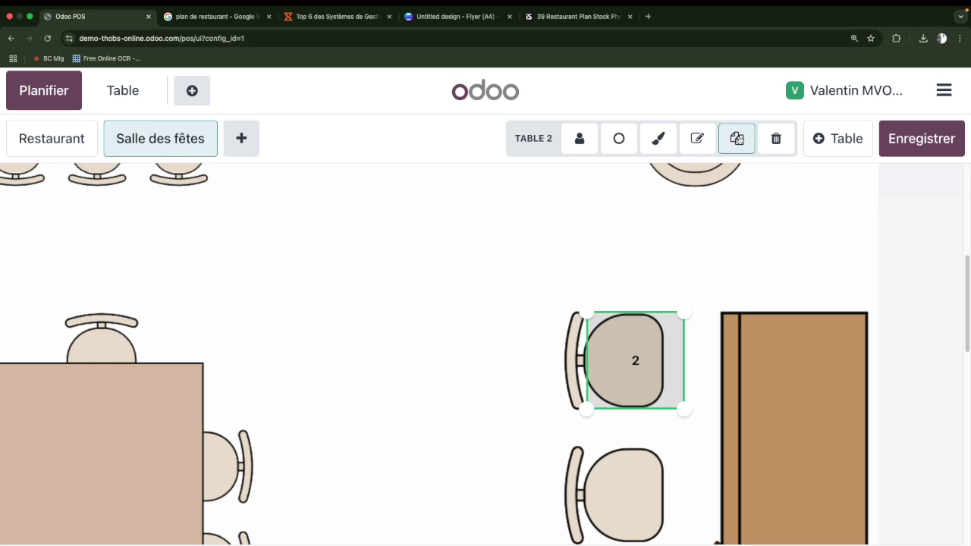
{"action": "left_click_drag", "start_coordinate": [642, 383], "coordinate": [631, 499]}
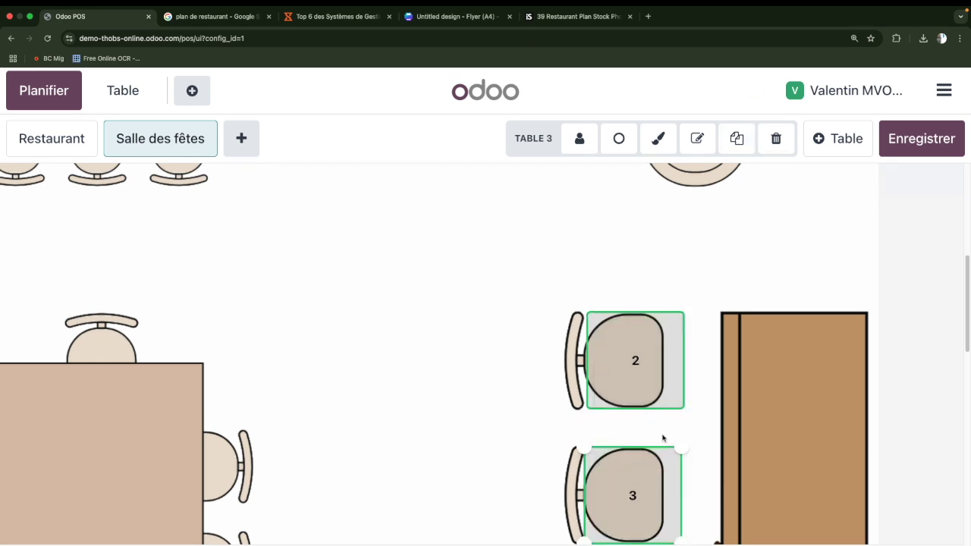
{"action": "scroll", "coordinate": [666, 421], "scroll_direction": "down", "scroll_amount": 5}
{"action": "scroll", "coordinate": [657, 433], "scroll_direction": "up", "scroll_amount": 4}
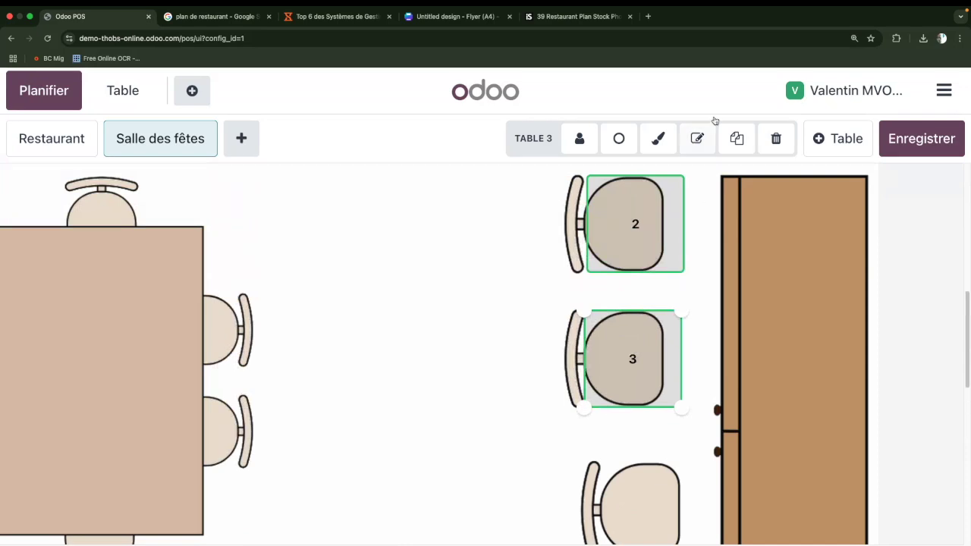
{"action": "left_click", "coordinate": [728, 144]}
{"action": "left_click", "coordinate": [730, 143]}
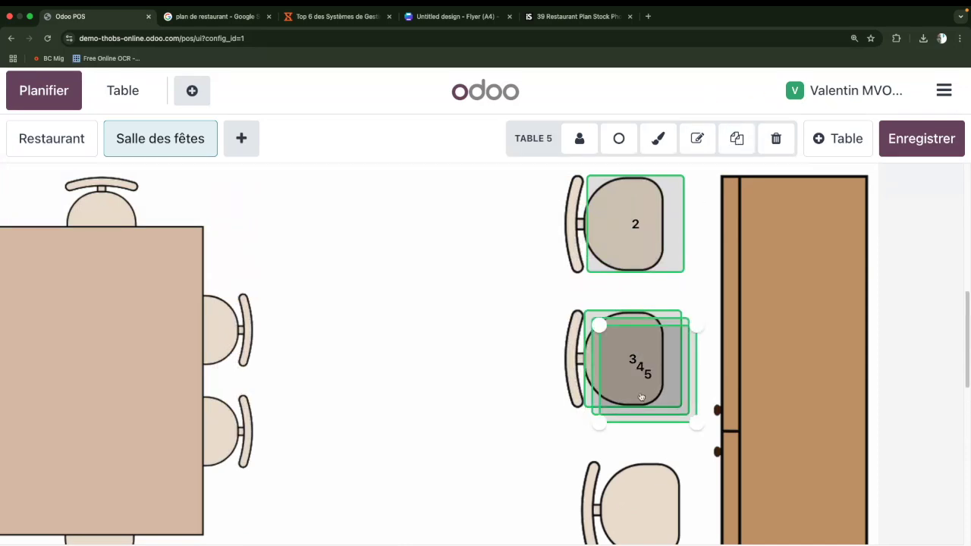
{"action": "left_click_drag", "start_coordinate": [650, 378], "coordinate": [651, 510]}
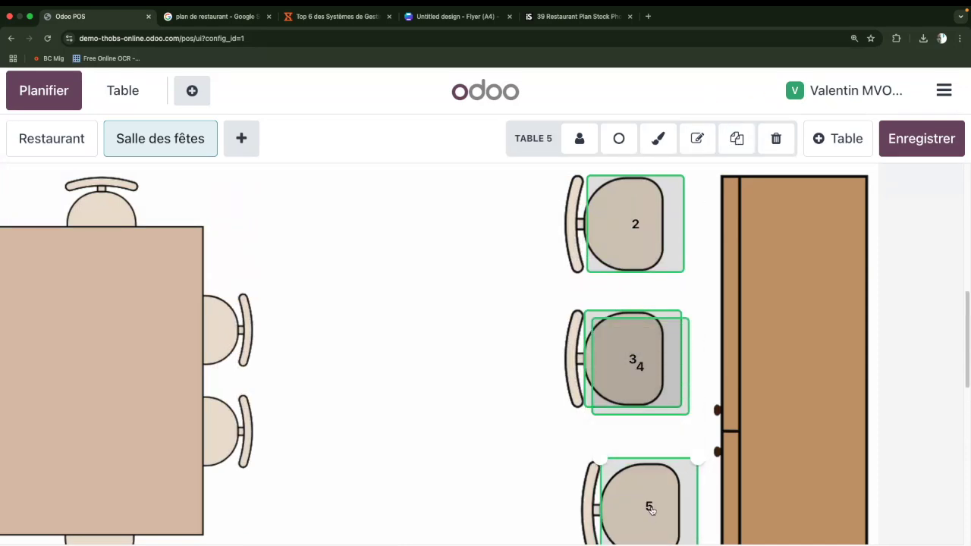
{"action": "scroll", "coordinate": [593, 446], "scroll_direction": "down", "scroll_amount": 2}
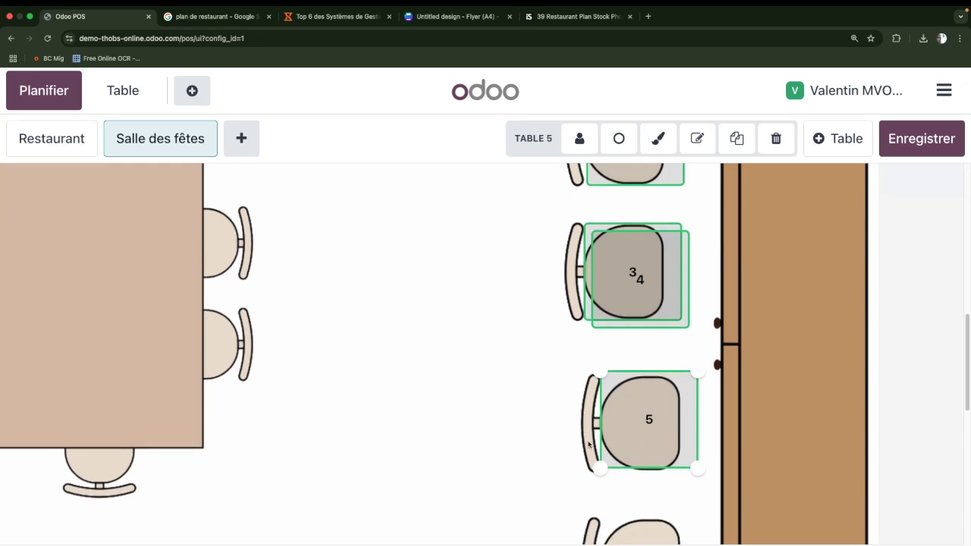
{"action": "left_click_drag", "start_coordinate": [650, 440], "coordinate": [648, 480]}
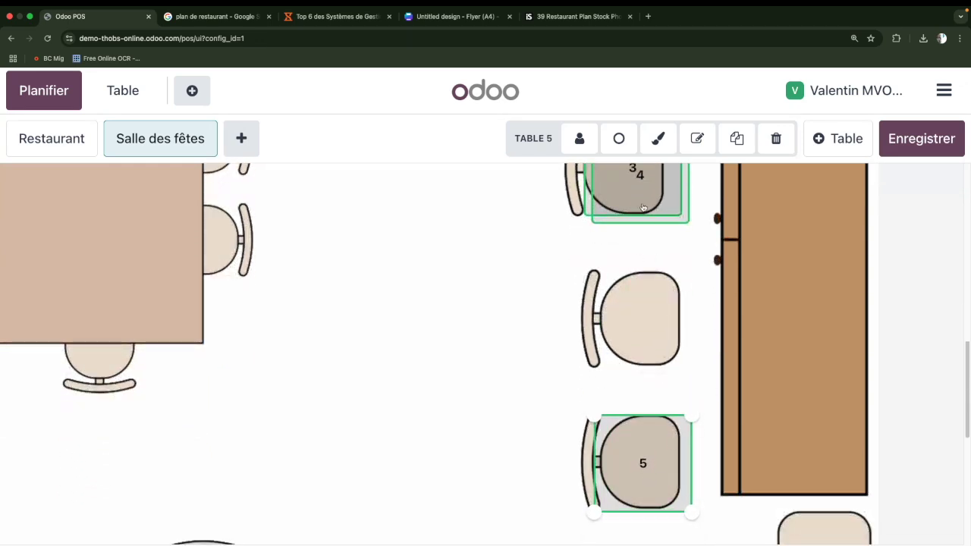
{"action": "left_click_drag", "start_coordinate": [643, 207], "coordinate": [648, 342]}
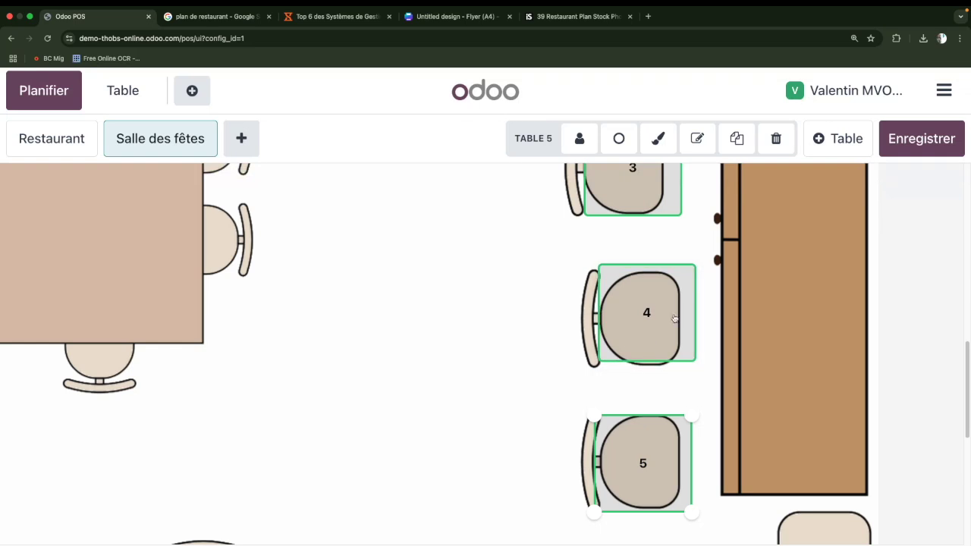
Step: Duplicate the Salle des fêtes floor, delete the copy and return to Salle des fêtes
{"action": "scroll", "coordinate": [683, 295], "scroll_direction": "up", "scroll_amount": 5}
{"action": "scroll", "coordinate": [683, 295], "scroll_direction": "down", "scroll_amount": 6}
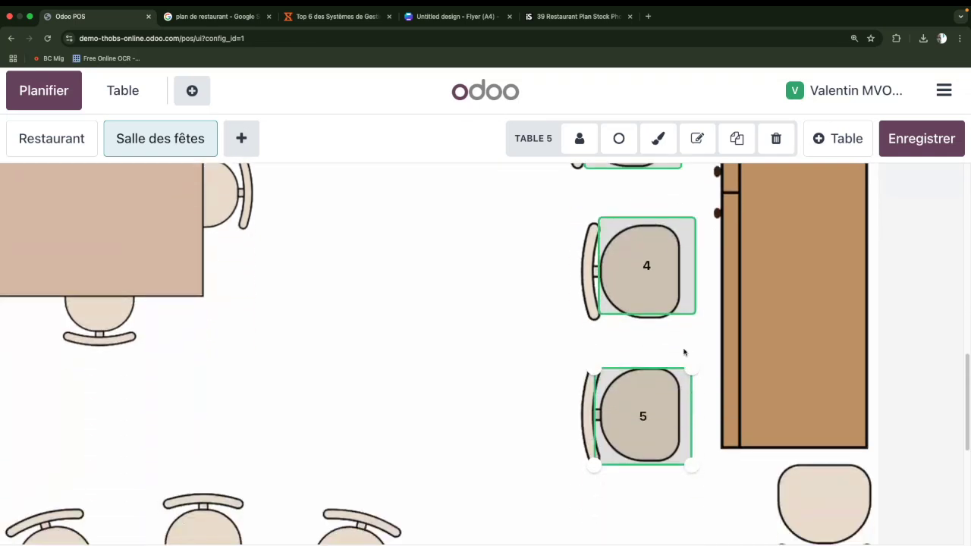
{"action": "left_click", "coordinate": [713, 345]}
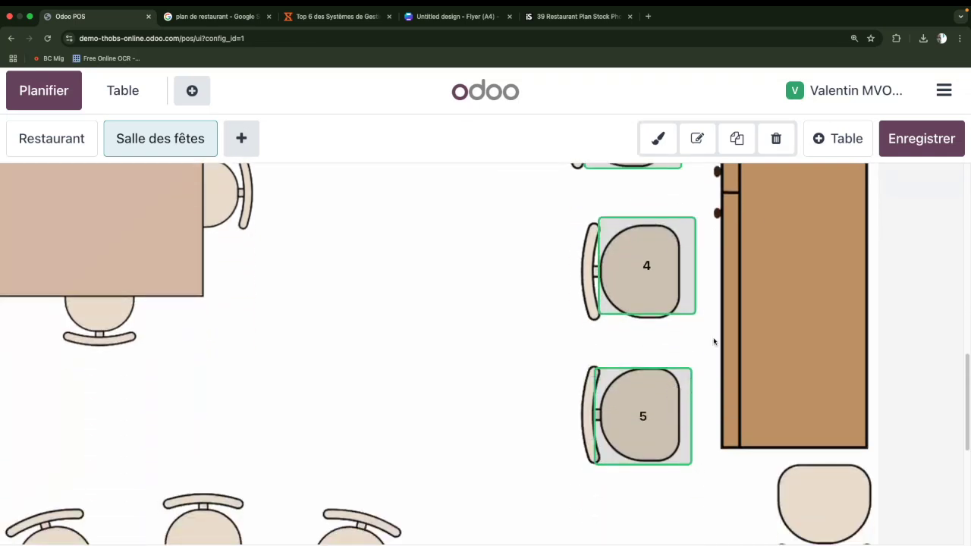
{"action": "left_click", "coordinate": [736, 139]}
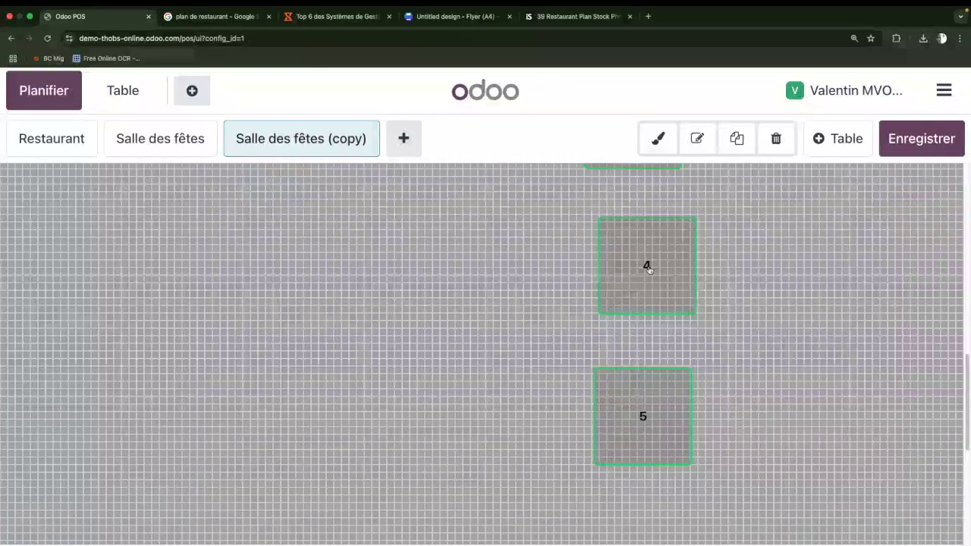
{"action": "left_click", "coordinate": [776, 142]}
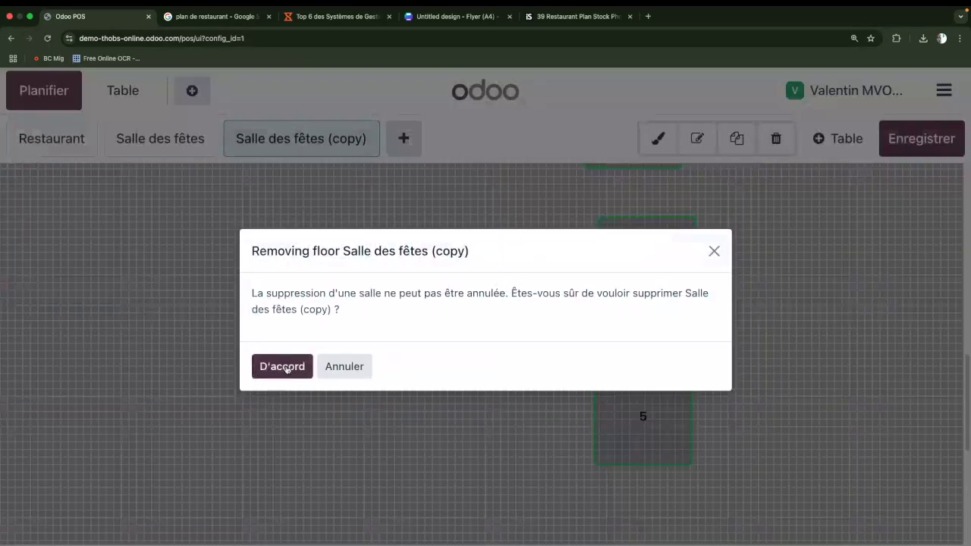
{"action": "left_click", "coordinate": [283, 364]}
{"action": "left_click", "coordinate": [164, 138]}
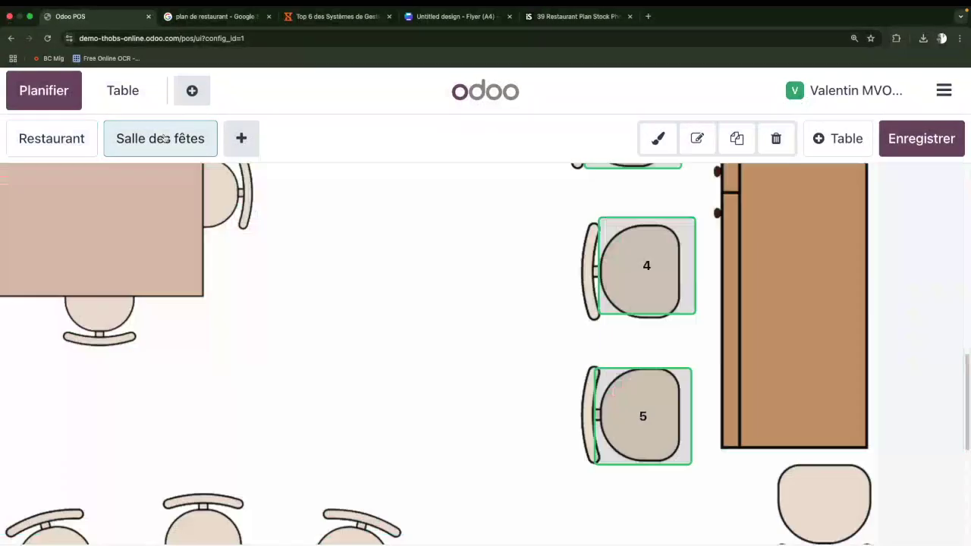
Step: Duplicate table 5 and place the copy over the drawn chair at the lower end of the brown counter
{"action": "scroll", "coordinate": [413, 308], "scroll_direction": "up", "scroll_amount": 6}
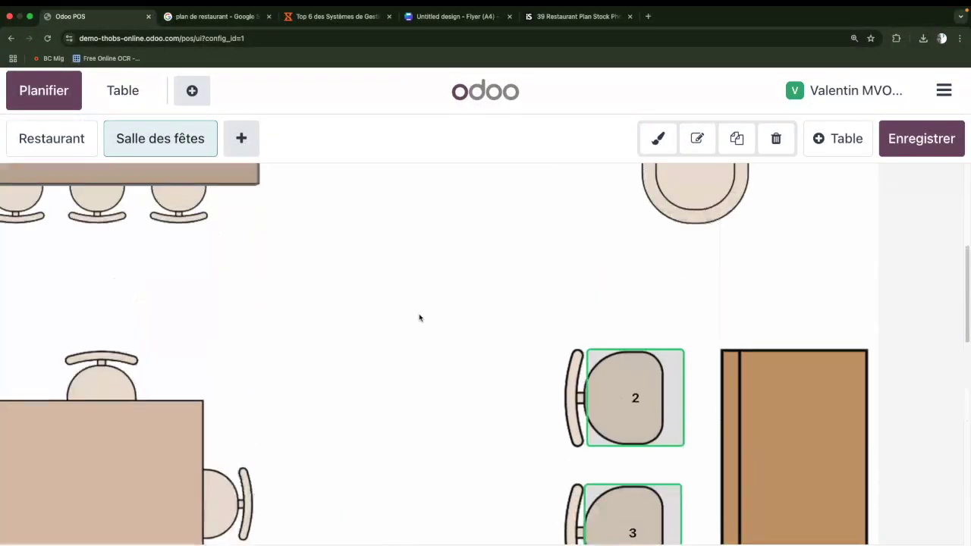
{"action": "scroll", "coordinate": [419, 318], "scroll_direction": "up", "scroll_amount": 3}
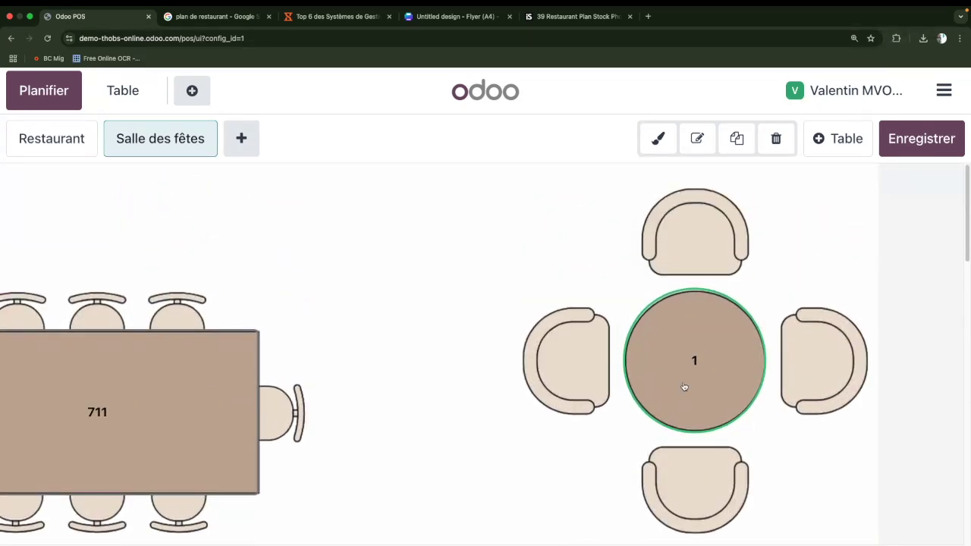
{"action": "scroll", "coordinate": [679, 380], "scroll_direction": "down", "scroll_amount": 10}
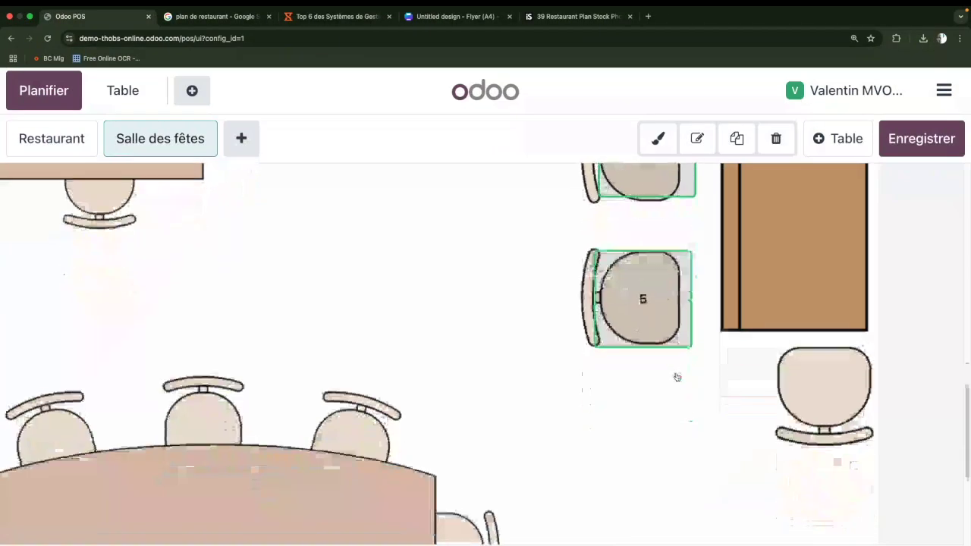
{"action": "left_click", "coordinate": [685, 327]}
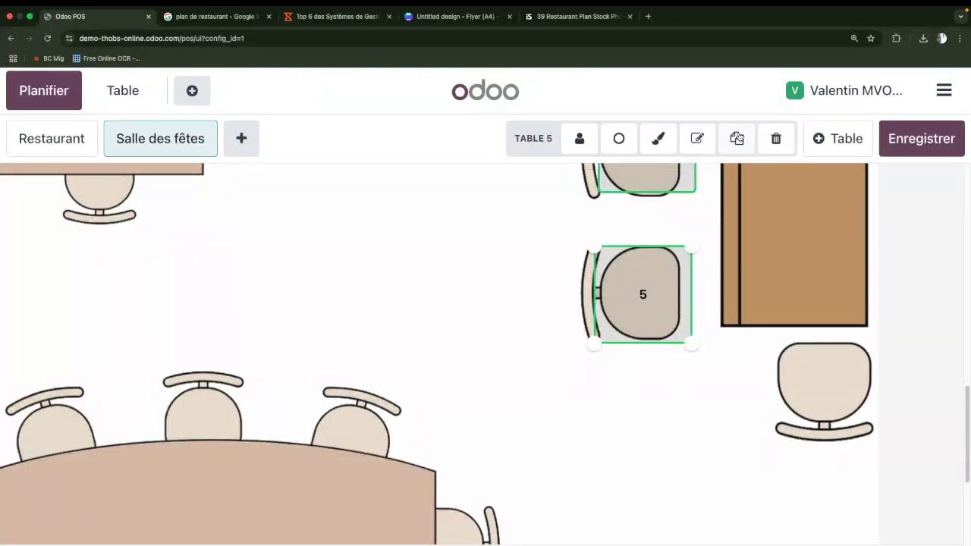
{"action": "left_click", "coordinate": [737, 138]}
{"action": "left_click_drag", "start_coordinate": [645, 269], "coordinate": [819, 346]}
Step: Change the number of table 2, on the uppermost counter chair, to 92
{"action": "scroll", "coordinate": [717, 347], "scroll_direction": "up", "scroll_amount": 6}
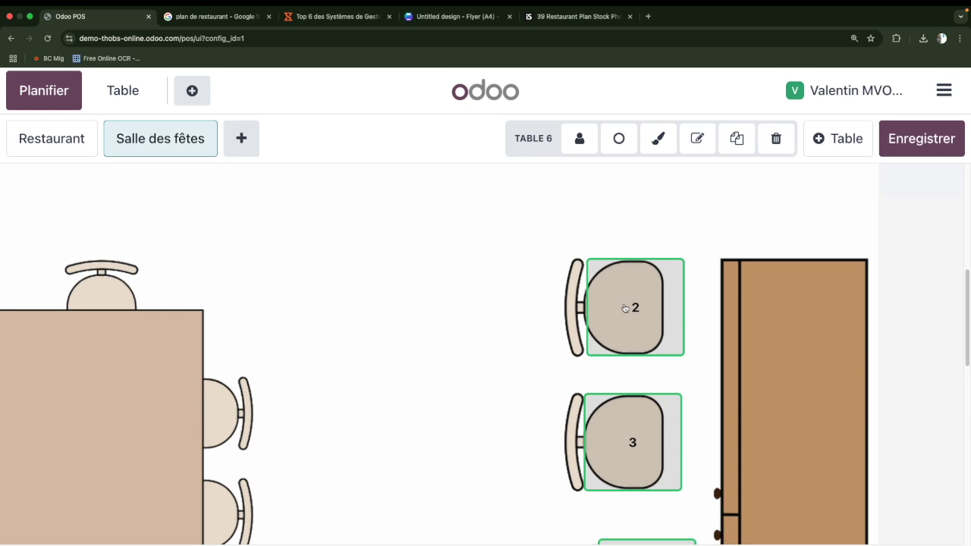
{"action": "left_click", "coordinate": [636, 308]}
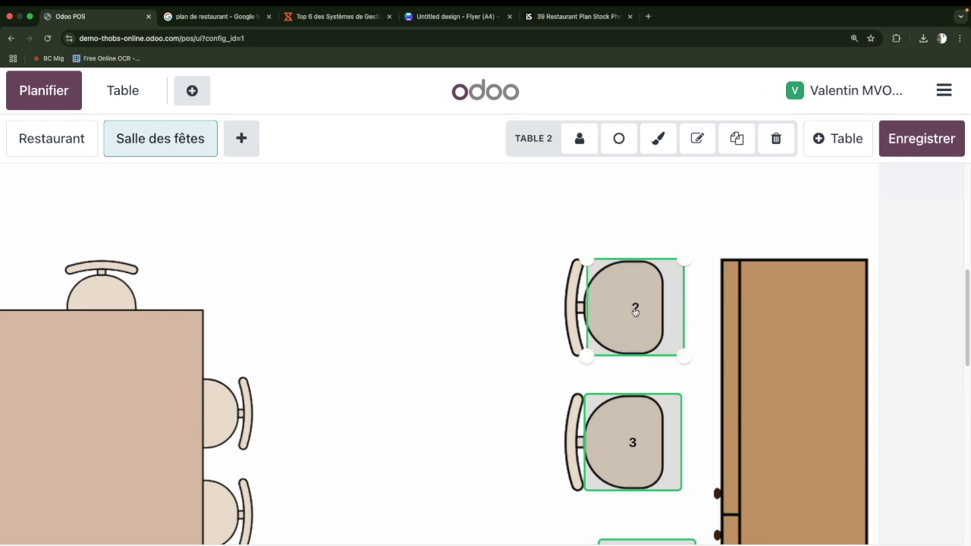
{"action": "left_click", "coordinate": [657, 292]}
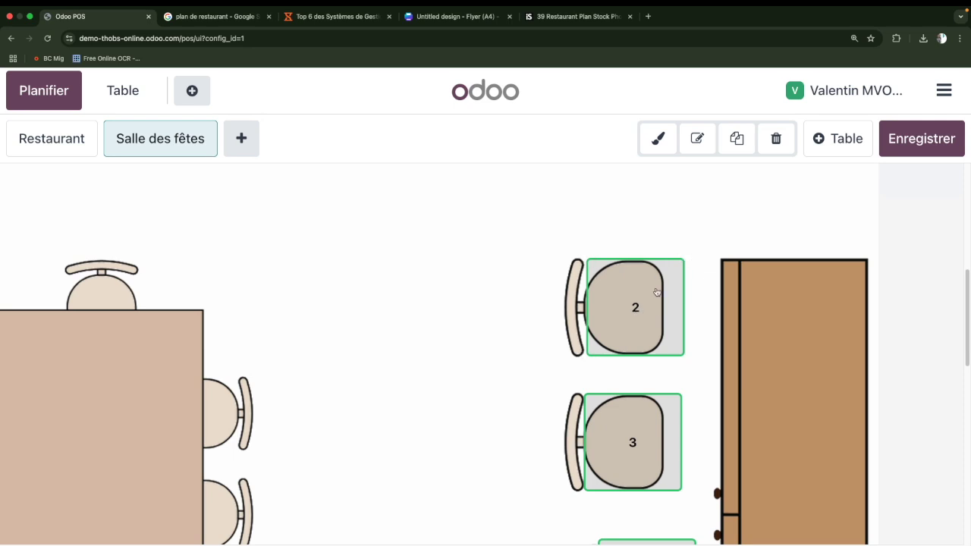
{"action": "left_click", "coordinate": [637, 323]}
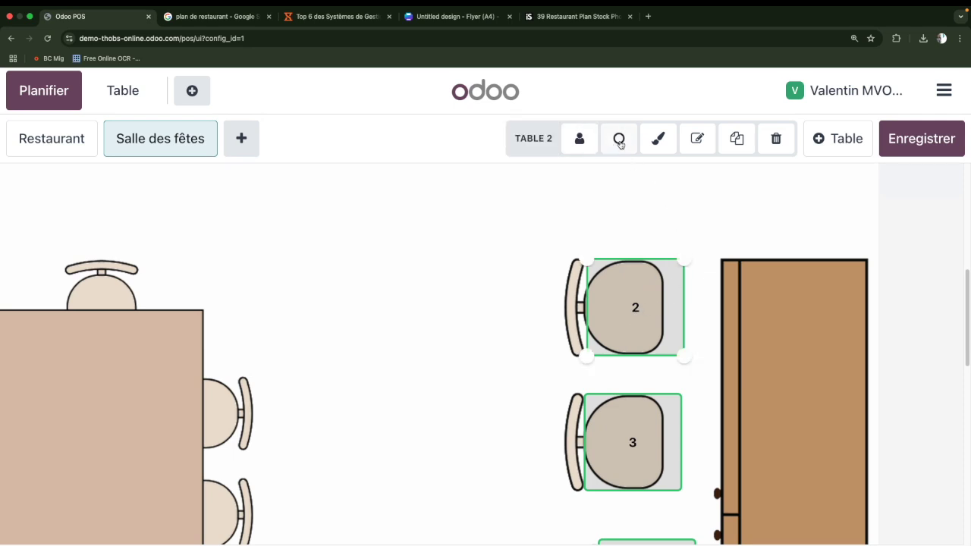
{"action": "left_click", "coordinate": [698, 141]}
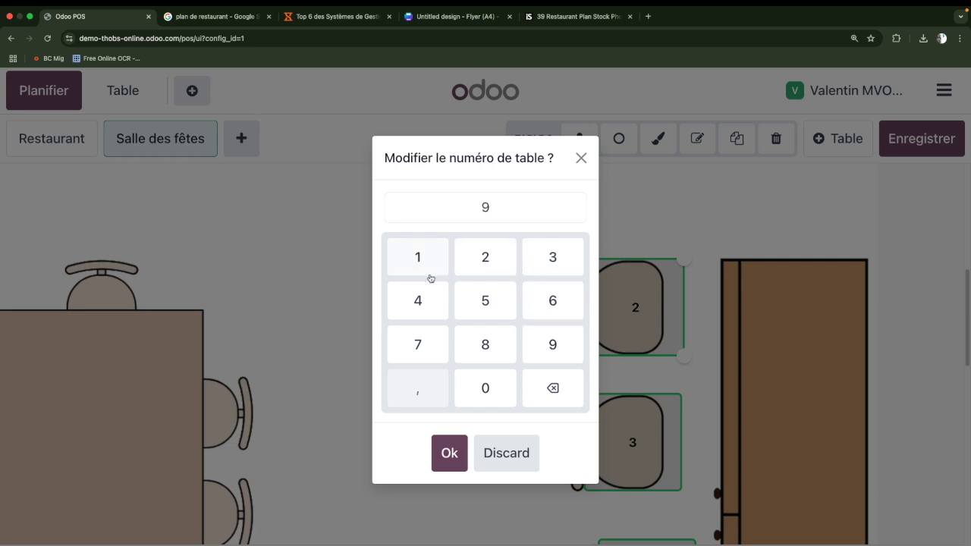
{"action": "left_click", "coordinate": [492, 261]}
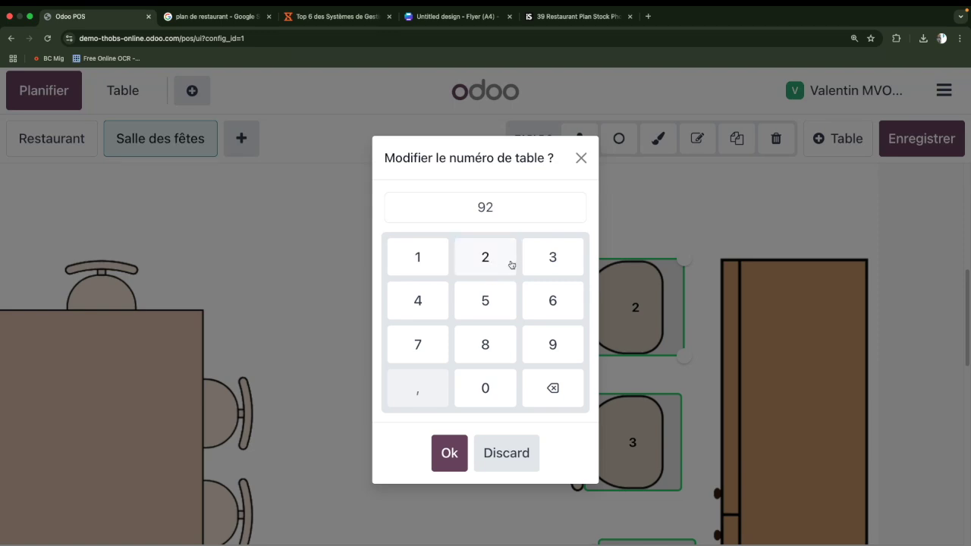
{"action": "left_click", "coordinate": [438, 440]}
Step: Change the number of table 3, on the second counter chair, to 93
{"action": "left_click", "coordinate": [645, 430]}
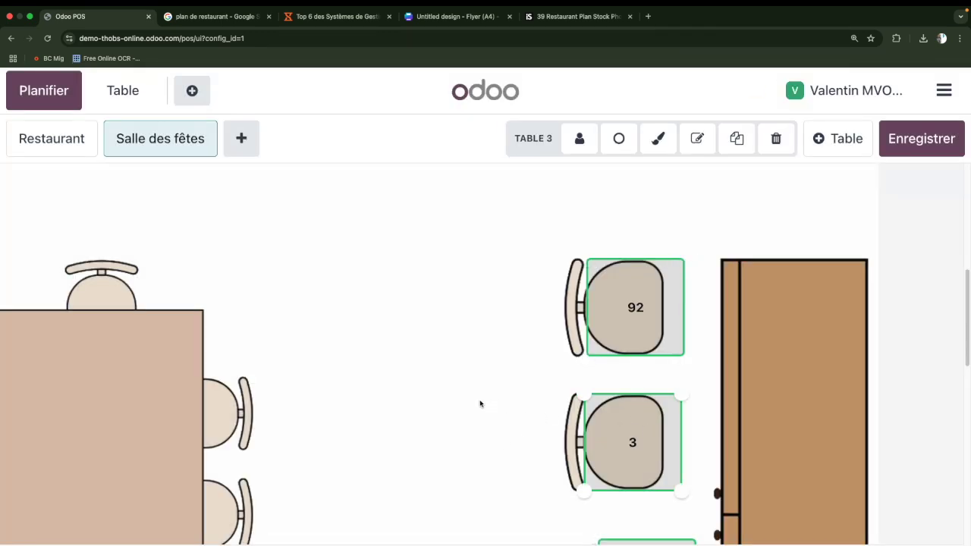
{"action": "scroll", "coordinate": [463, 402], "scroll_direction": "down", "scroll_amount": 3}
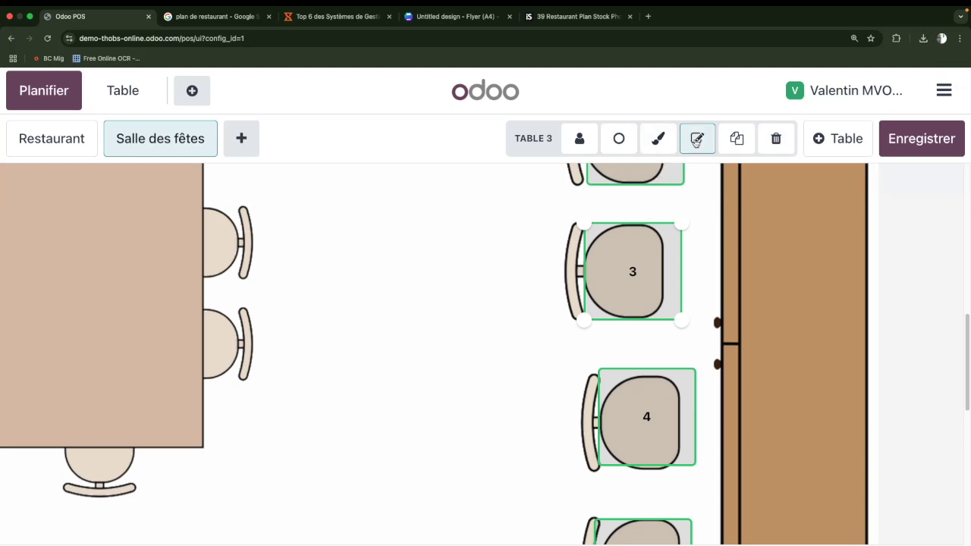
{"action": "left_click", "coordinate": [697, 138]}
{"action": "left_click", "coordinate": [565, 350]}
{"action": "left_click", "coordinate": [556, 262]}
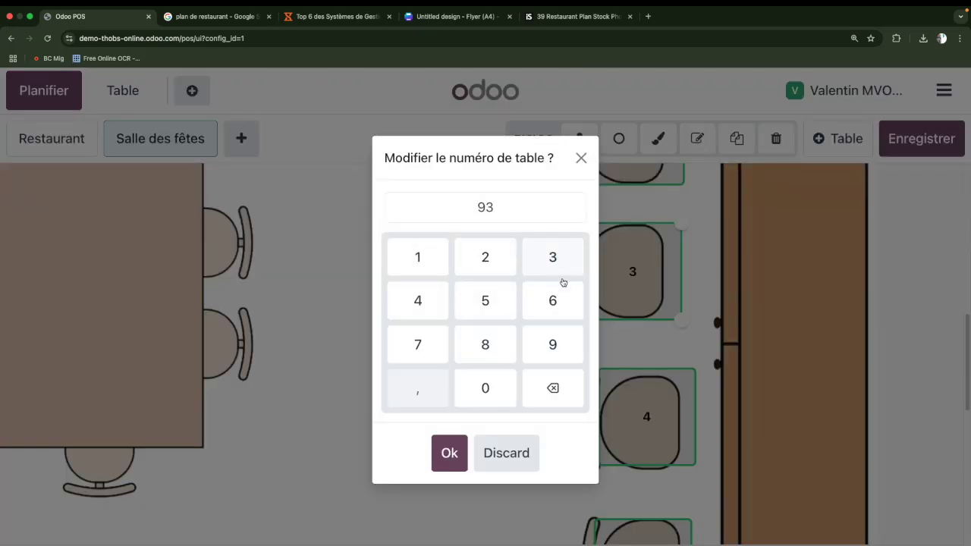
{"action": "left_click", "coordinate": [450, 455]}
Step: Change the number of table 4, on the third counter chair, to 94
{"action": "left_click", "coordinate": [619, 427]}
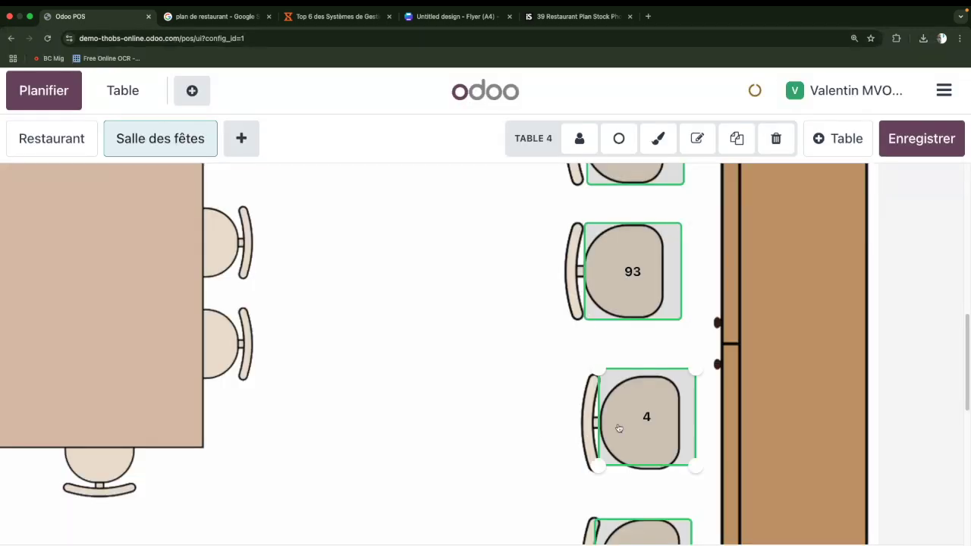
{"action": "left_click", "coordinate": [697, 138]}
{"action": "left_click", "coordinate": [562, 351]}
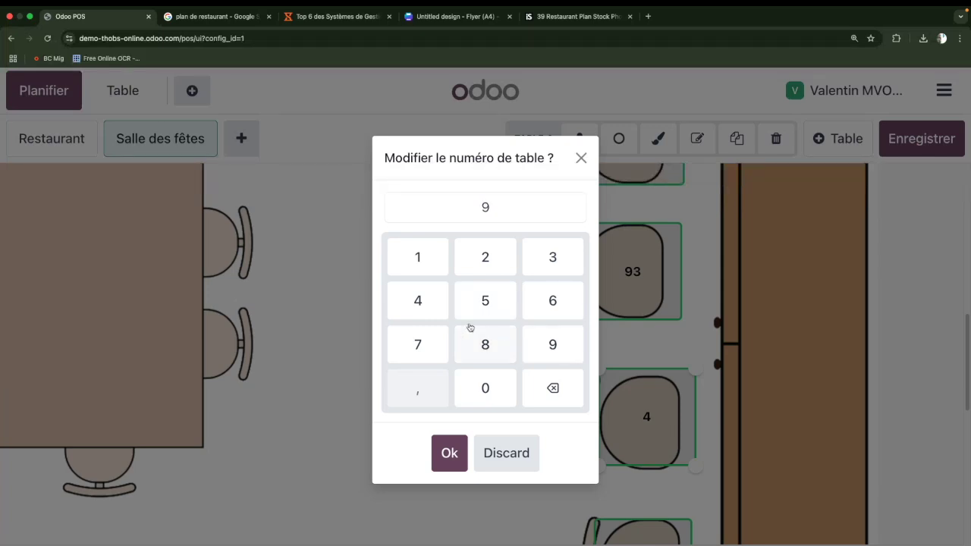
{"action": "left_click", "coordinate": [427, 311]}
{"action": "left_click", "coordinate": [449, 453]}
Step: Duplicate table 5 and move the copy off it to the empty floor area diagonally below
{"action": "scroll", "coordinate": [559, 407], "scroll_direction": "down", "scroll_amount": 5}
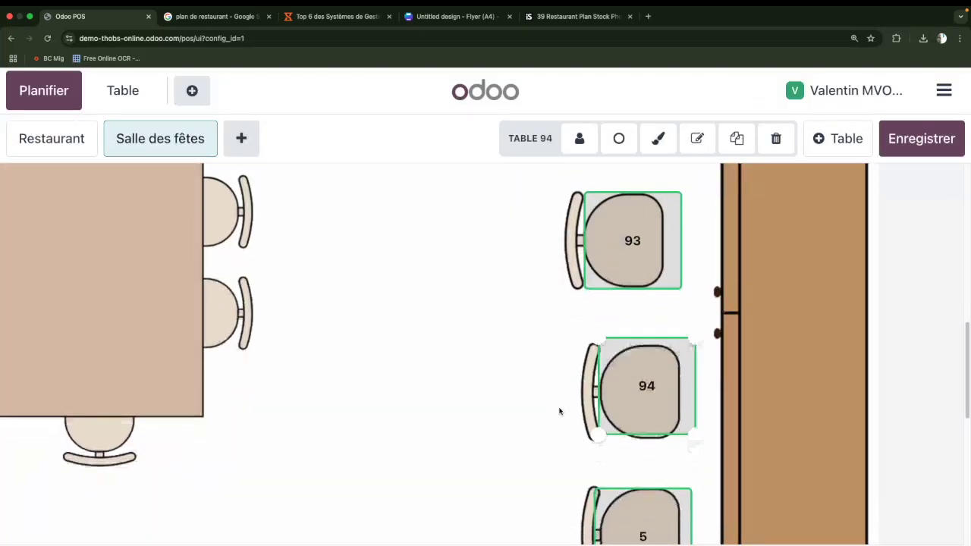
{"action": "left_click", "coordinate": [642, 367]}
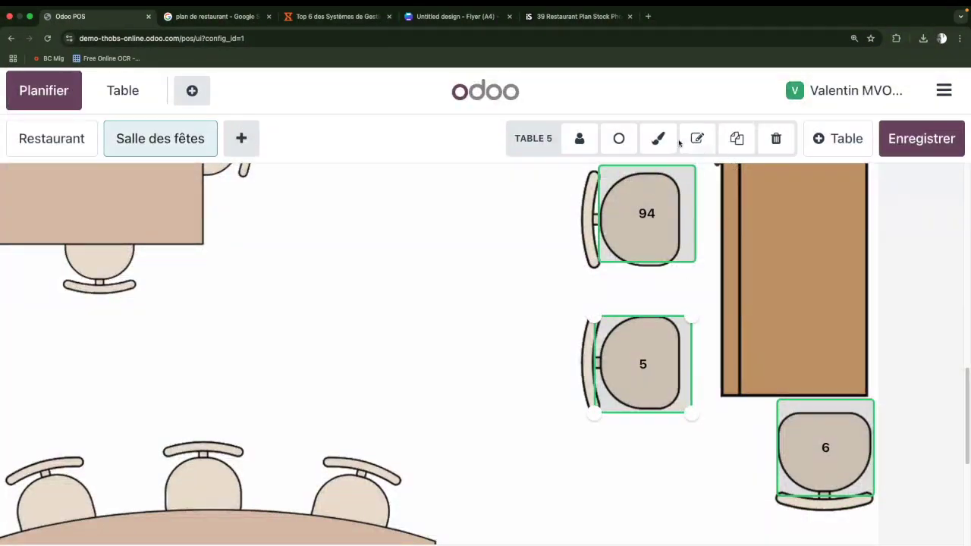
{"action": "left_click", "coordinate": [737, 139]}
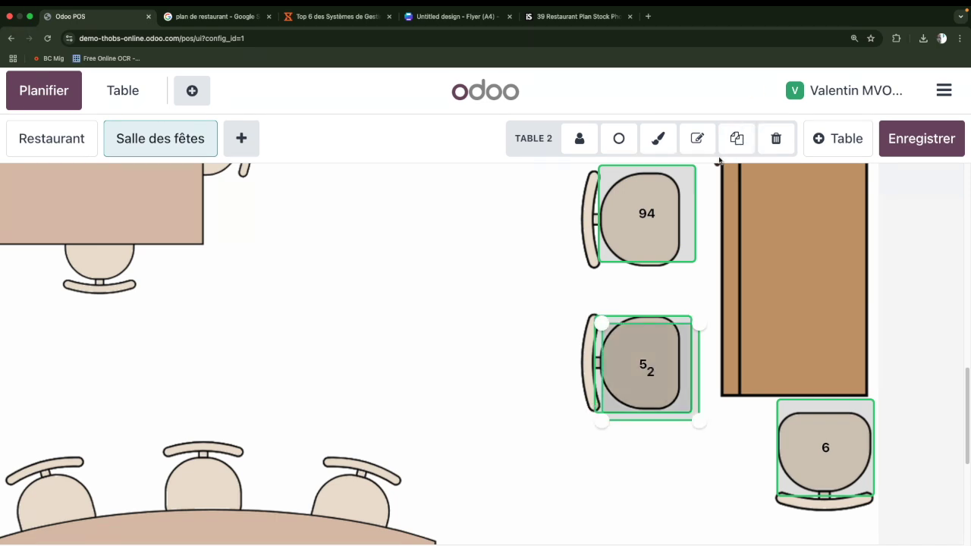
{"action": "left_click", "coordinate": [642, 368]}
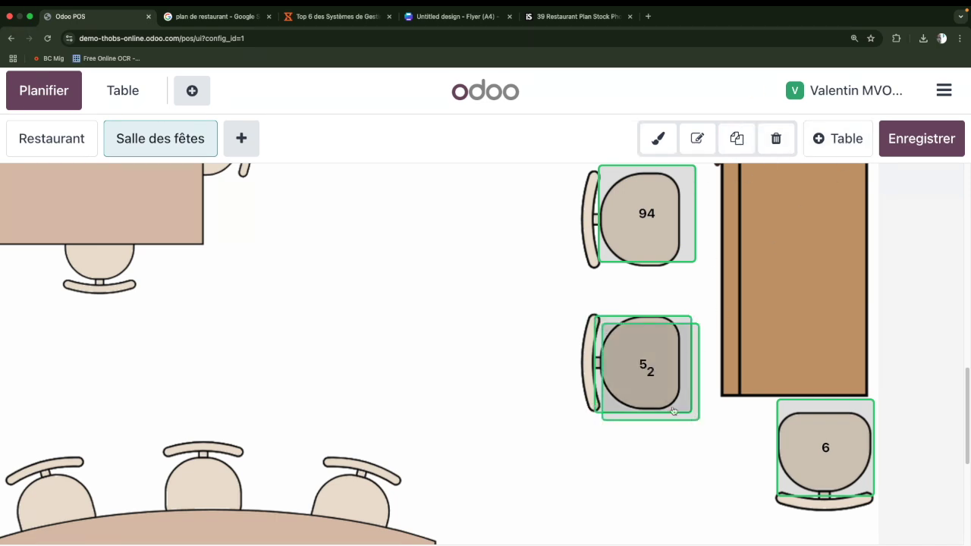
{"action": "left_click_drag", "start_coordinate": [656, 387], "coordinate": [541, 481]}
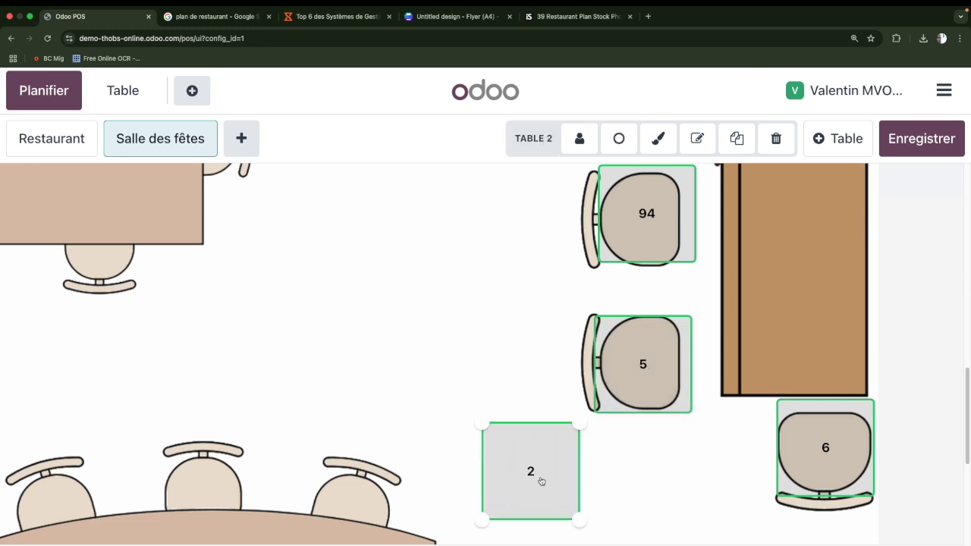
Step: Delete the stray copy of table 5, keeping the Salle des fêtes floor
{"action": "left_click", "coordinate": [881, 188]}
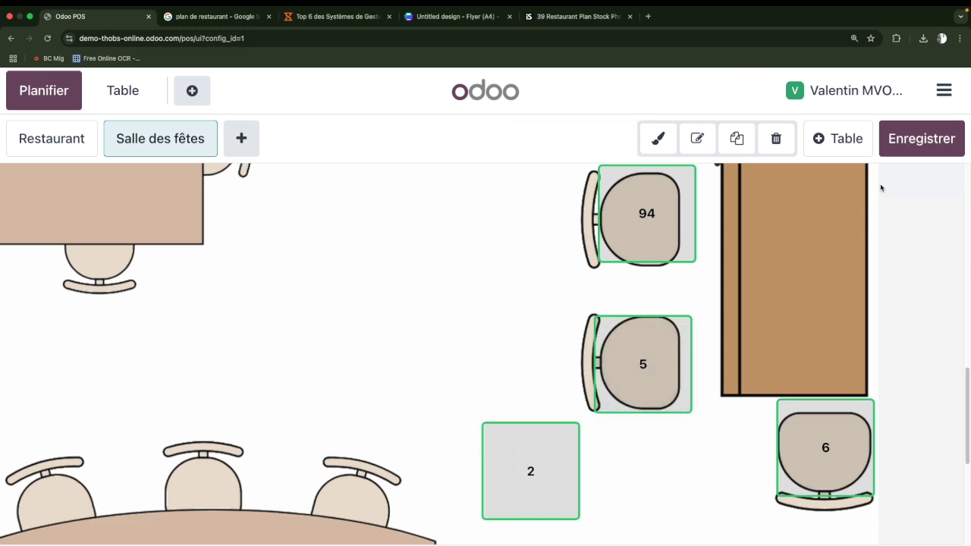
{"action": "left_click", "coordinate": [776, 138]}
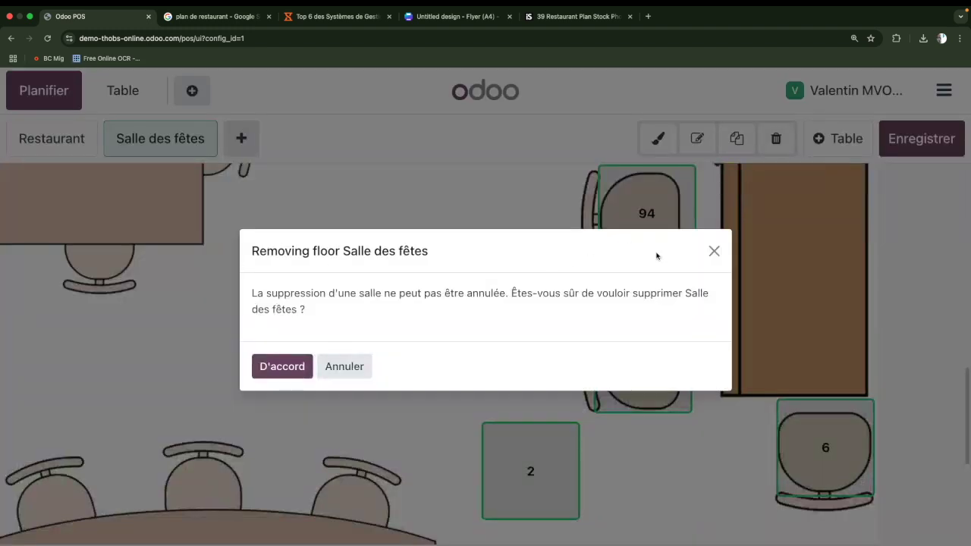
{"action": "left_click", "coordinate": [715, 251]}
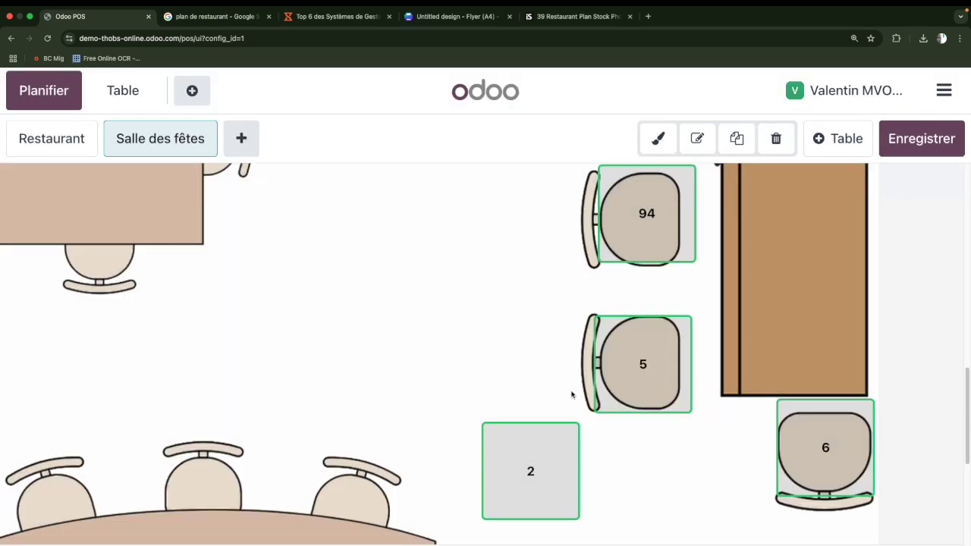
{"action": "left_click", "coordinate": [528, 449]}
{"action": "left_click", "coordinate": [777, 141]}
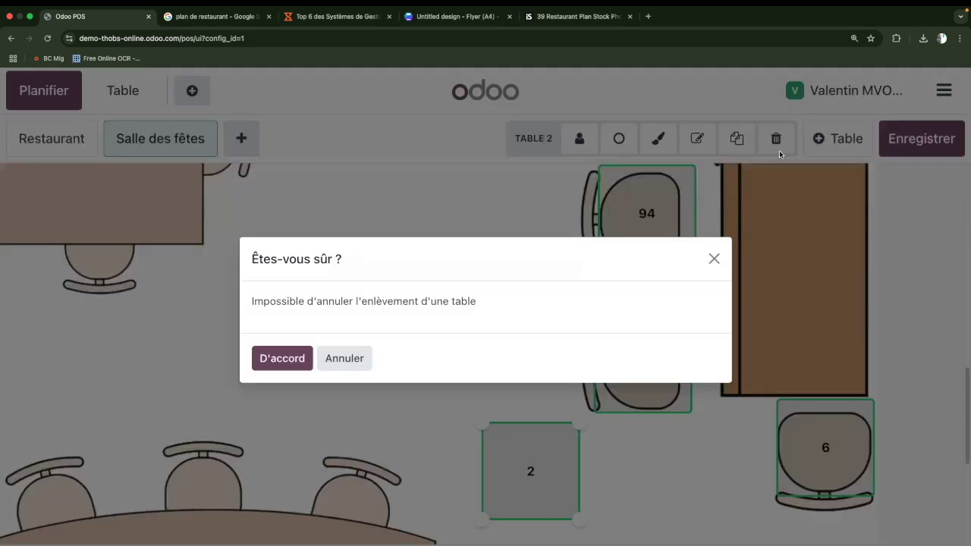
{"action": "left_click", "coordinate": [295, 360]}
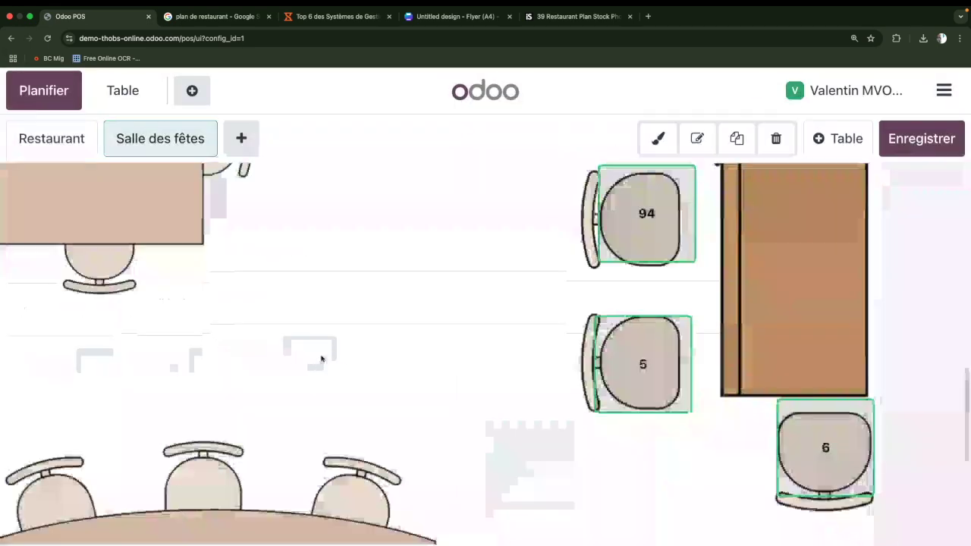
Step: Change the number of table 5, on the fourth counter chair, to 95
{"action": "left_click", "coordinate": [657, 362]}
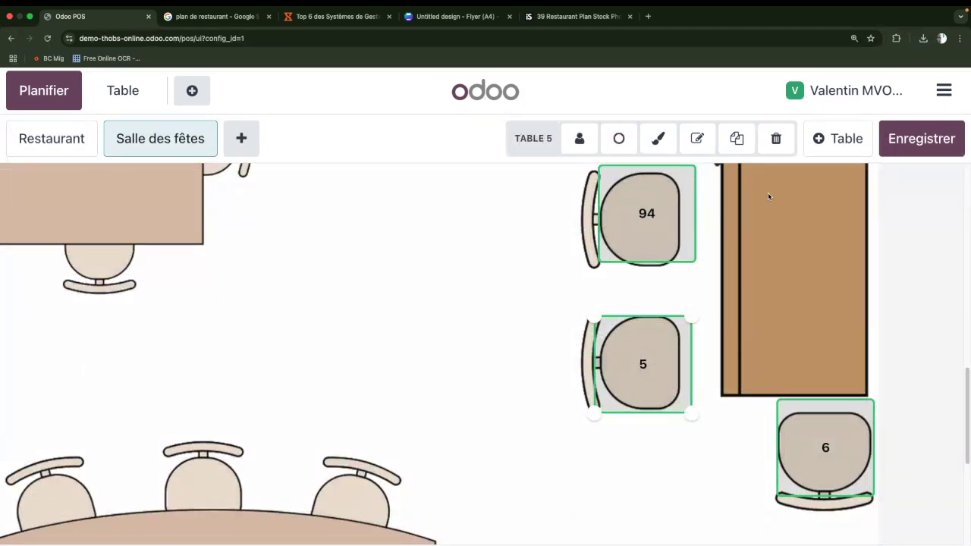
{"action": "left_click", "coordinate": [698, 139]}
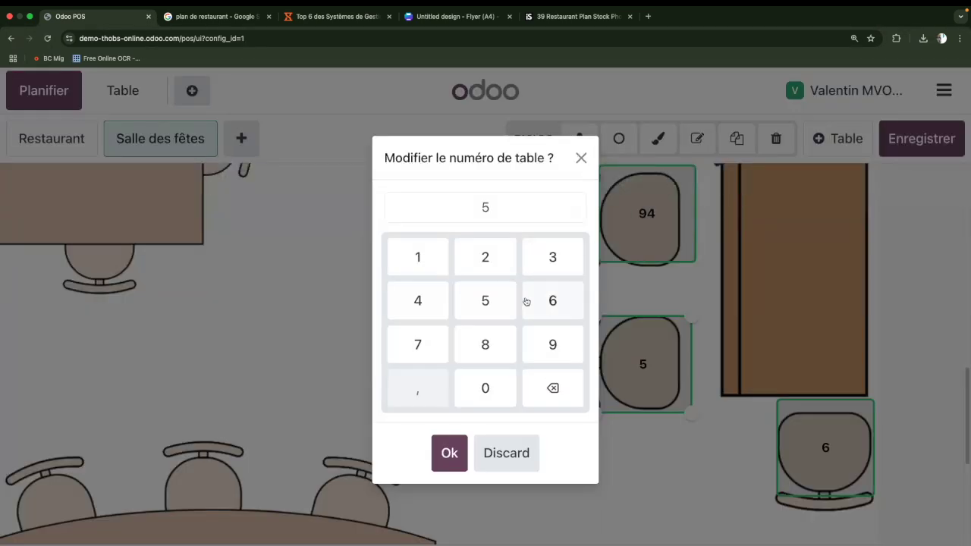
{"action": "left_click", "coordinate": [562, 352]}
{"action": "left_click", "coordinate": [490, 315]}
{"action": "left_click", "coordinate": [449, 453]}
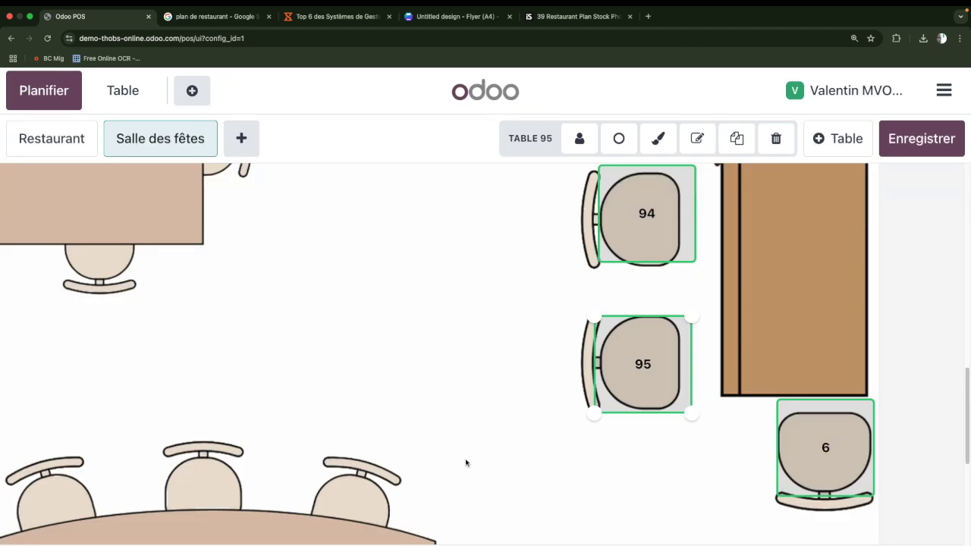
Step: Change the number of table 6, on the chair at the counter's lower end, to 96
{"action": "left_click", "coordinate": [818, 444]}
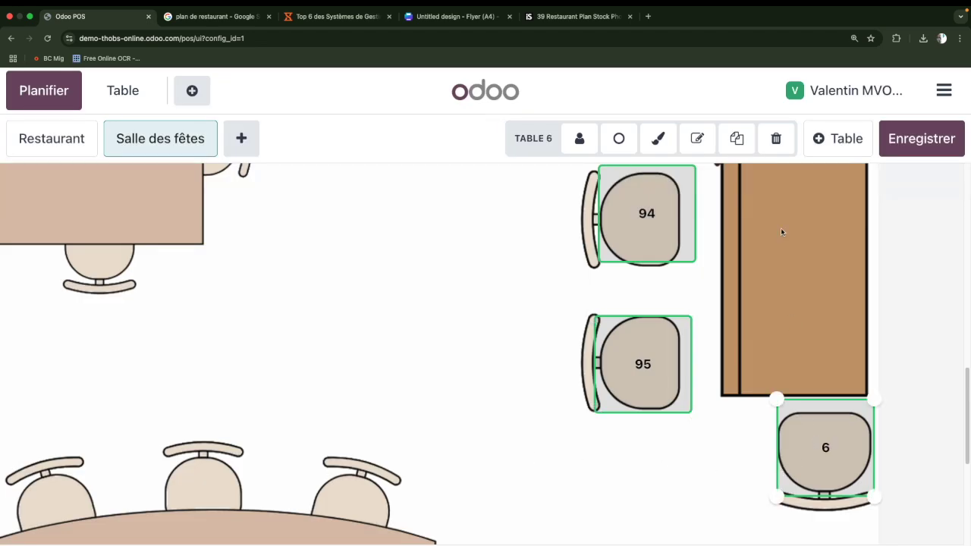
{"action": "left_click", "coordinate": [698, 136]}
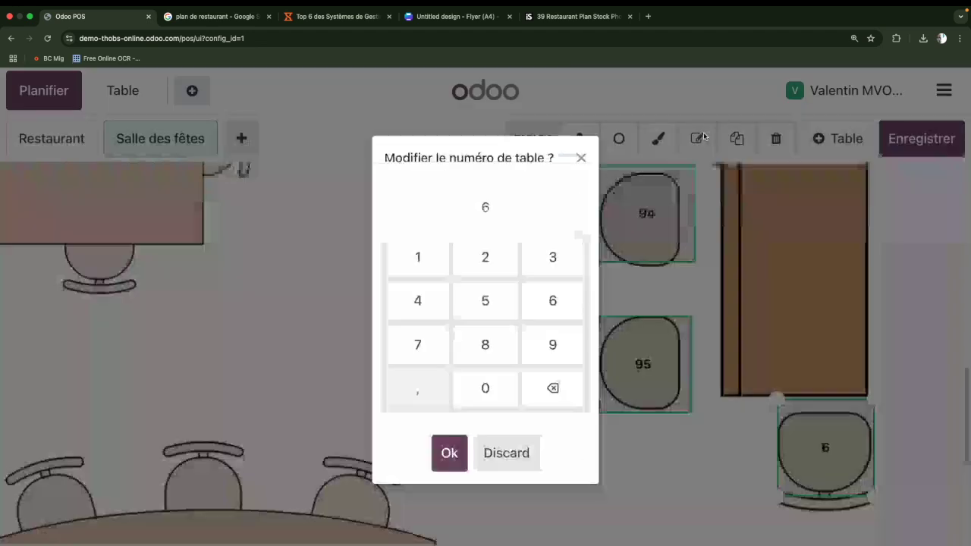
{"action": "left_click", "coordinate": [554, 347]}
{"action": "left_click", "coordinate": [552, 303]}
{"action": "left_click", "coordinate": [453, 462]}
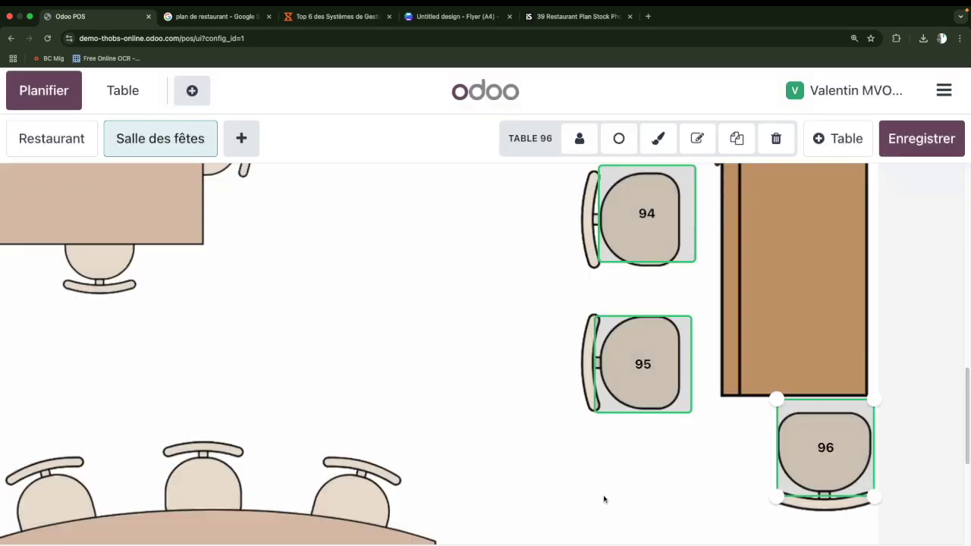
Step: Review the Salle des fêtes floor plan, checking the numbered counter seats and the drawn tables that still lack a table
{"action": "scroll", "coordinate": [559, 488], "scroll_direction": "down", "scroll_amount": 4}
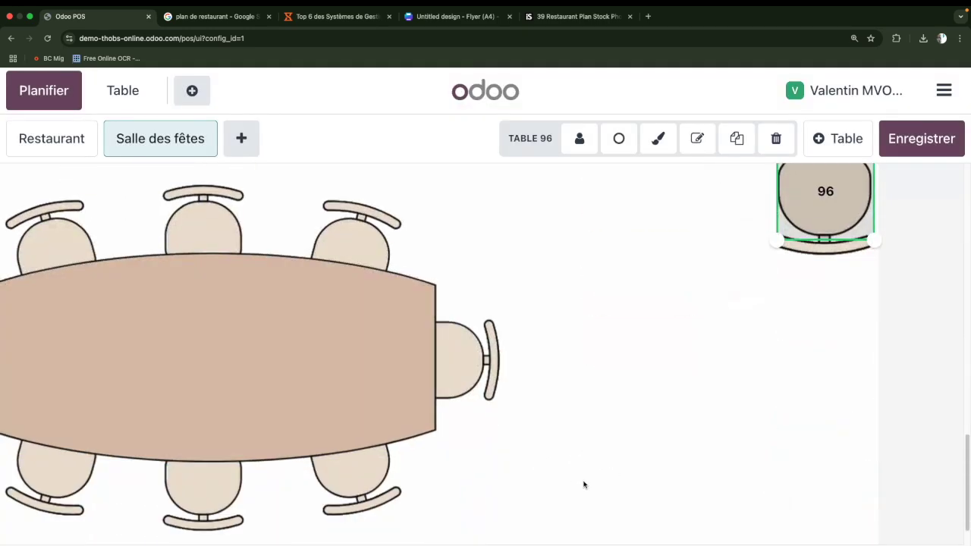
{"action": "scroll", "coordinate": [584, 483], "scroll_direction": "up", "scroll_amount": 2}
{"action": "scroll", "coordinate": [645, 299], "scroll_direction": "up", "scroll_amount": 4}
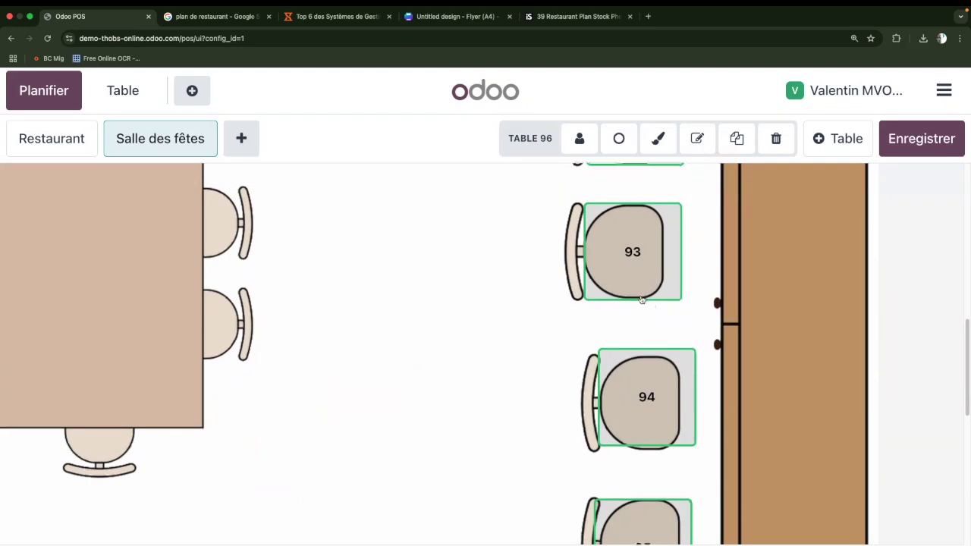
{"action": "scroll", "coordinate": [648, 303], "scroll_direction": "up", "scroll_amount": 2}
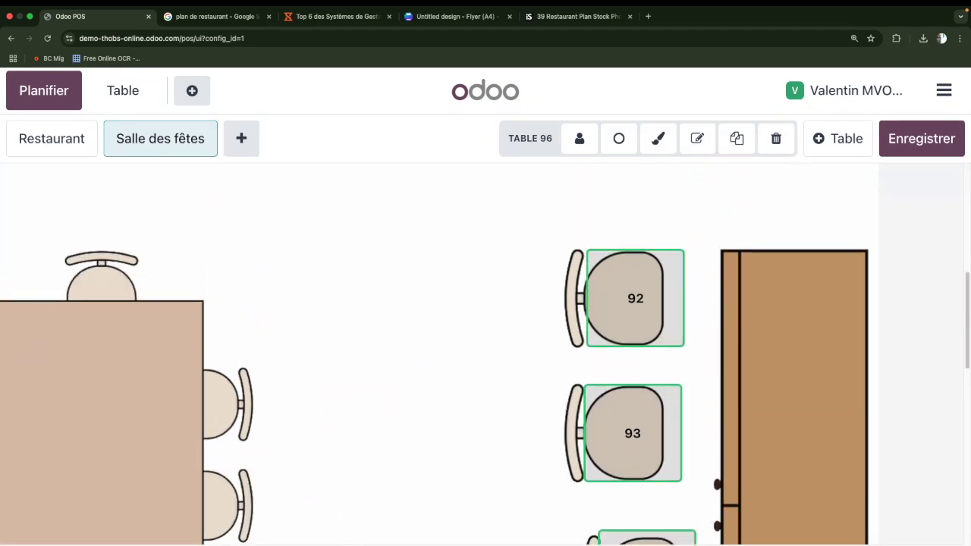
{"action": "scroll", "coordinate": [485, 349], "scroll_direction": "left", "scroll_amount": 4}
{"action": "scroll", "coordinate": [459, 448], "scroll_direction": "down", "scroll_amount": 2}
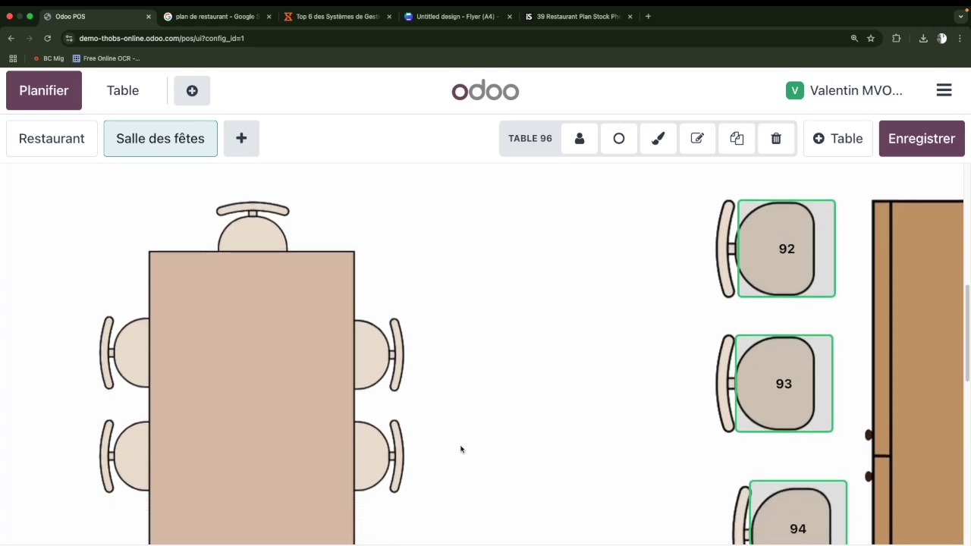
{"action": "scroll", "coordinate": [460, 453], "scroll_direction": "down", "scroll_amount": 2}
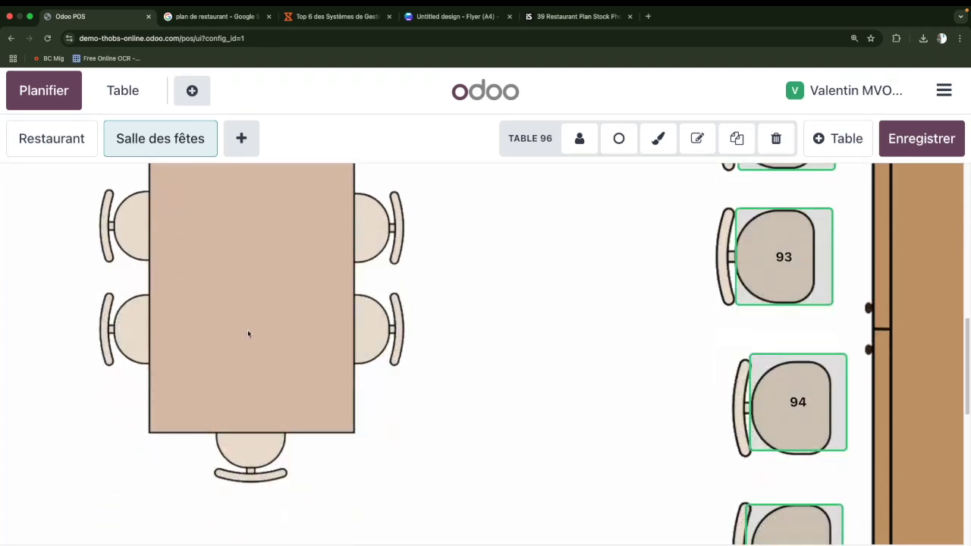
{"action": "left_click", "coordinate": [249, 330]}
{"action": "scroll", "coordinate": [450, 332], "scroll_direction": "up", "scroll_amount": 3}
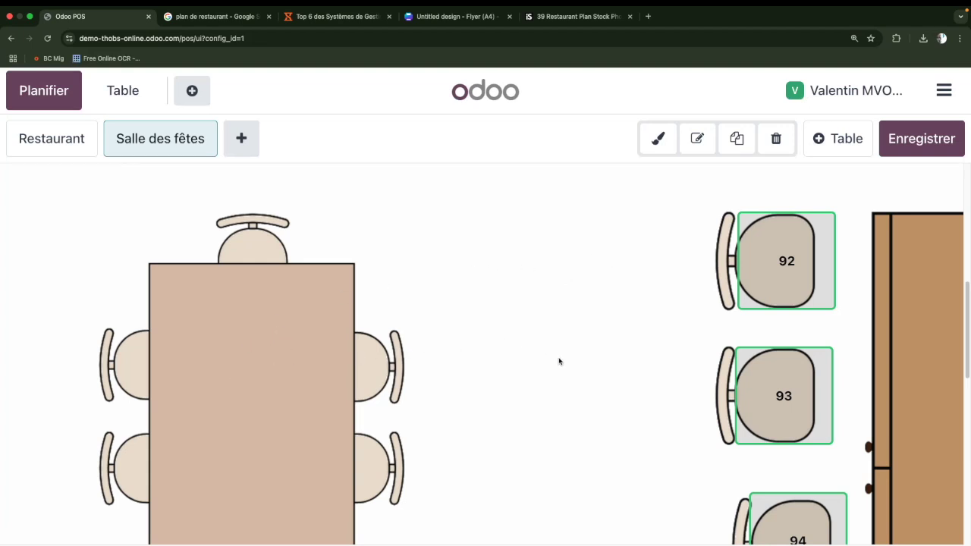
{"action": "scroll", "coordinate": [554, 362], "scroll_direction": "down", "scroll_amount": 8}
{"action": "scroll", "coordinate": [546, 362], "scroll_direction": "up", "scroll_amount": 9}
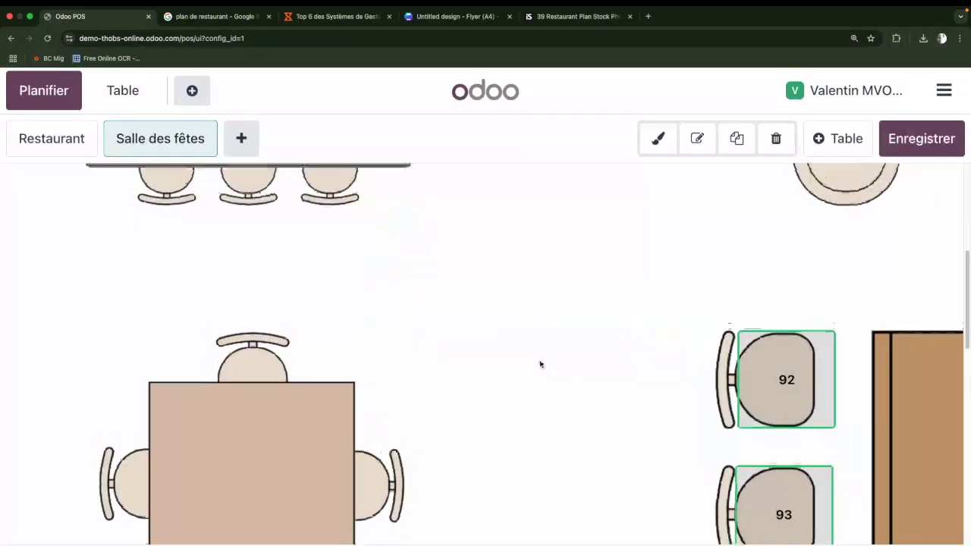
{"action": "scroll", "coordinate": [541, 364], "scroll_direction": "up", "scroll_amount": 7}
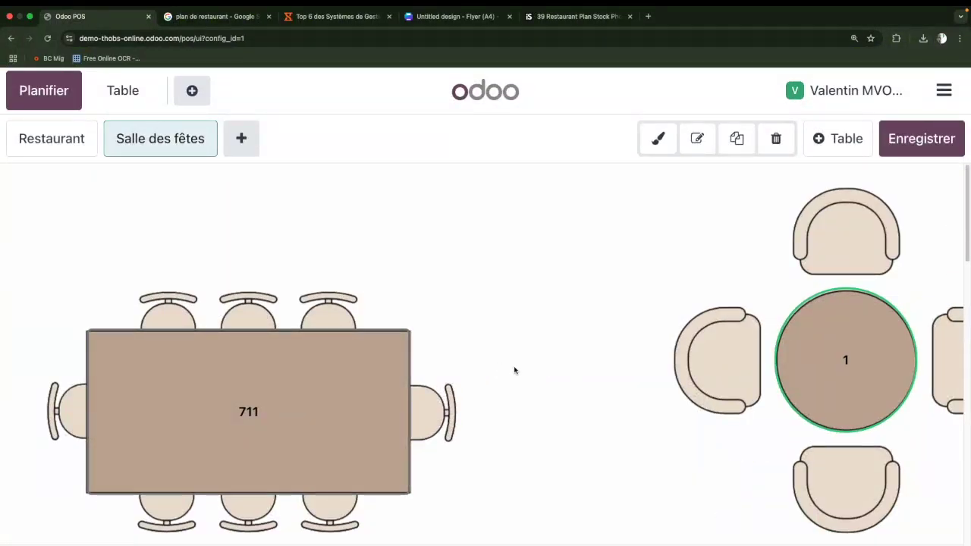
{"action": "scroll", "coordinate": [514, 370], "scroll_direction": "down", "scroll_amount": 9}
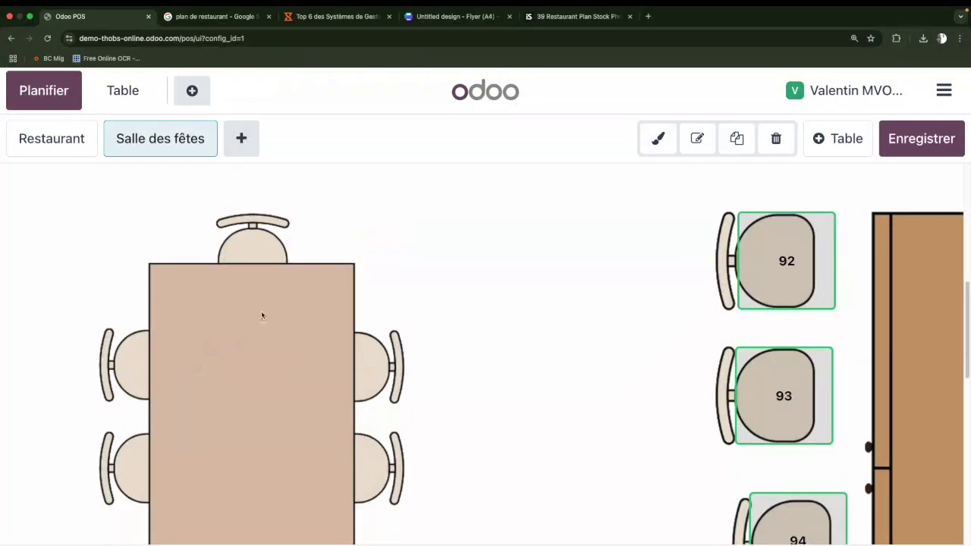
Step: Add a table to the Salle des fêtes floor and fit it exactly over the drawn vertical rectangular table below table 711
{"action": "left_click", "coordinate": [837, 143]}
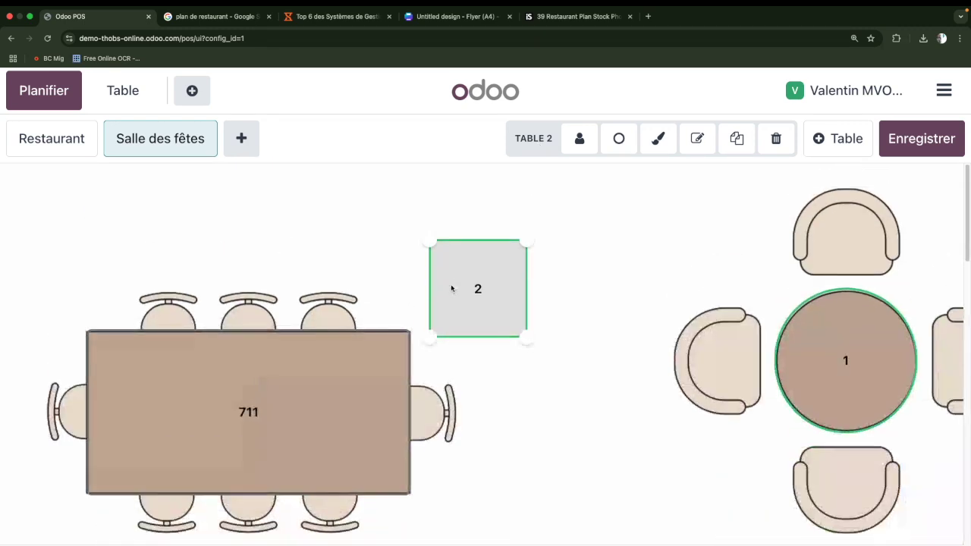
{"action": "left_click_drag", "start_coordinate": [478, 281], "coordinate": [435, 476]}
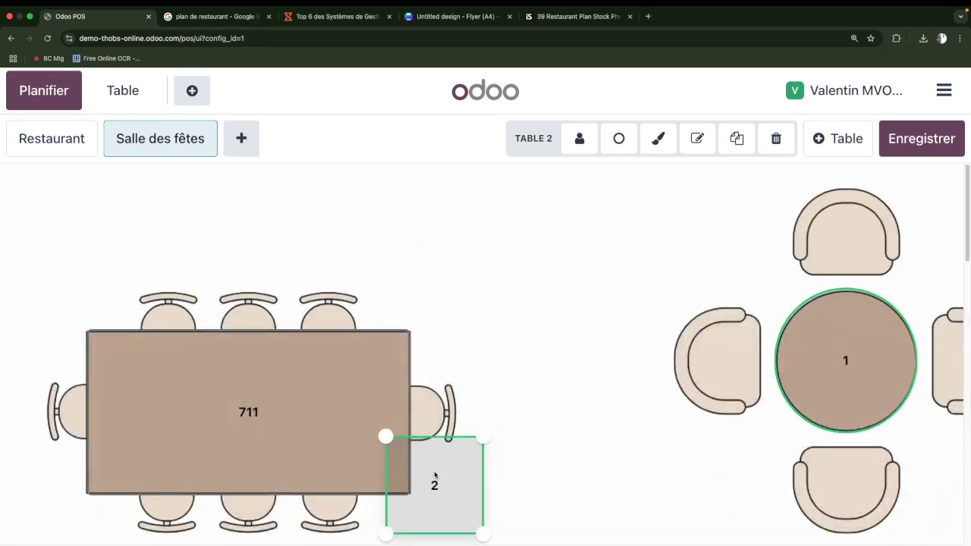
{"action": "left_click", "coordinate": [553, 312]}
{"action": "scroll", "coordinate": [502, 361], "scroll_direction": "down", "scroll_amount": 3}
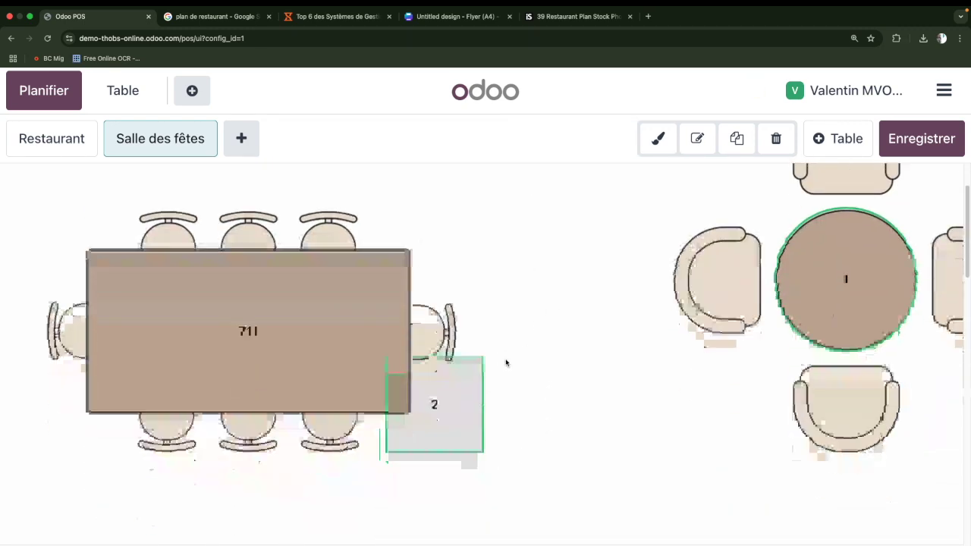
{"action": "left_click_drag", "start_coordinate": [433, 257], "coordinate": [420, 448]}
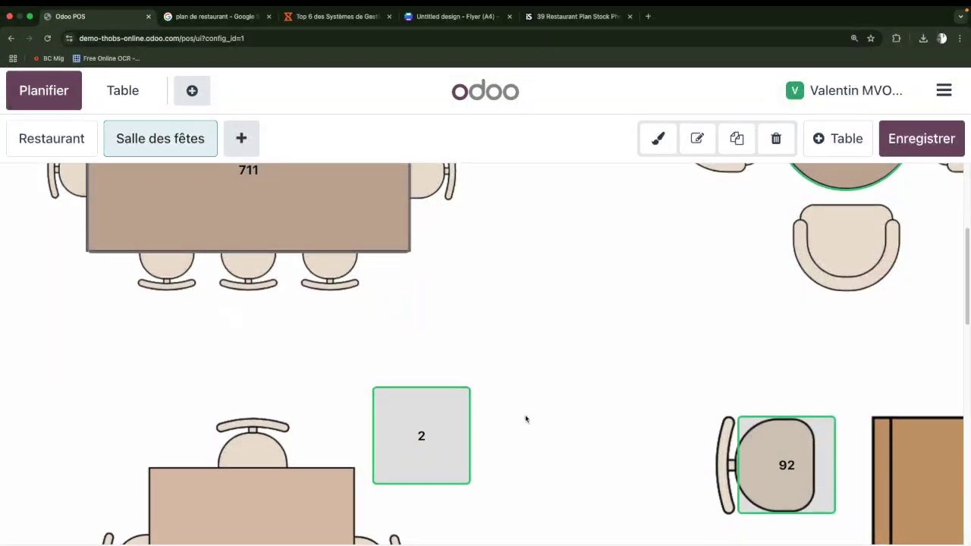
{"action": "scroll", "coordinate": [524, 418], "scroll_direction": "down", "scroll_amount": 5}
{"action": "scroll", "coordinate": [525, 416], "scroll_direction": "down", "scroll_amount": 1}
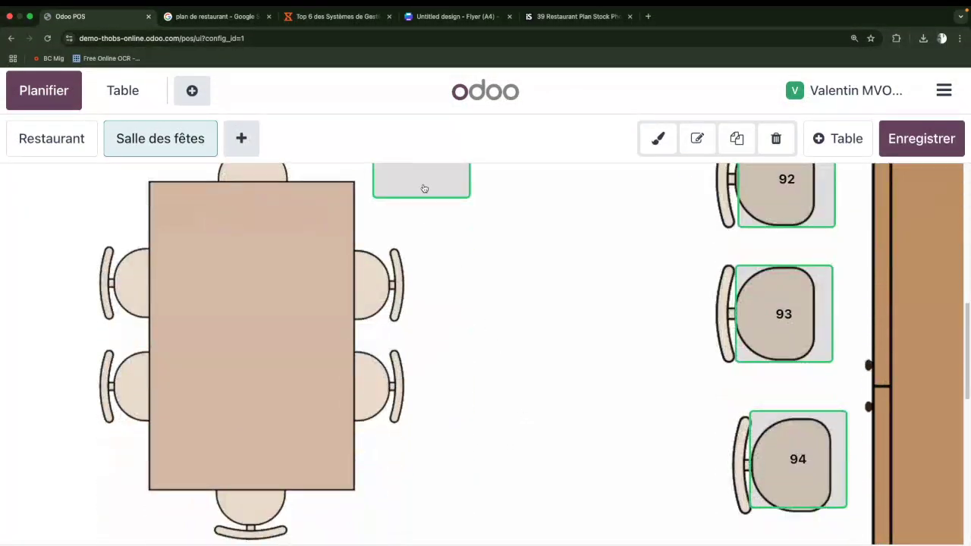
{"action": "left_click_drag", "start_coordinate": [424, 188], "coordinate": [361, 505]}
{"action": "left_click", "coordinate": [217, 236]}
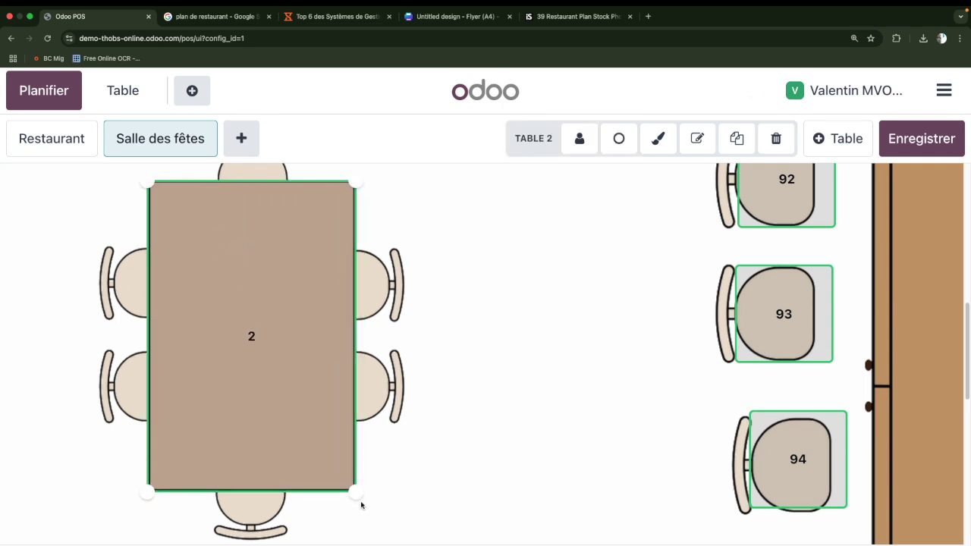
Step: Change the number of the new table on the vertical rectangular drawing to 712
{"action": "left_click", "coordinate": [253, 334]}
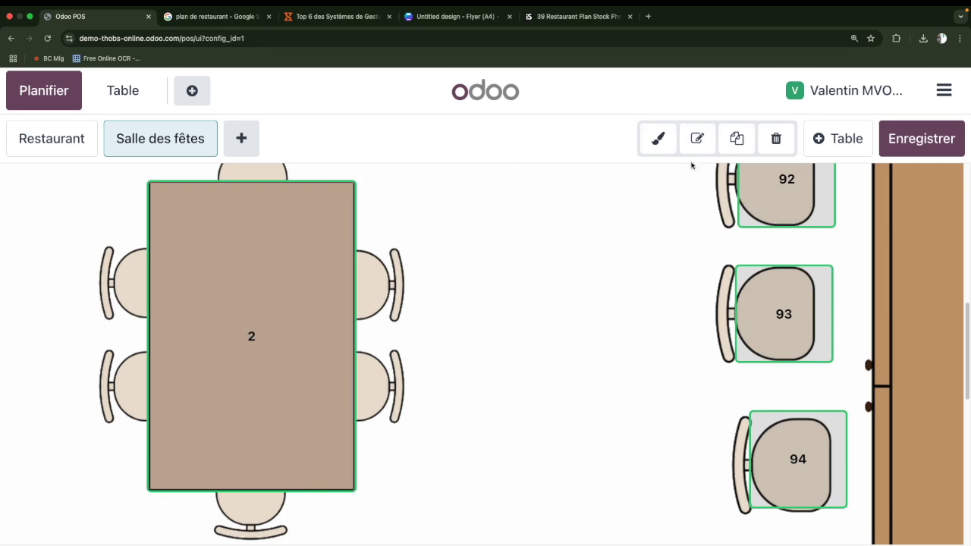
{"action": "left_click", "coordinate": [228, 246]}
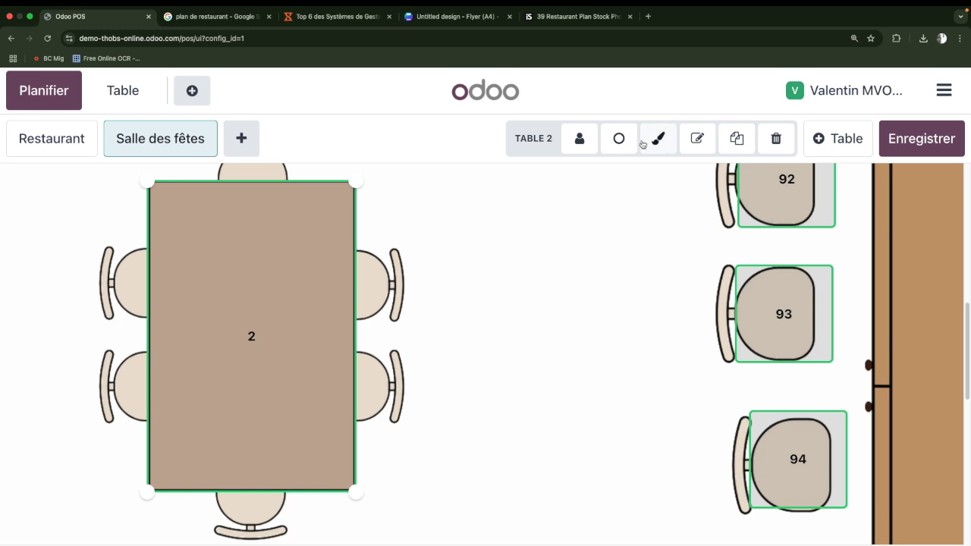
{"action": "left_click", "coordinate": [699, 140]}
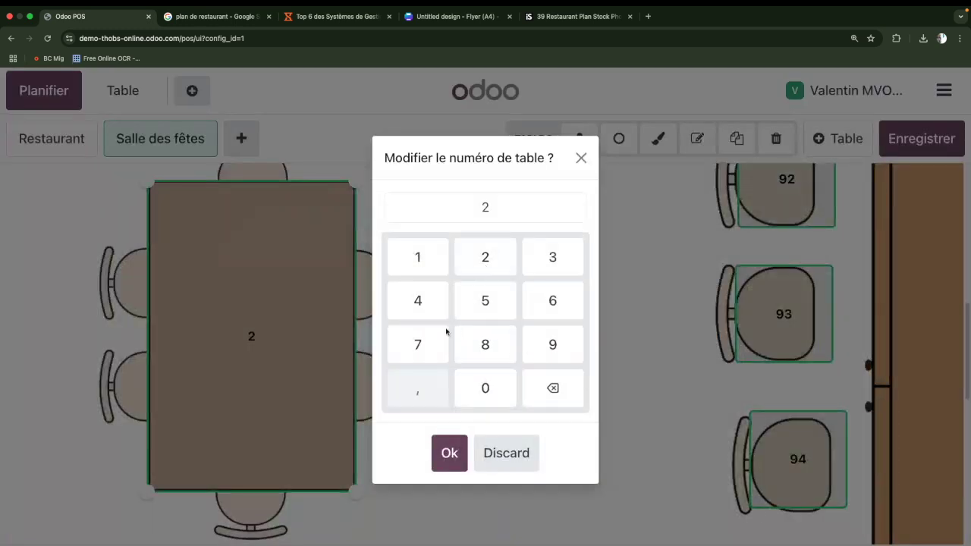
{"action": "left_click", "coordinate": [420, 346]}
{"action": "left_click", "coordinate": [418, 258]}
{"action": "left_click", "coordinate": [494, 260]}
{"action": "left_click", "coordinate": [449, 454]}
Step: Duplicate counter seat 96 and stretch the copy over the large curved table drawn at the lower end of the floor plan
{"action": "scroll", "coordinate": [466, 440], "scroll_direction": "down", "scroll_amount": 5}
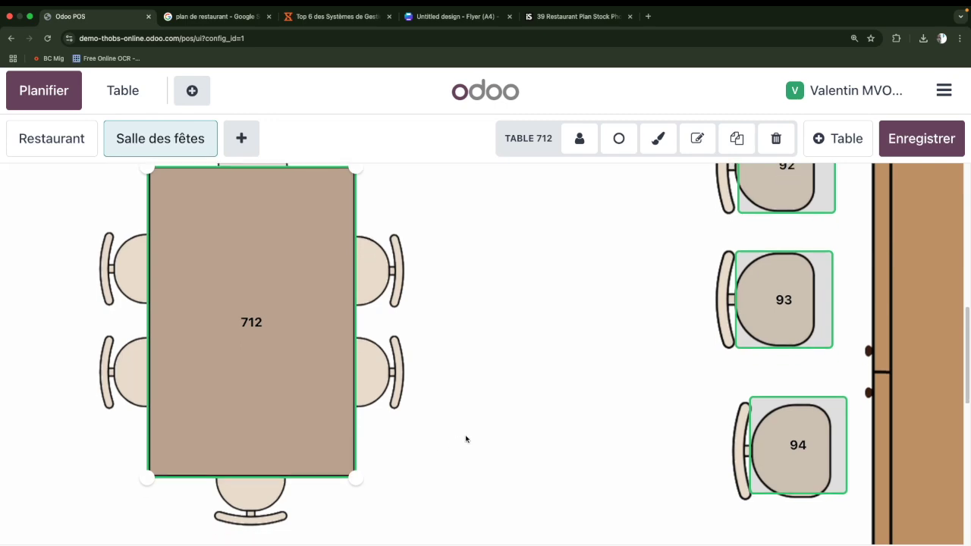
{"action": "scroll", "coordinate": [482, 446], "scroll_direction": "down", "scroll_amount": 3}
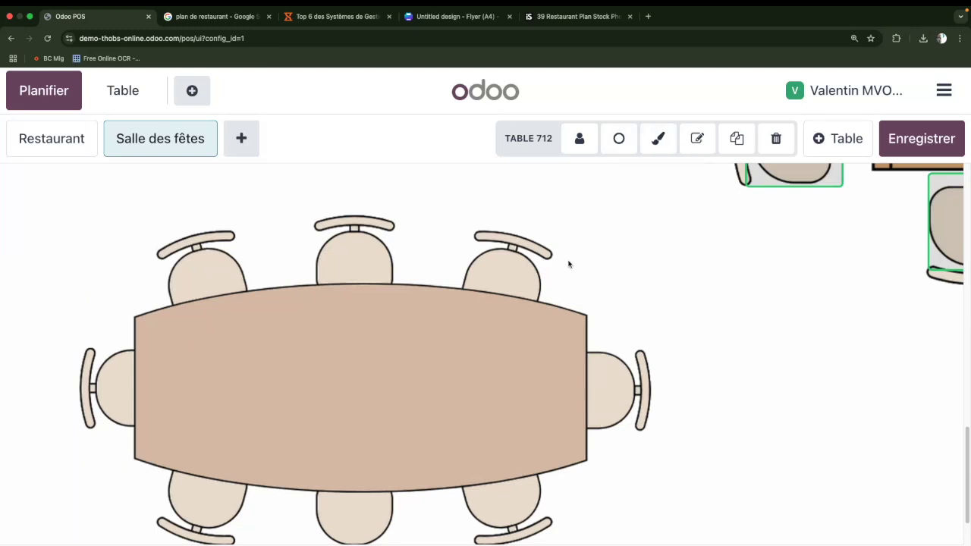
{"action": "left_click", "coordinate": [946, 232]}
{"action": "left_click", "coordinate": [738, 140]}
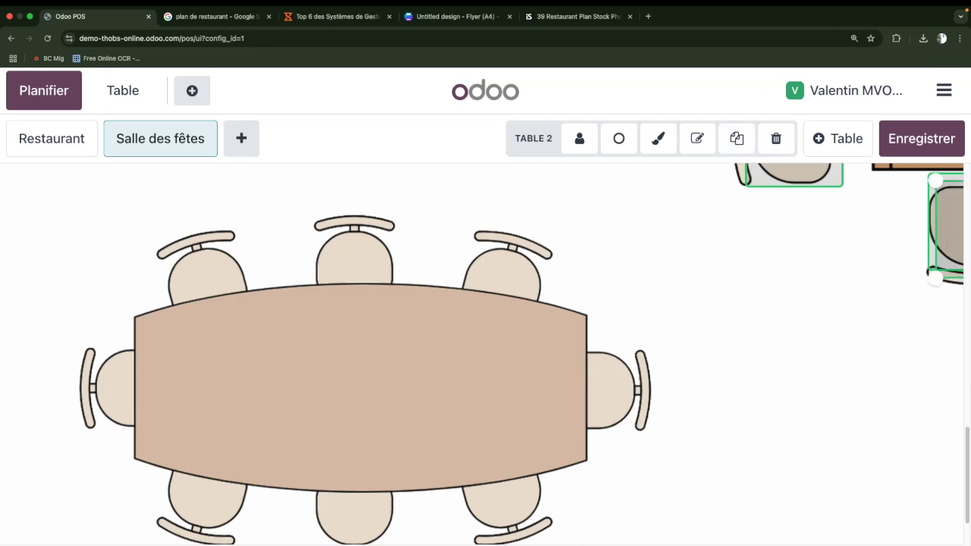
{"action": "scroll", "coordinate": [759, 317], "scroll_direction": "right", "scroll_amount": 3}
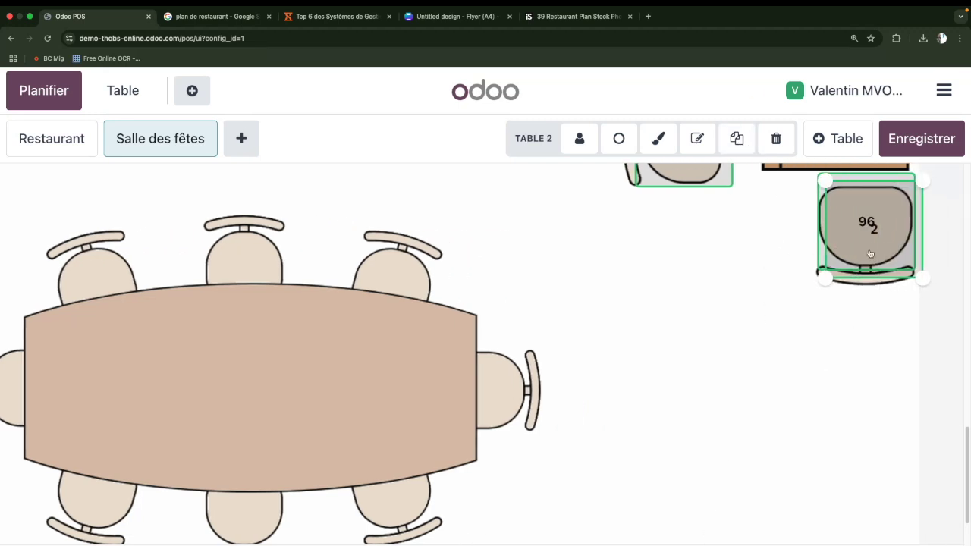
{"action": "left_click_drag", "start_coordinate": [872, 245], "coordinate": [68, 367]}
{"action": "left_click_drag", "start_coordinate": [121, 400], "coordinate": [488, 498]}
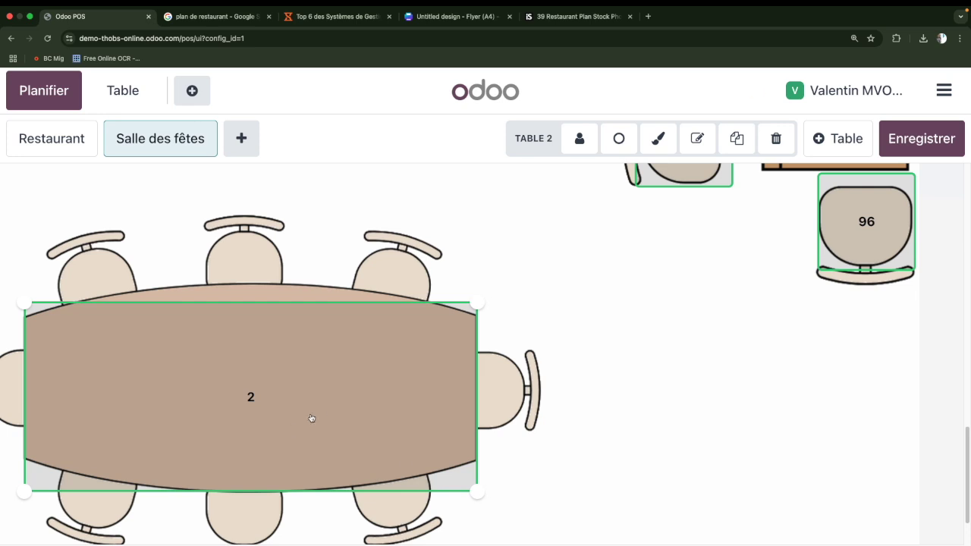
Step: Make the table on the large curved drawing round, enlarge it to cover the drawn tabletop, and save the floor plan
{"action": "left_click", "coordinate": [620, 139]}
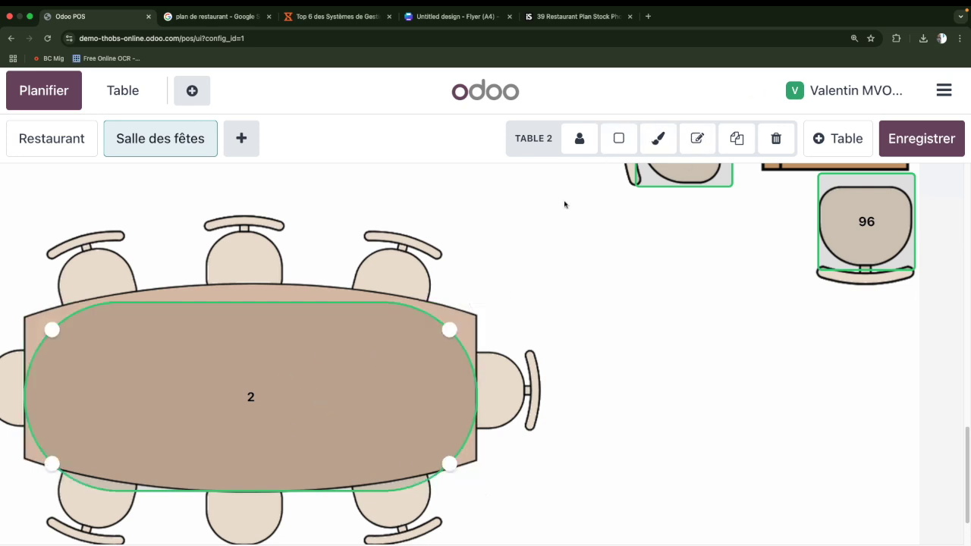
{"action": "left_click_drag", "start_coordinate": [450, 329], "coordinate": [494, 316]}
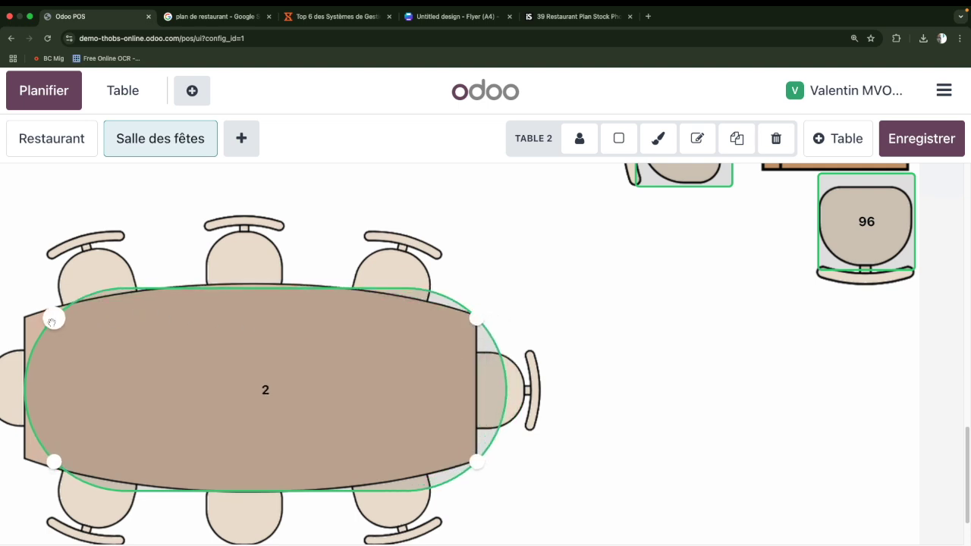
{"action": "left_click_drag", "start_coordinate": [54, 317], "coordinate": [25, 302]}
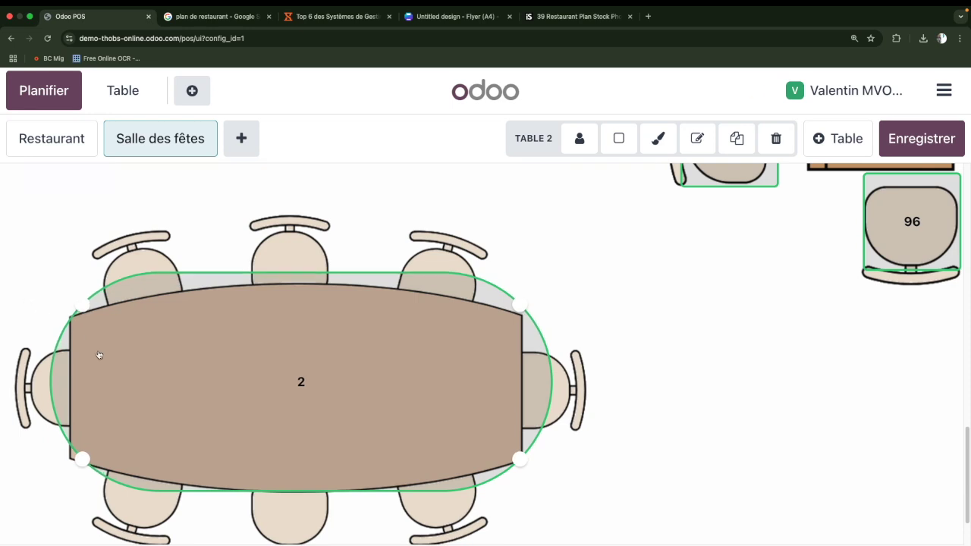
{"action": "left_click_drag", "start_coordinate": [80, 458], "coordinate": [66, 460]}
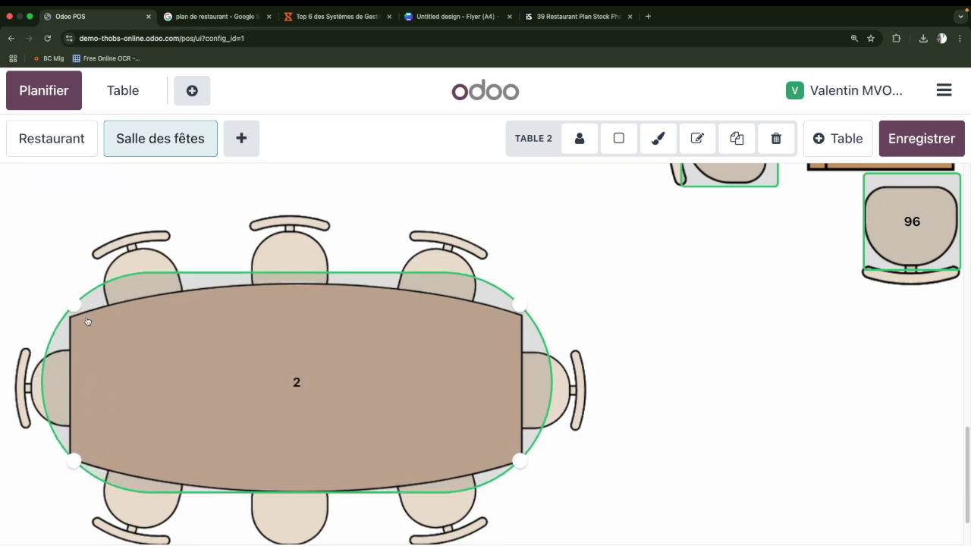
{"action": "left_click_drag", "start_coordinate": [78, 308], "coordinate": [74, 315]}
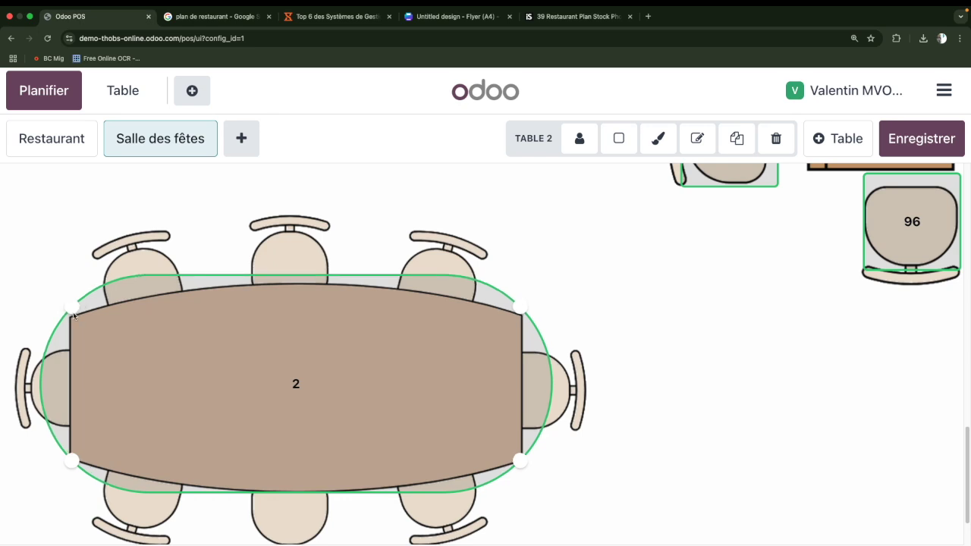
{"action": "left_click", "coordinate": [927, 147]}
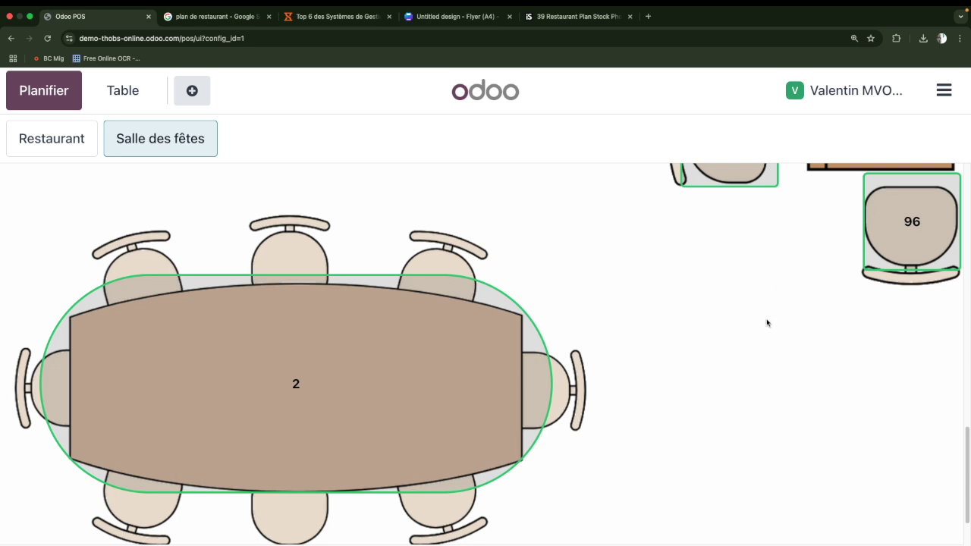
Step: Review the Restaurant floor's tables and the whole Salle des fêtes floor plan, from table 711 down to the large curved table
{"action": "left_click", "coordinate": [60, 144]}
{"action": "scroll", "coordinate": [285, 313], "scroll_direction": "up", "scroll_amount": 10}
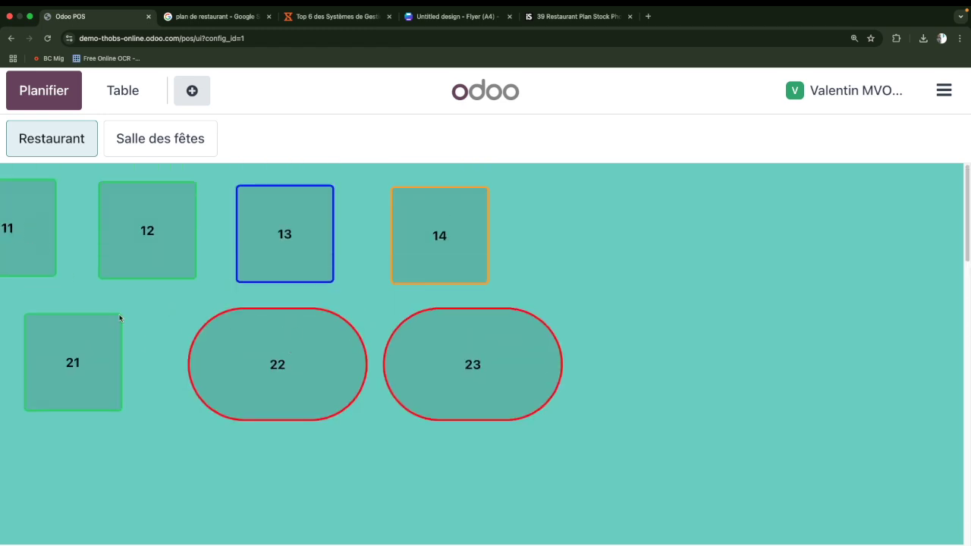
{"action": "scroll", "coordinate": [304, 303], "scroll_direction": "left", "scroll_amount": 2}
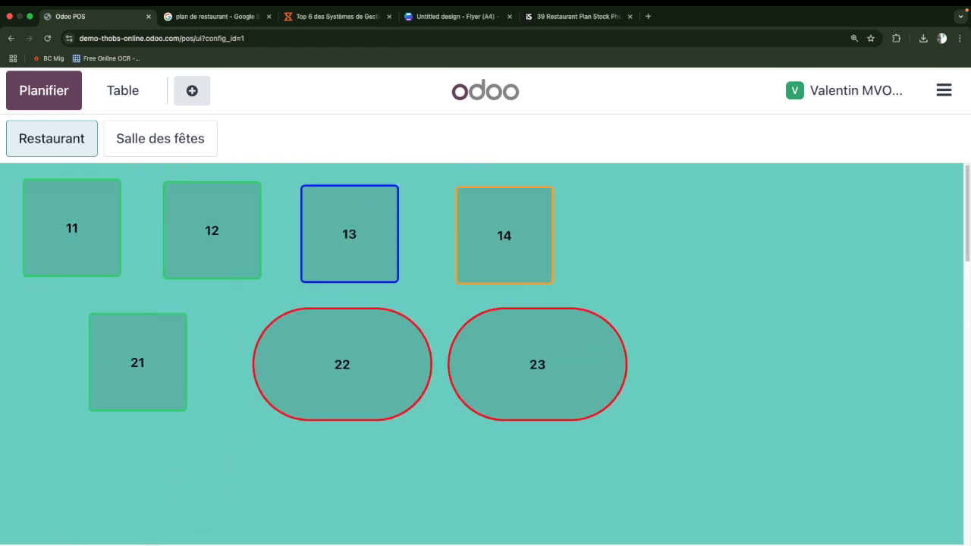
{"action": "left_click", "coordinate": [172, 153]}
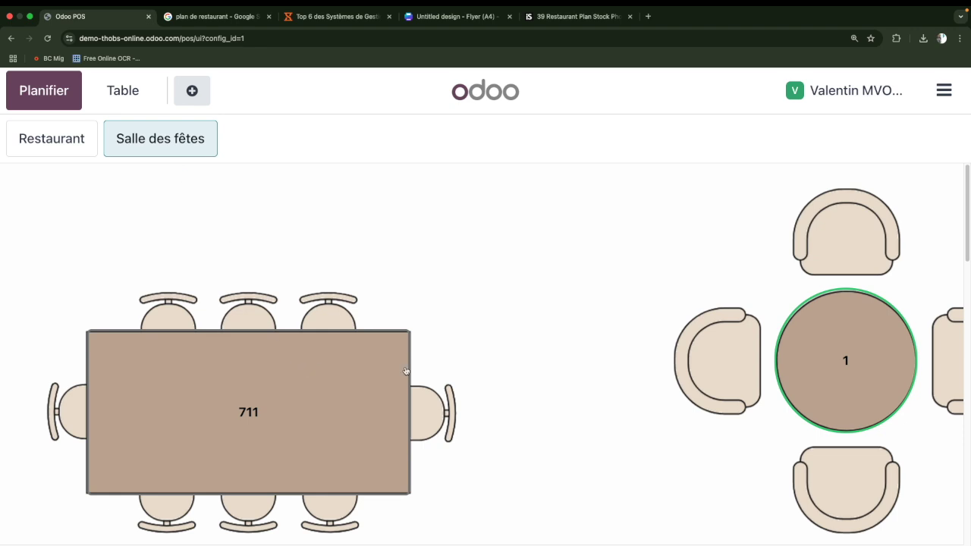
{"action": "scroll", "coordinate": [410, 371], "scroll_direction": "down", "scroll_amount": 2}
{"action": "scroll", "coordinate": [422, 370], "scroll_direction": "down", "scroll_amount": 2}
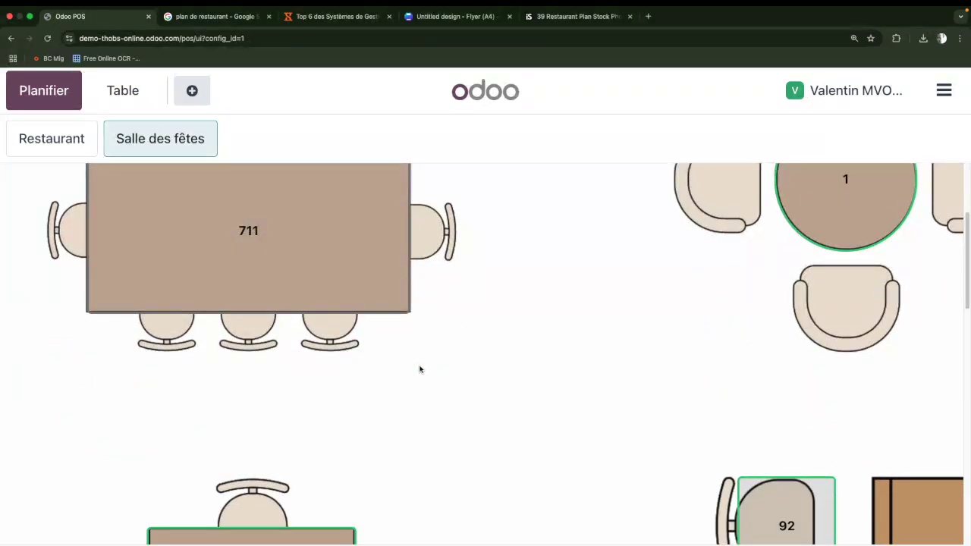
{"action": "scroll", "coordinate": [466, 314], "scroll_direction": "up", "scroll_amount": 4}
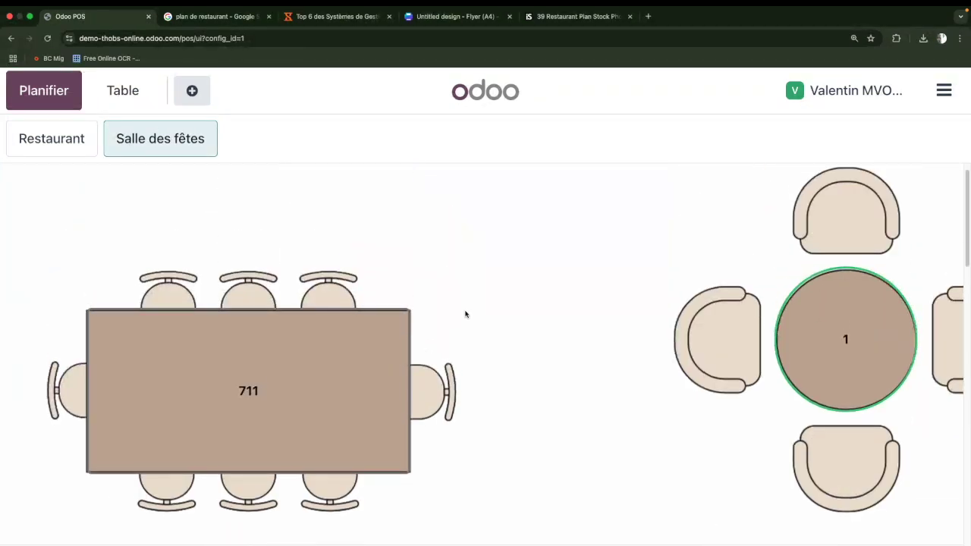
{"action": "scroll", "coordinate": [717, 309], "scroll_direction": "up", "scroll_amount": 1}
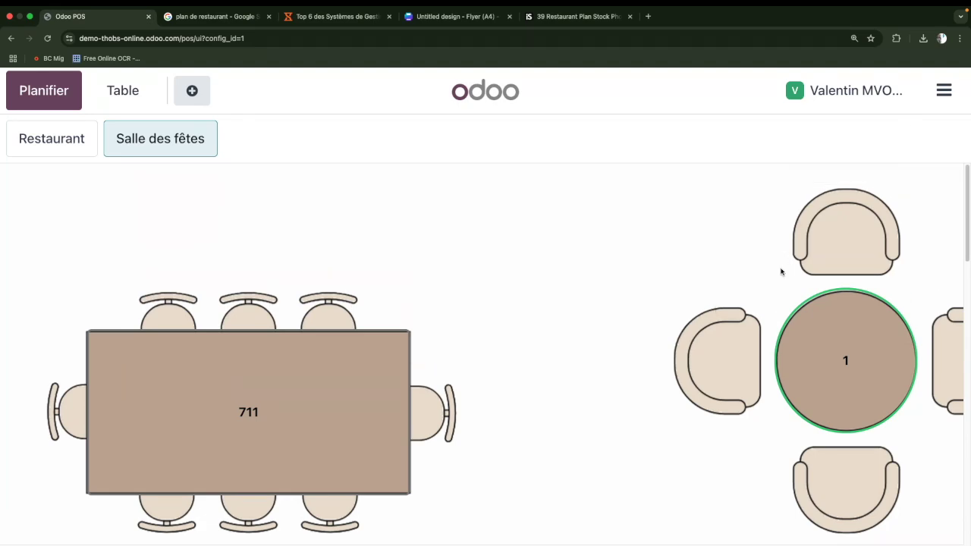
{"action": "scroll", "coordinate": [548, 327], "scroll_direction": "down", "scroll_amount": 3}
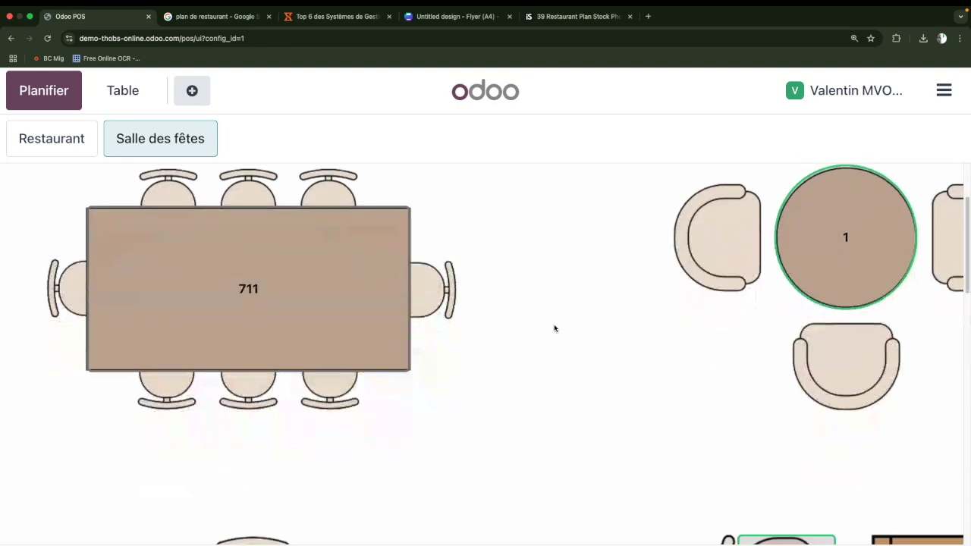
{"action": "scroll", "coordinate": [555, 327], "scroll_direction": "up", "scroll_amount": 3}
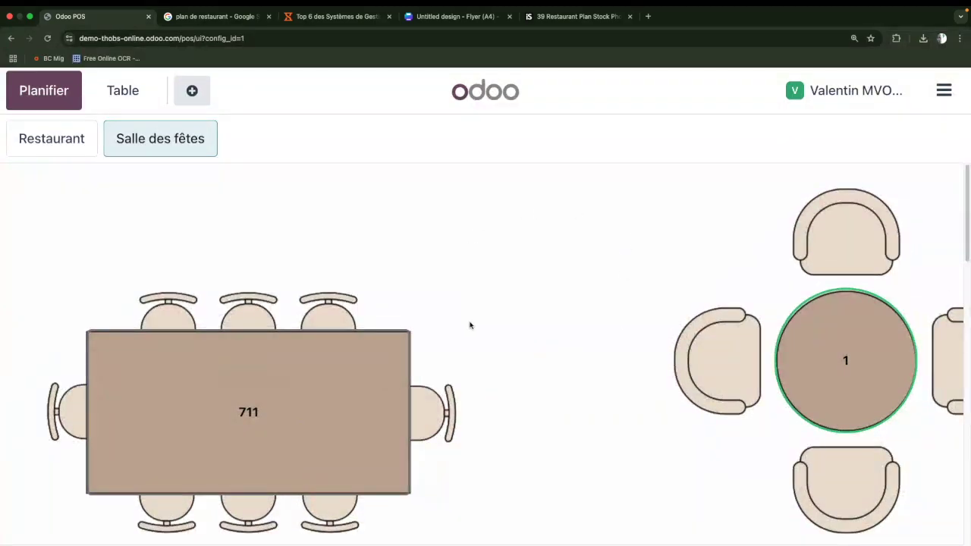
{"action": "scroll", "coordinate": [557, 390], "scroll_direction": "down", "scroll_amount": 10}
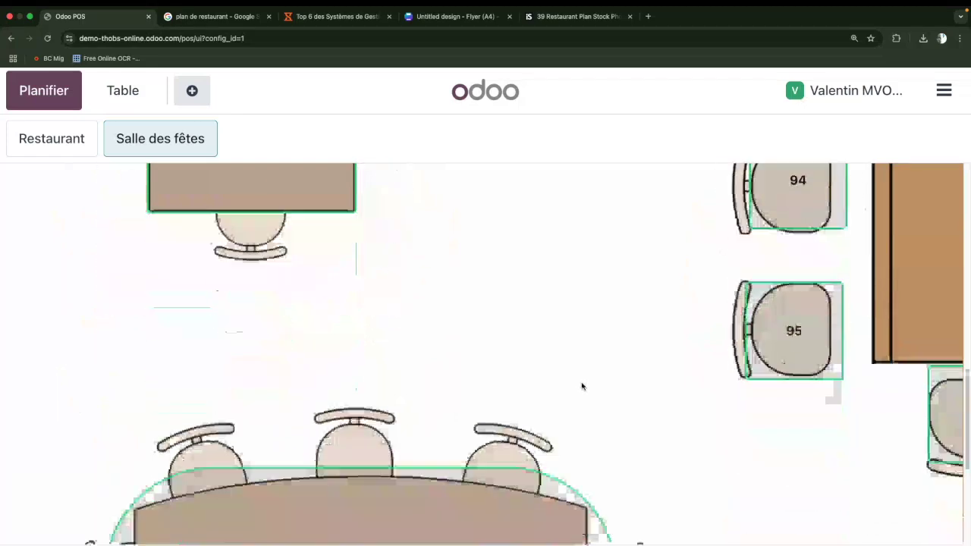
{"action": "scroll", "coordinate": [582, 387], "scroll_direction": "down", "scroll_amount": 10}
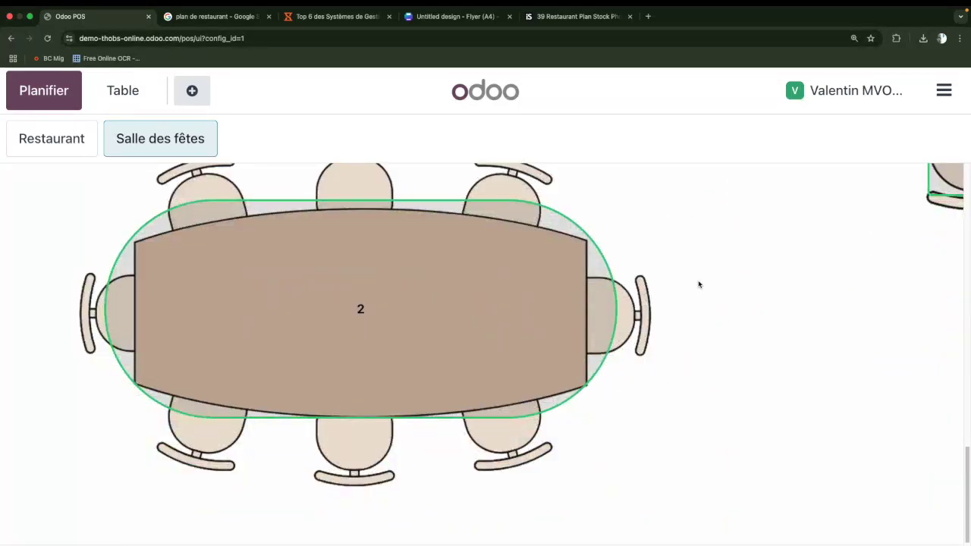
{"action": "scroll", "coordinate": [642, 294], "scroll_direction": "up", "scroll_amount": 15}
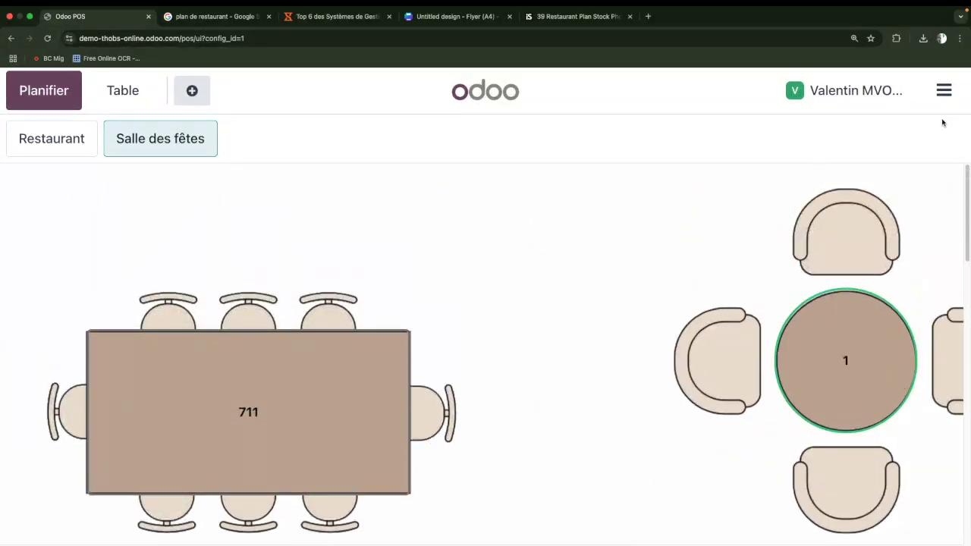
Step: Reduce the browser's page zoom to 100% to see more of the Salle des fêtes floor plan, and raise it to 125%
{"action": "left_click", "coordinate": [960, 39]}
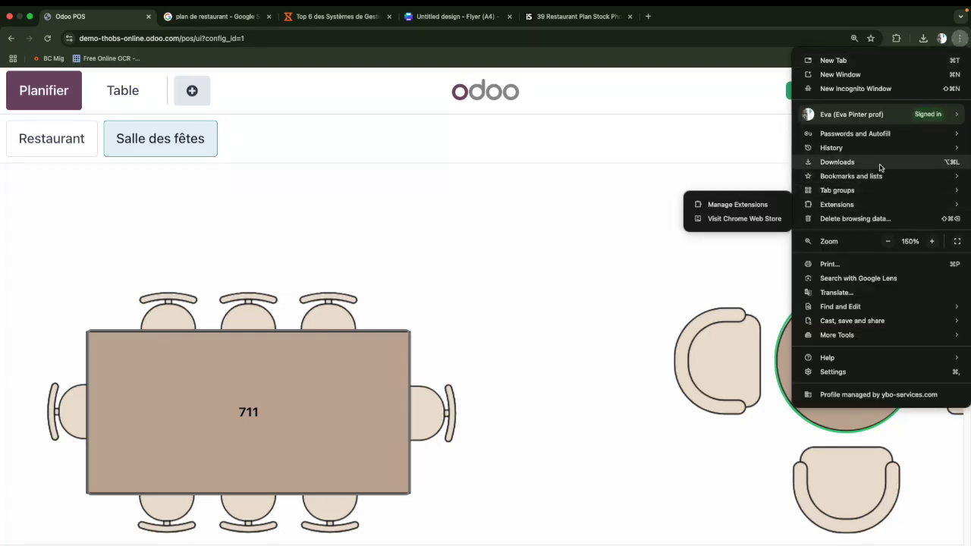
{"action": "left_click", "coordinate": [888, 241]}
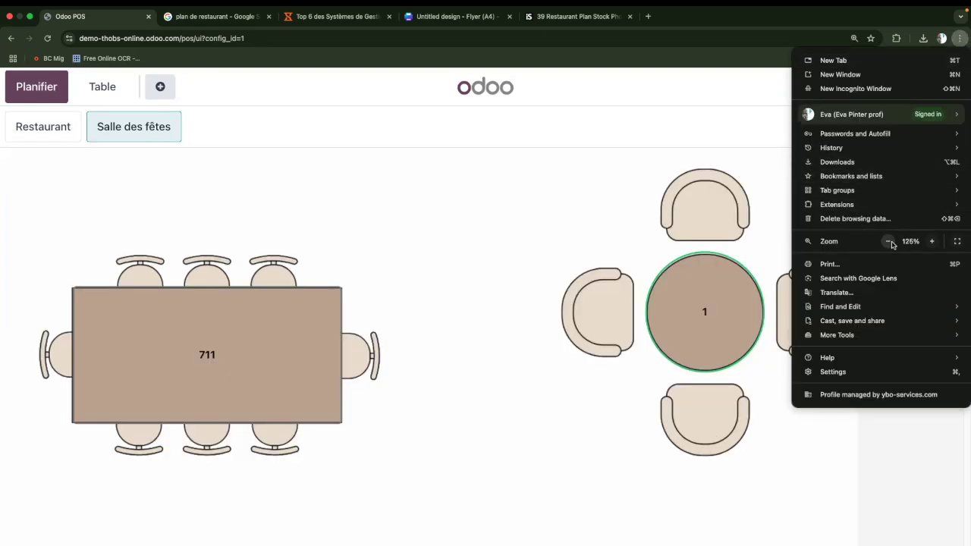
{"action": "left_click", "coordinate": [889, 242]}
{"action": "left_click", "coordinate": [888, 242]}
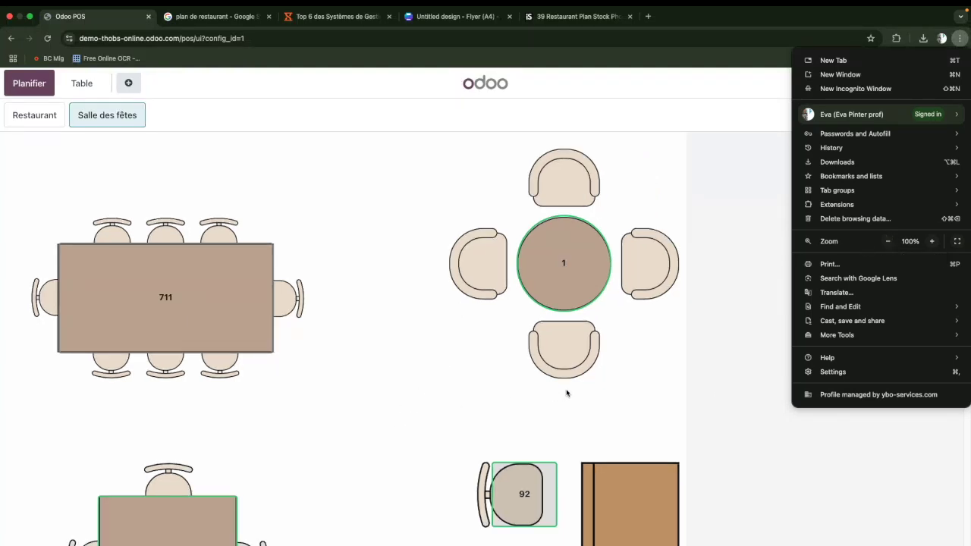
{"action": "left_click", "coordinate": [933, 241]}
{"action": "left_click", "coordinate": [933, 242]}
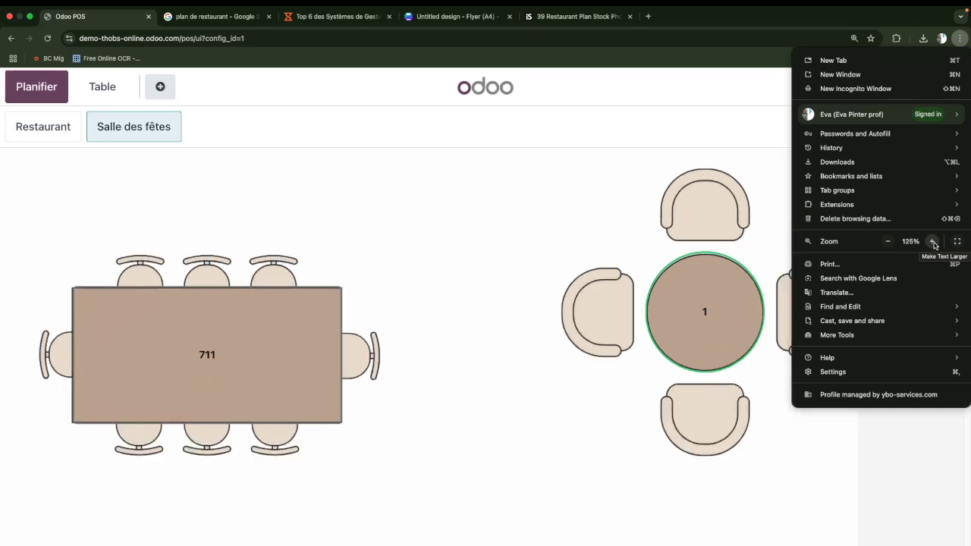
Step: Raise the browser's page zoom to 150% for the Salle des fêtes floor plan
{"action": "left_click", "coordinate": [933, 241]}
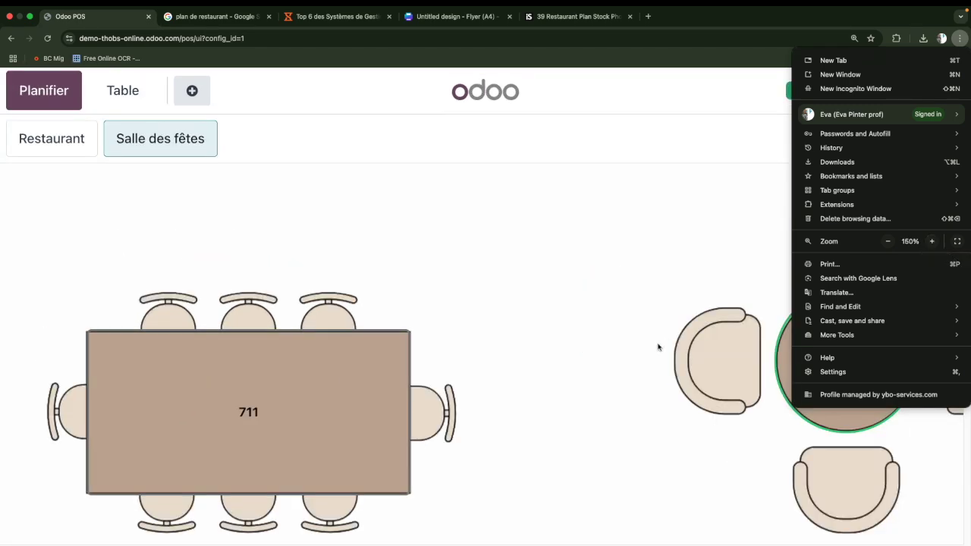
{"action": "left_click", "coordinate": [661, 185]}
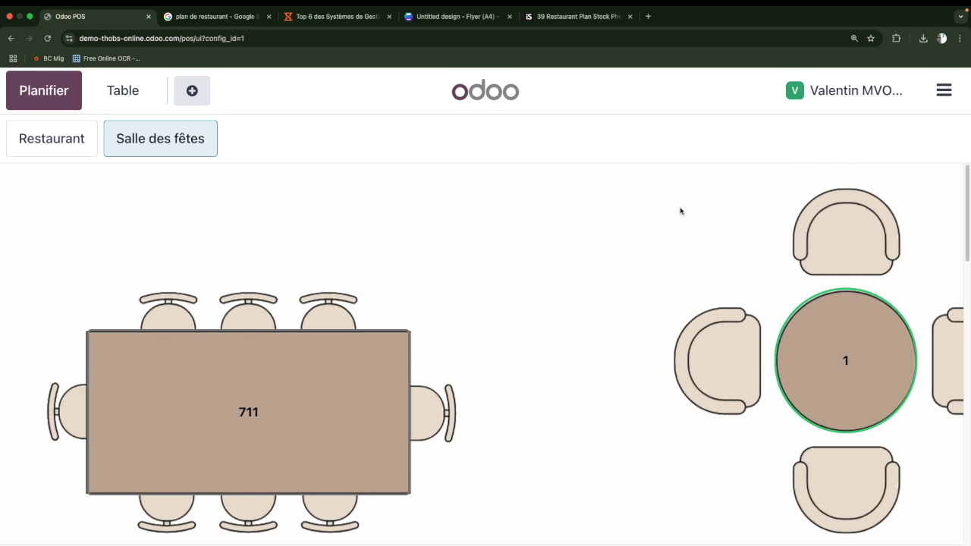
{"action": "left_click", "coordinate": [947, 91]}
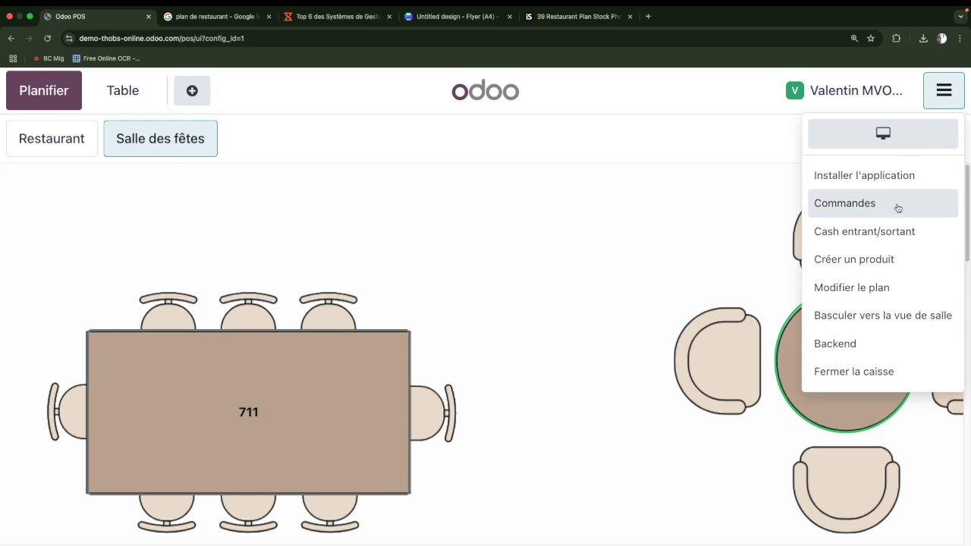
{"action": "left_click", "coordinate": [934, 319]}
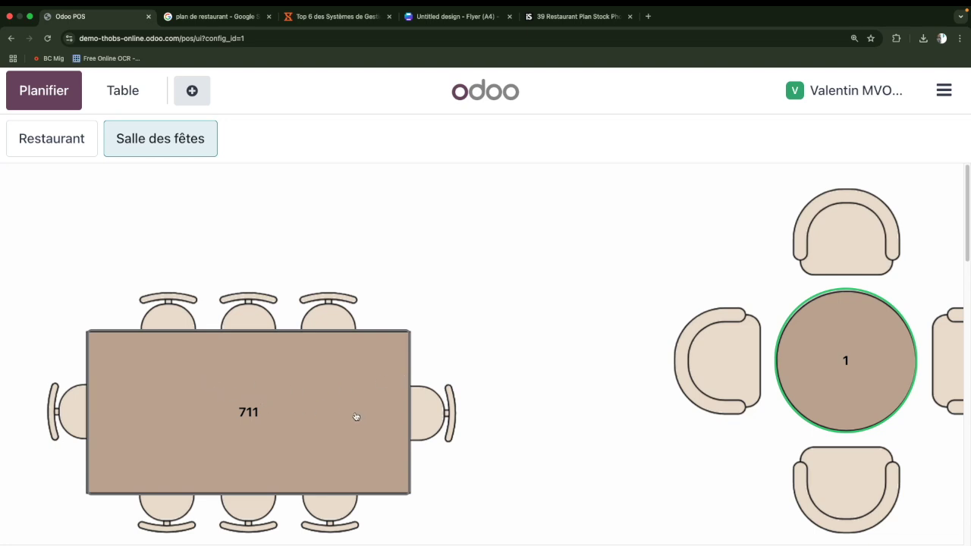
Step: Put the Salle des fêtes floor plan into edit mode and set table 711's number of chairs to 8
{"action": "left_click", "coordinate": [944, 90]}
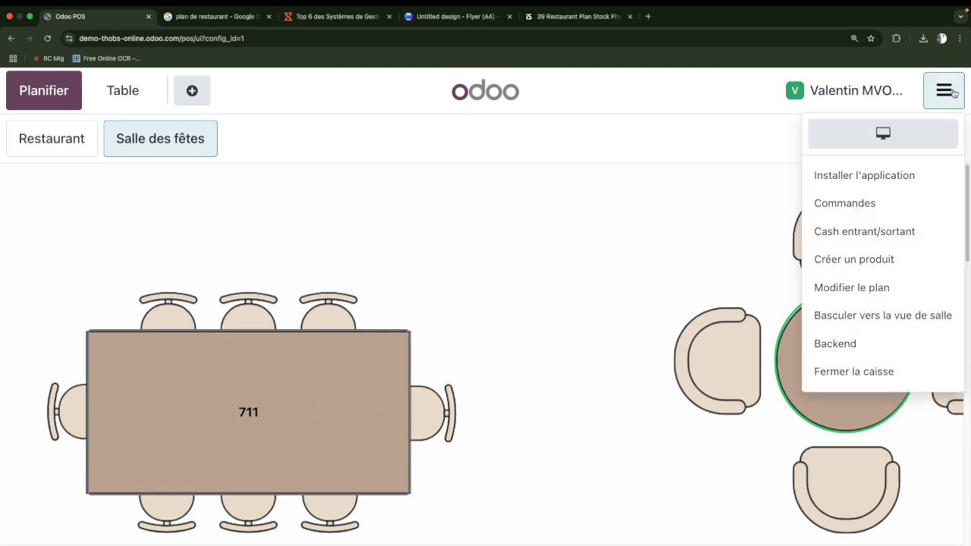
{"action": "left_click", "coordinate": [930, 291]}
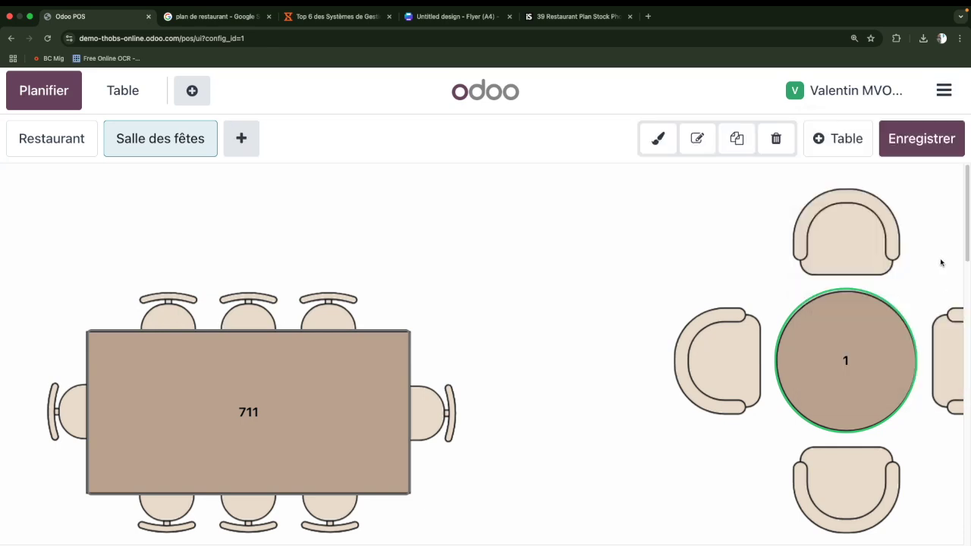
{"action": "left_click", "coordinate": [356, 369]}
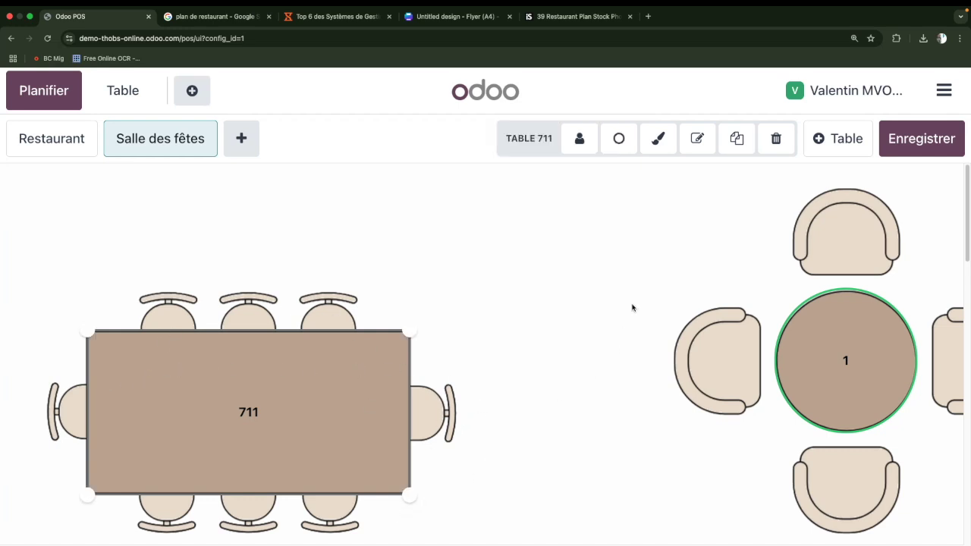
{"action": "left_click", "coordinate": [580, 141]}
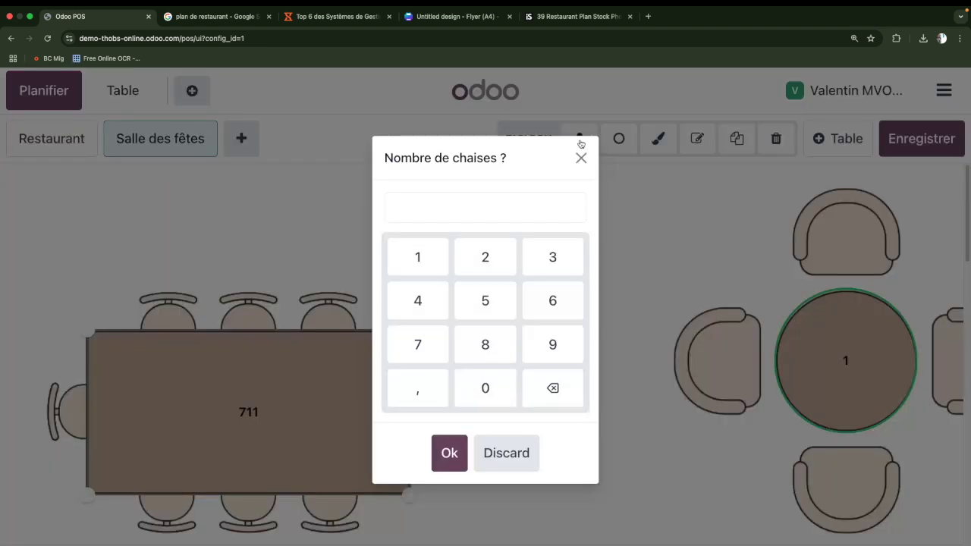
{"action": "left_click", "coordinate": [499, 348]}
{"action": "left_click", "coordinate": [450, 454]}
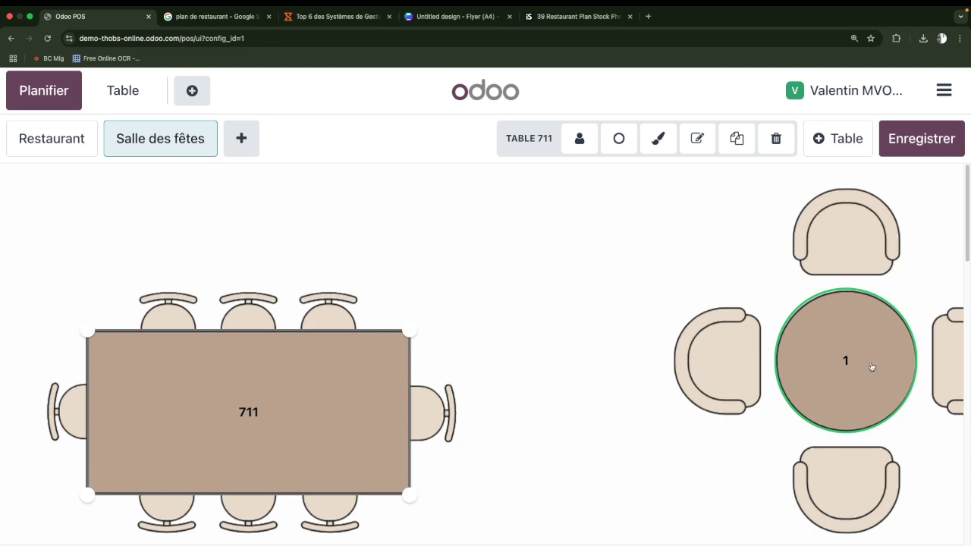
Step: Set the number of chairs at round table 1 to 4
{"action": "left_click", "coordinate": [871, 367]}
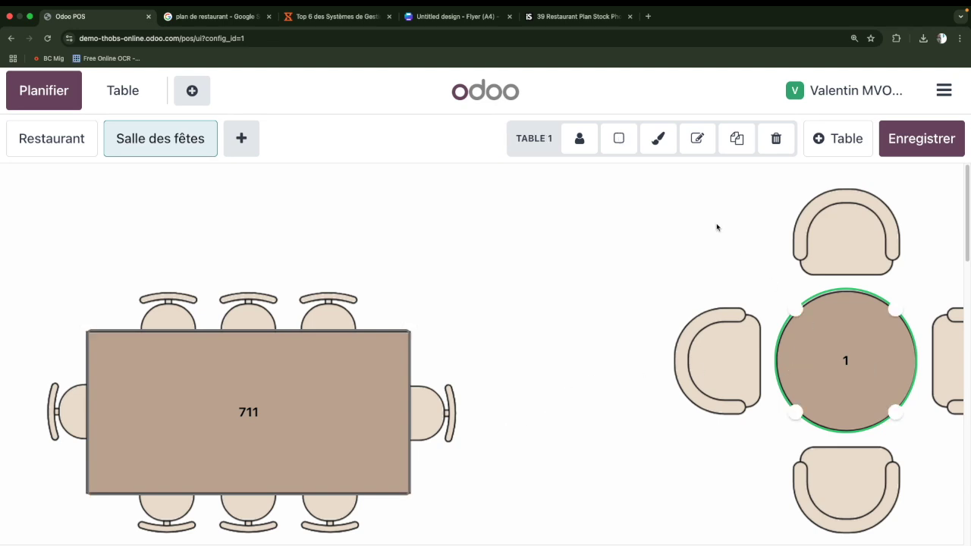
{"action": "left_click", "coordinate": [579, 142]}
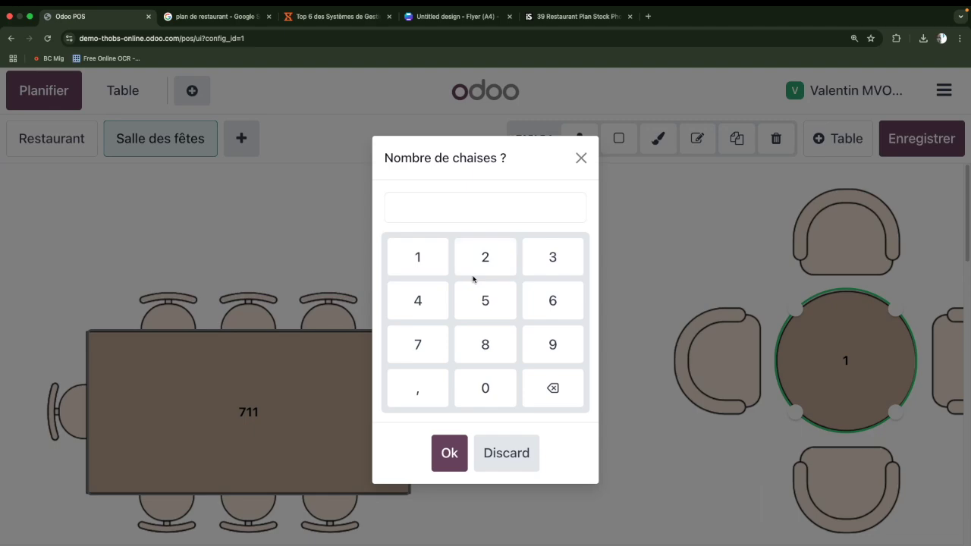
{"action": "left_click", "coordinate": [425, 301]}
{"action": "left_click", "coordinate": [450, 453]}
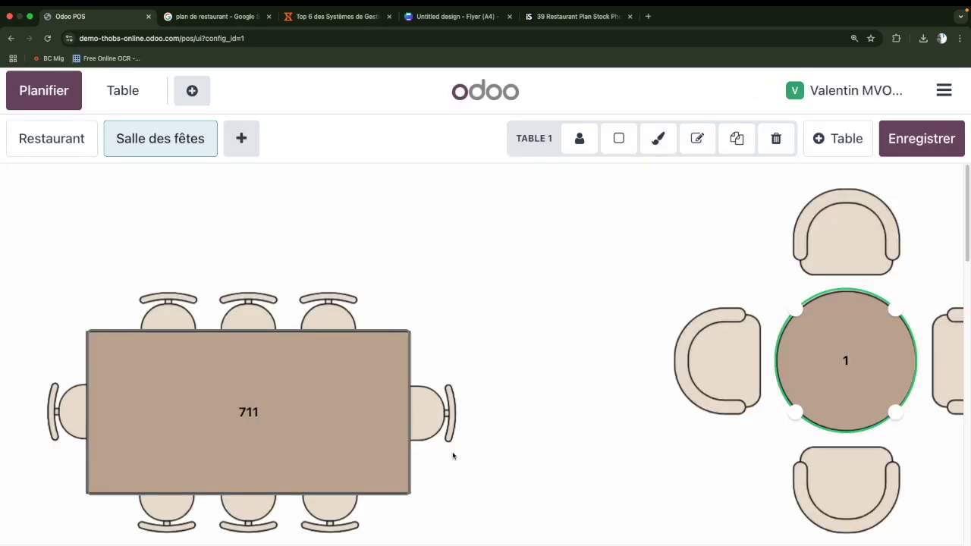
Step: Set the number of chairs at table 712 to 6
{"action": "scroll", "coordinate": [634, 430], "scroll_direction": "down", "scroll_amount": 10}
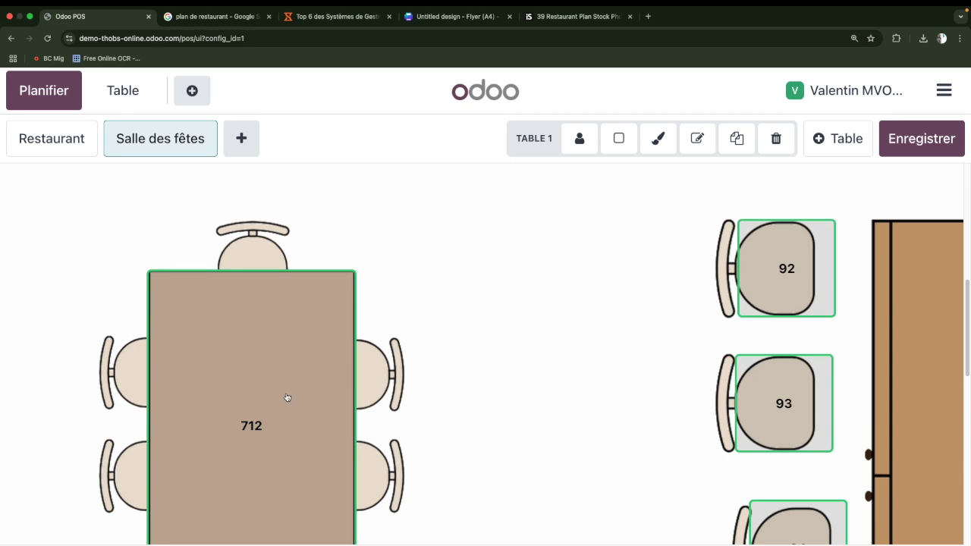
{"action": "scroll", "coordinate": [471, 426], "scroll_direction": "down", "scroll_amount": 2}
{"action": "scroll", "coordinate": [472, 427], "scroll_direction": "up", "scroll_amount": 2}
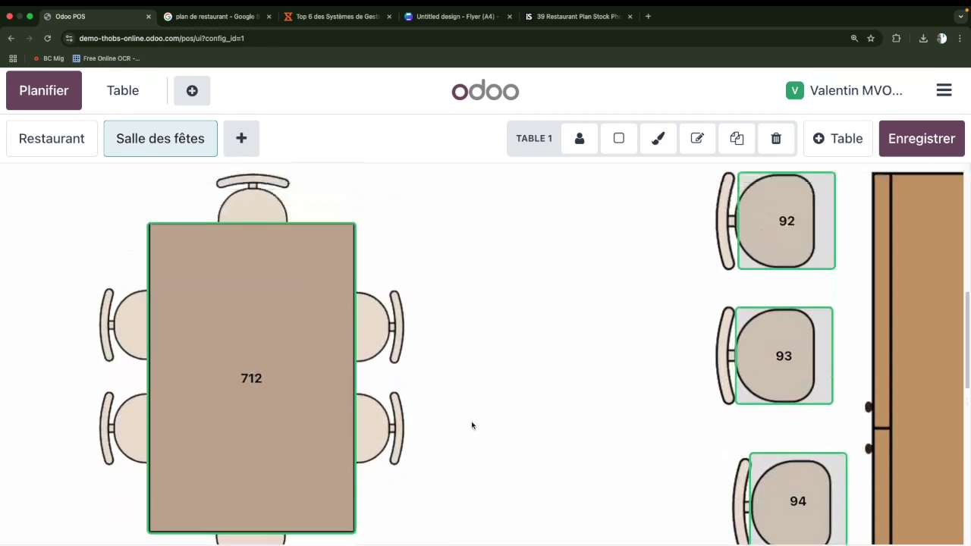
{"action": "left_click", "coordinate": [259, 371]}
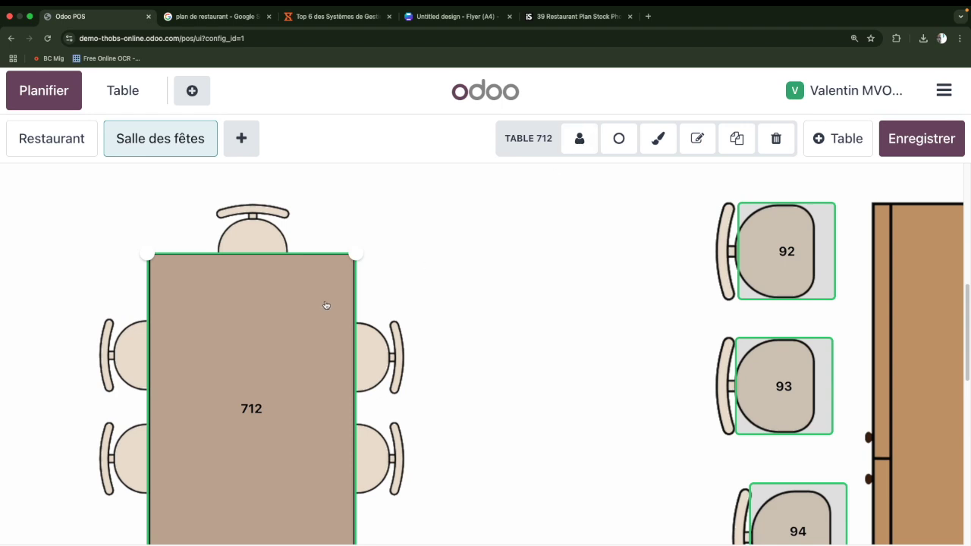
{"action": "left_click", "coordinate": [579, 138]}
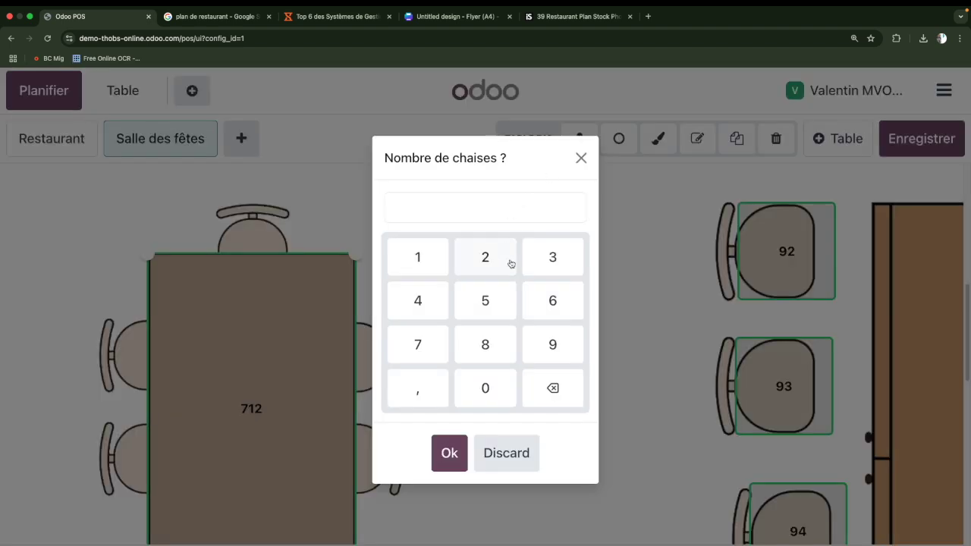
{"action": "left_click", "coordinate": [570, 301]}
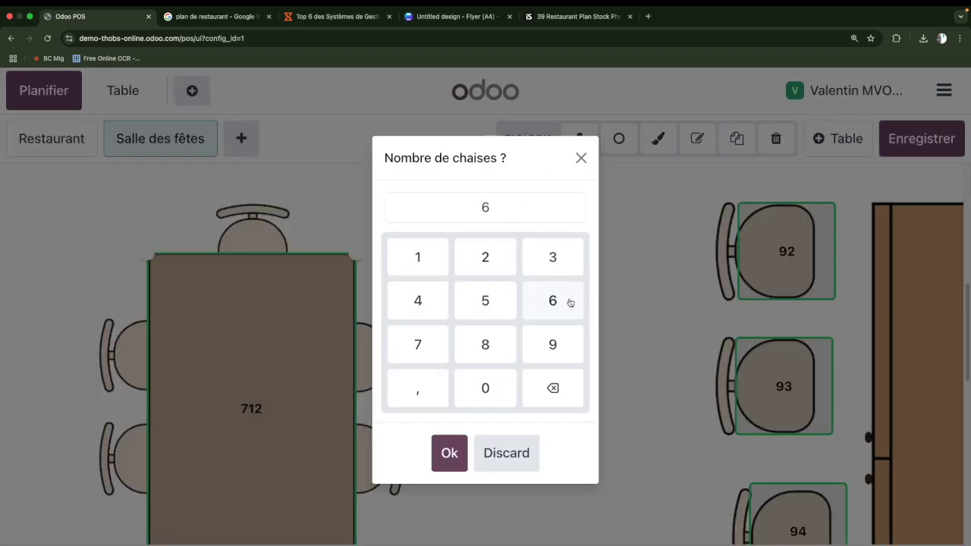
{"action": "left_click", "coordinate": [449, 453]}
Step: Check the counter seats beside table 712 and save the Salle des fêtes floor plan
{"action": "scroll", "coordinate": [560, 342], "scroll_direction": "up", "scroll_amount": 1}
{"action": "scroll", "coordinate": [560, 343], "scroll_direction": "down", "scroll_amount": 2}
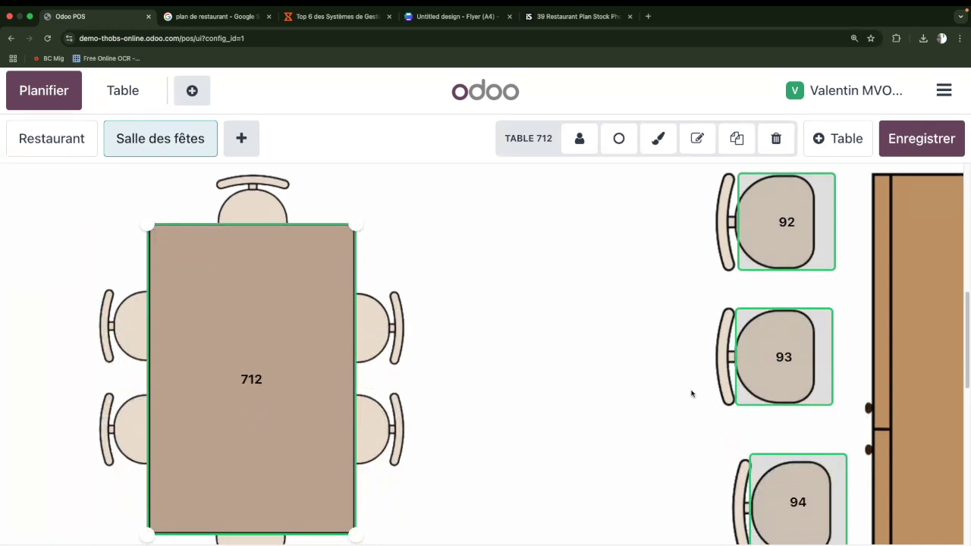
{"action": "scroll", "coordinate": [823, 289], "scroll_direction": "up", "scroll_amount": 2}
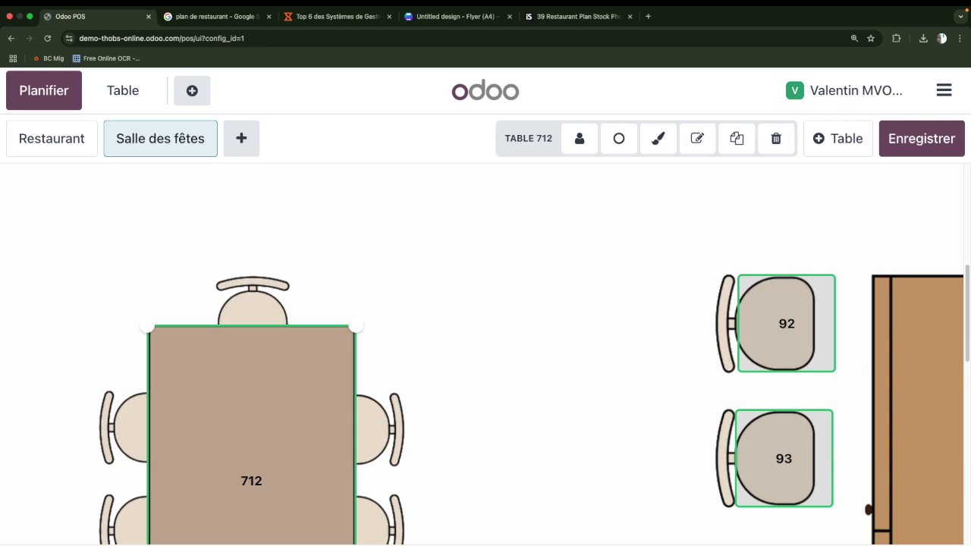
{"action": "scroll", "coordinate": [717, 538], "scroll_direction": "right", "scroll_amount": 2}
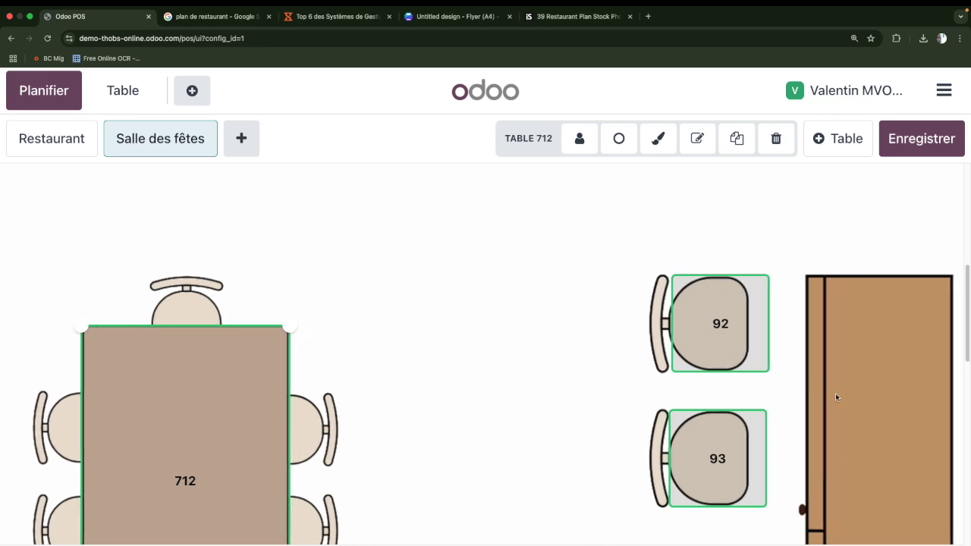
{"action": "scroll", "coordinate": [847, 397], "scroll_direction": "down", "scroll_amount": 2}
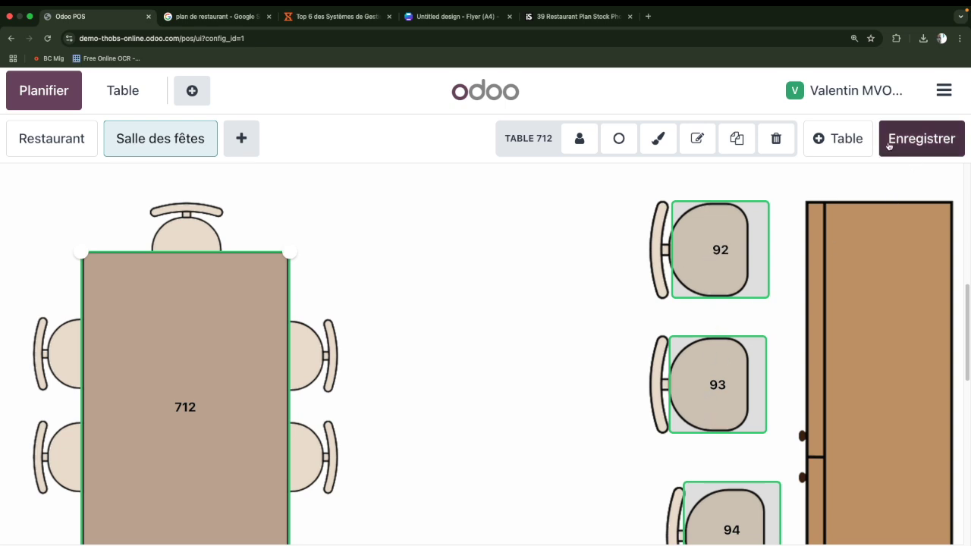
{"action": "left_click", "coordinate": [922, 139]}
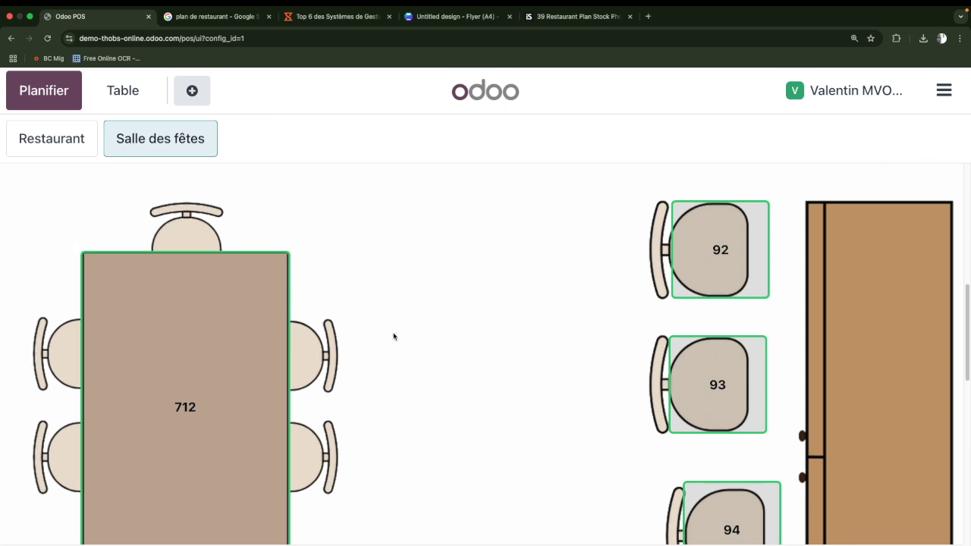
Step: Check the Restaurant floor, return to Salle des fêtes and switch its display with Basculer vers la vue de salle
{"action": "left_click", "coordinate": [75, 145]}
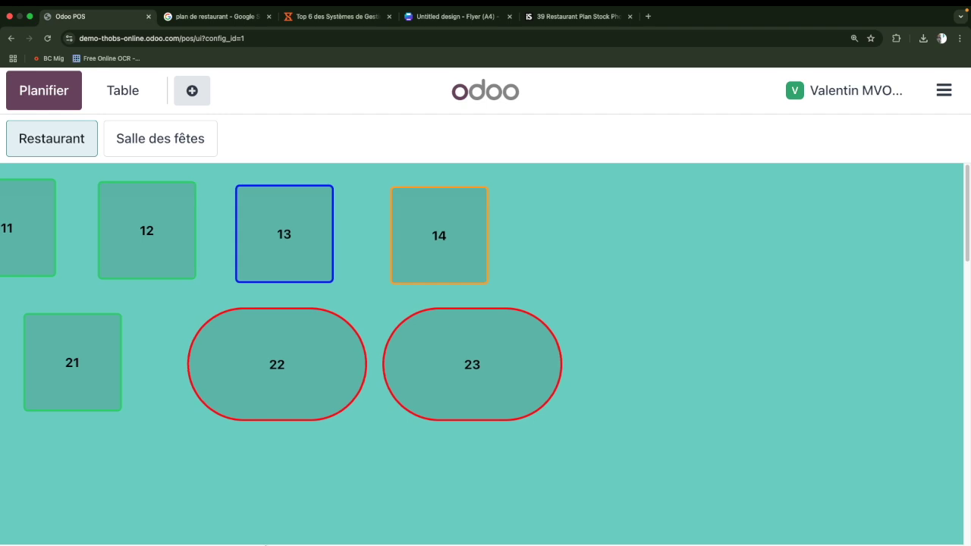
{"action": "left_click", "coordinate": [166, 152]}
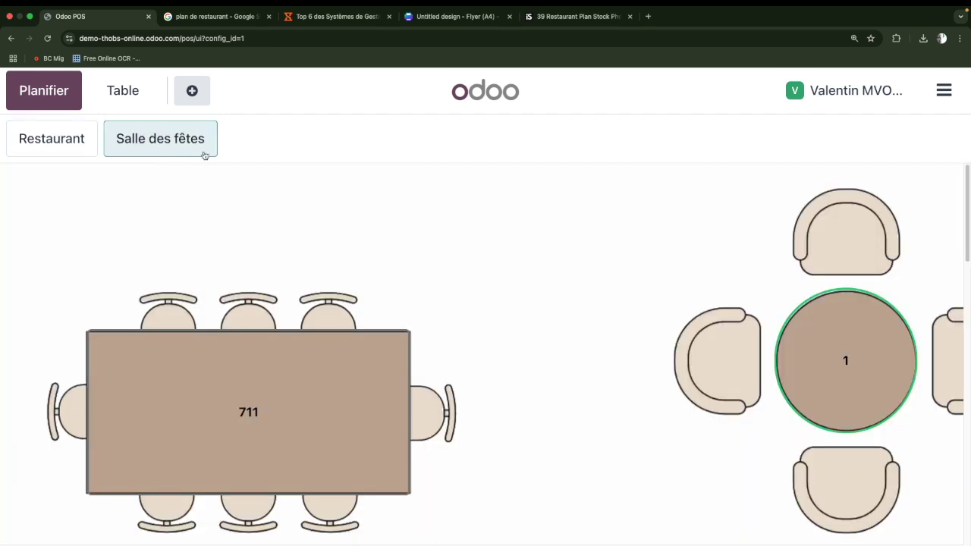
{"action": "left_click", "coordinate": [944, 90]}
{"action": "left_click", "coordinate": [845, 315]}
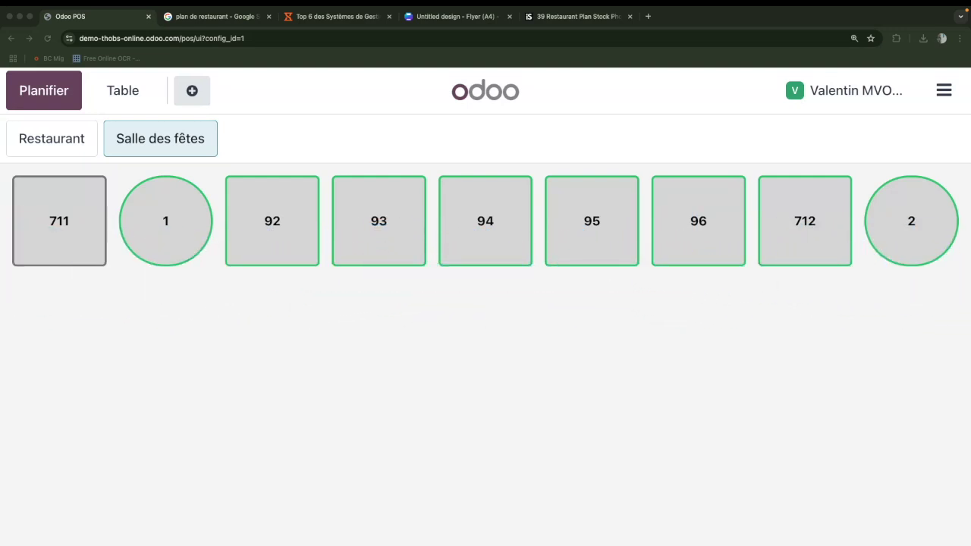
Step: View the Restaurant floor's tables in the switched display and return to the Salle des fêtes
{"action": "left_click", "coordinate": [55, 100]}
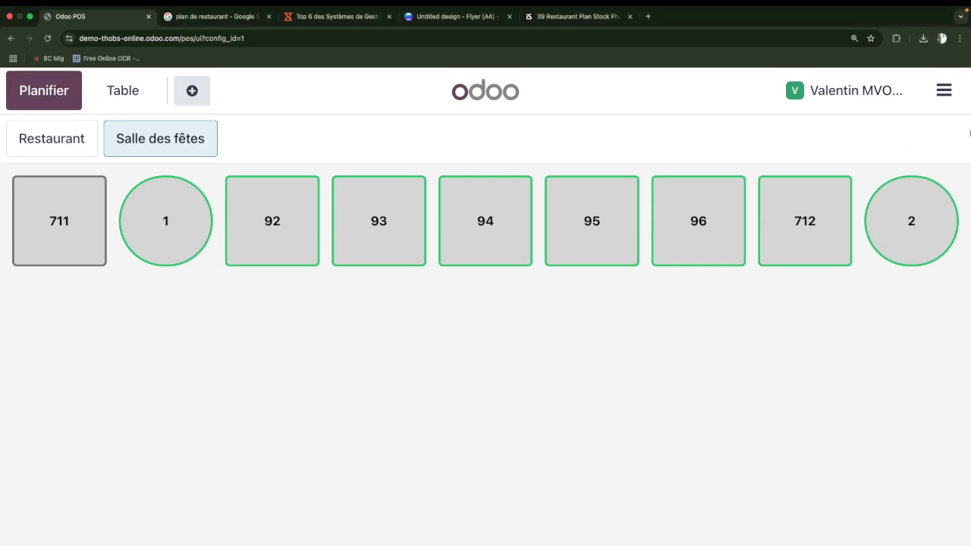
{"action": "left_click", "coordinate": [945, 91]}
{"action": "left_click", "coordinate": [950, 92]}
{"action": "left_click", "coordinate": [61, 144]}
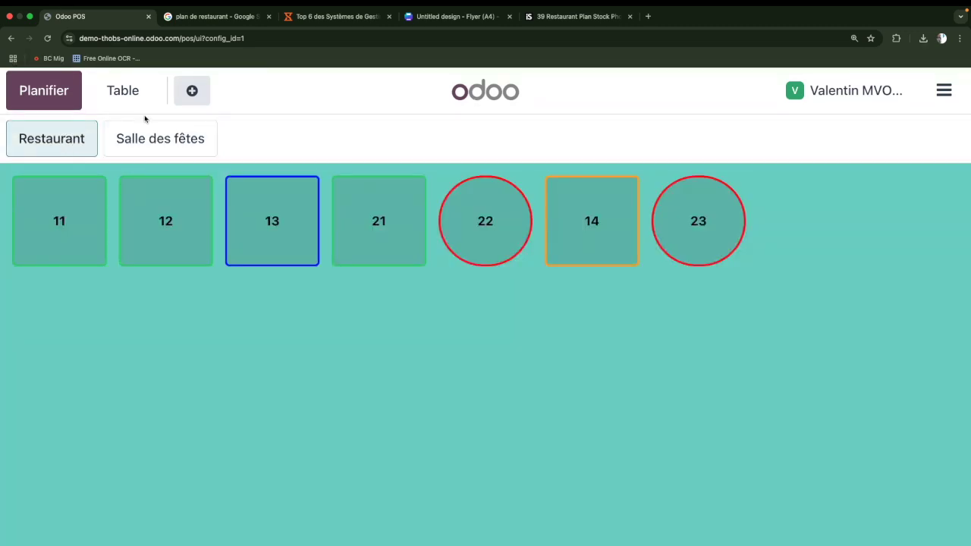
{"action": "left_click", "coordinate": [180, 139]}
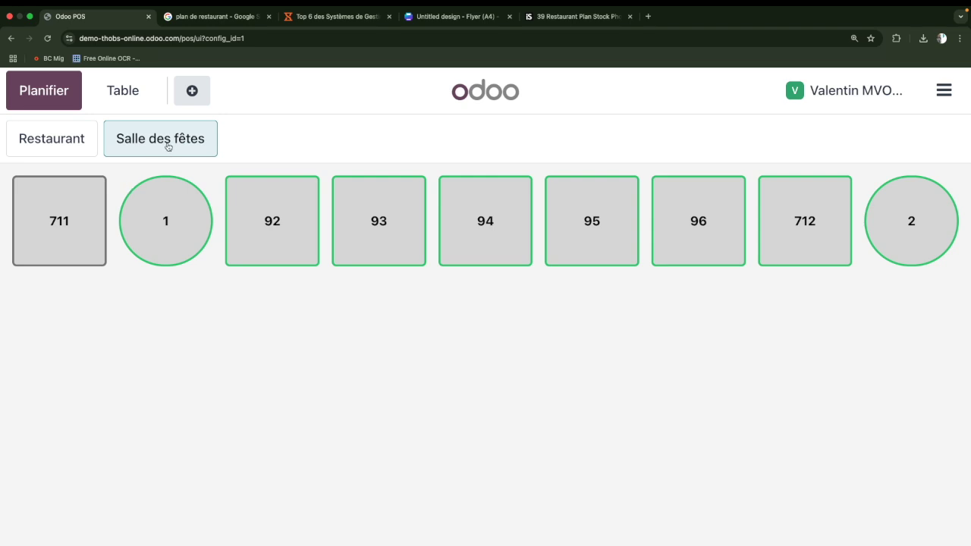
Step: Reserve table 711 in the Salle des fêtes and release it
{"action": "left_click", "coordinate": [77, 220]}
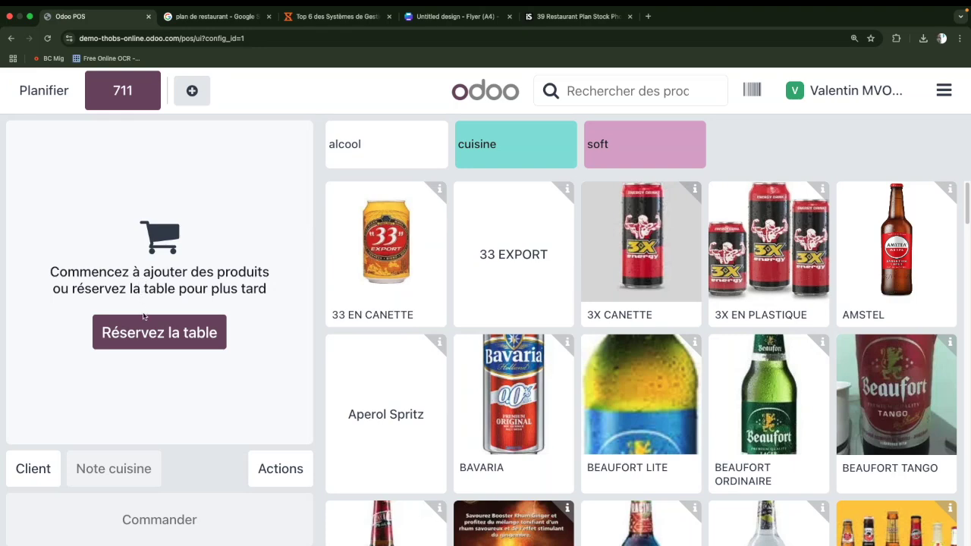
{"action": "left_click", "coordinate": [156, 335]}
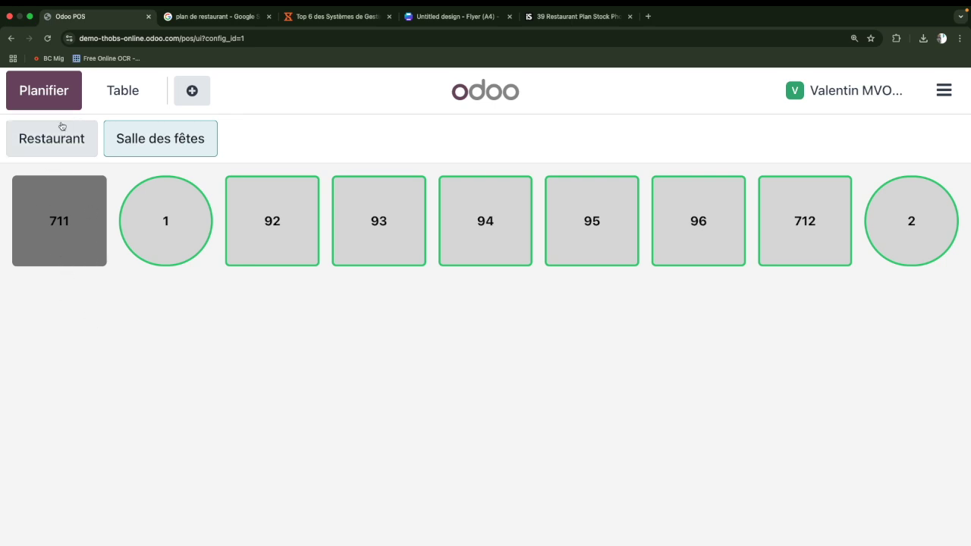
{"action": "left_click", "coordinate": [77, 218]}
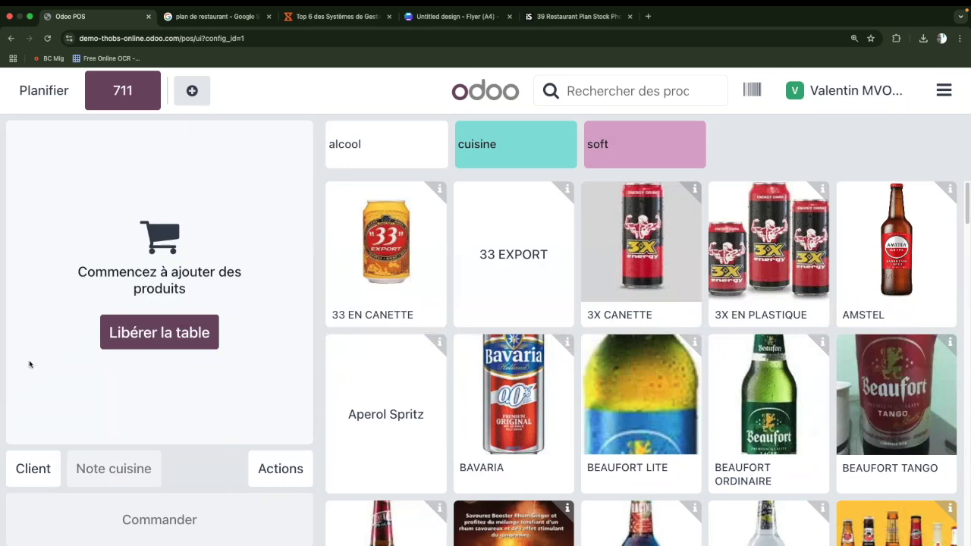
{"action": "left_click", "coordinate": [170, 346]}
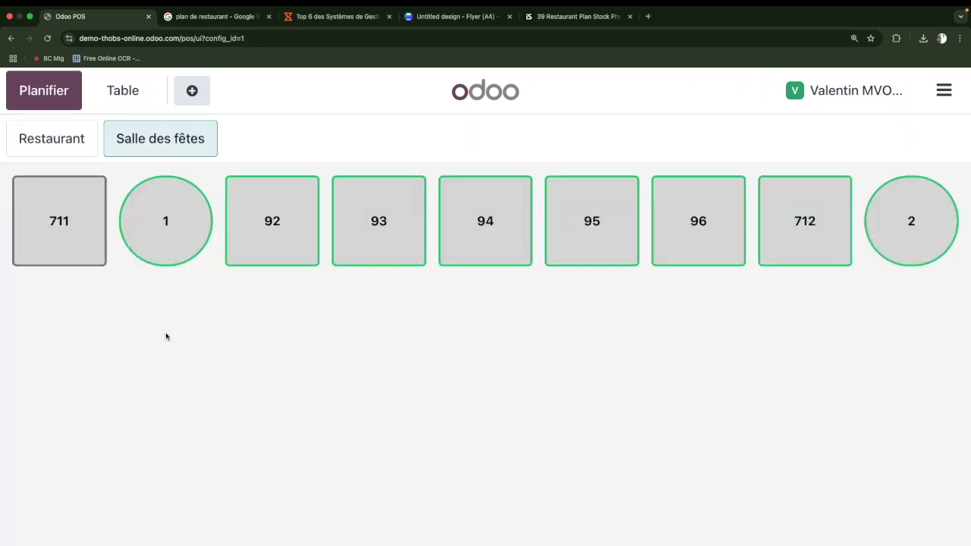
Step: Reserve table 711 a second time and free it again
{"action": "left_click", "coordinate": [59, 206]}
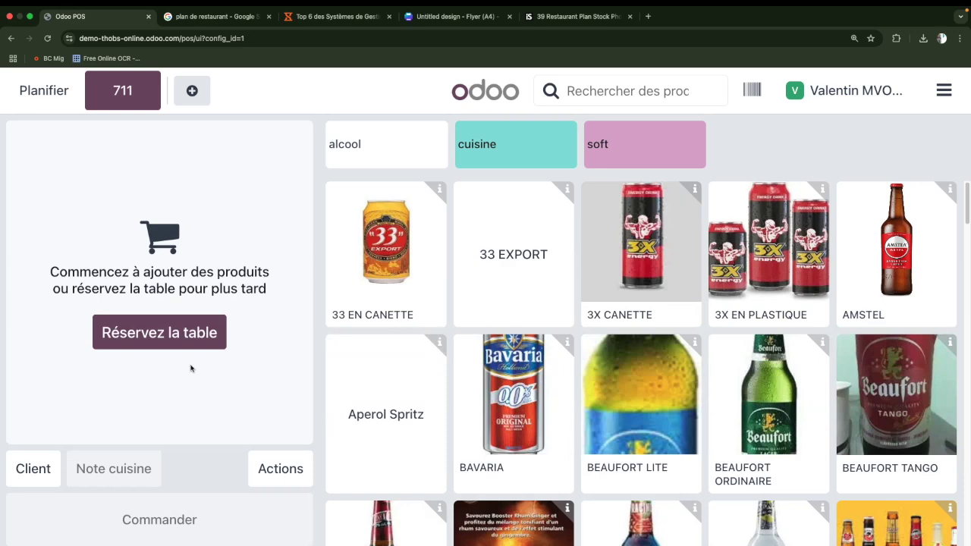
{"action": "left_click", "coordinate": [207, 328]}
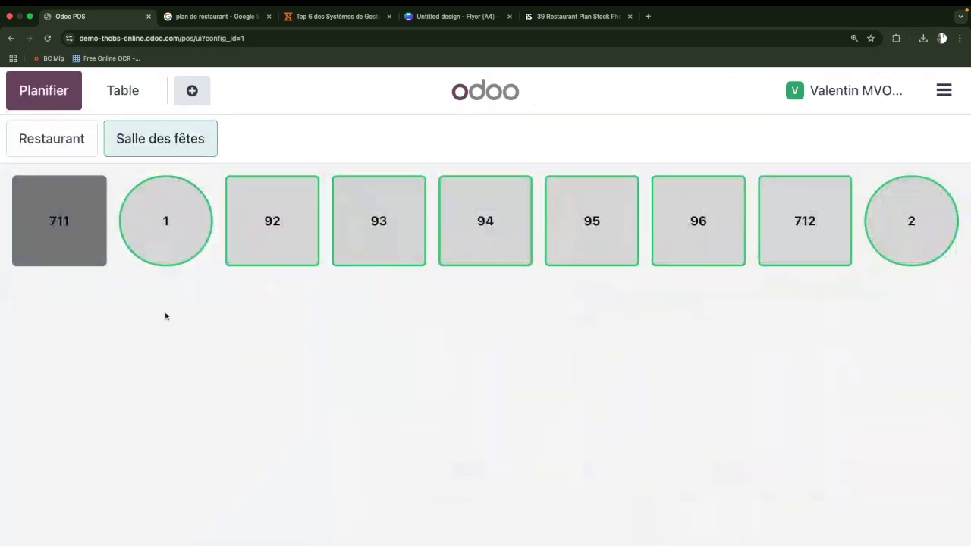
{"action": "left_click", "coordinate": [93, 200]}
{"action": "left_click", "coordinate": [188, 347]}
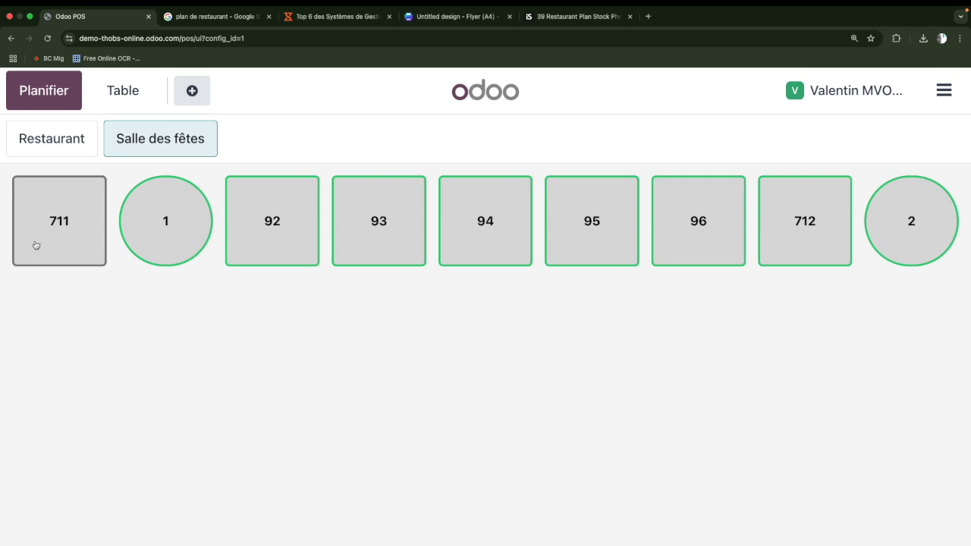
Step: Reserve table 711 in the Salle des fêtes and switch the room's display with Basculer vers la vue de salle
{"action": "left_click", "coordinate": [39, 222]}
{"action": "left_click", "coordinate": [166, 335]}
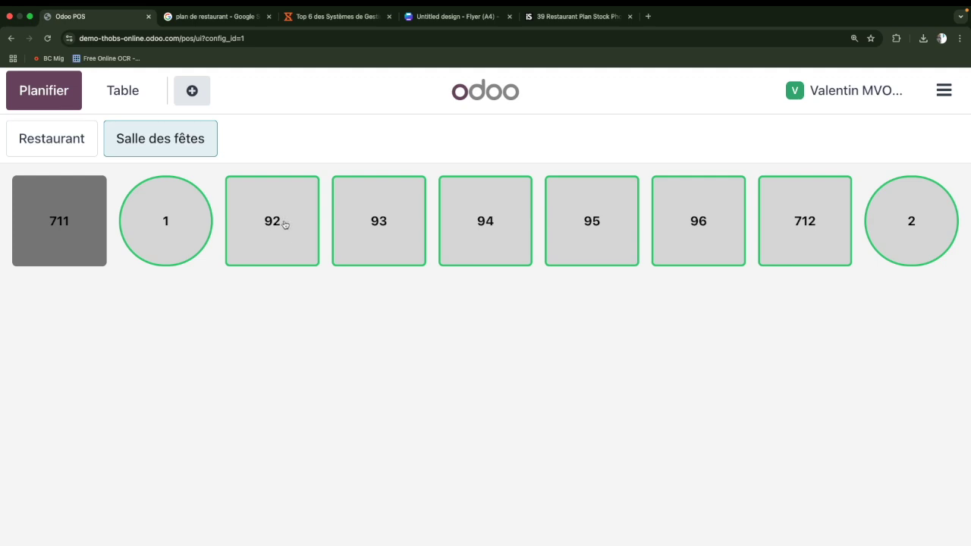
{"action": "left_click", "coordinate": [944, 91]}
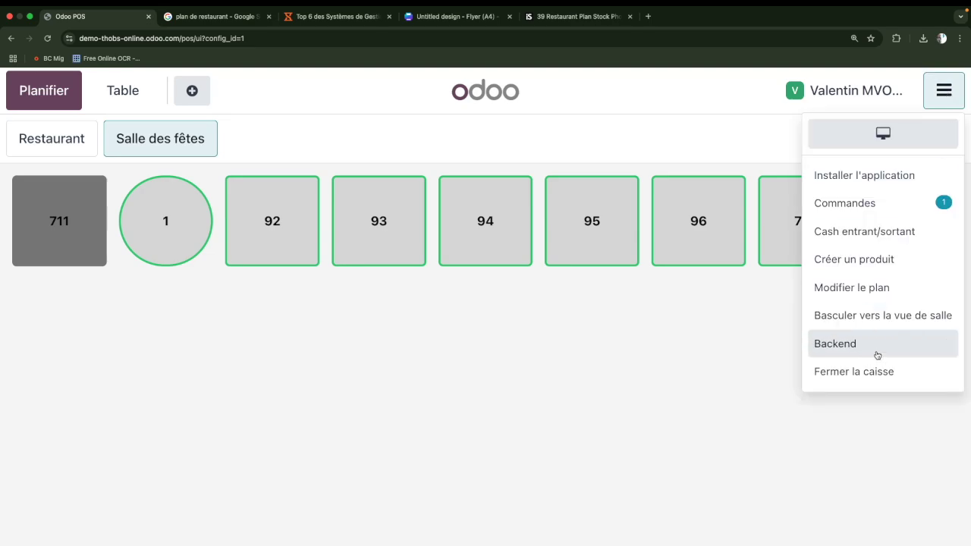
{"action": "left_click", "coordinate": [920, 317]}
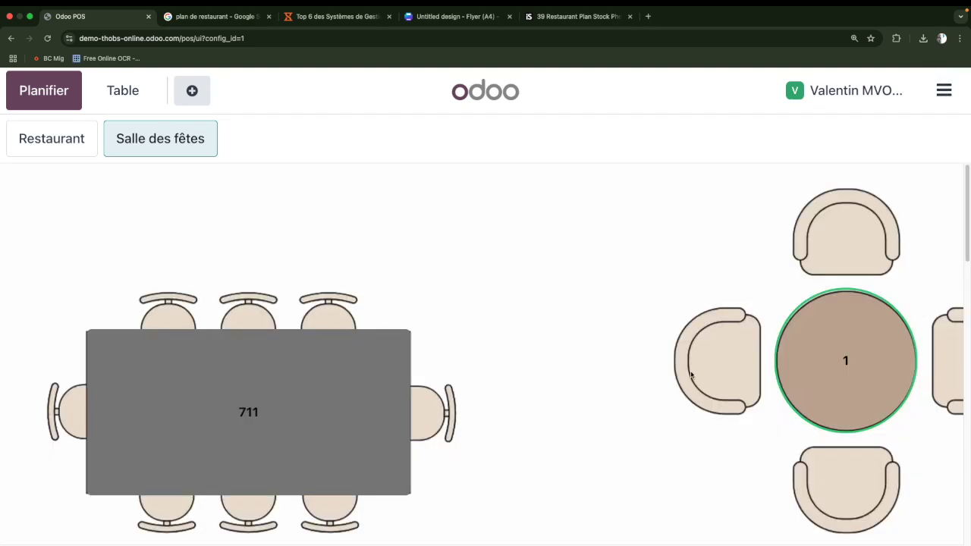
Step: Look over the tables and seats across the Salle des fêtes floor plan, including tables 711, 712, 92 and 93
{"action": "scroll", "coordinate": [689, 370], "scroll_direction": "down", "scroll_amount": 2}
{"action": "scroll", "coordinate": [688, 370], "scroll_direction": "down", "scroll_amount": 2}
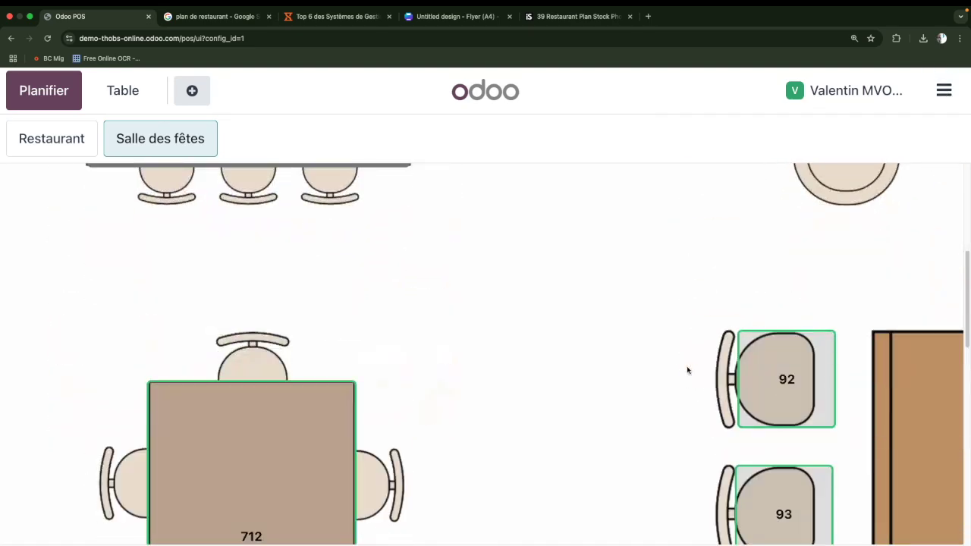
{"action": "scroll", "coordinate": [688, 371], "scroll_direction": "down", "scroll_amount": 3}
{"action": "scroll", "coordinate": [688, 370], "scroll_direction": "up", "scroll_amount": 3}
{"action": "scroll", "coordinate": [688, 370], "scroll_direction": "down", "scroll_amount": 1}
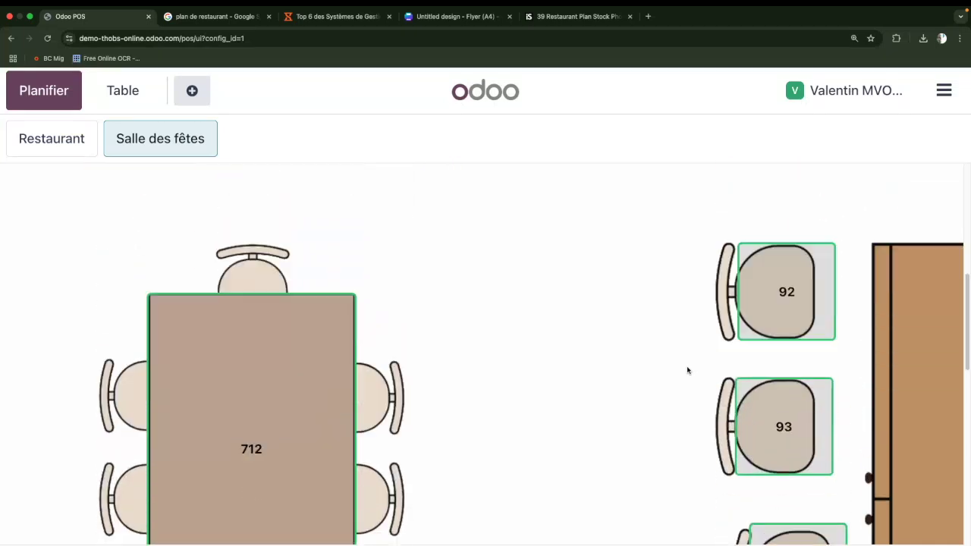
{"action": "scroll", "coordinate": [688, 371], "scroll_direction": "down", "scroll_amount": 1}
{"action": "scroll", "coordinate": [688, 370], "scroll_direction": "up", "scroll_amount": 6}
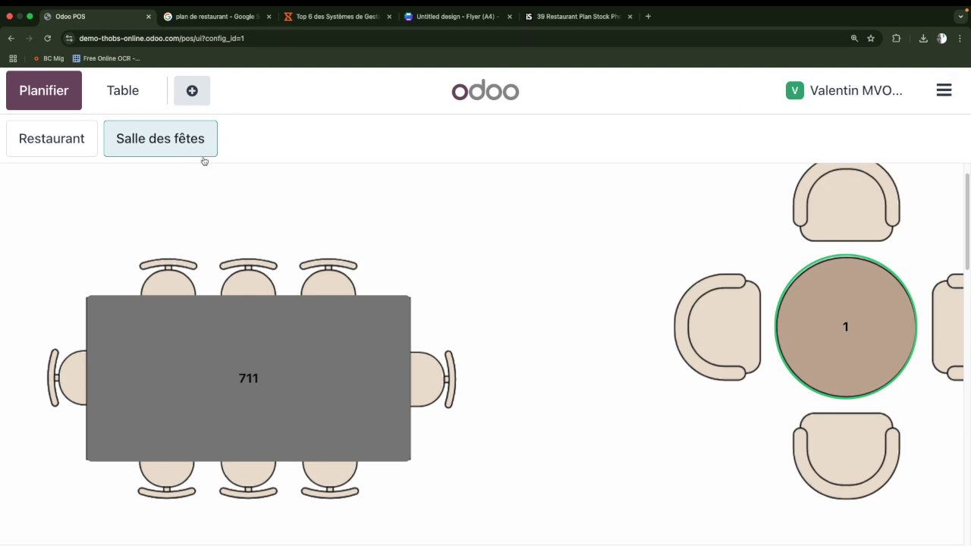
{"action": "left_click", "coordinate": [945, 90]}
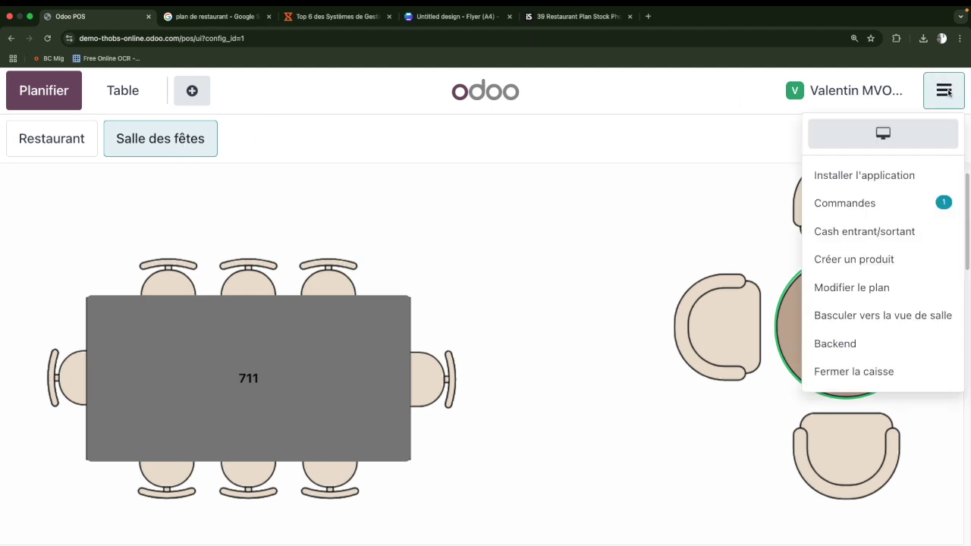
{"action": "left_click", "coordinate": [944, 91]}
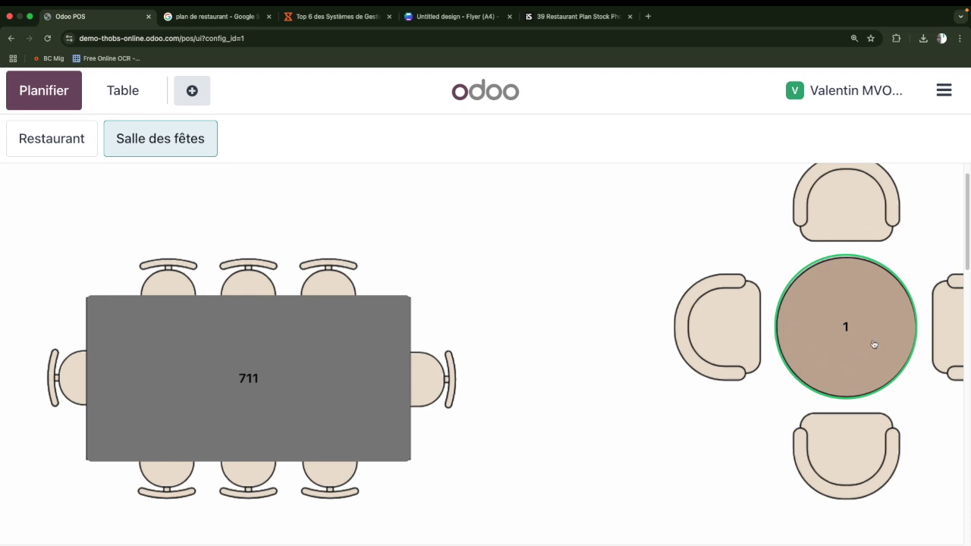
Step: Reserve round table 1 in the Salle des fêtes and check the floor plan
{"action": "left_click", "coordinate": [834, 315]}
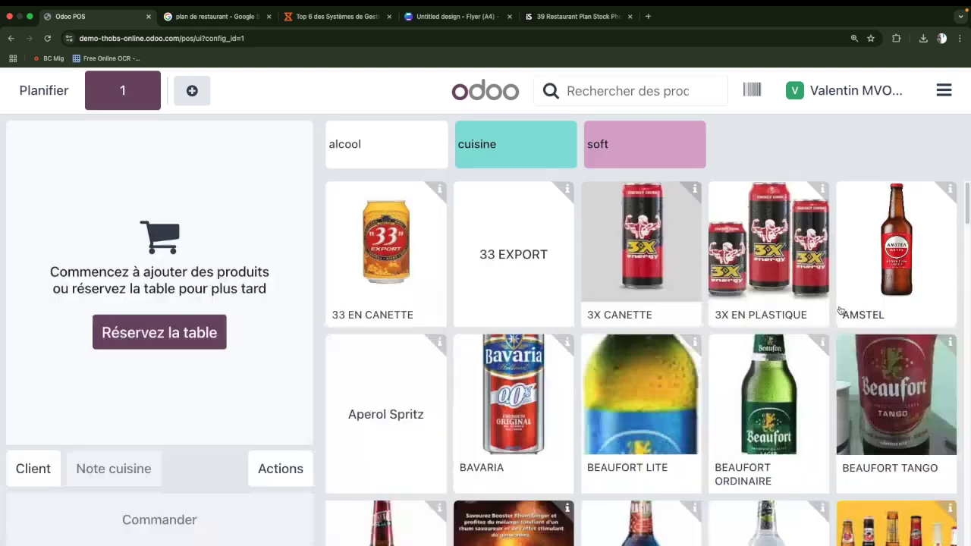
{"action": "left_click", "coordinate": [188, 340]}
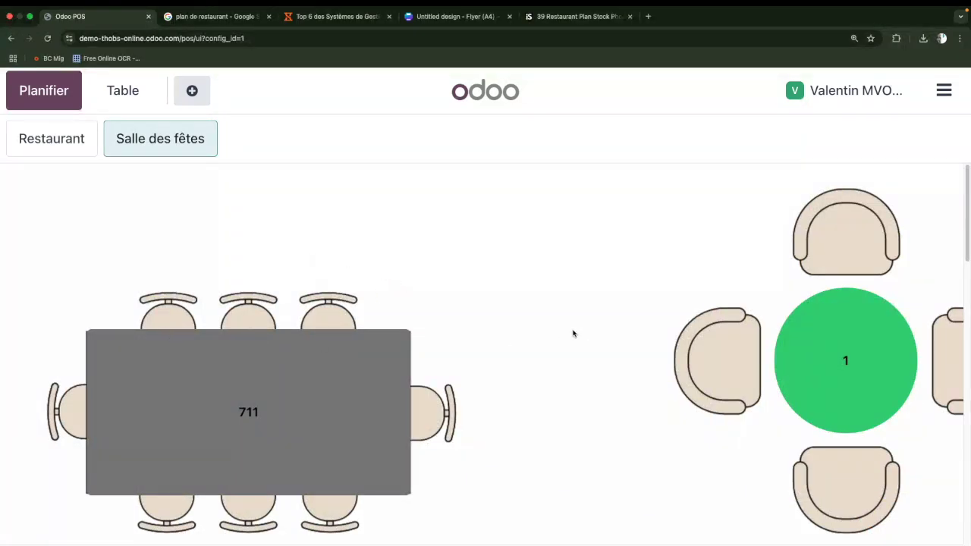
{"action": "scroll", "coordinate": [574, 333], "scroll_direction": "down", "scroll_amount": 3}
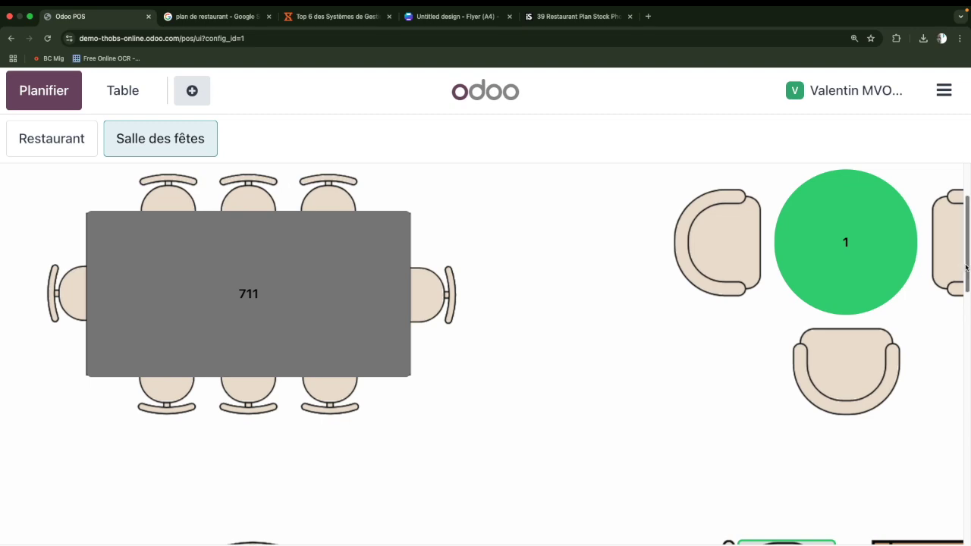
{"action": "scroll", "coordinate": [672, 403], "scroll_direction": "down", "scroll_amount": 5}
{"action": "scroll", "coordinate": [673, 403], "scroll_direction": "up", "scroll_amount": 5}
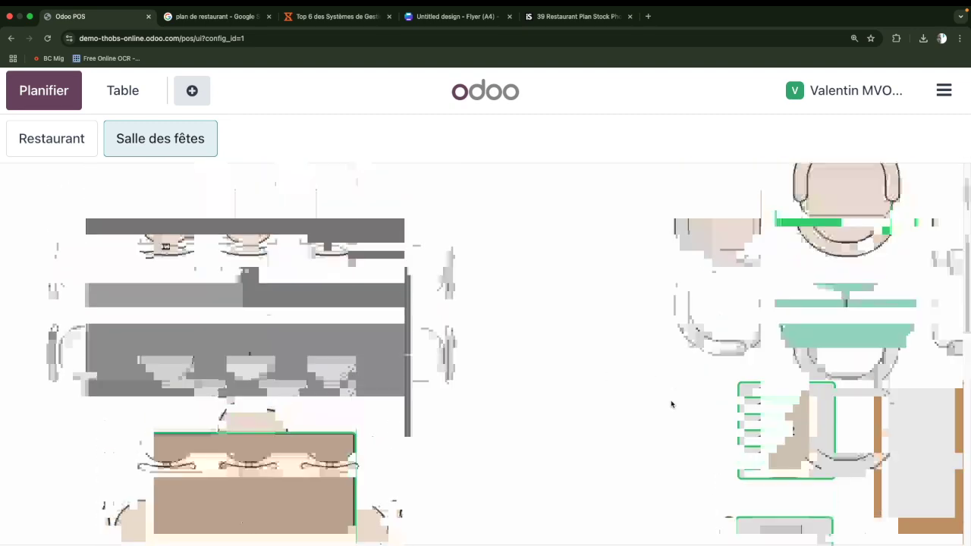
Step: Switch the display with Basculer vers la vue de salle and reserve table 13 on the Restaurant floor
{"action": "left_click", "coordinate": [959, 92]}
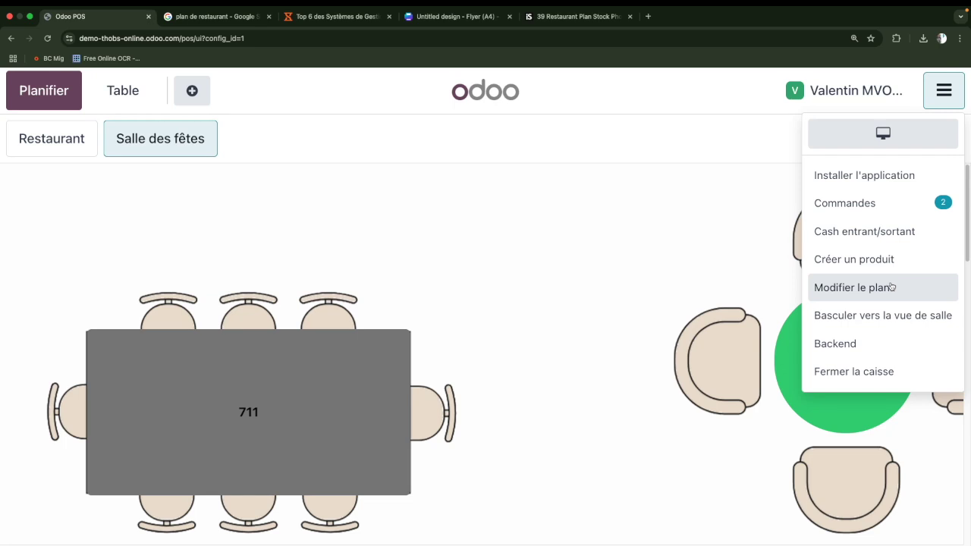
{"action": "left_click", "coordinate": [862, 319]}
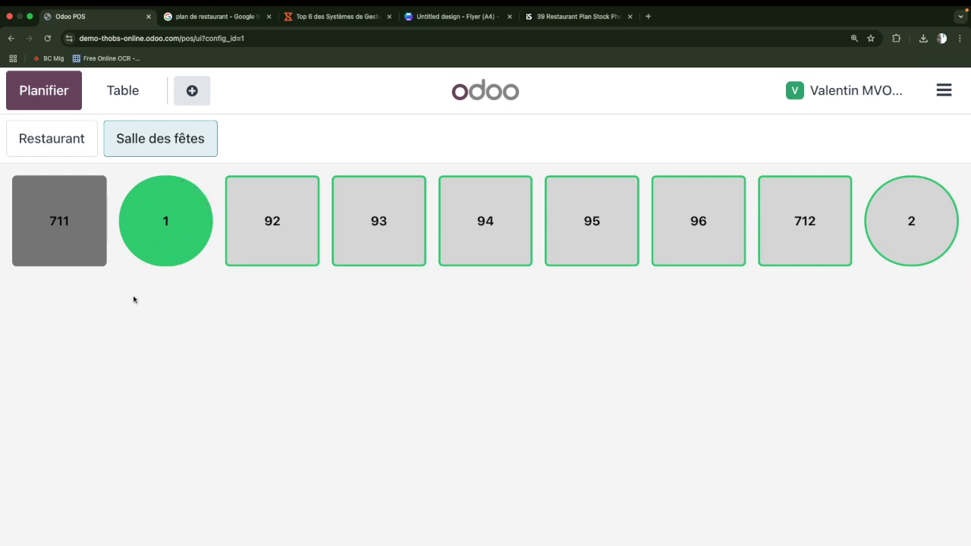
{"action": "left_click", "coordinate": [71, 144]}
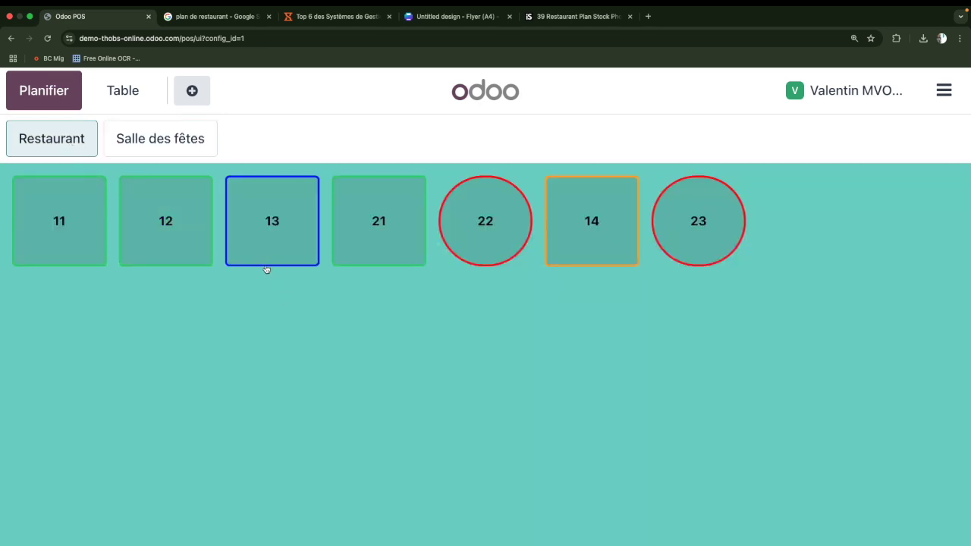
{"action": "left_click", "coordinate": [290, 214]}
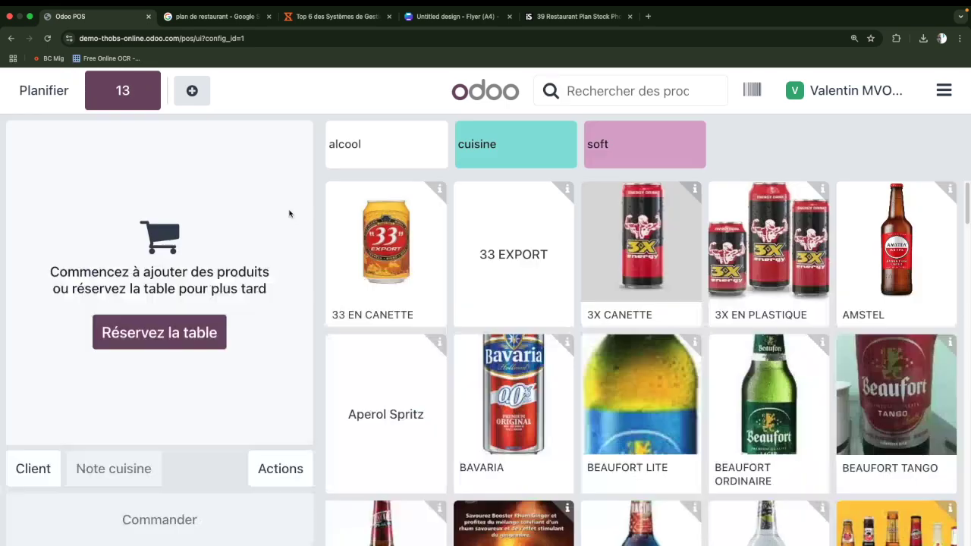
{"action": "left_click", "coordinate": [195, 328]}
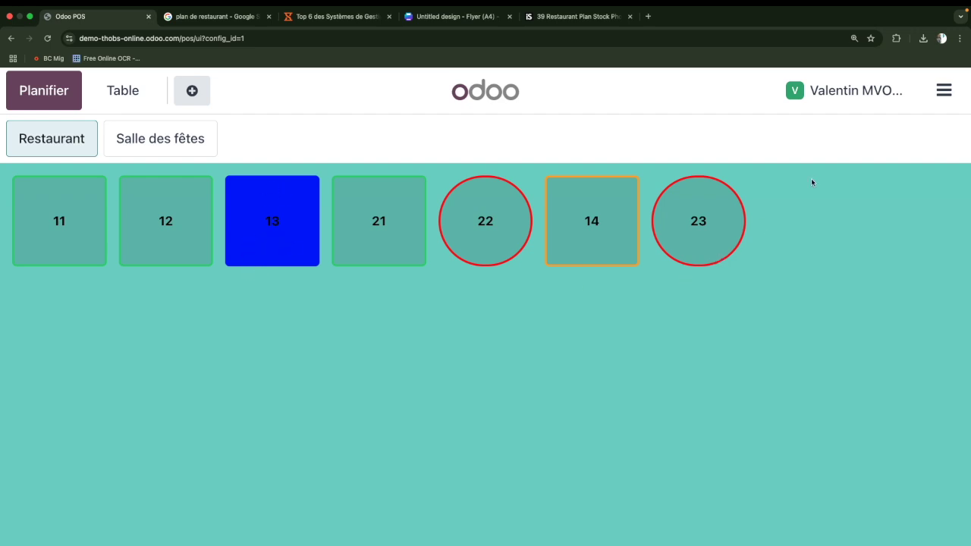
Step: Show the Restaurant floor as a positioned plan and link table 14 with table 13
{"action": "left_click", "coordinate": [947, 97]}
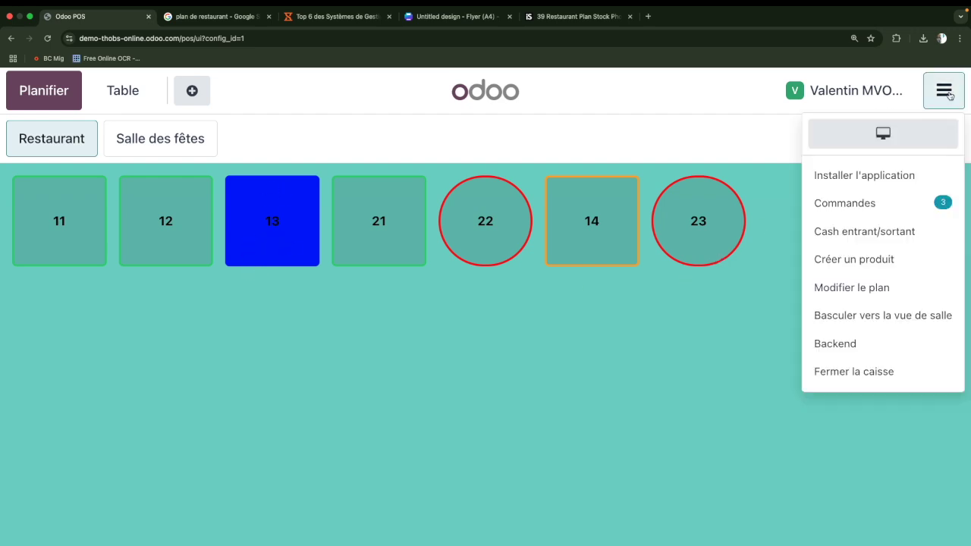
{"action": "left_click", "coordinate": [861, 322]}
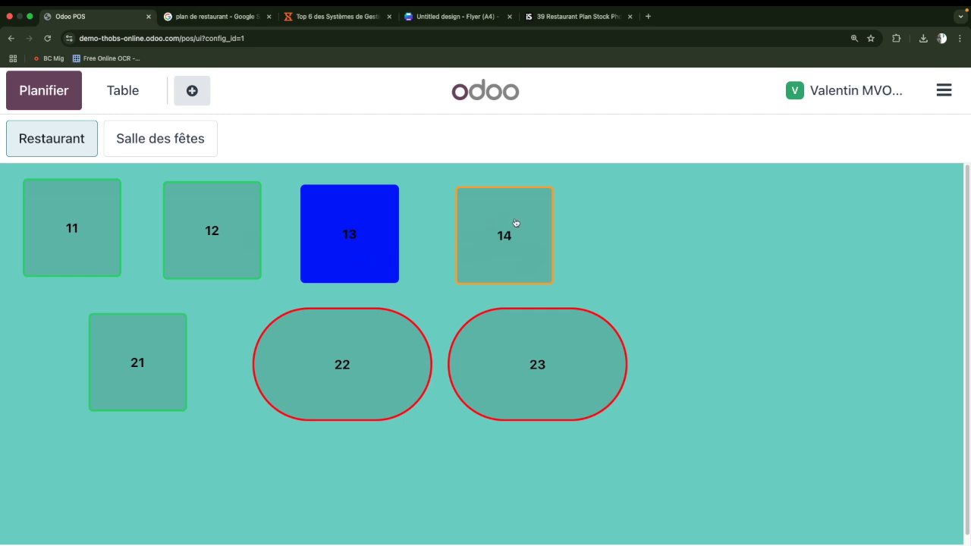
{"action": "left_click_drag", "start_coordinate": [516, 222], "coordinate": [458, 218]}
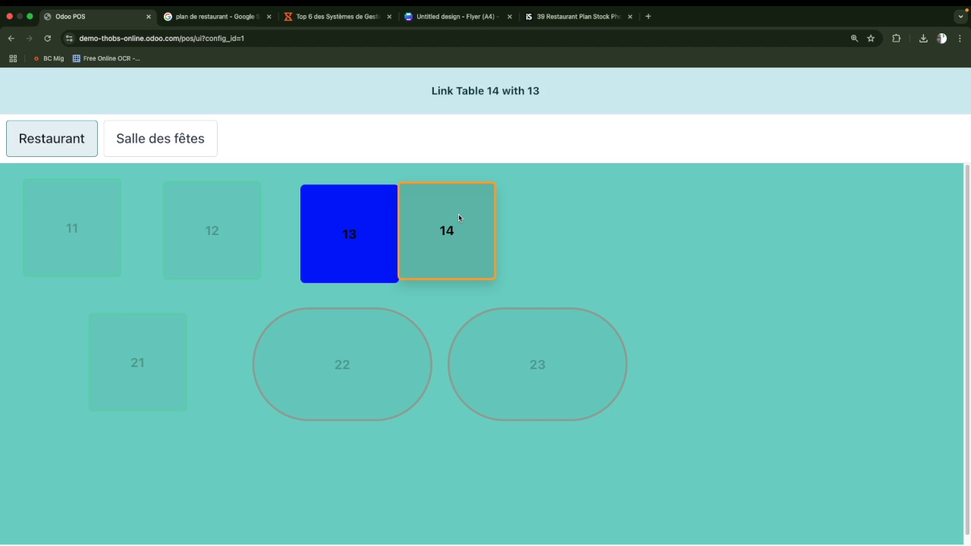
{"action": "mouse_move", "coordinate": [458, 215]}
{"action": "left_mouse_down"}
{"action": "mouse_move", "coordinate": [499, 211]}
{"action": "mouse_move", "coordinate": [440, 215]}
{"action": "left_mouse_up"}
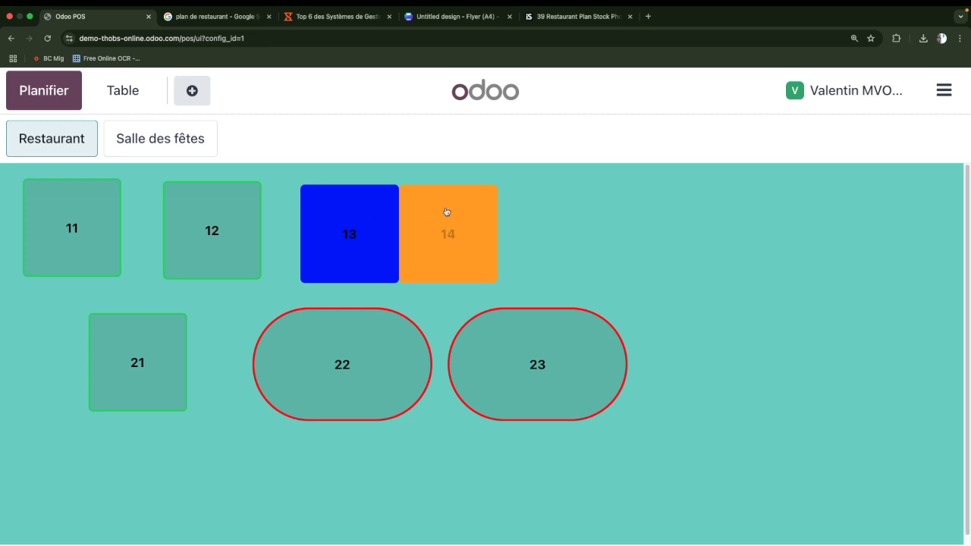
{"action": "left_click_drag", "start_coordinate": [446, 213], "coordinate": [408, 233]}
Step: Return to the Salle des fêtes and show its tables in the compact grid display
{"action": "left_click", "coordinate": [176, 149]}
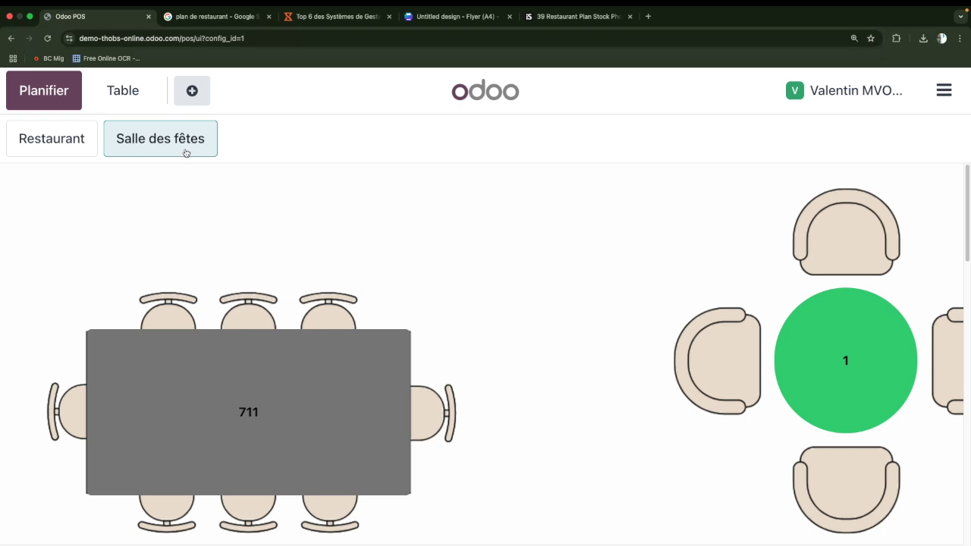
{"action": "left_click", "coordinate": [944, 90]}
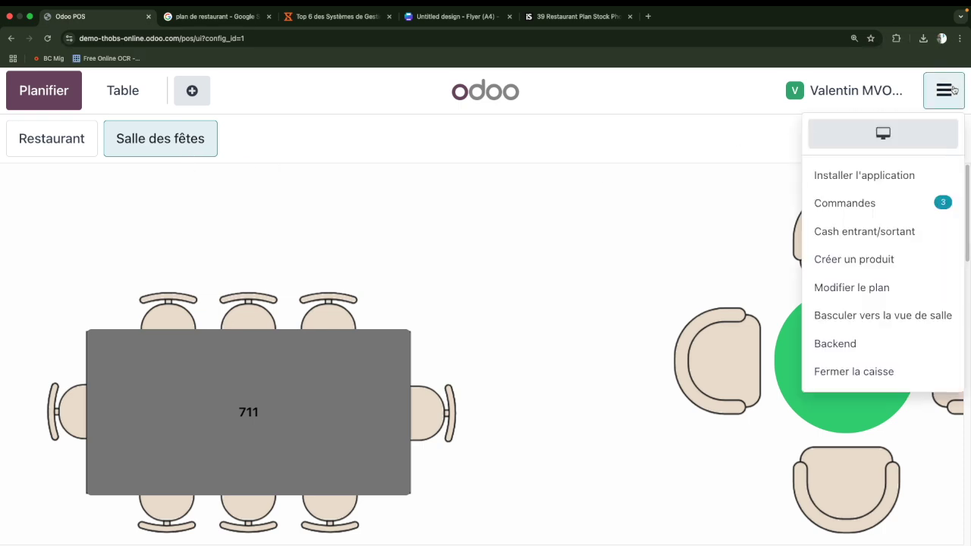
{"action": "left_click", "coordinate": [852, 323]}
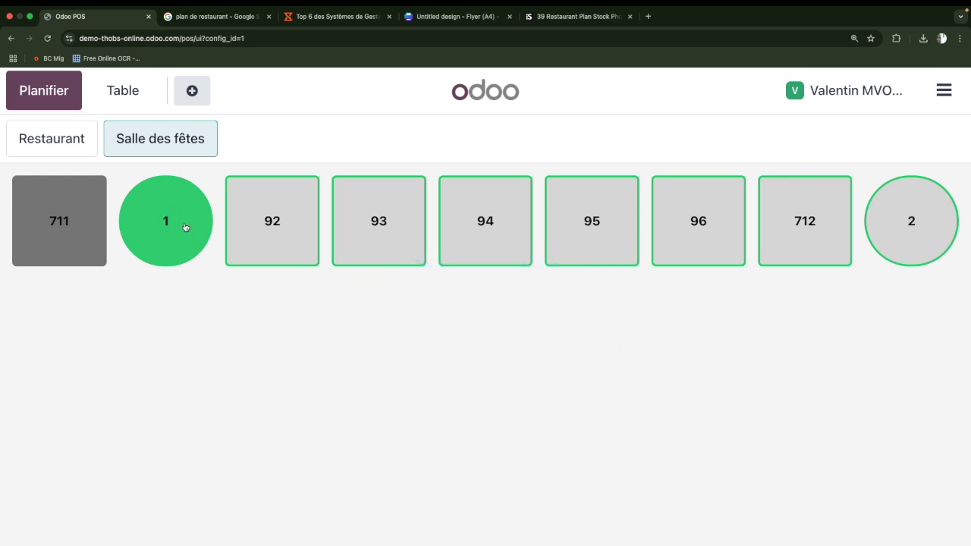
Step: Open the order for table 1 and browse its product list
{"action": "left_click", "coordinate": [185, 228]}
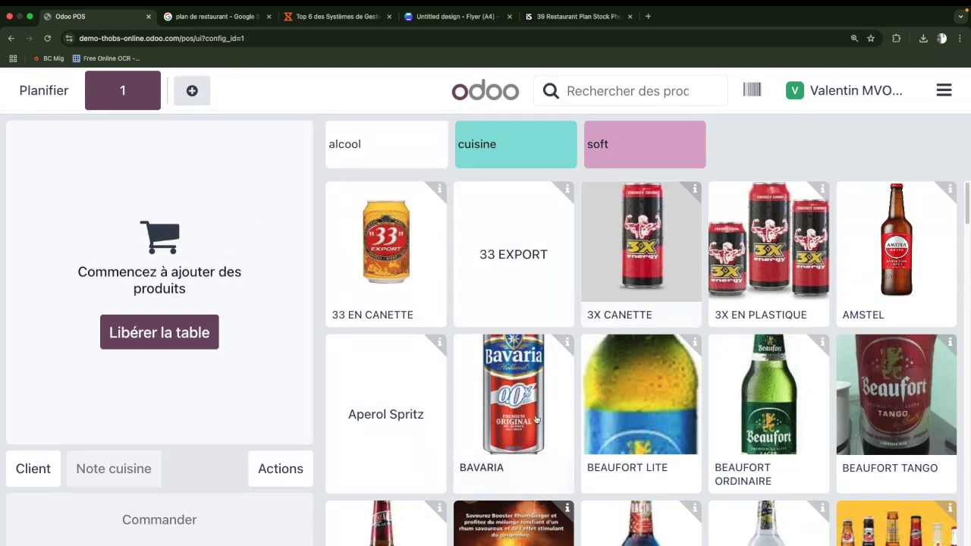
{"action": "scroll", "coordinate": [551, 422], "scroll_direction": "down", "scroll_amount": 2}
{"action": "scroll", "coordinate": [551, 423], "scroll_direction": "down", "scroll_amount": 5}
{"action": "scroll", "coordinate": [470, 341], "scroll_direction": "up", "scroll_amount": 8}
Step: Browse the alcool category with its bière al and cocktail subcategories, and view the cuisine products
{"action": "left_click", "coordinate": [381, 145]}
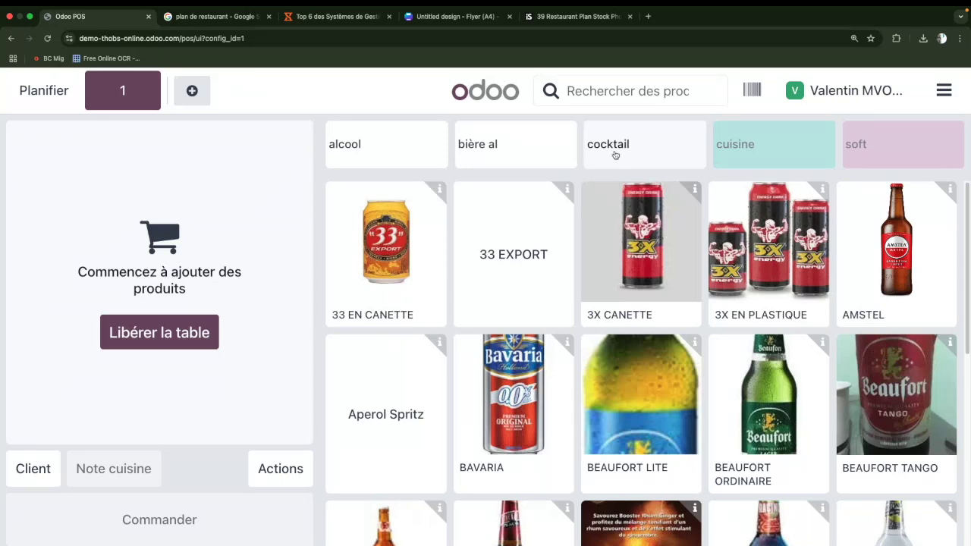
{"action": "left_click", "coordinate": [383, 147]}
{"action": "left_click", "coordinate": [384, 149]}
{"action": "left_click", "coordinate": [643, 146]}
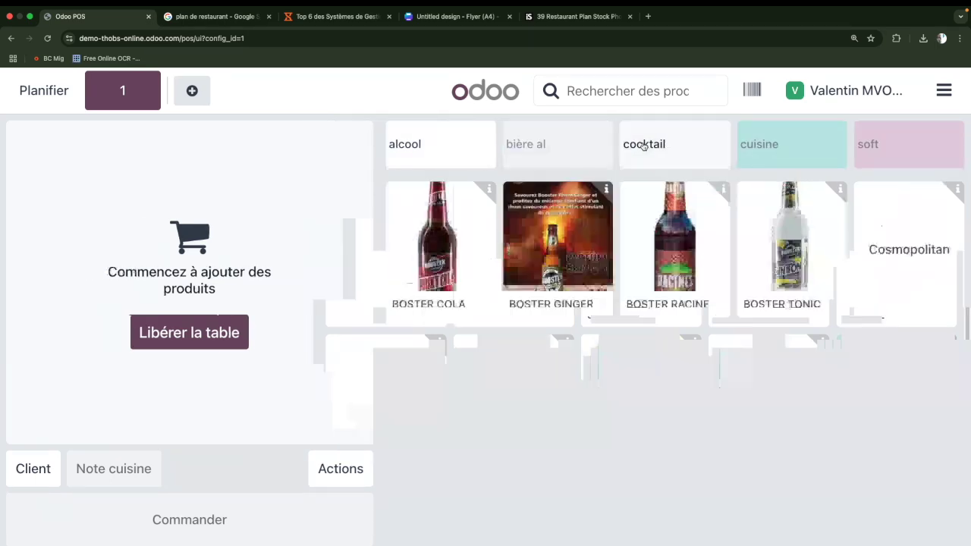
{"action": "left_click", "coordinate": [450, 154]}
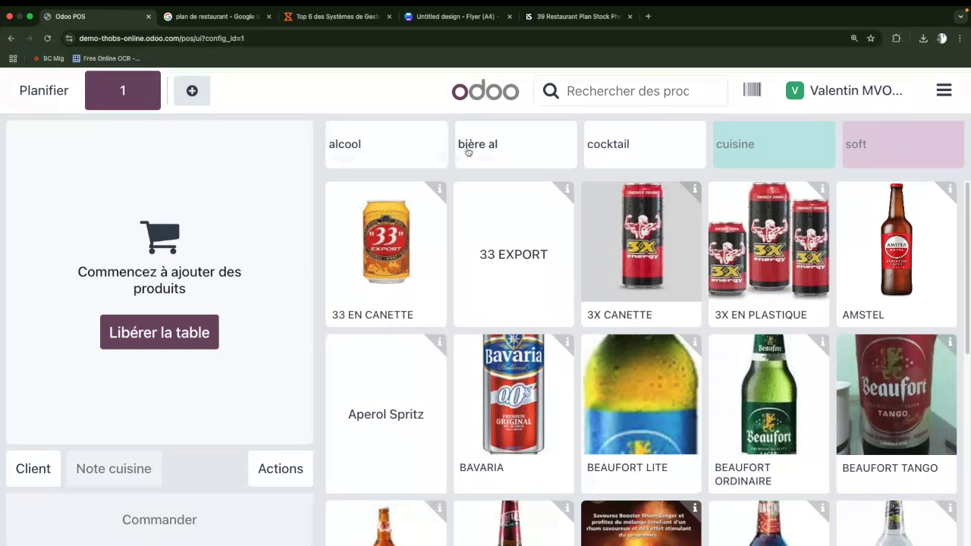
{"action": "left_click", "coordinate": [520, 145]}
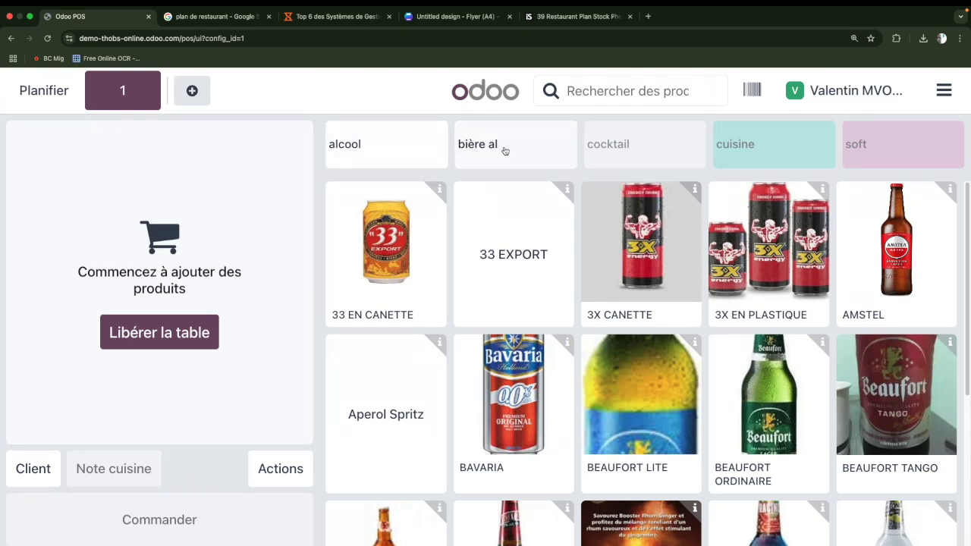
{"action": "left_click", "coordinate": [636, 151]}
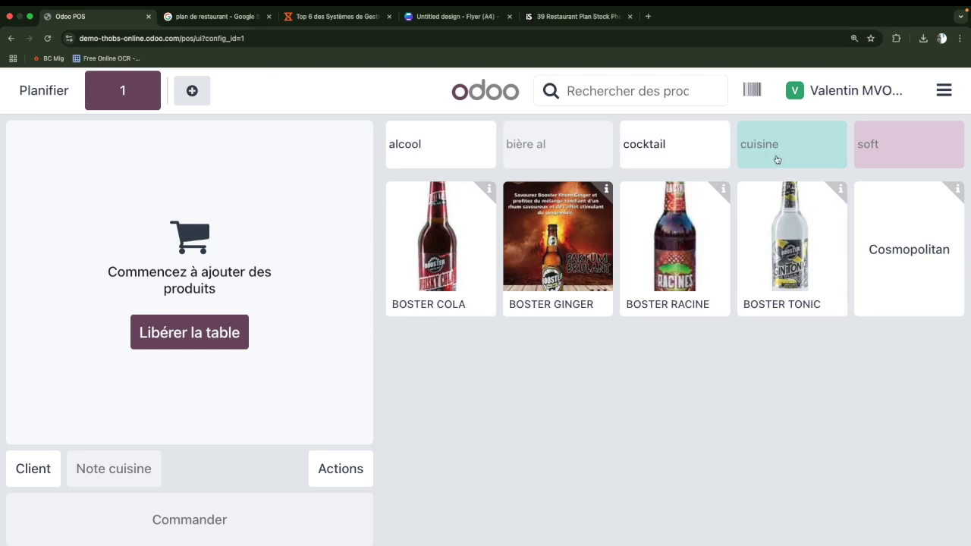
{"action": "left_click", "coordinate": [800, 154]}
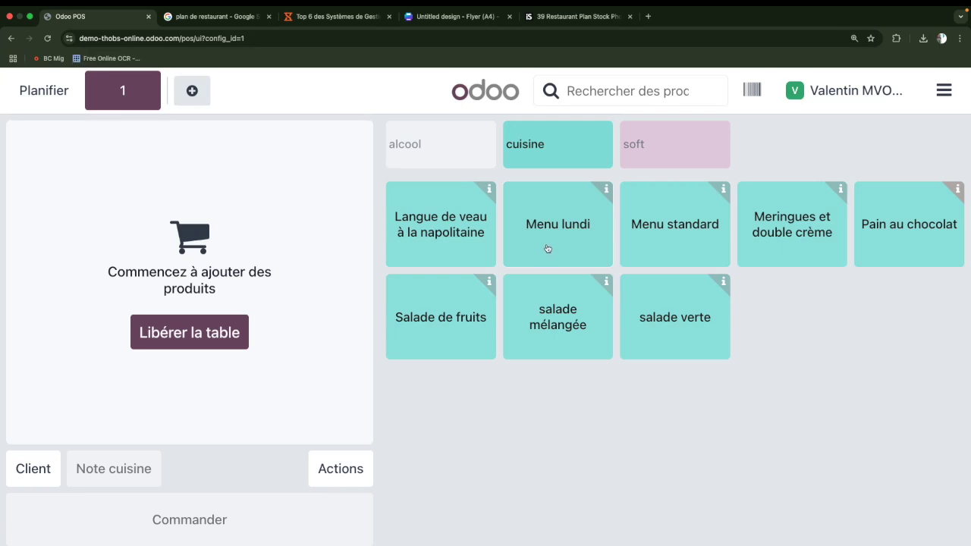
Step: Add two COCA COLA and one DJINO from the soft category to table 1's order
{"action": "left_click", "coordinate": [679, 158]}
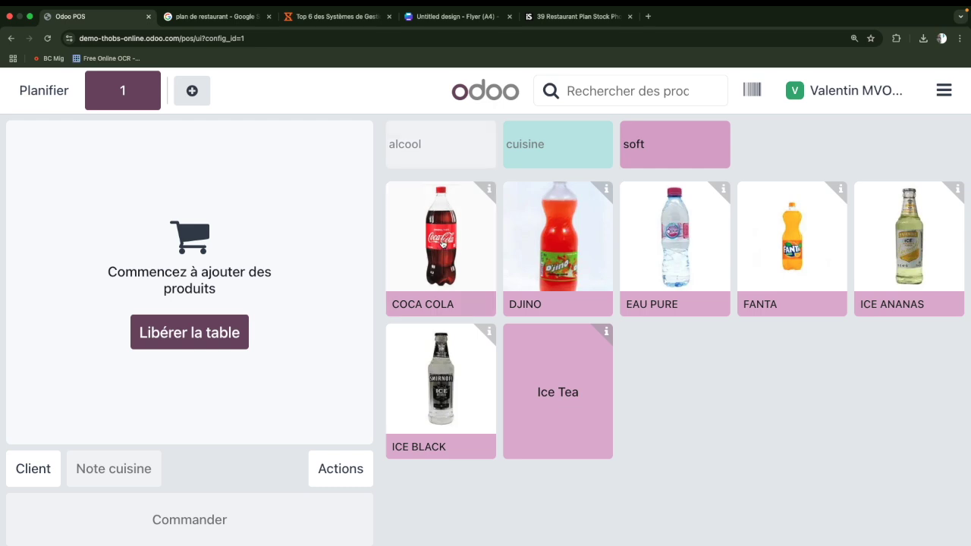
{"action": "left_click", "coordinate": [443, 244]}
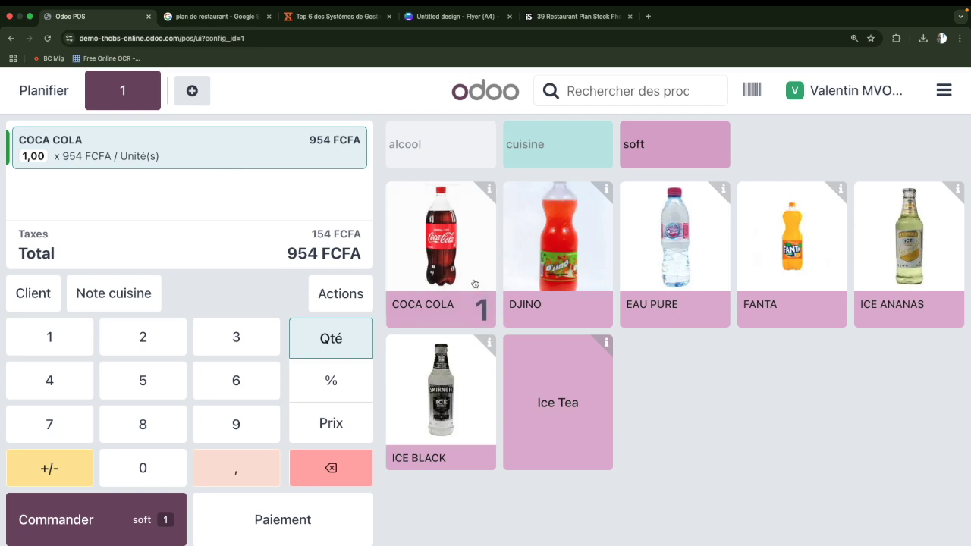
{"action": "left_click", "coordinate": [440, 235]}
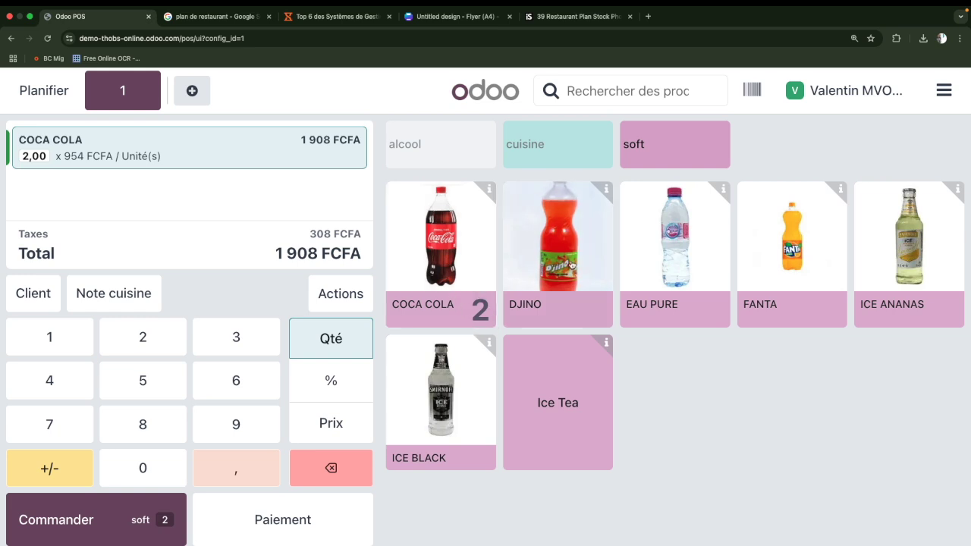
{"action": "left_click", "coordinate": [572, 266]}
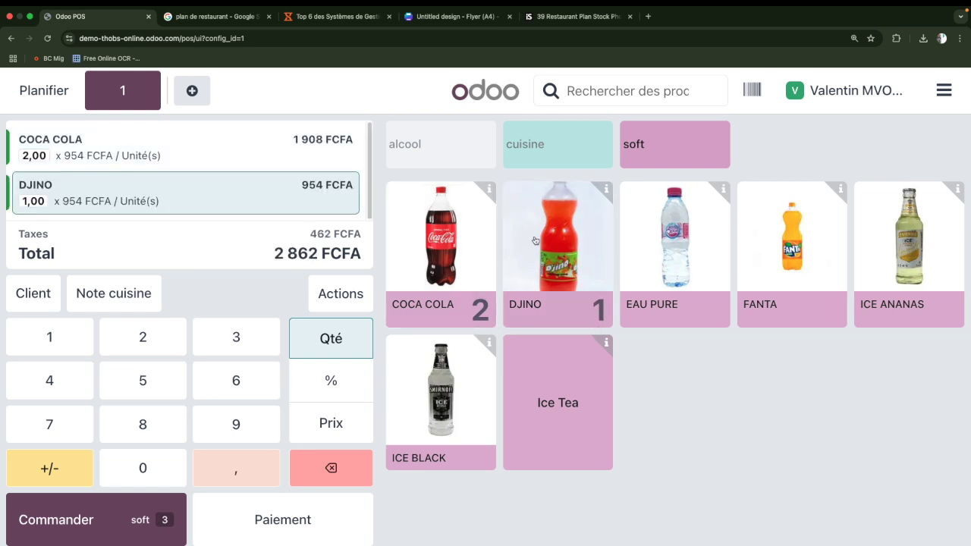
Step: Add one BEAUFORT LITE, one BAVARIA, one BOSTER COLA and one CHILL from the alcool category to table 1's order
{"action": "left_click", "coordinate": [434, 151]}
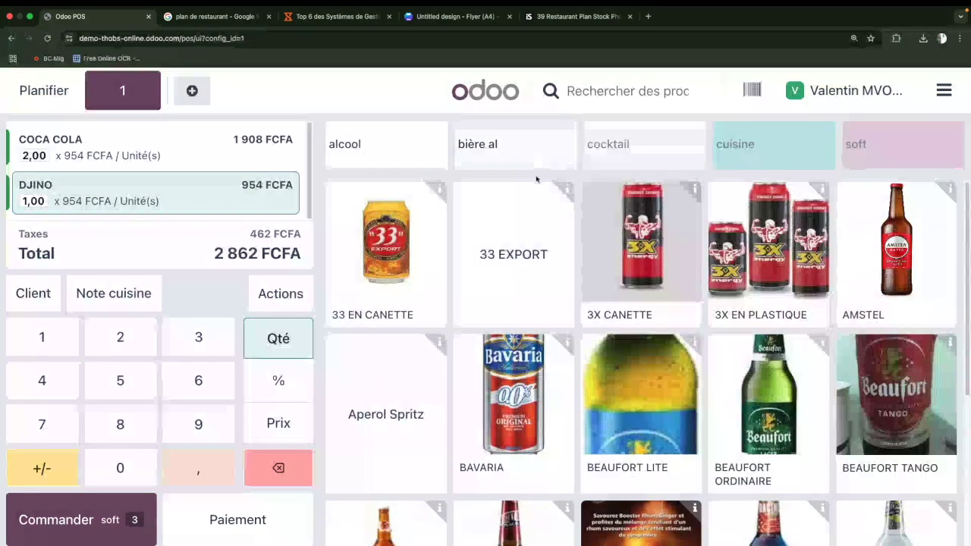
{"action": "left_click", "coordinate": [634, 398]}
{"action": "left_click", "coordinate": [545, 395]}
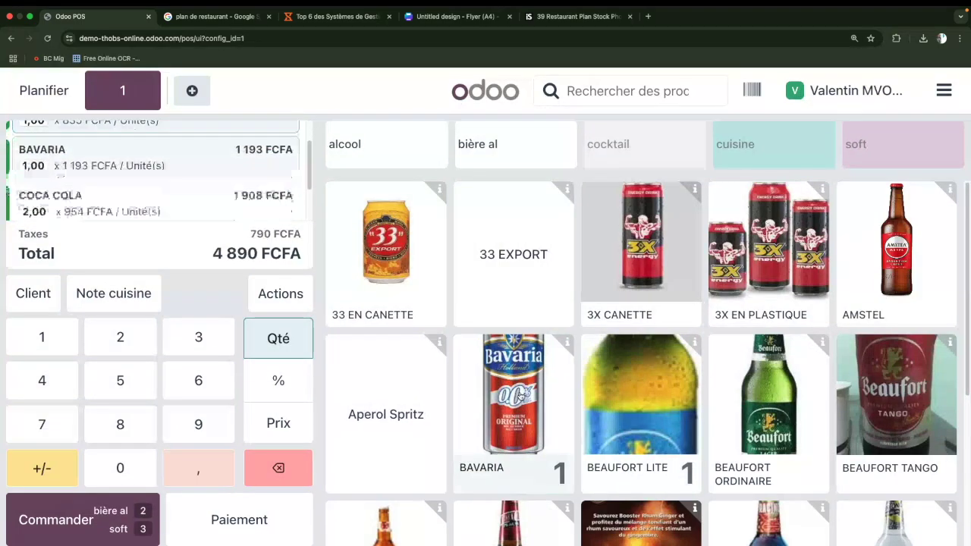
{"action": "left_click", "coordinate": [514, 524]}
{"action": "scroll", "coordinate": [620, 434], "scroll_direction": "down", "scroll_amount": 4}
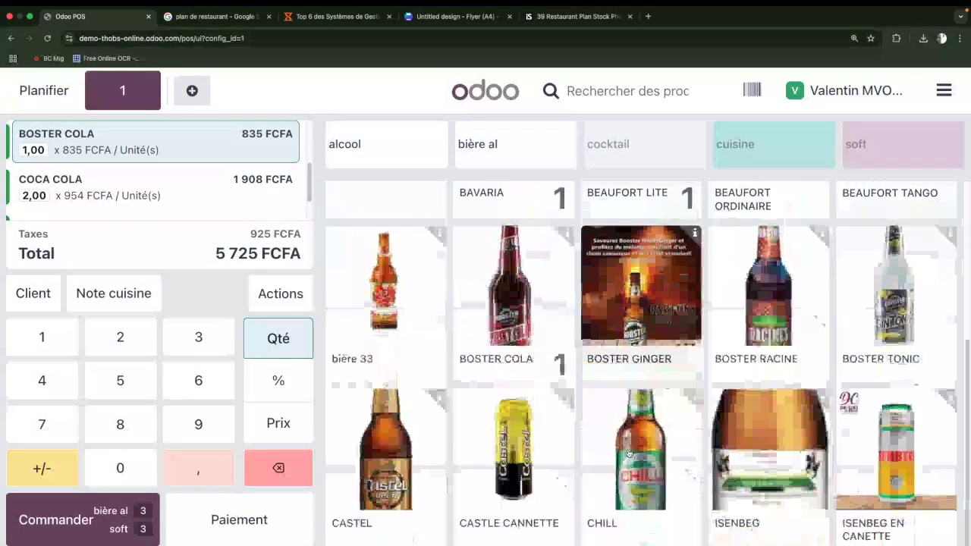
{"action": "left_click", "coordinate": [607, 460]}
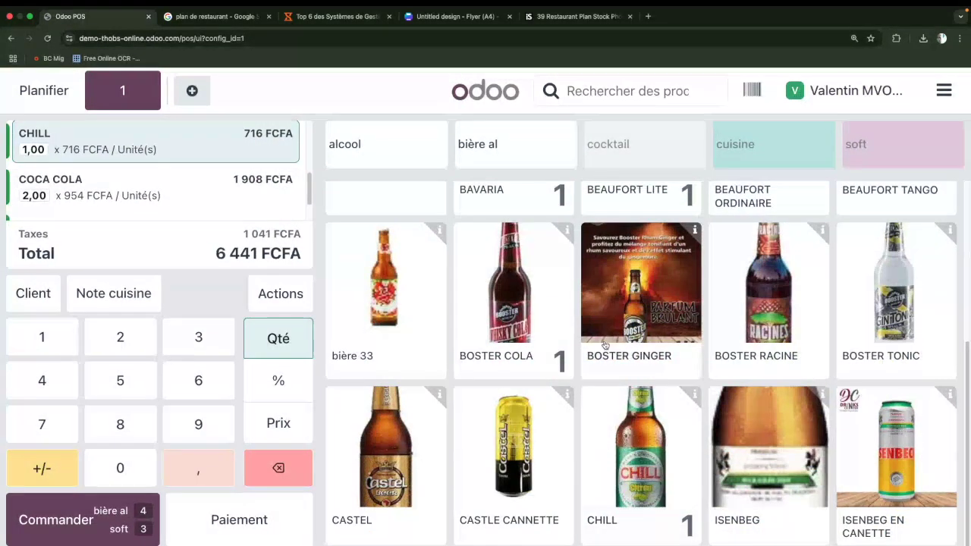
Step: Search the products for "gin", look through the matching items, and clear the search
{"action": "left_click", "coordinate": [606, 92]}
{"action": "type", "text": "gin"}
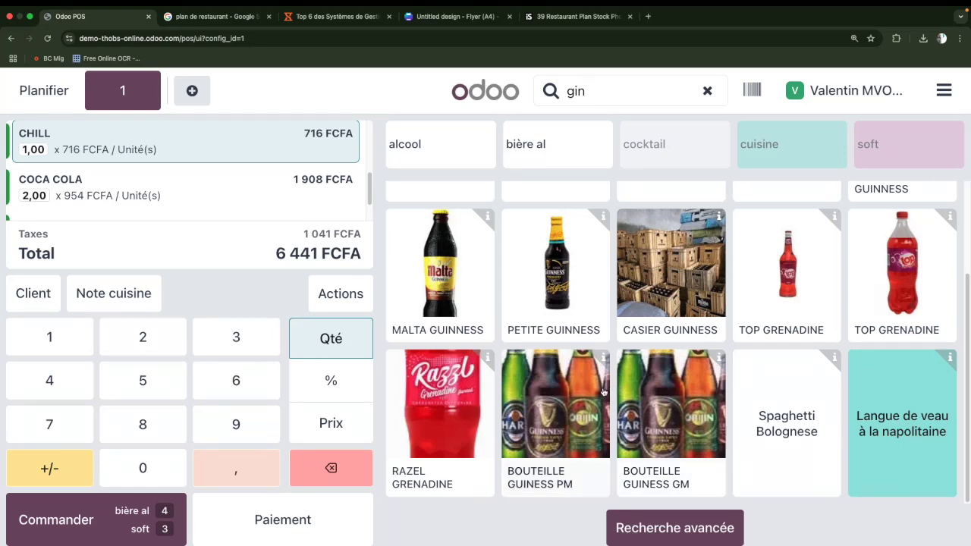
{"action": "scroll", "coordinate": [647, 353], "scroll_direction": "up", "scroll_amount": 2}
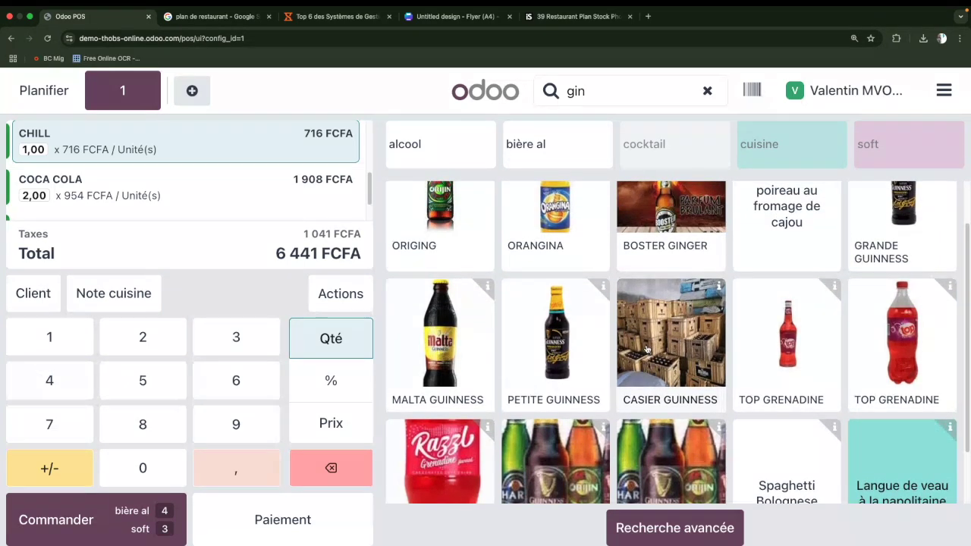
{"action": "scroll", "coordinate": [646, 350], "scroll_direction": "down", "scroll_amount": 2}
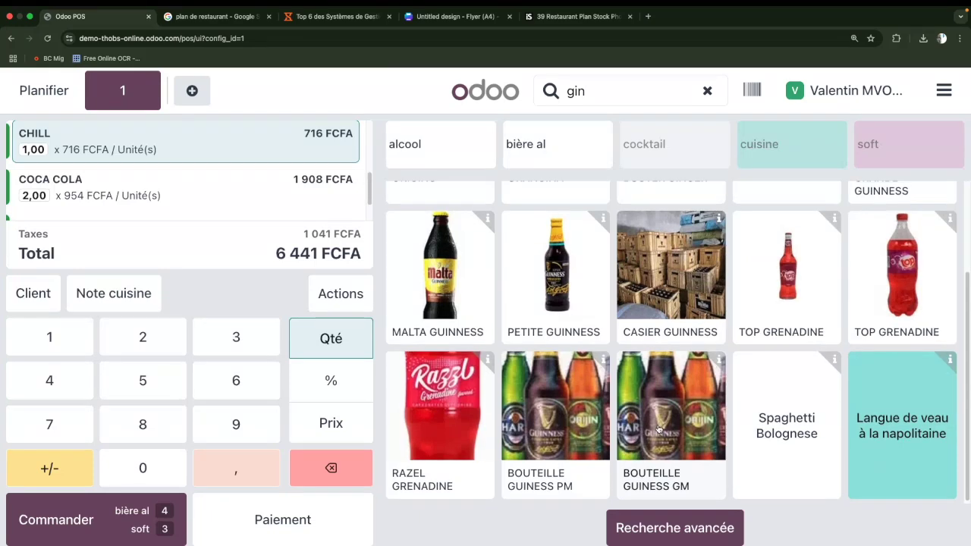
{"action": "scroll", "coordinate": [659, 429], "scroll_direction": "up", "scroll_amount": 2}
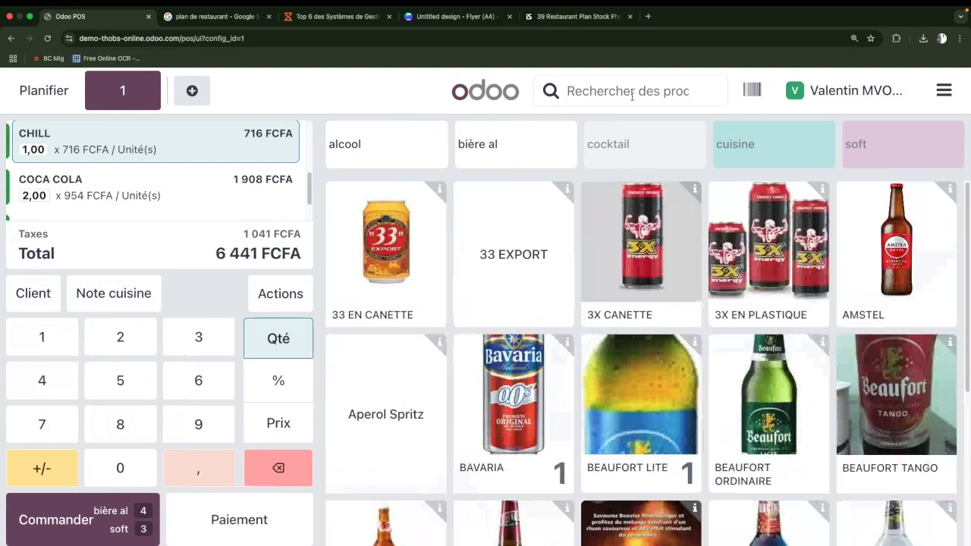
Step: Search the products for "amste" and add one AMSTEL to table 1's order
{"action": "left_click", "coordinate": [628, 94]}
{"action": "type", "text": "amste"}
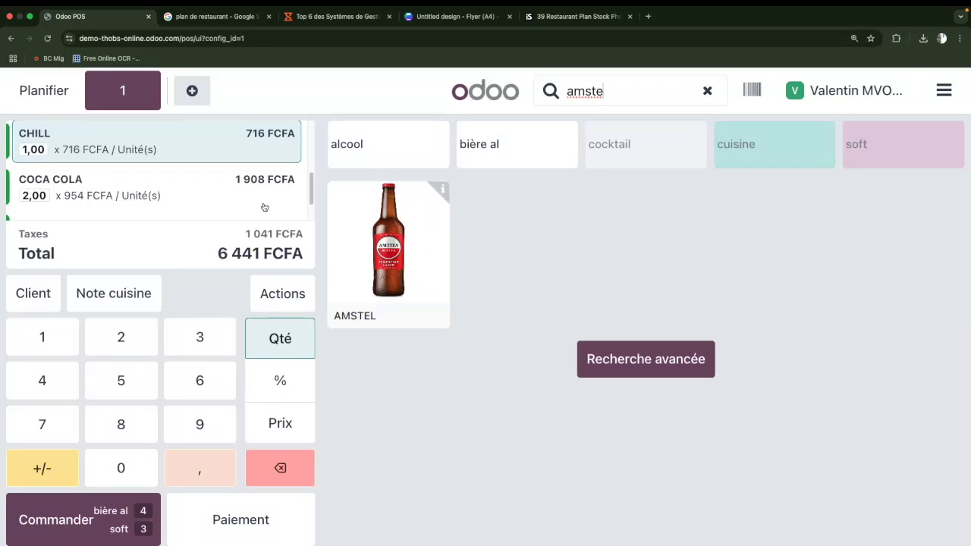
{"action": "left_click", "coordinate": [395, 256]}
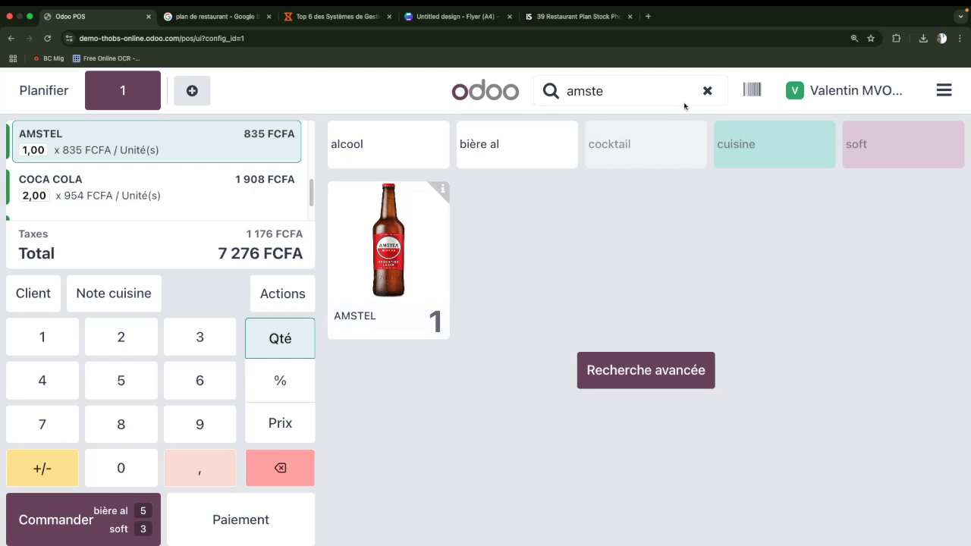
Step: Clear the product search and browse the product catalogue, including the cuisine and soft categories
{"action": "left_click", "coordinate": [707, 91]}
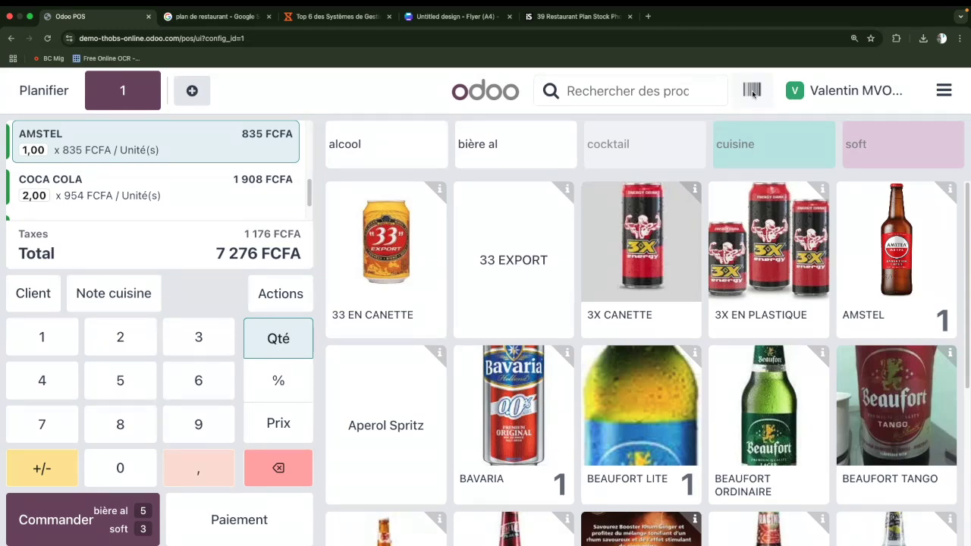
{"action": "left_click", "coordinate": [753, 92]}
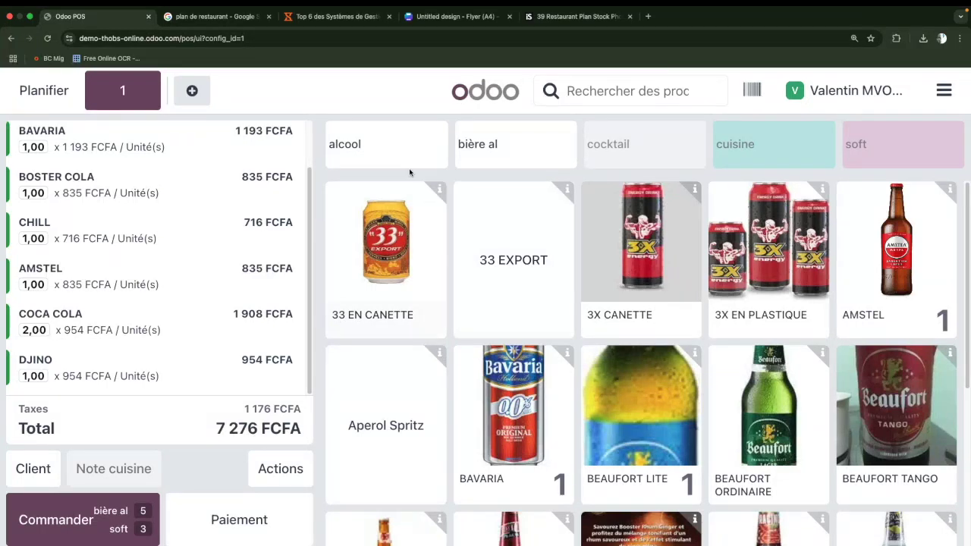
{"action": "scroll", "coordinate": [503, 303], "scroll_direction": "down", "scroll_amount": 10}
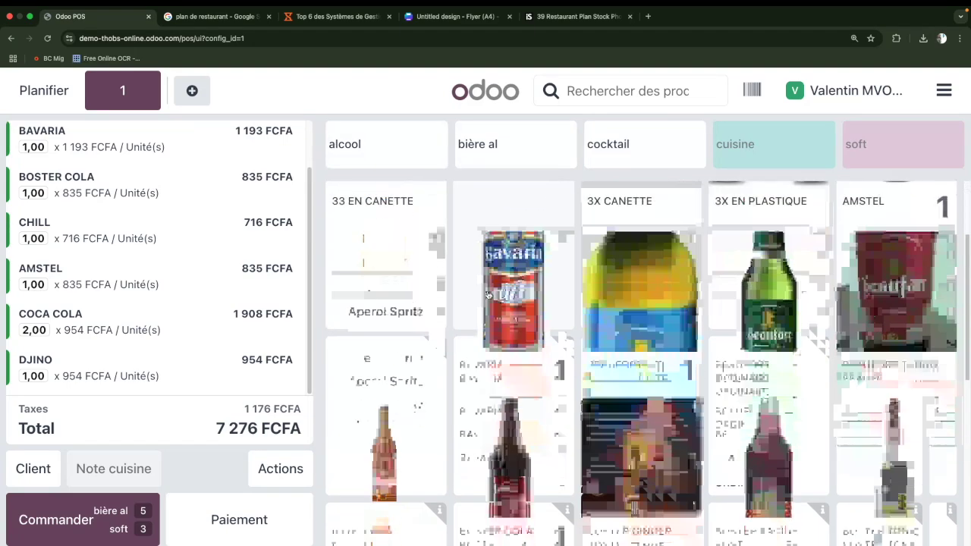
{"action": "scroll", "coordinate": [493, 304], "scroll_direction": "up", "scroll_amount": 10}
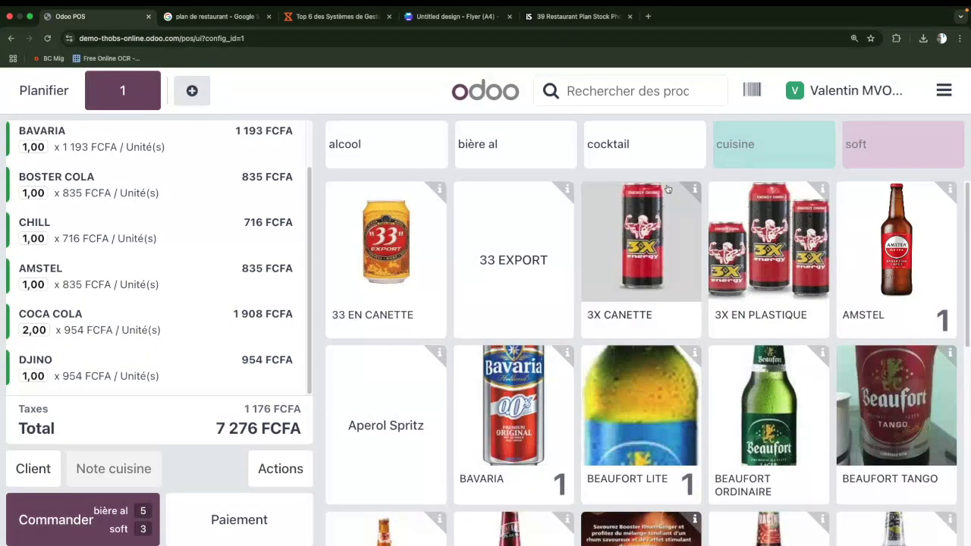
{"action": "left_click", "coordinate": [769, 156]}
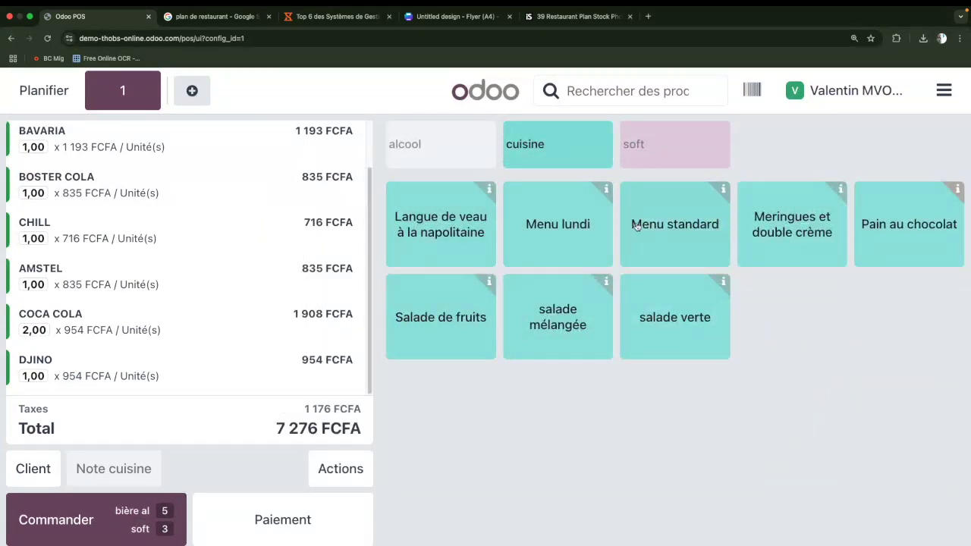
{"action": "left_click", "coordinate": [692, 138]}
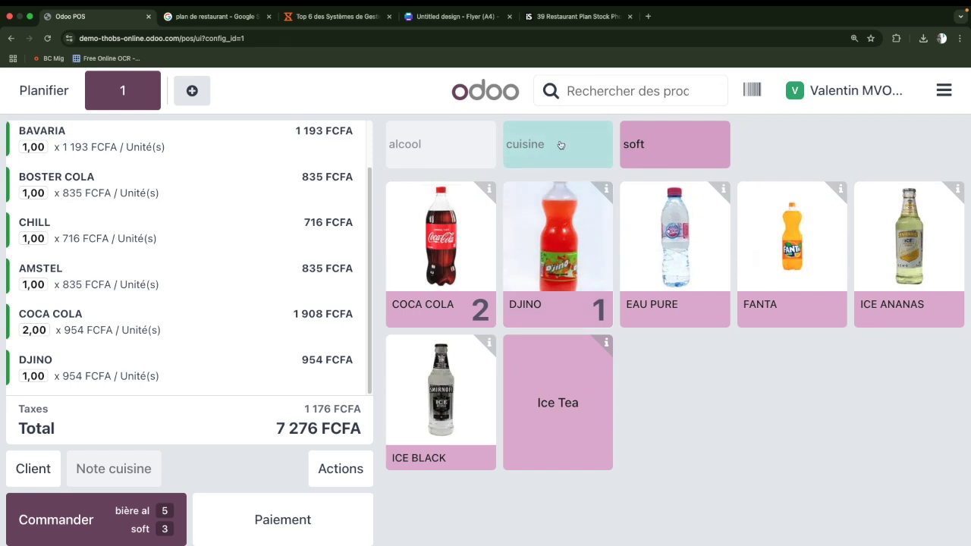
{"action": "left_click", "coordinate": [452, 155]}
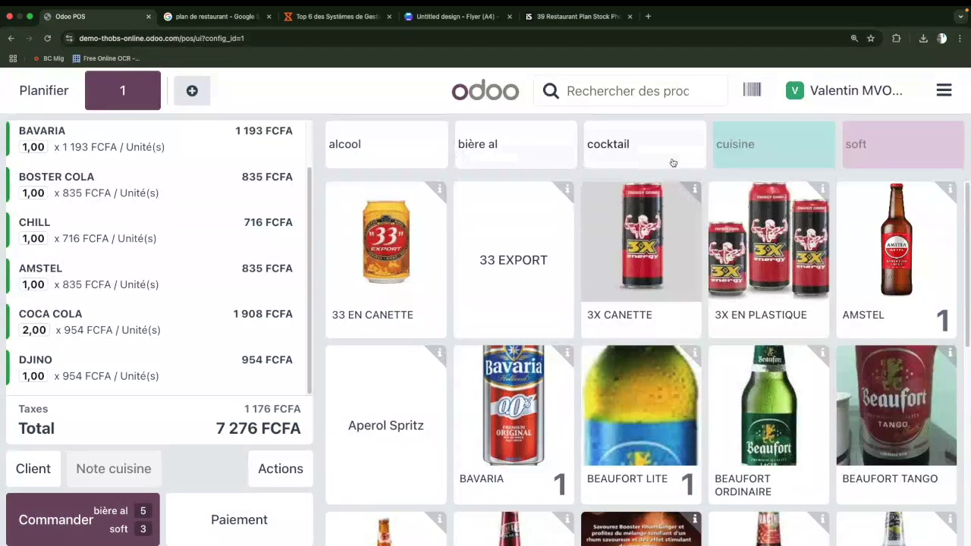
{"action": "left_click", "coordinate": [763, 156]}
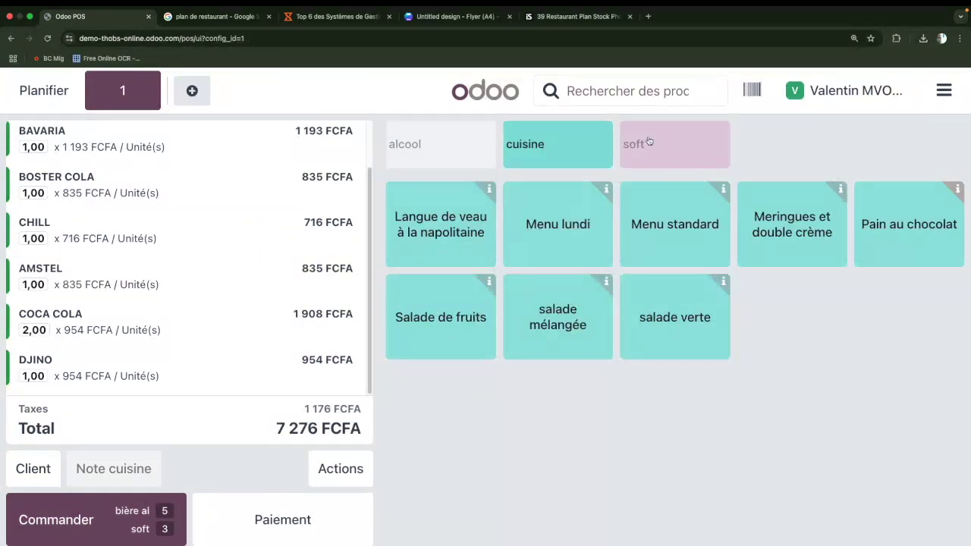
{"action": "left_click", "coordinate": [680, 143]}
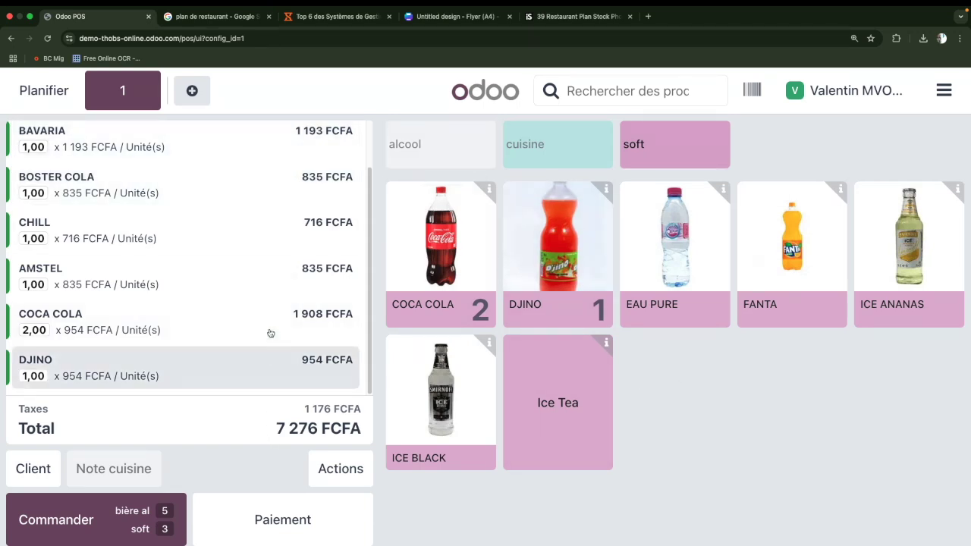
Step: Review the order lines for table 1 and send the drinks order to preparation
{"action": "scroll", "coordinate": [264, 315], "scroll_direction": "up", "scroll_amount": 2}
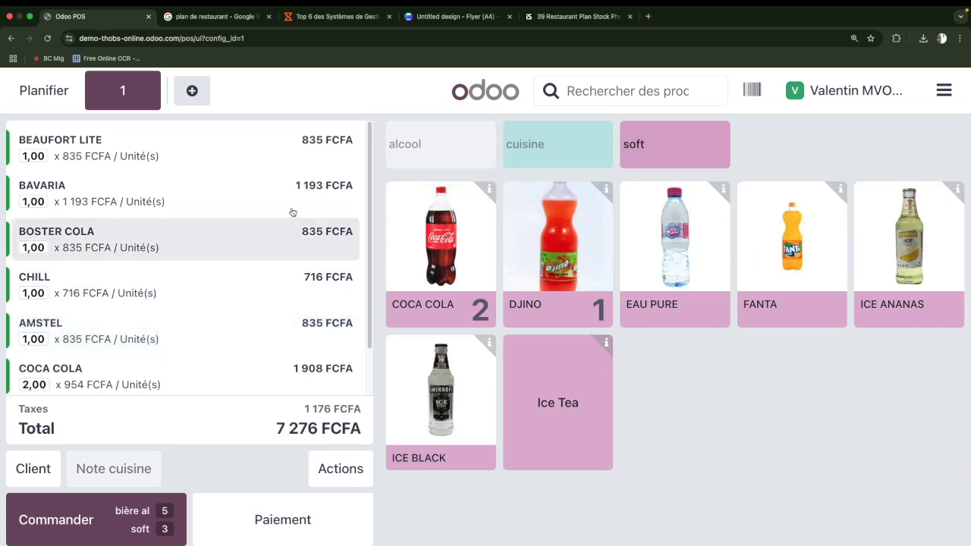
{"action": "left_click", "coordinate": [57, 521]}
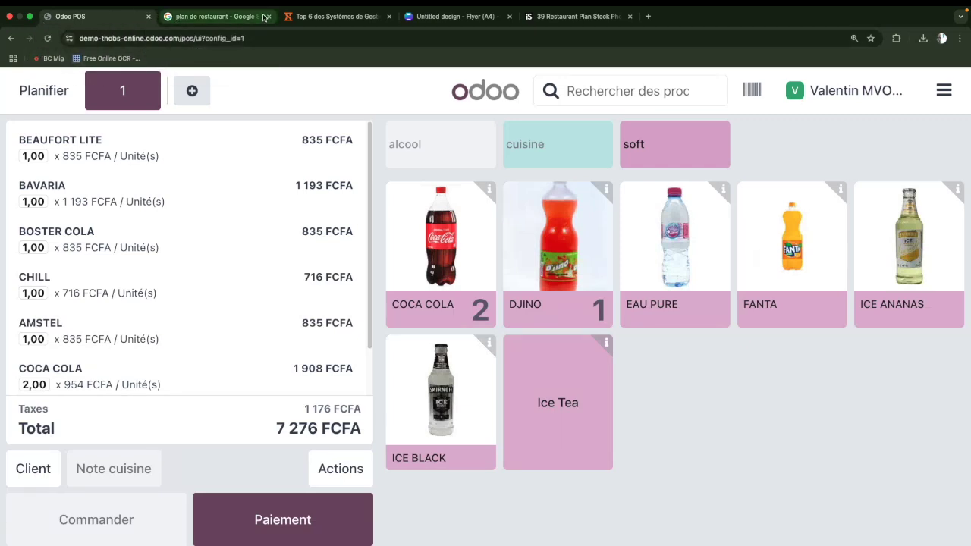
Step: Duplicate the point-of-sale browser tab and switch the copy to the Point de Vente backend
{"action": "right_click", "coordinate": [98, 21]}
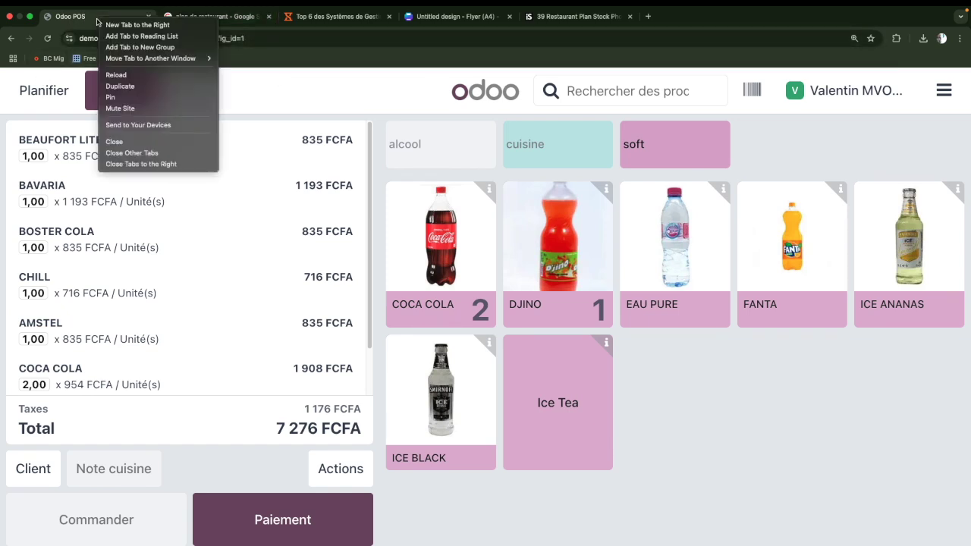
{"action": "left_click", "coordinate": [152, 87]}
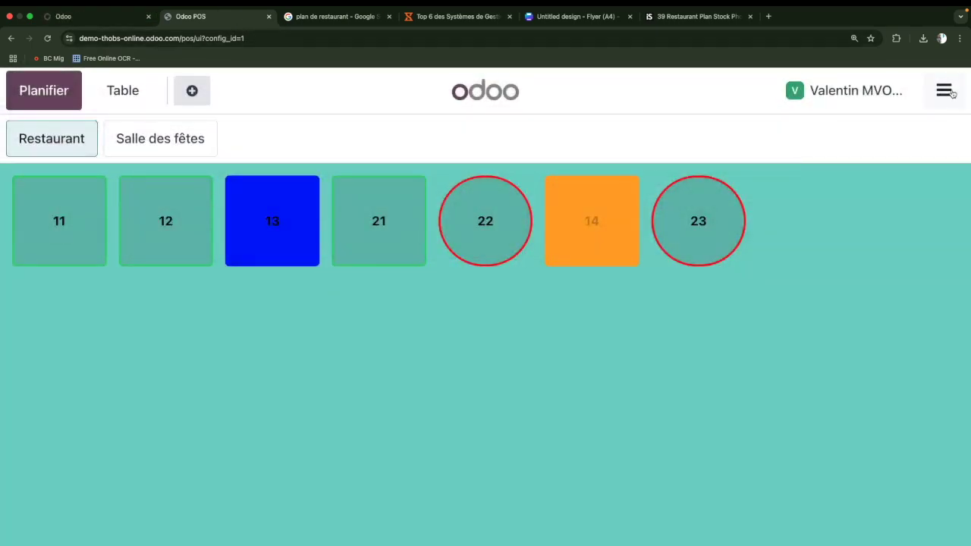
{"action": "left_click", "coordinate": [953, 93]}
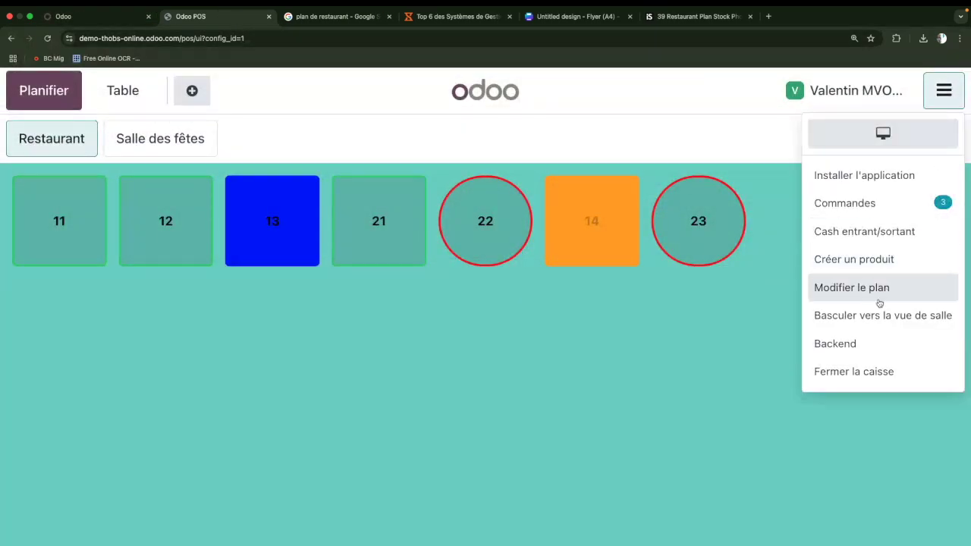
{"action": "left_click", "coordinate": [875, 352]}
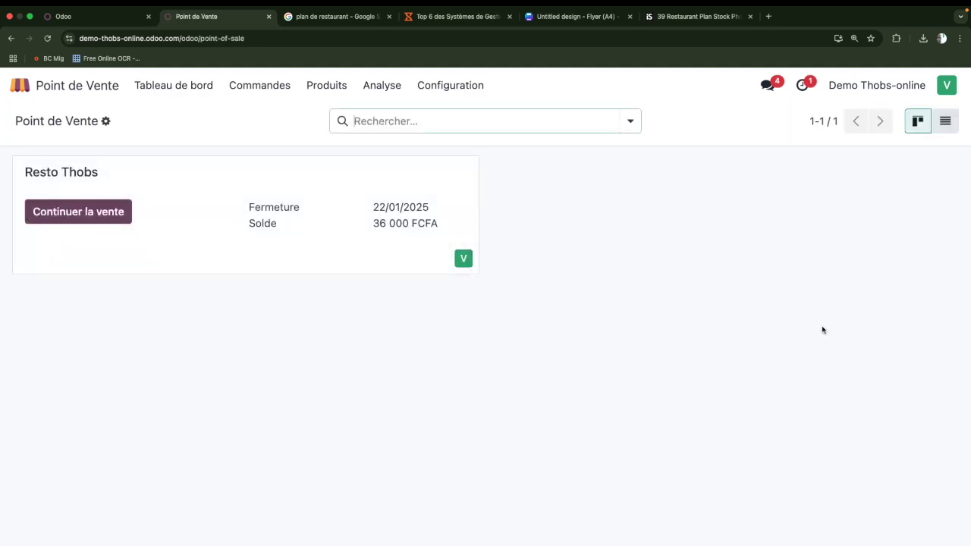
Step: Open the Bar preparation display from the point-of-sale orders section
{"action": "left_click", "coordinate": [269, 86]}
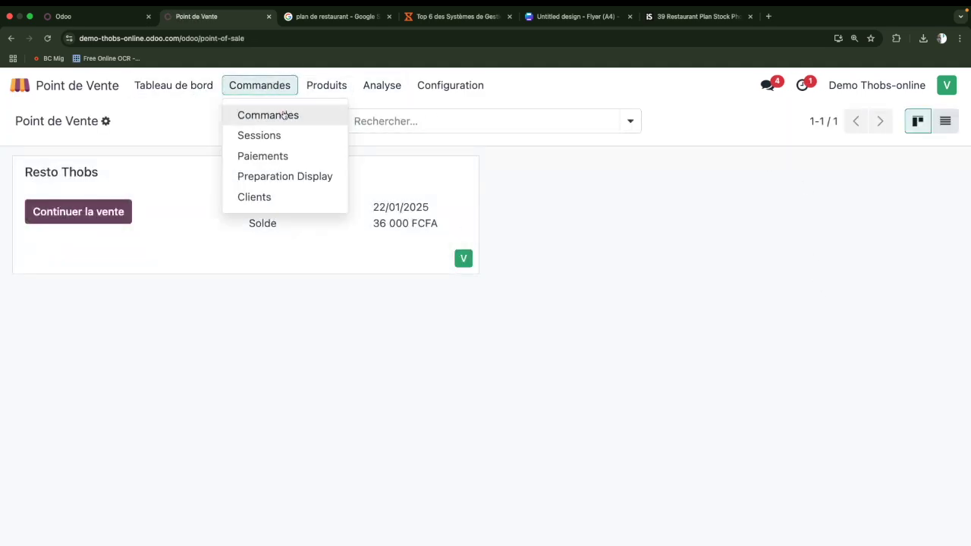
{"action": "left_click", "coordinate": [316, 177]}
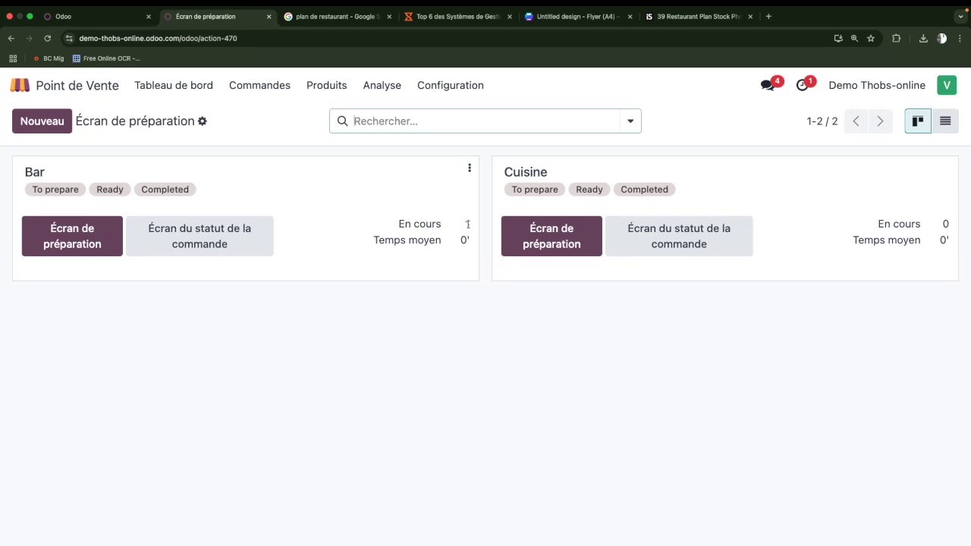
{"action": "left_click", "coordinate": [66, 237]}
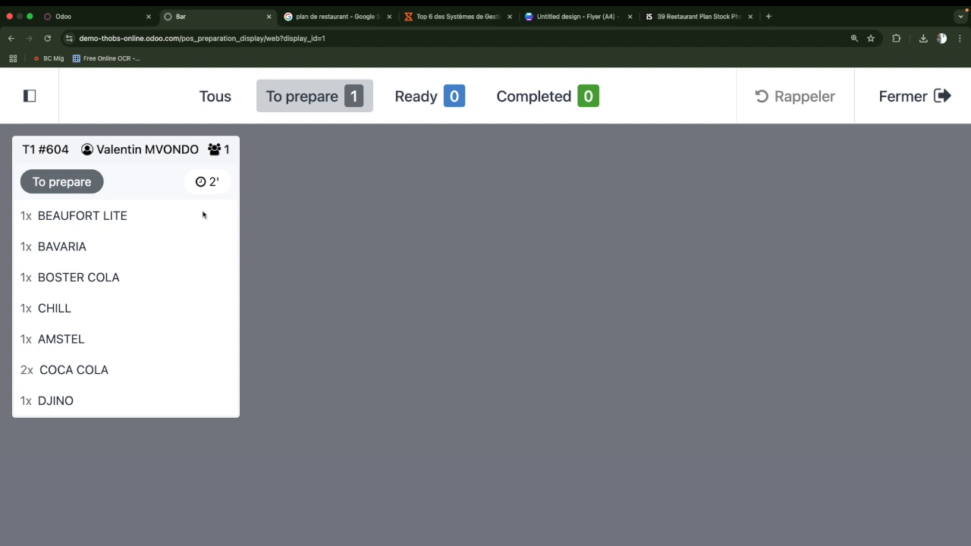
Step: Mark every drink on the table 1 order as prepared in the To prepare stage
{"action": "left_click", "coordinate": [107, 220]}
{"action": "left_click", "coordinate": [78, 251]}
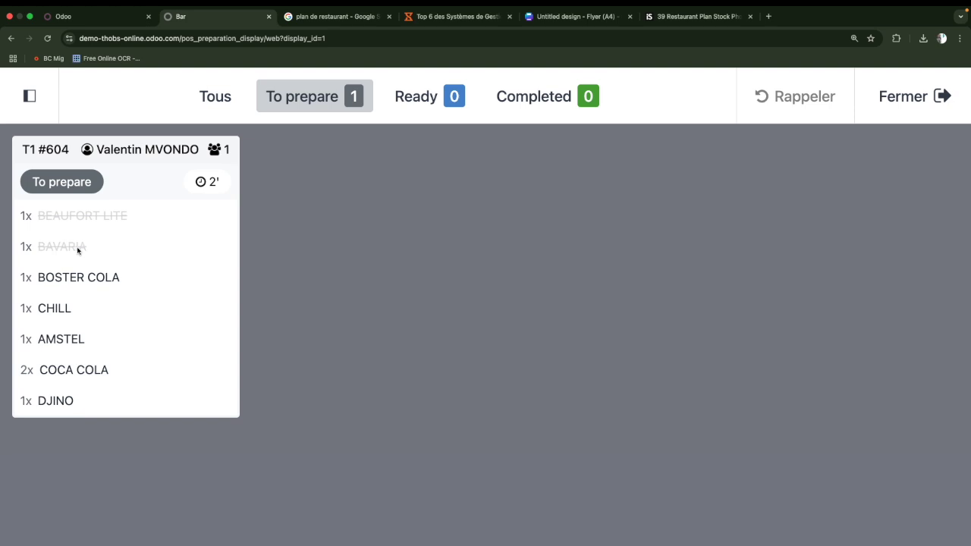
{"action": "left_click", "coordinate": [104, 281]}
{"action": "left_click", "coordinate": [59, 348]}
{"action": "left_click", "coordinate": [82, 373]}
{"action": "left_click", "coordinate": [87, 404]}
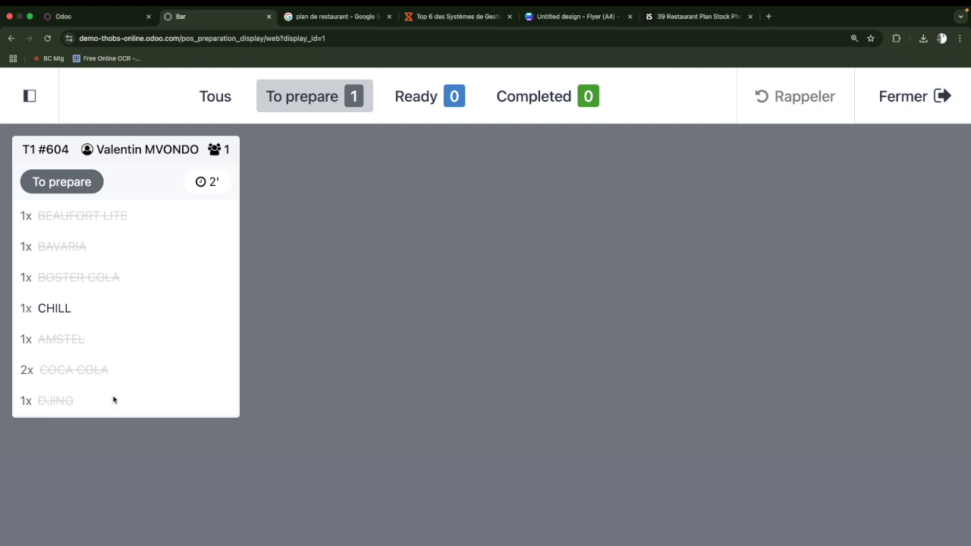
{"action": "left_click", "coordinate": [58, 313]}
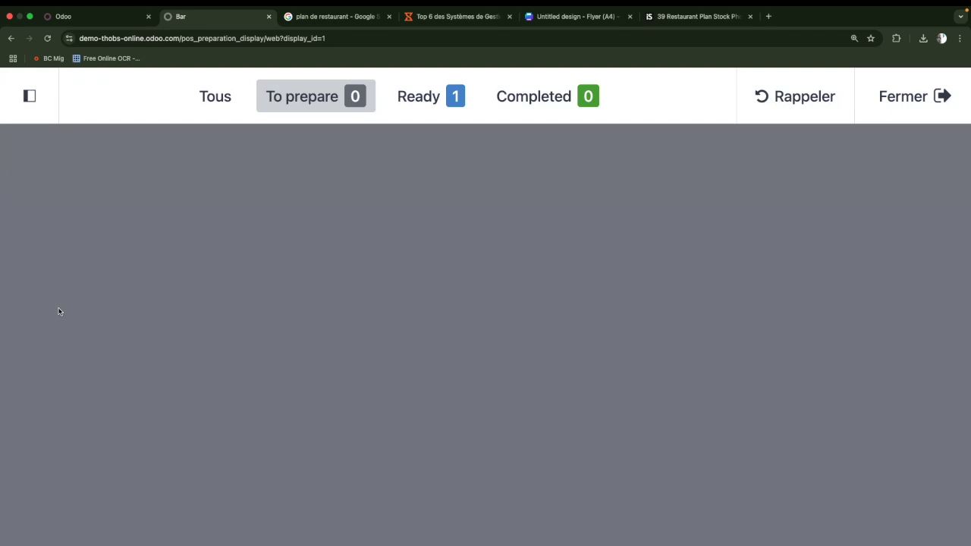
Step: Show the Ready orders and check off every drink on the table 1 order
{"action": "left_click", "coordinate": [417, 100]}
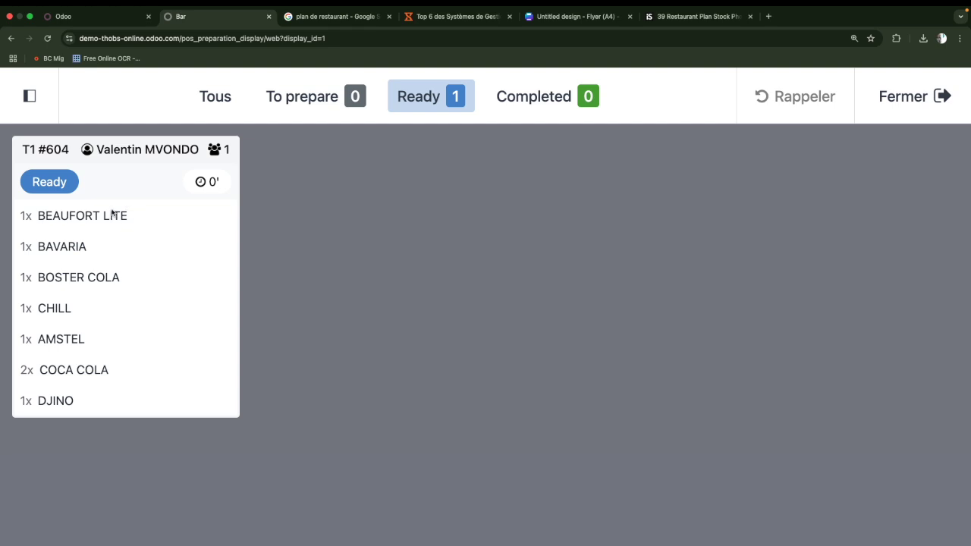
{"action": "left_click", "coordinate": [113, 218]}
{"action": "left_click", "coordinate": [80, 246]}
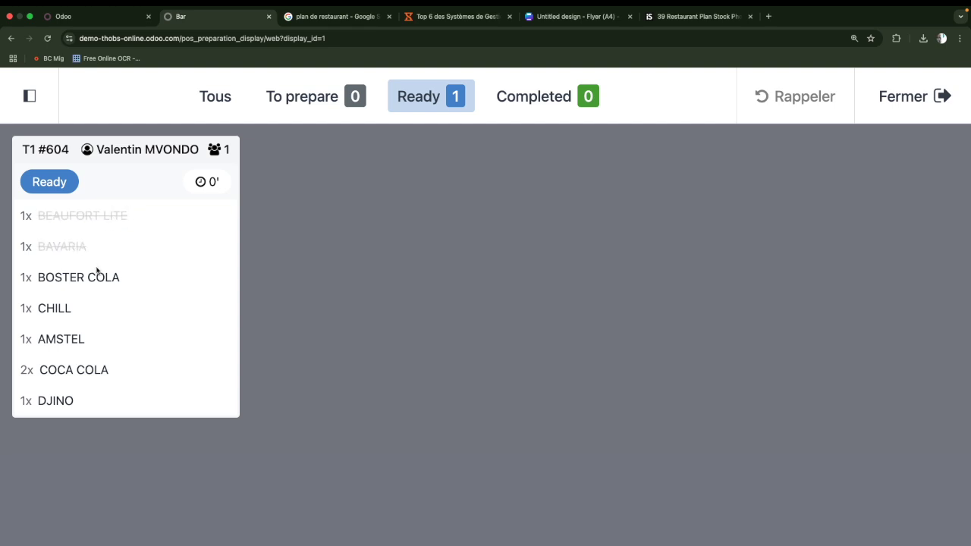
{"action": "left_click", "coordinate": [104, 278]}
{"action": "left_click", "coordinate": [64, 308]}
{"action": "left_click", "coordinate": [70, 341]}
{"action": "left_click", "coordinate": [80, 372]}
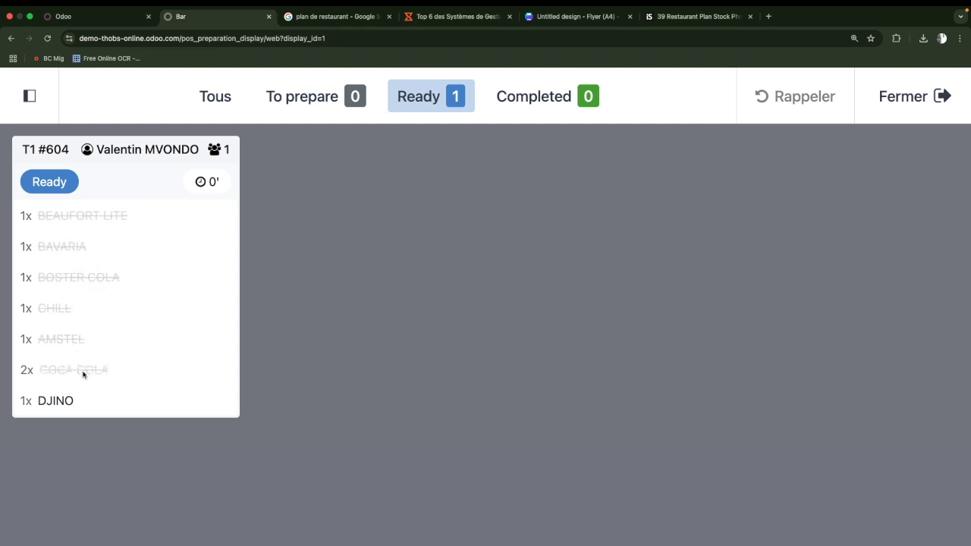
{"action": "left_click", "coordinate": [65, 401]}
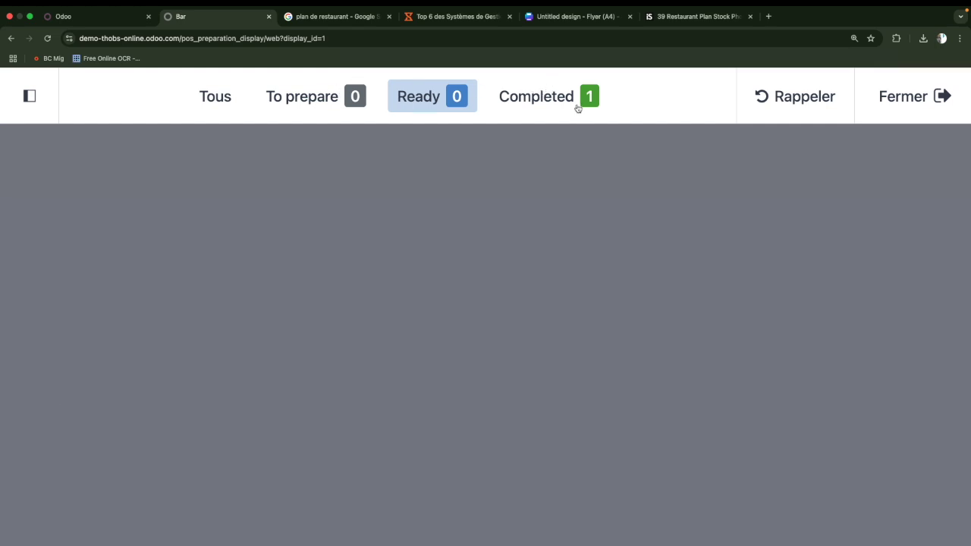
Step: Mark the table 1 order in the Completed stage as Terminé and close the Bar preparation display
{"action": "left_click", "coordinate": [550, 104]}
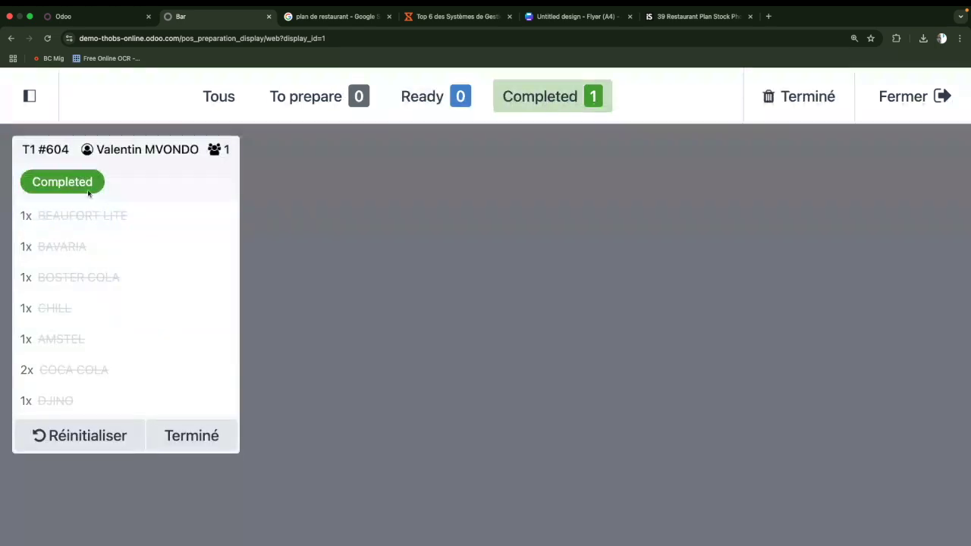
{"action": "left_click", "coordinate": [192, 437]}
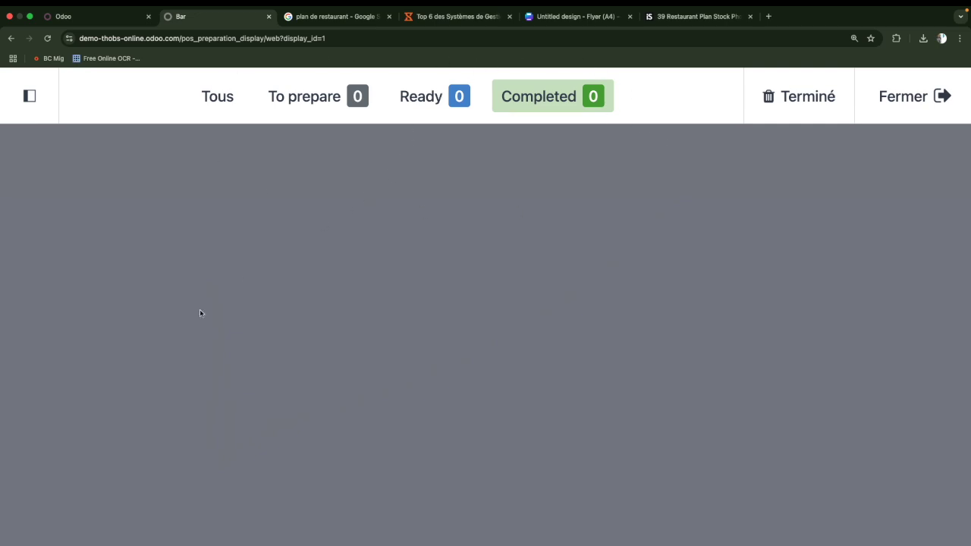
{"action": "left_click", "coordinate": [944, 100]}
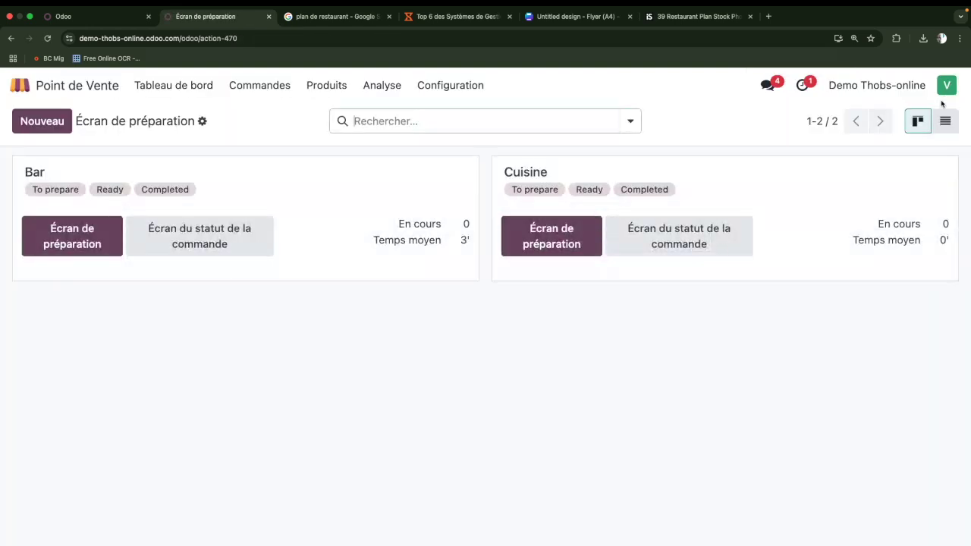
Step: Reopen the Bar preparation display and open the Cuisine preparation display in a duplicated browser tab
{"action": "left_click", "coordinate": [98, 253]}
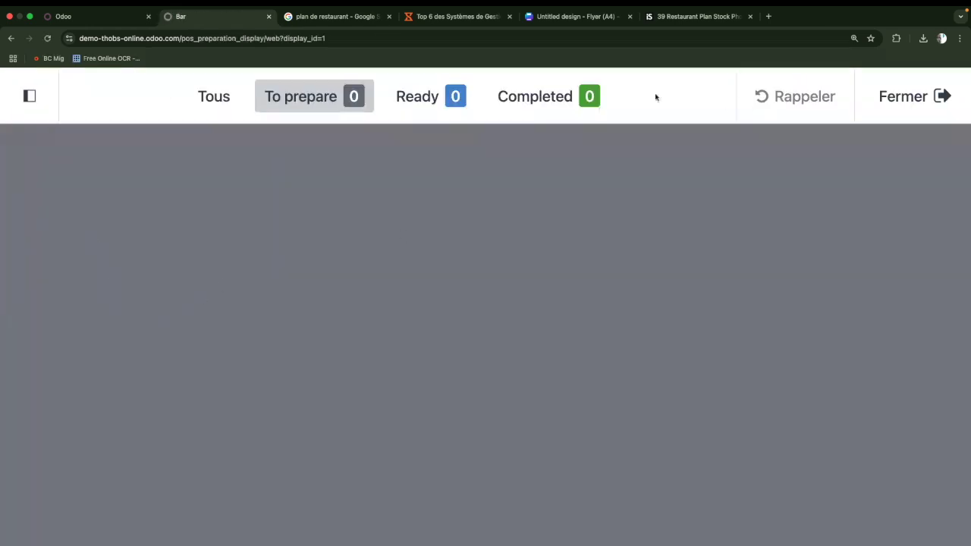
{"action": "right_click", "coordinate": [225, 18]}
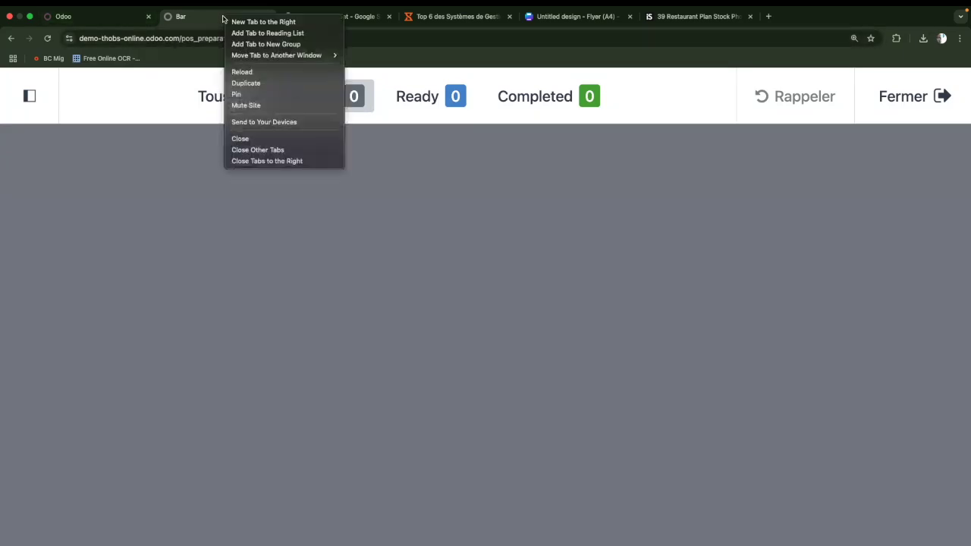
{"action": "left_click", "coordinate": [299, 82]}
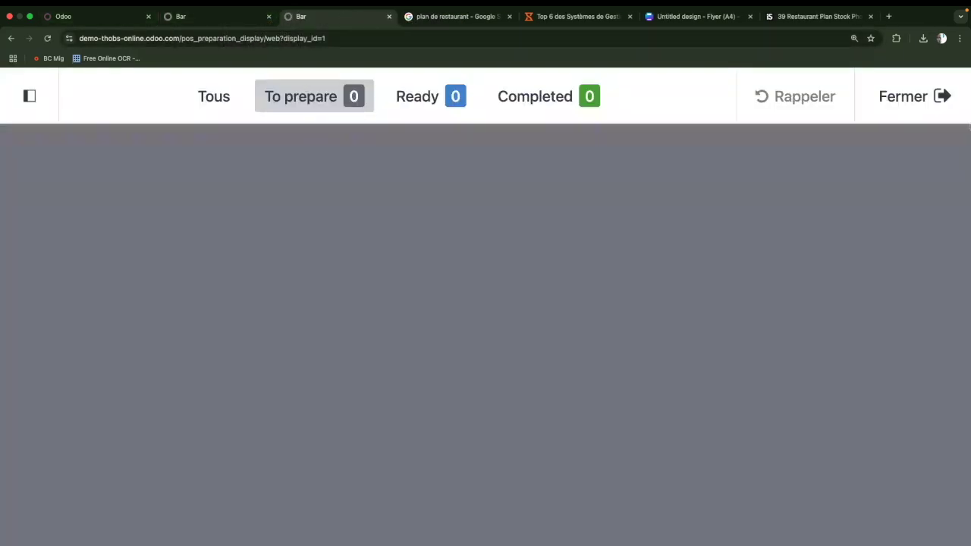
{"action": "left_click", "coordinate": [941, 96]}
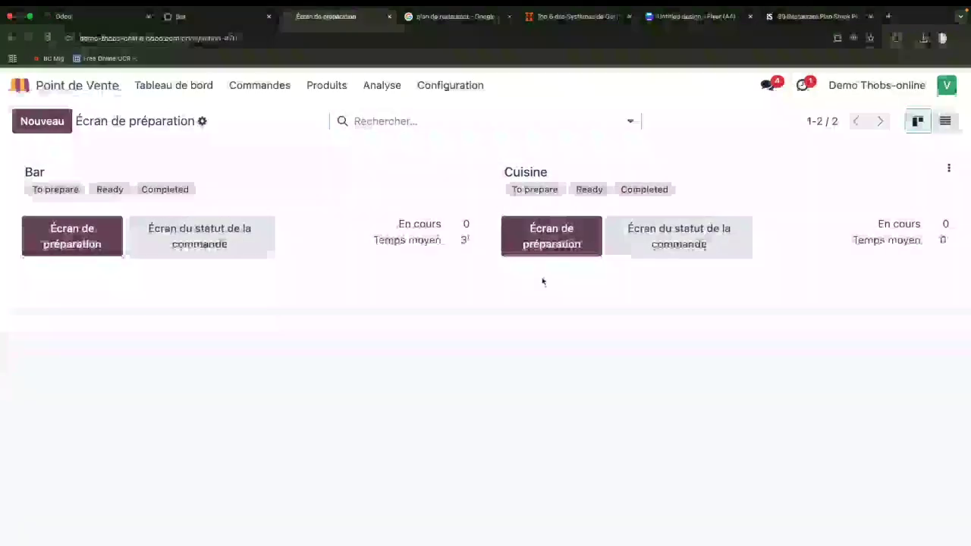
{"action": "left_click", "coordinate": [561, 235]}
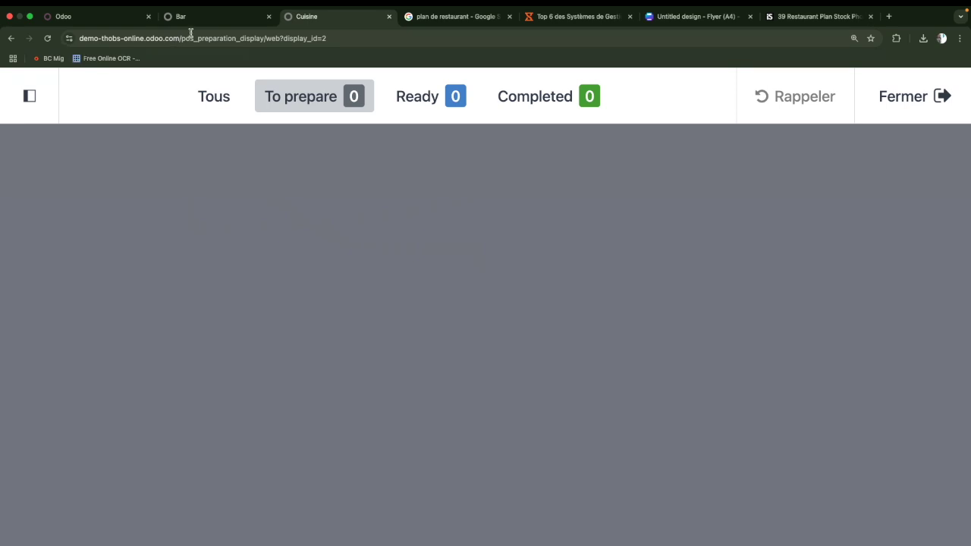
Step: Return to the original Point de Vente tab and resume the Resto Thobs sales session
{"action": "left_click", "coordinate": [85, 19]}
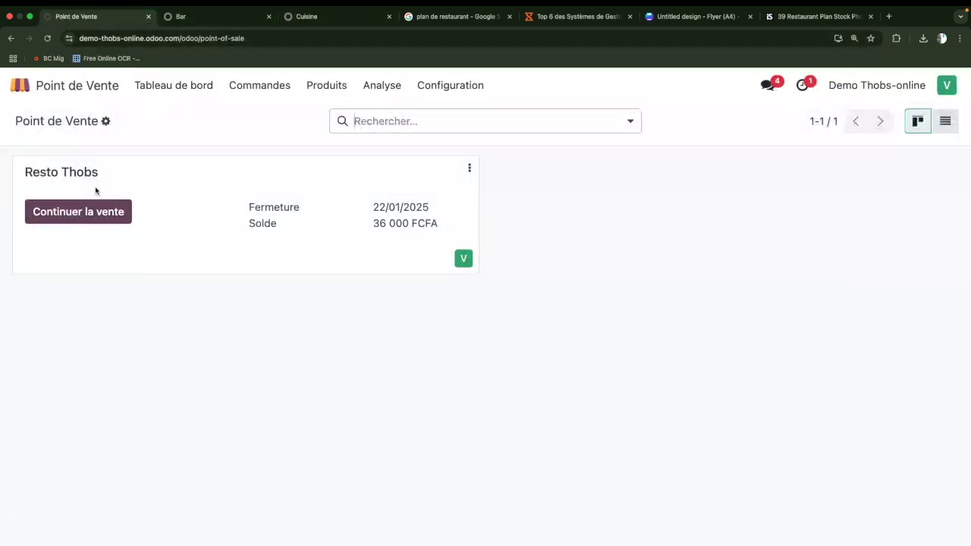
{"action": "left_click", "coordinate": [99, 213]}
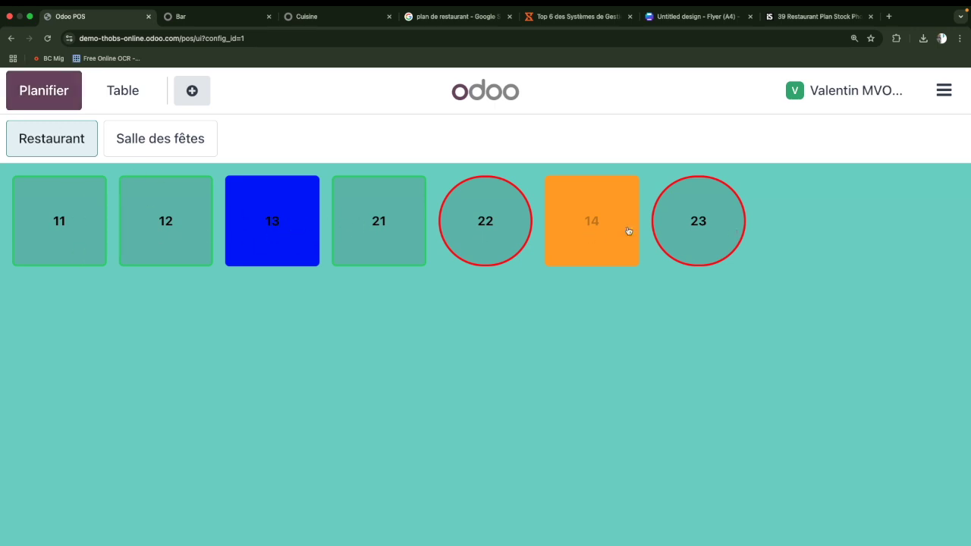
Step: In the Salle des fêtes floor plan, release table 711 and open table 1
{"action": "left_click", "coordinate": [180, 149]}
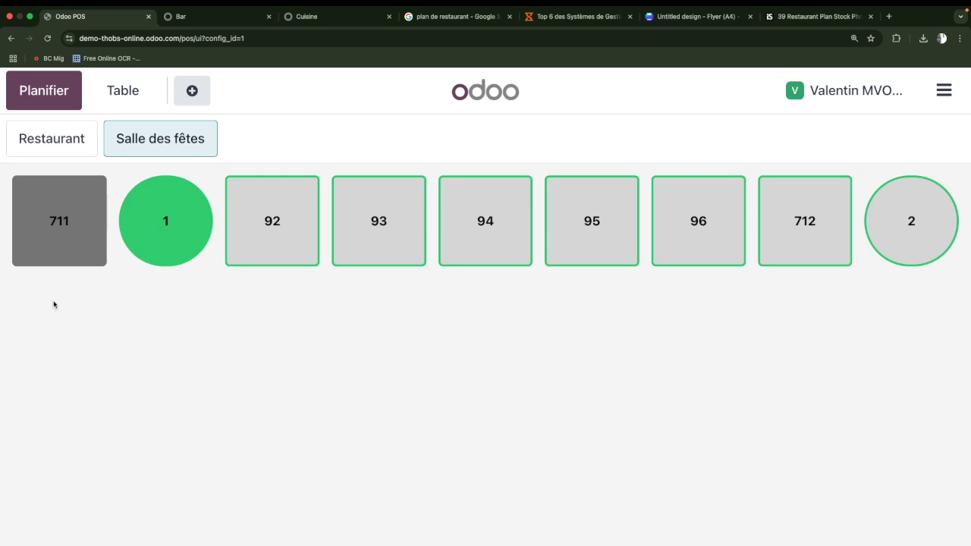
{"action": "left_click", "coordinate": [70, 256]}
{"action": "left_click", "coordinate": [183, 326]}
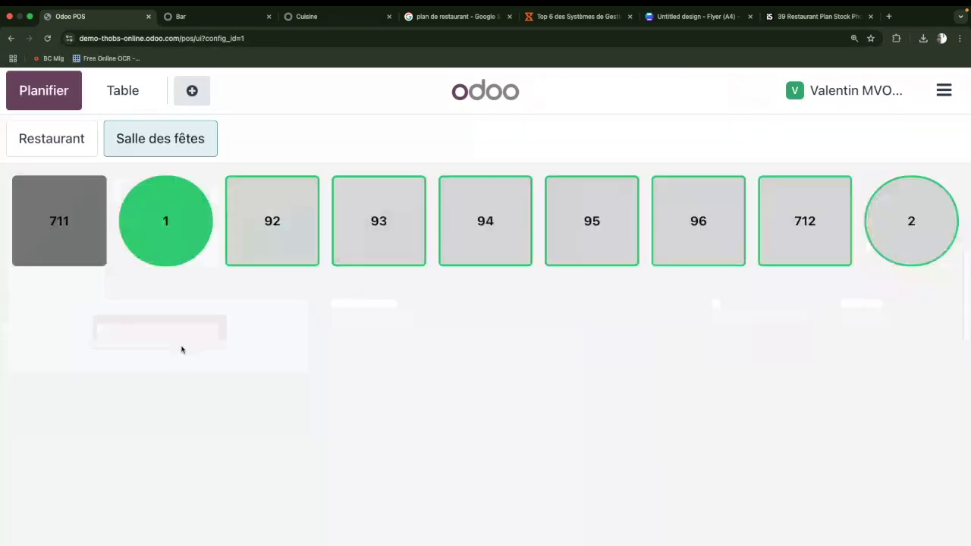
{"action": "left_click", "coordinate": [184, 230]}
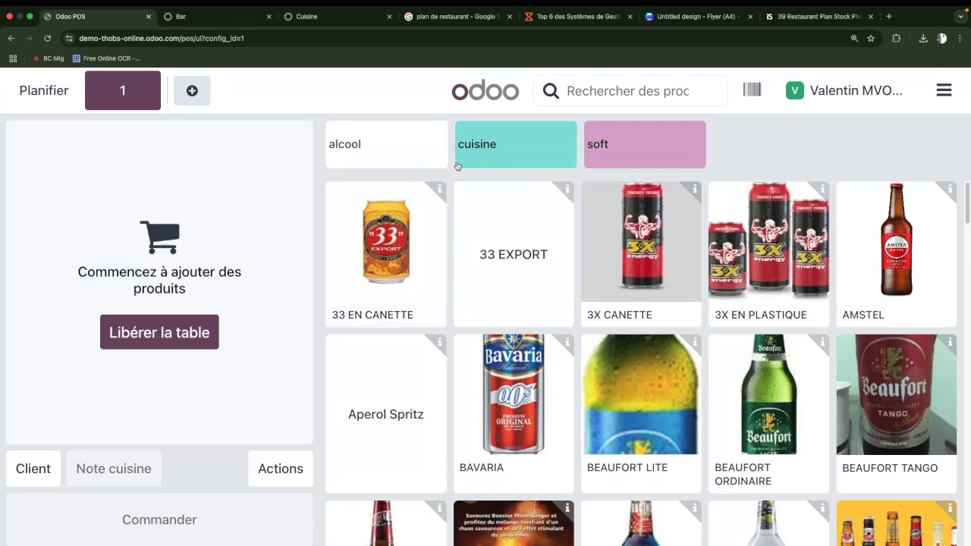
Step: Add one BOSTER GINGER, RACINE, TONIC and COLA plus four Cosmopolitan from the cocktail category, and send the order for preparation
{"action": "left_click", "coordinate": [642, 150]}
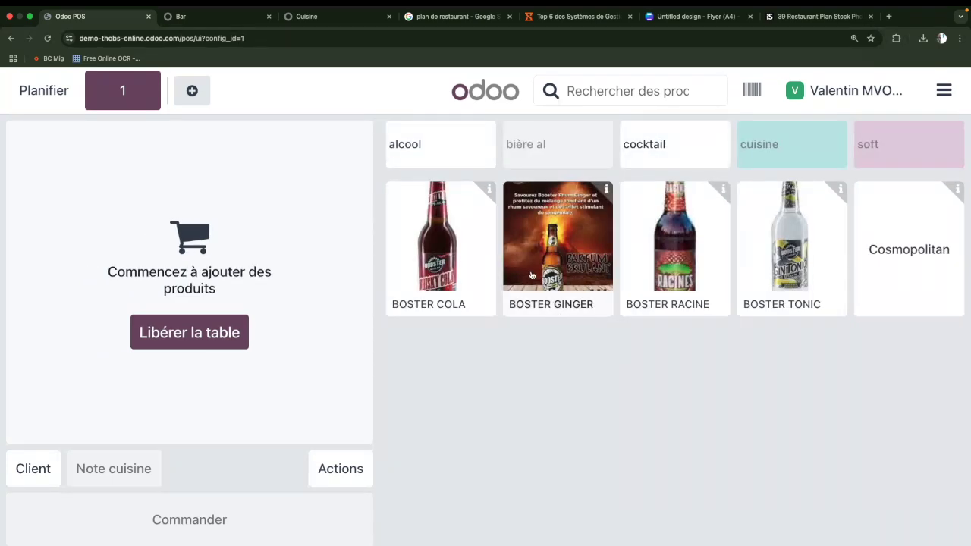
{"action": "left_click", "coordinate": [532, 274]}
{"action": "left_click", "coordinate": [675, 251]}
{"action": "left_click", "coordinate": [759, 256]}
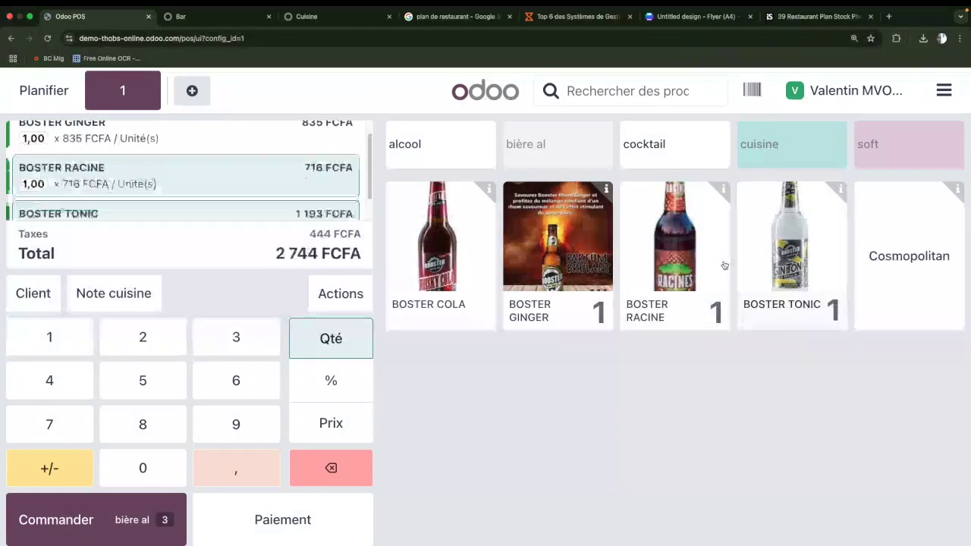
{"action": "left_click", "coordinate": [435, 241]}
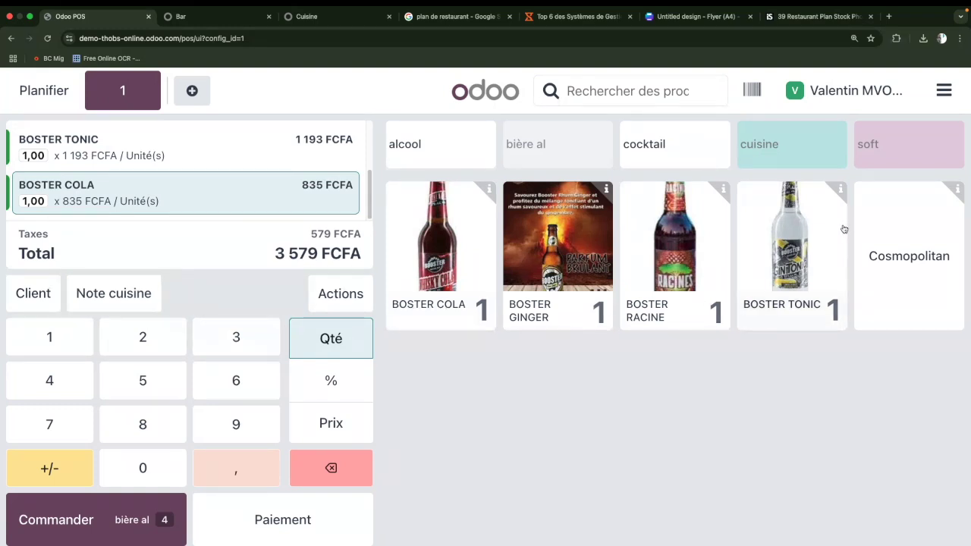
{"action": "double_click", "coordinate": [897, 227]}
{"action": "double_click", "coordinate": [897, 227]}
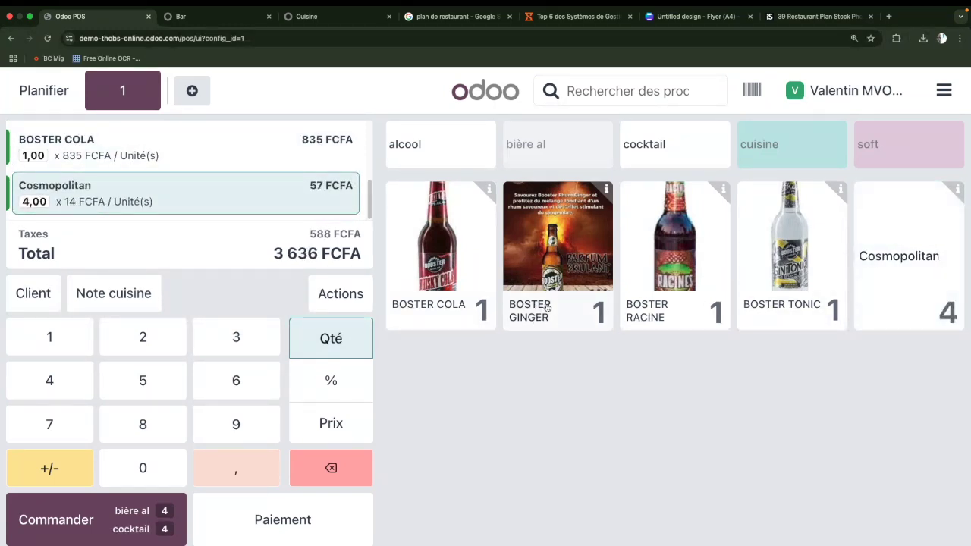
{"action": "left_click", "coordinate": [64, 525]}
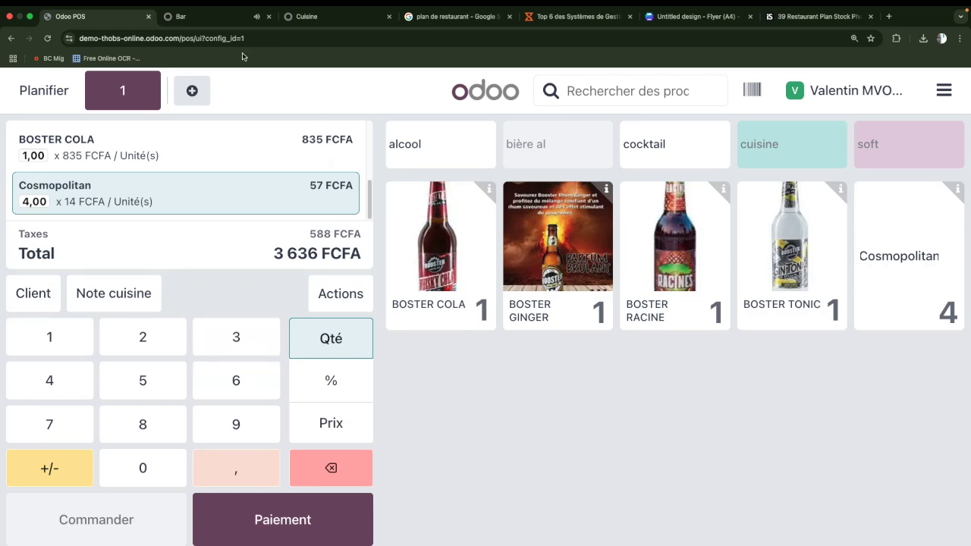
Step: On the Bar preparation display, show the To prepare orders and check off every drink on the table 1 order
{"action": "left_click", "coordinate": [232, 23]}
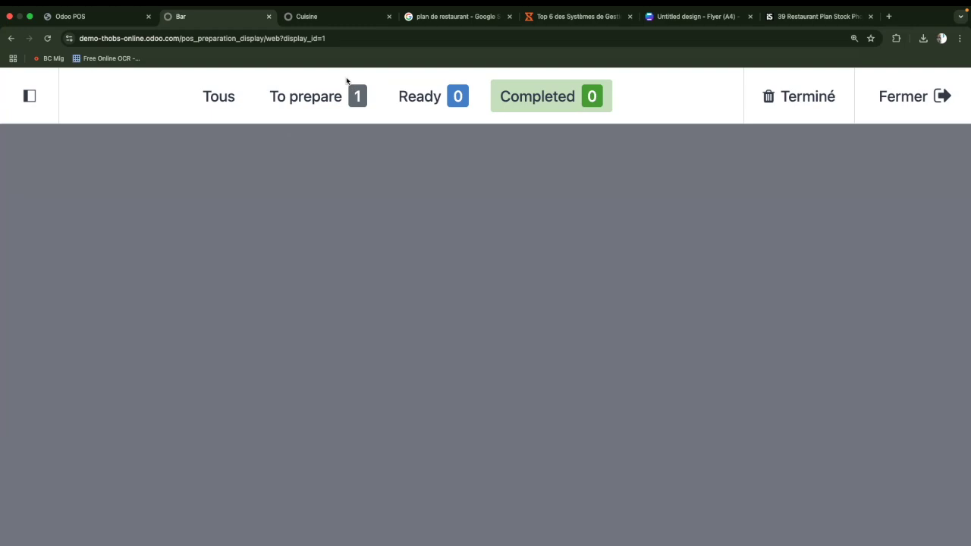
{"action": "left_click", "coordinate": [308, 103]}
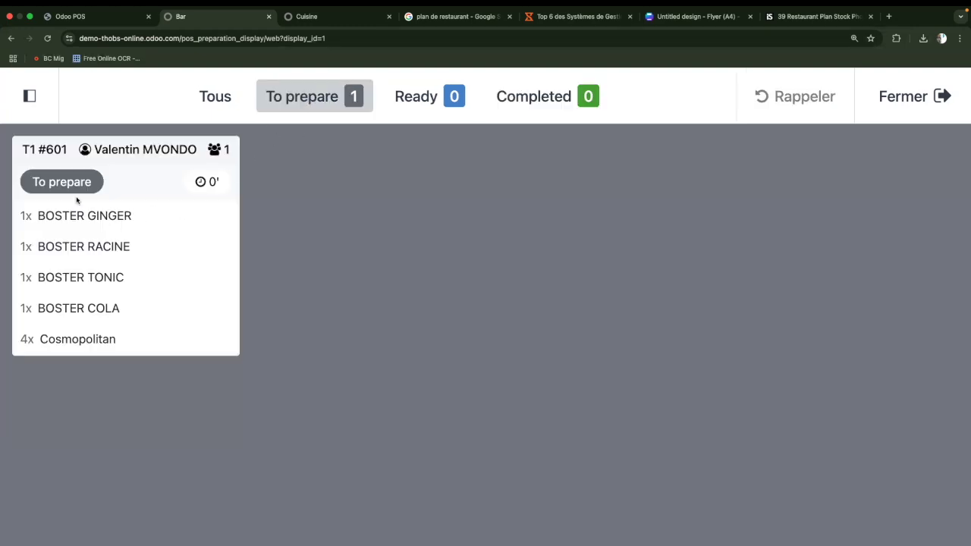
{"action": "left_click", "coordinate": [119, 216]}
{"action": "left_click", "coordinate": [112, 246]}
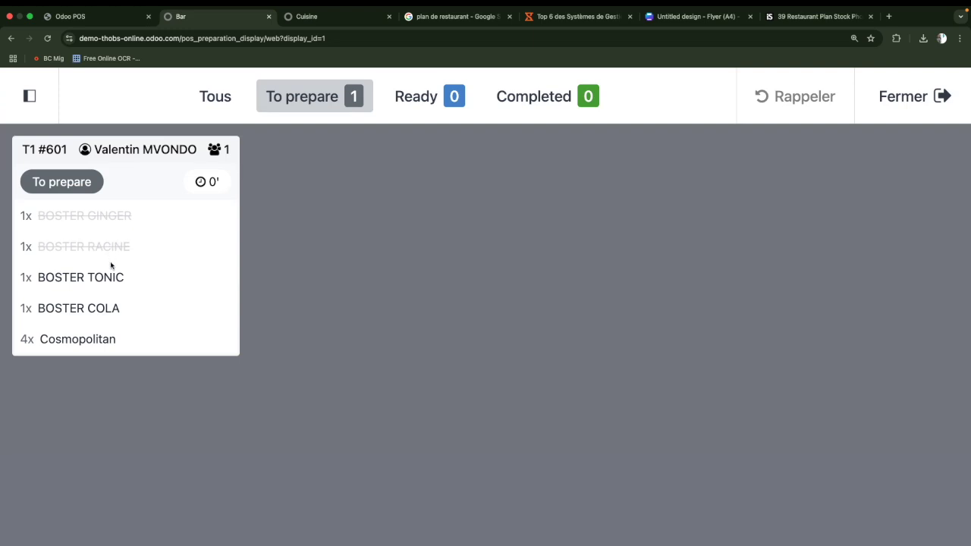
{"action": "left_click", "coordinate": [109, 277]}
{"action": "left_click", "coordinate": [110, 308]}
{"action": "left_click", "coordinate": [101, 340]}
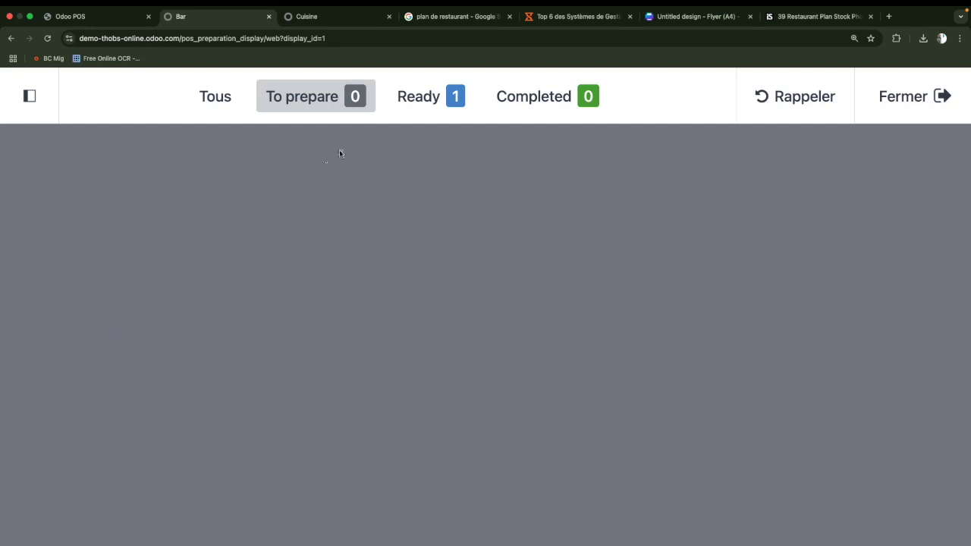
Step: Move the table 1 order from Ready to Completed and mark it as Terminé
{"action": "left_click", "coordinate": [425, 102]}
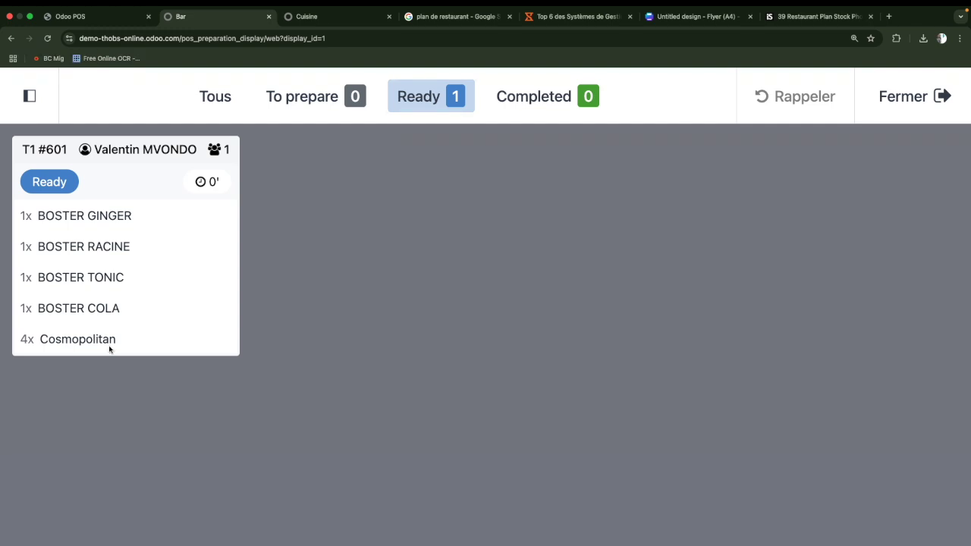
{"action": "left_click", "coordinate": [215, 152]}
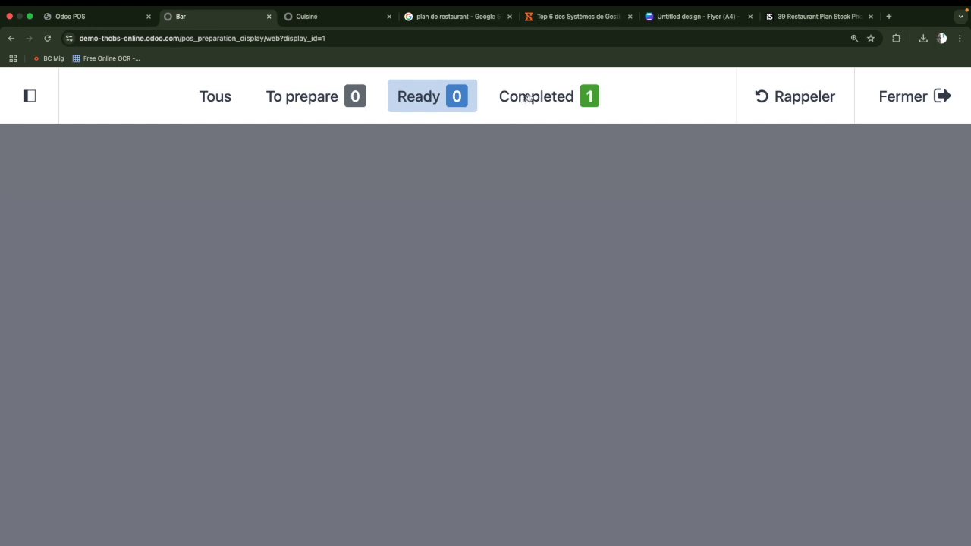
{"action": "left_click", "coordinate": [552, 99]}
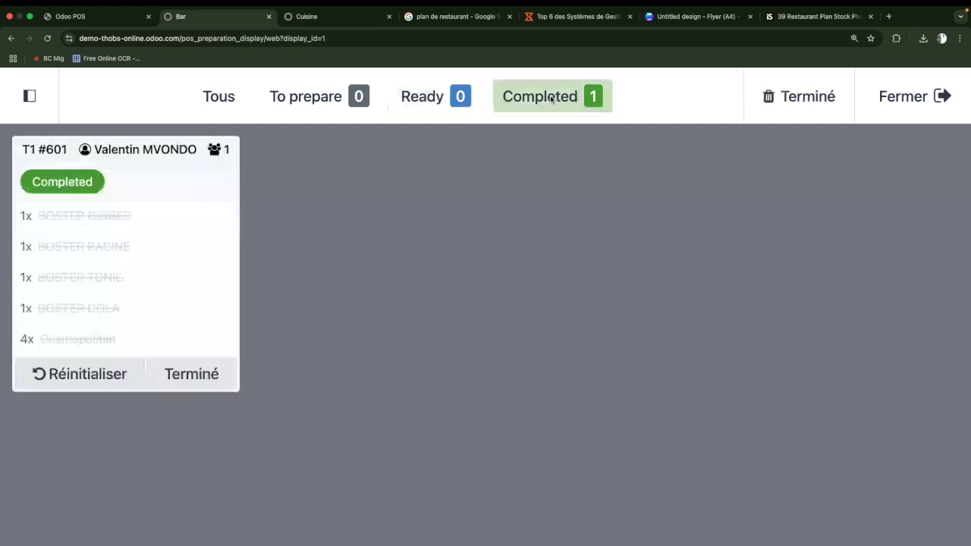
{"action": "left_click", "coordinate": [207, 375]}
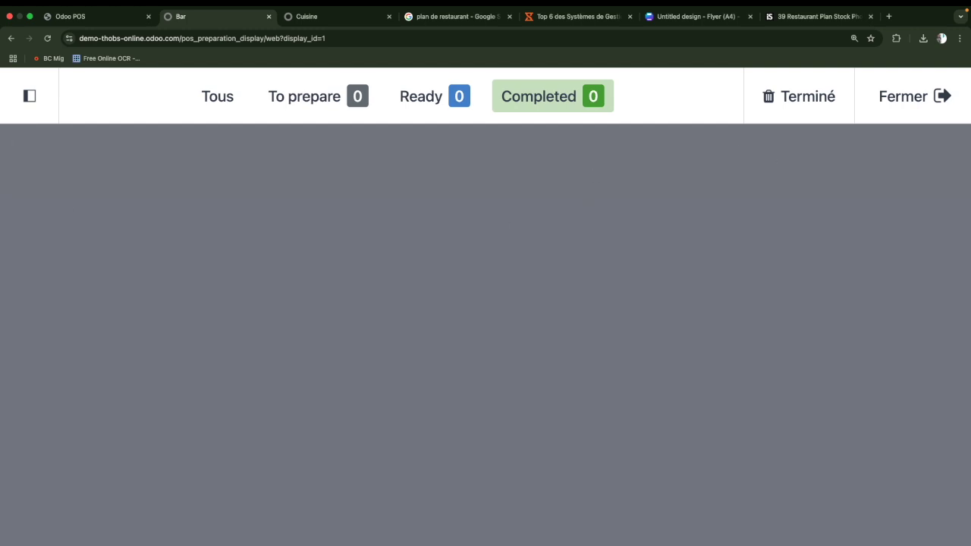
Step: Return to the point of sale and add a Menu standard with salade verte, Spaghetti Bolognese and Meringues et double crème to table 1
{"action": "left_click", "coordinate": [82, 17]}
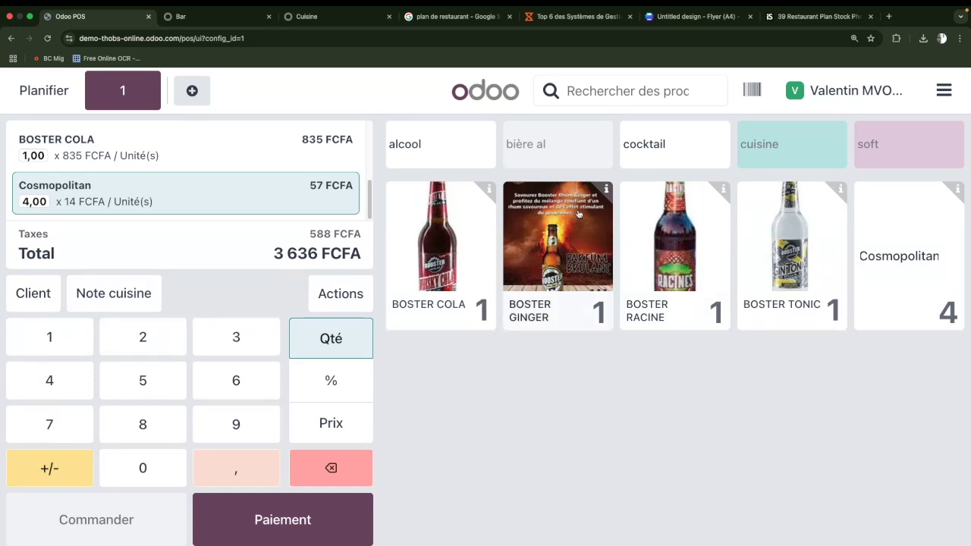
{"action": "left_click", "coordinate": [770, 144]}
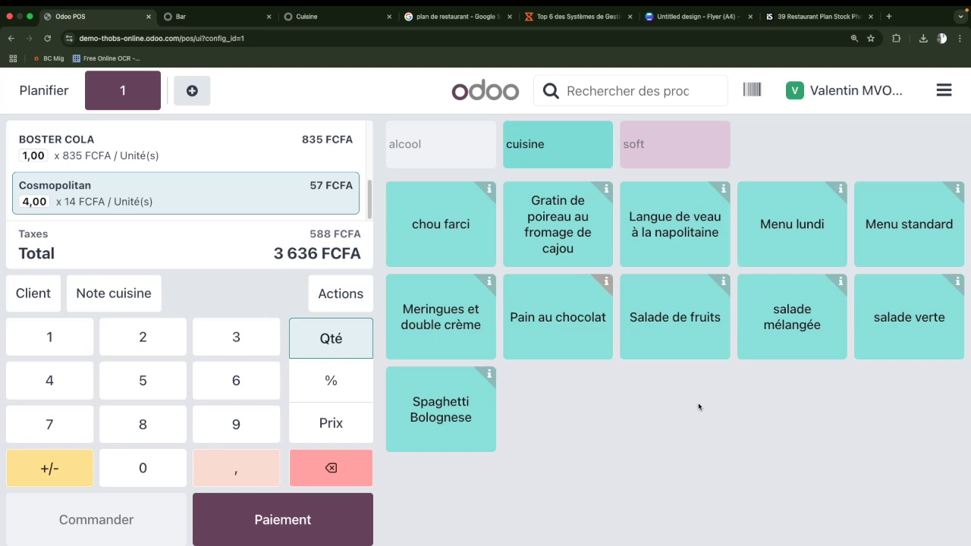
{"action": "left_click", "coordinate": [911, 232]}
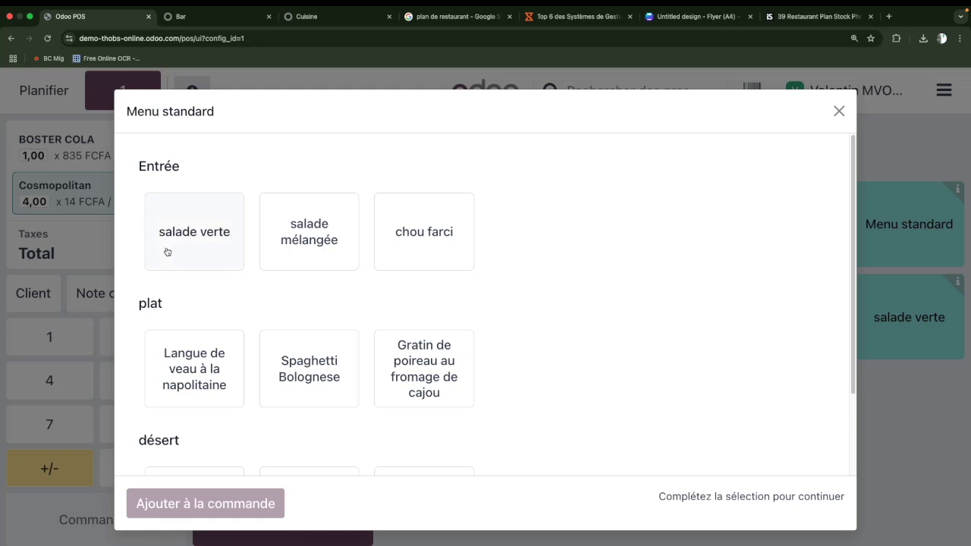
{"action": "left_click", "coordinate": [203, 226]}
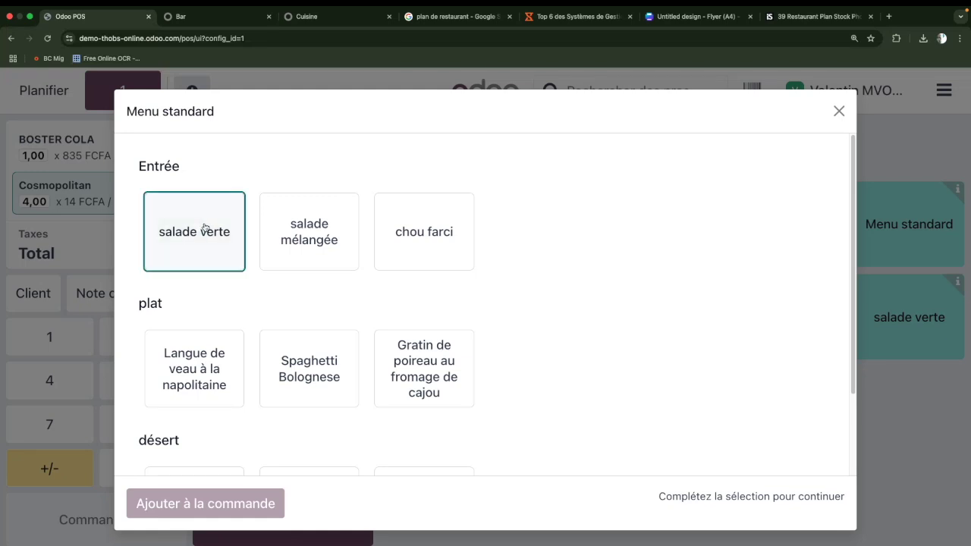
{"action": "left_click", "coordinate": [305, 362]}
{"action": "scroll", "coordinate": [259, 421], "scroll_direction": "down", "scroll_amount": 3}
{"action": "left_click", "coordinate": [327, 409]}
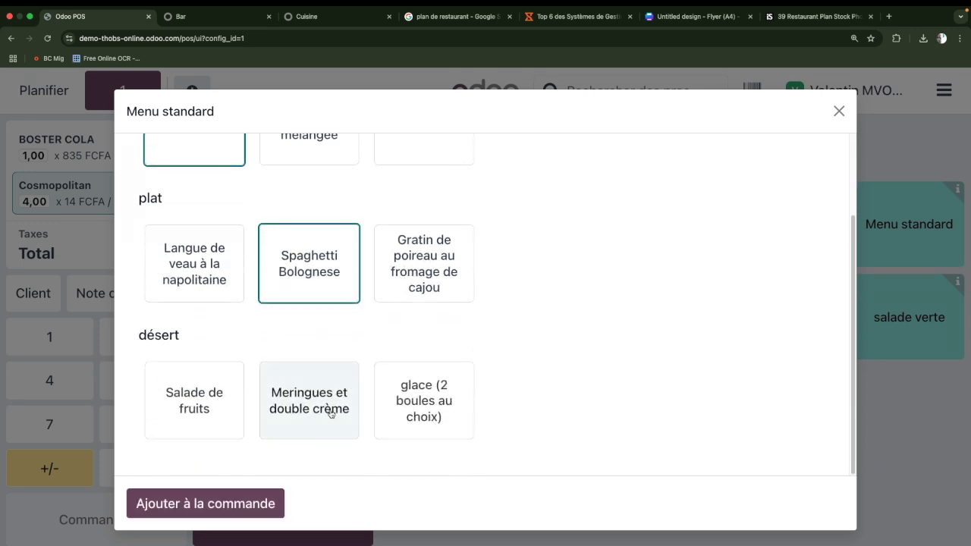
{"action": "left_click", "coordinate": [259, 504]}
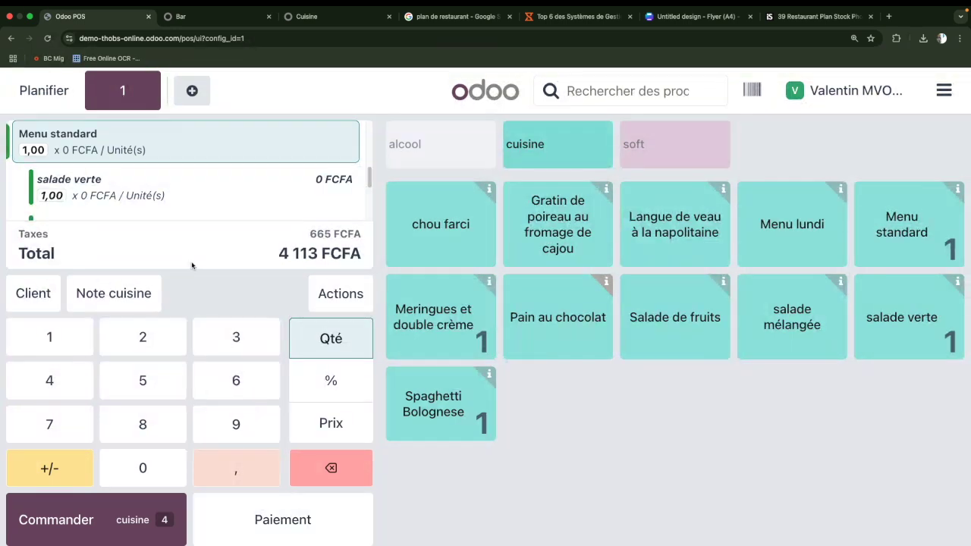
Step: Add a kitchen note to the salade verte line reading "Pas de sauce salade" and "peu de sel"
{"action": "left_click", "coordinate": [166, 187]}
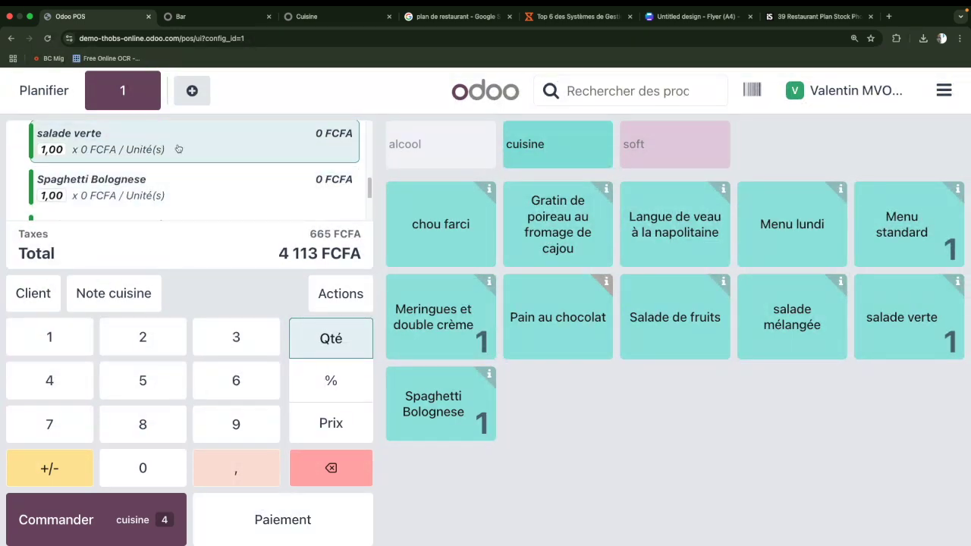
{"action": "left_click", "coordinate": [178, 149]}
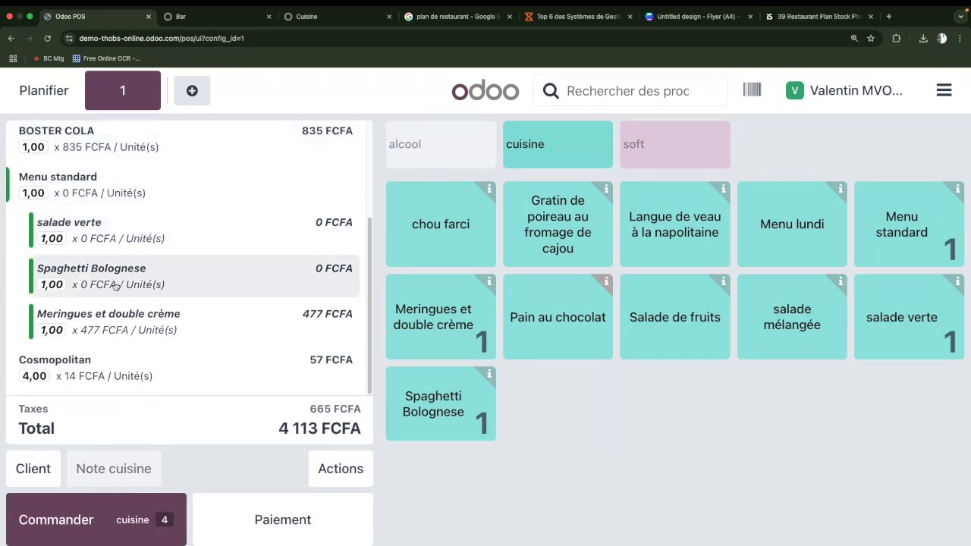
{"action": "left_click", "coordinate": [109, 236]}
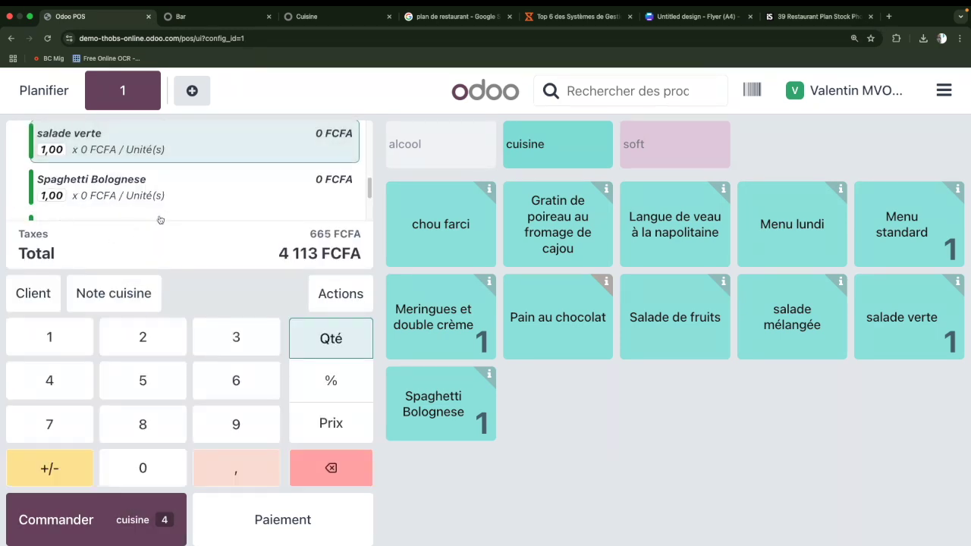
{"action": "left_click", "coordinate": [127, 296]}
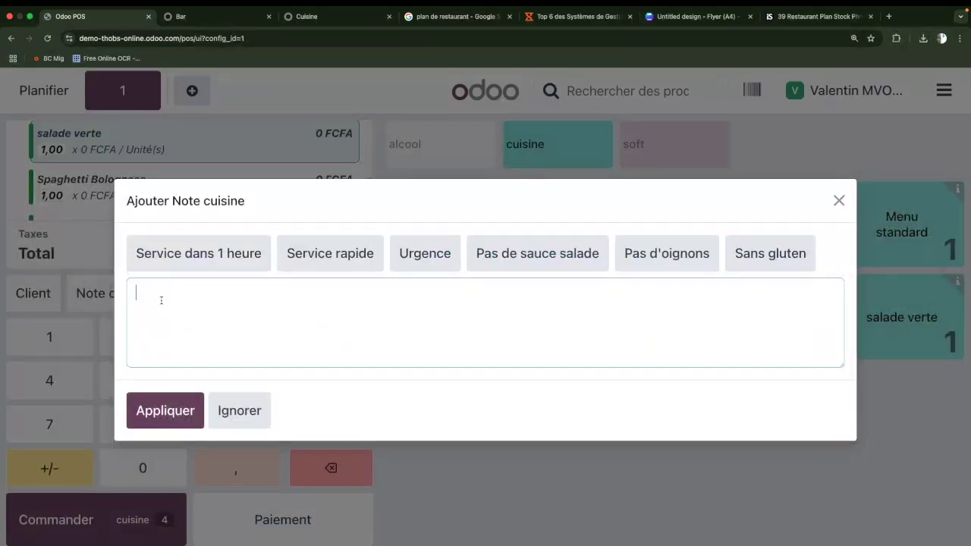
{"action": "left_click", "coordinate": [566, 261]}
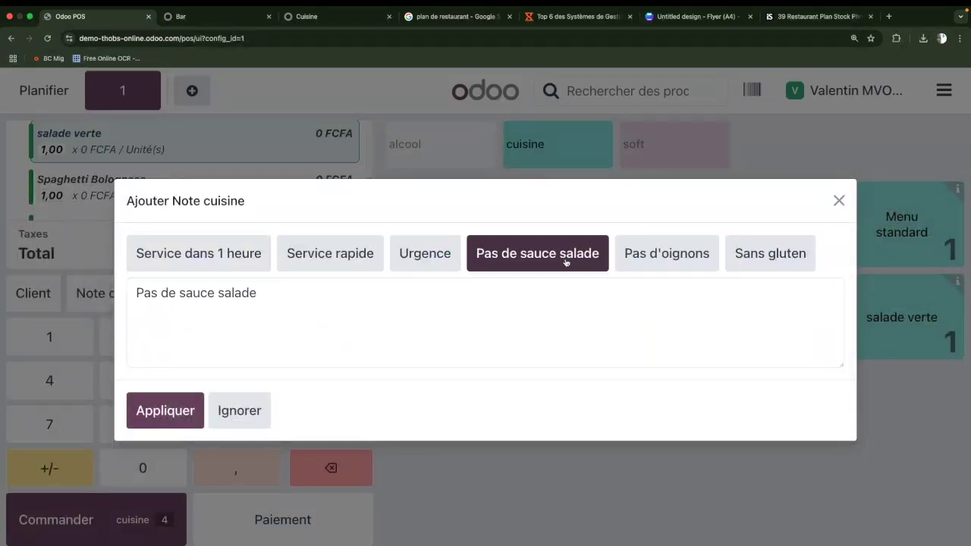
{"action": "left_click", "coordinate": [292, 297]}
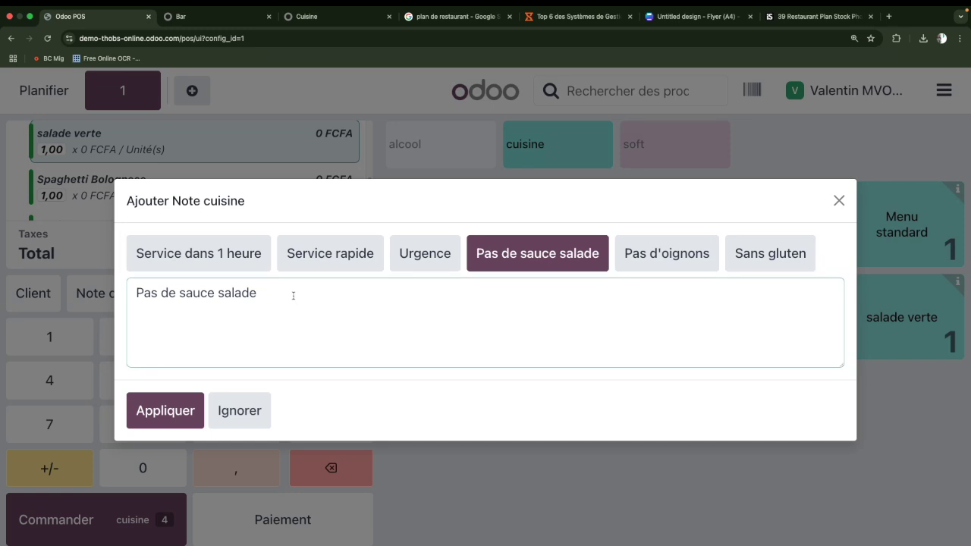
{"action": "key", "text": "Return"}
{"action": "type", "text": "peu de sel"}
{"action": "left_click", "coordinate": [160, 424]}
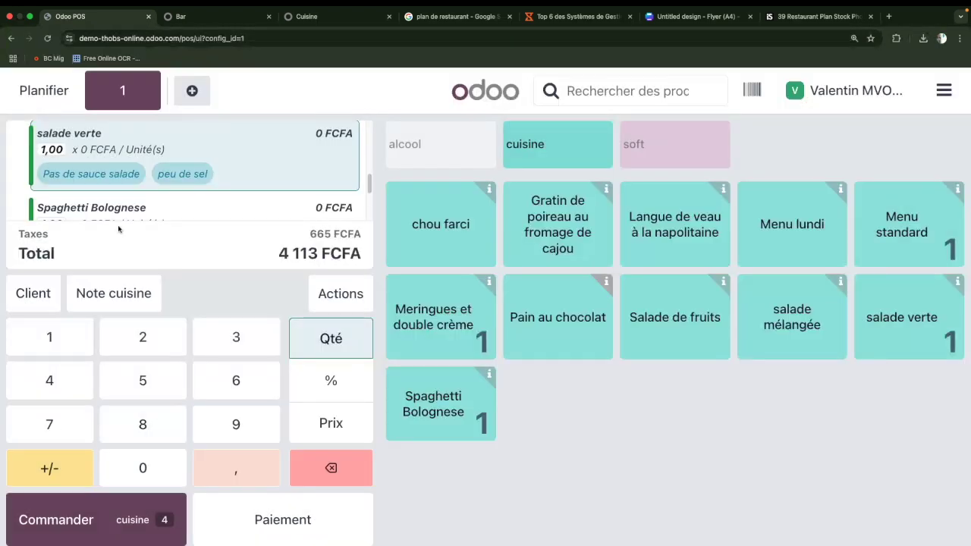
Step: Add a second Menu standard with chou farci, Langue de veau à la napolitaine and Salade de fruits to the order
{"action": "scroll", "coordinate": [201, 196], "scroll_direction": "down", "scroll_amount": 3}
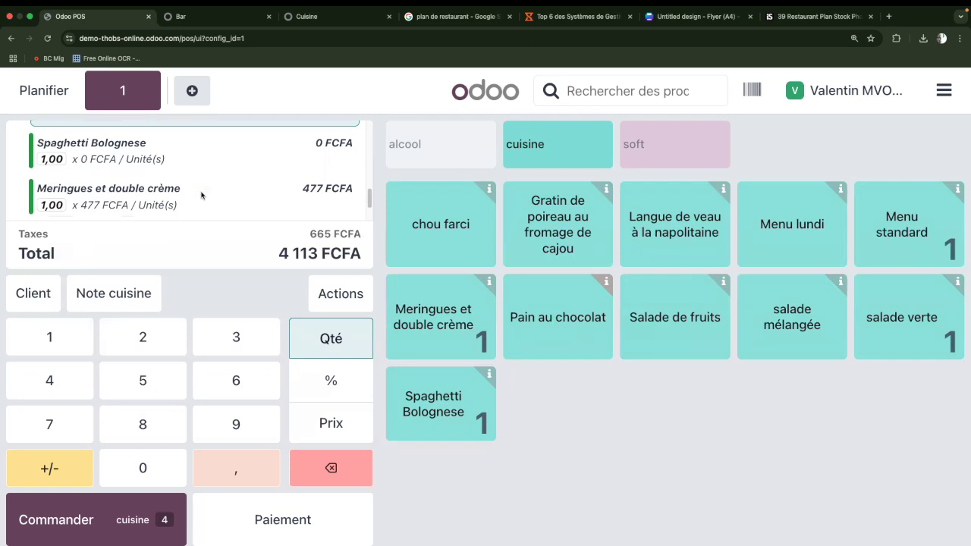
{"action": "scroll", "coordinate": [202, 197], "scroll_direction": "up", "scroll_amount": 10}
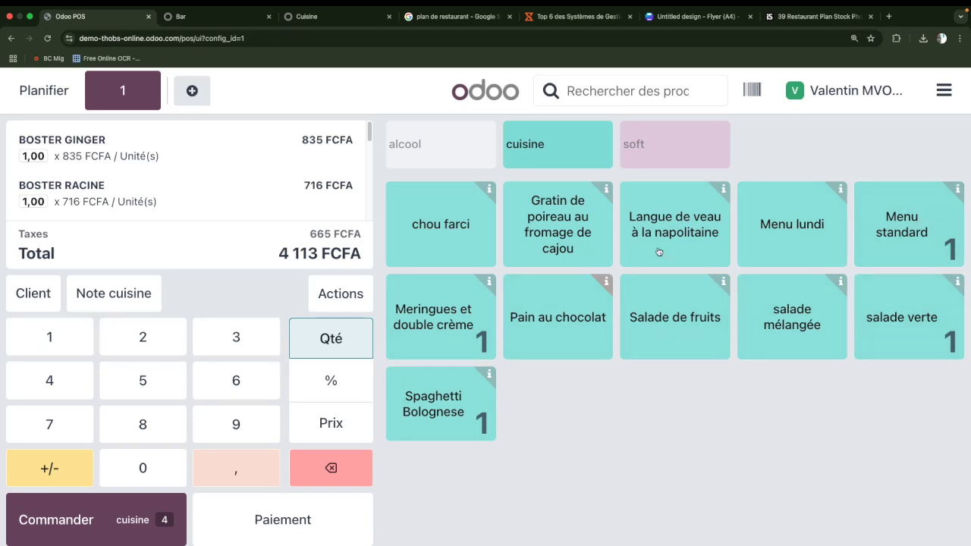
{"action": "left_click", "coordinate": [909, 220]}
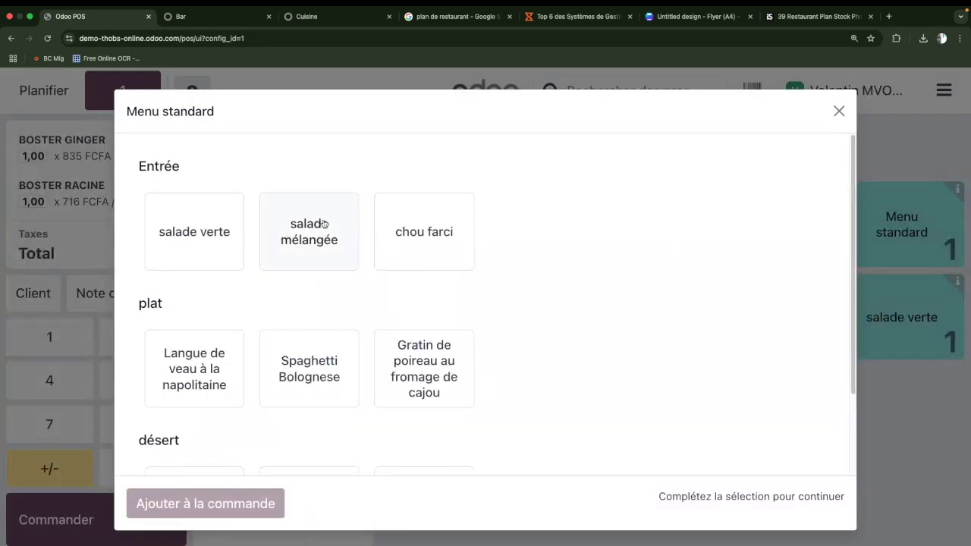
{"action": "left_click", "coordinate": [444, 228]}
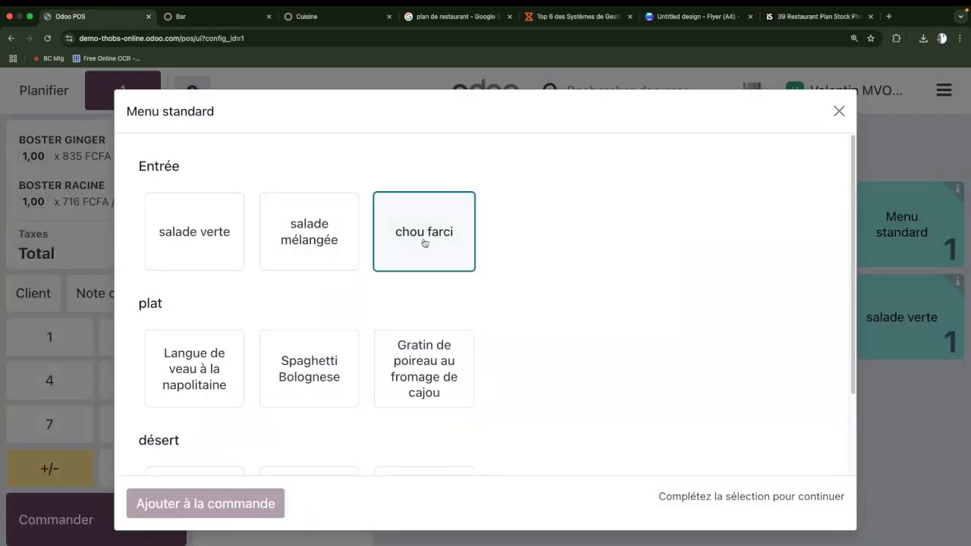
{"action": "left_click", "coordinate": [210, 363]}
{"action": "scroll", "coordinate": [492, 366], "scroll_direction": "down", "scroll_amount": 3}
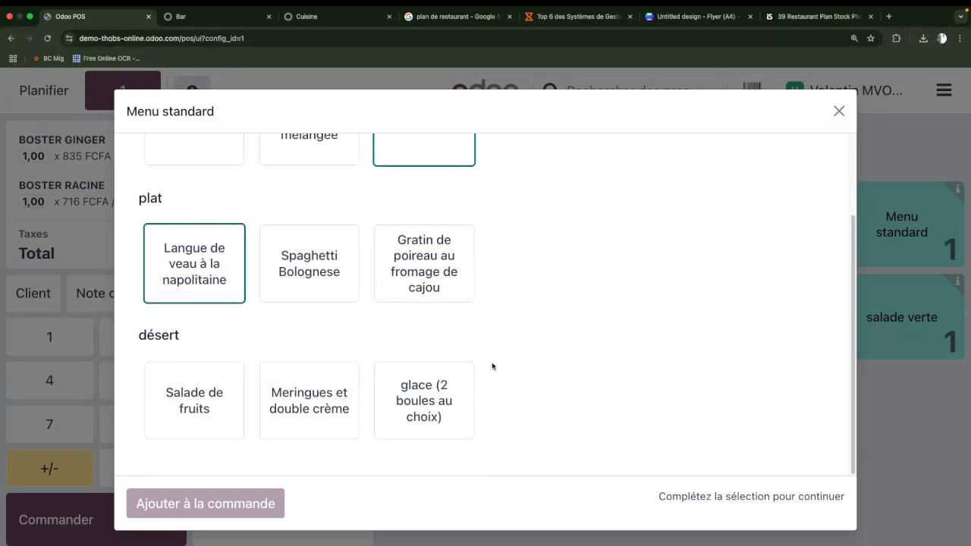
{"action": "left_click", "coordinate": [210, 409]}
{"action": "left_click", "coordinate": [242, 504]}
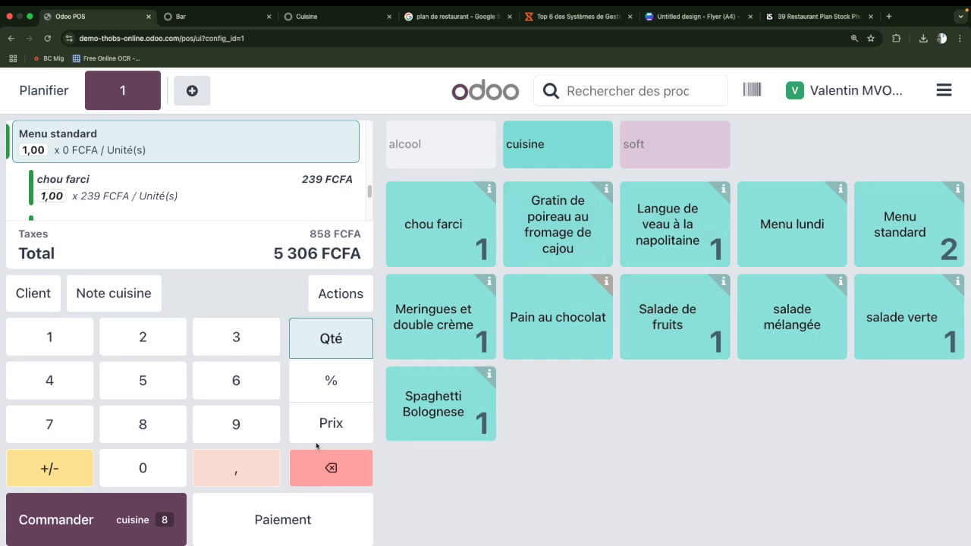
Step: Send the table 1 order to the kitchen and show the To prepare orders on the Cuisine display
{"action": "left_click", "coordinate": [56, 522]}
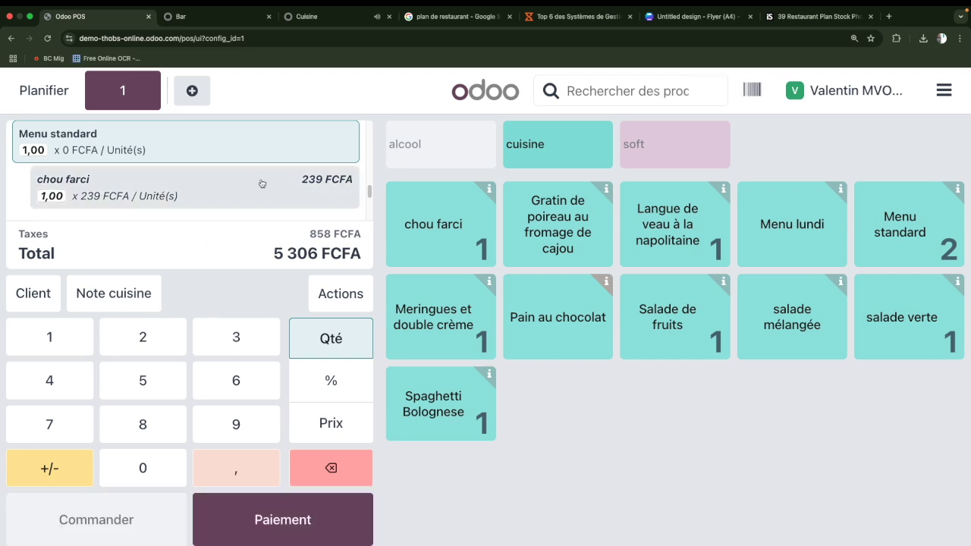
{"action": "left_click", "coordinate": [327, 22]}
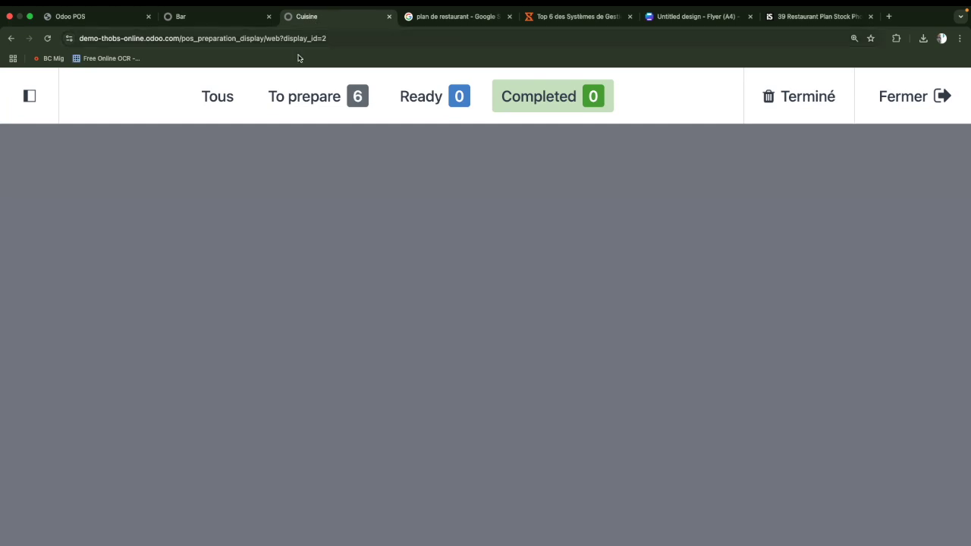
{"action": "left_click", "coordinate": [306, 101]}
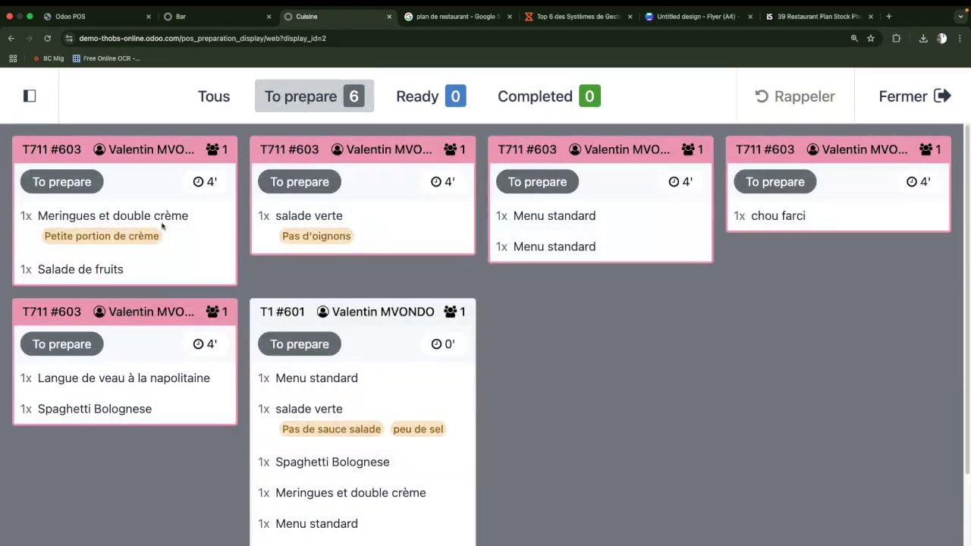
Step: Move all five T711 tickets from To prepare to Ready
{"action": "left_click", "coordinate": [218, 154]}
{"action": "left_click", "coordinate": [218, 153]}
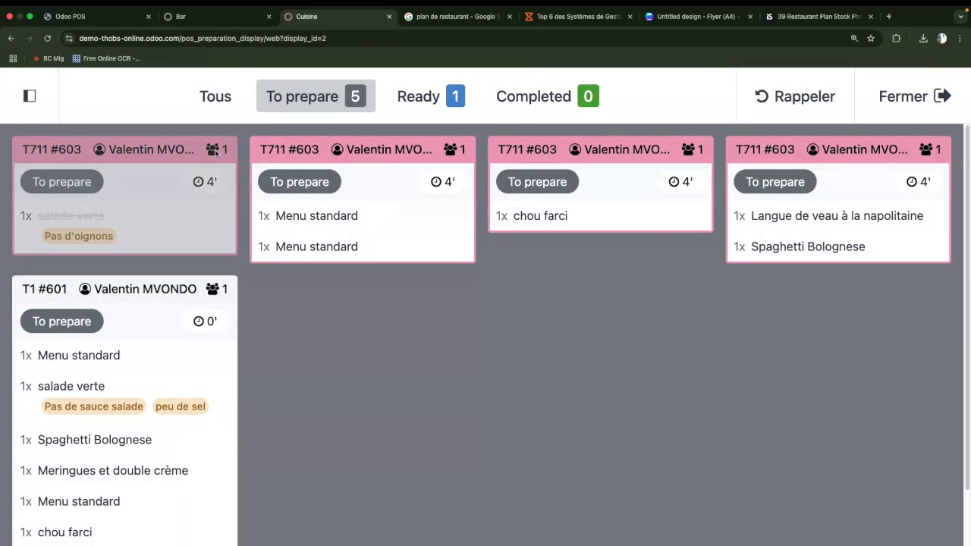
{"action": "left_click", "coordinate": [218, 153]}
{"action": "left_click", "coordinate": [217, 154]}
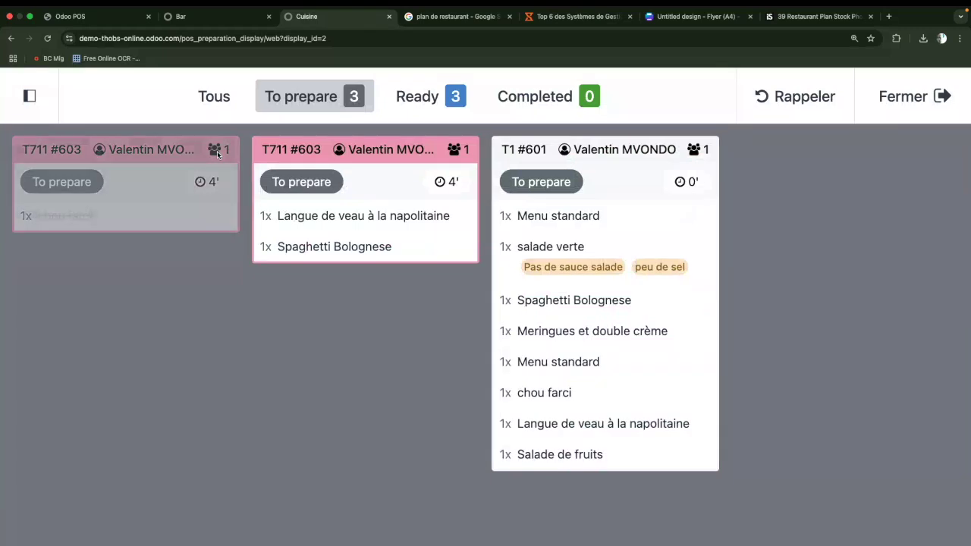
{"action": "left_click", "coordinate": [216, 153]}
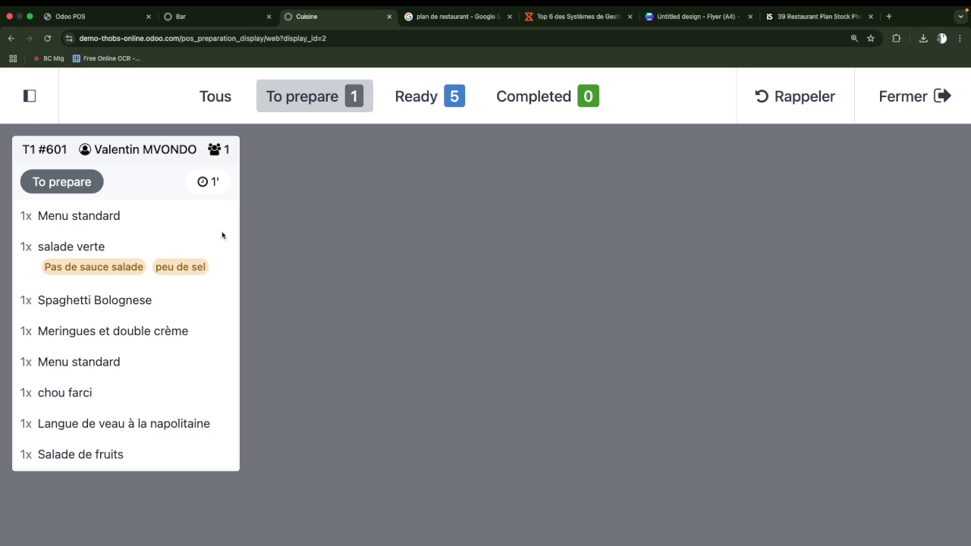
Step: Mark salade verte and chou farci as prepared on the table 1 ticket and move them to Ready
{"action": "left_click", "coordinate": [84, 249]}
{"action": "left_click", "coordinate": [74, 394]}
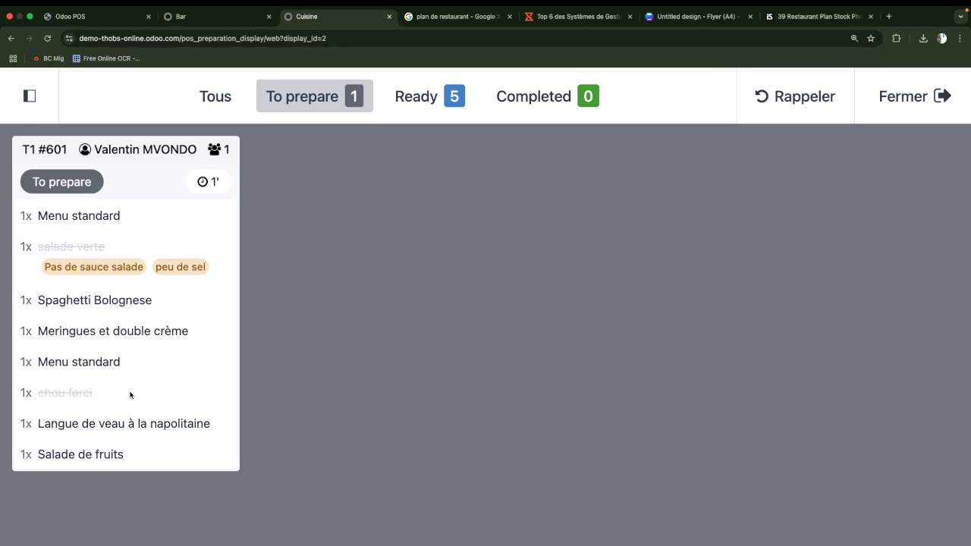
{"action": "left_click", "coordinate": [78, 188]}
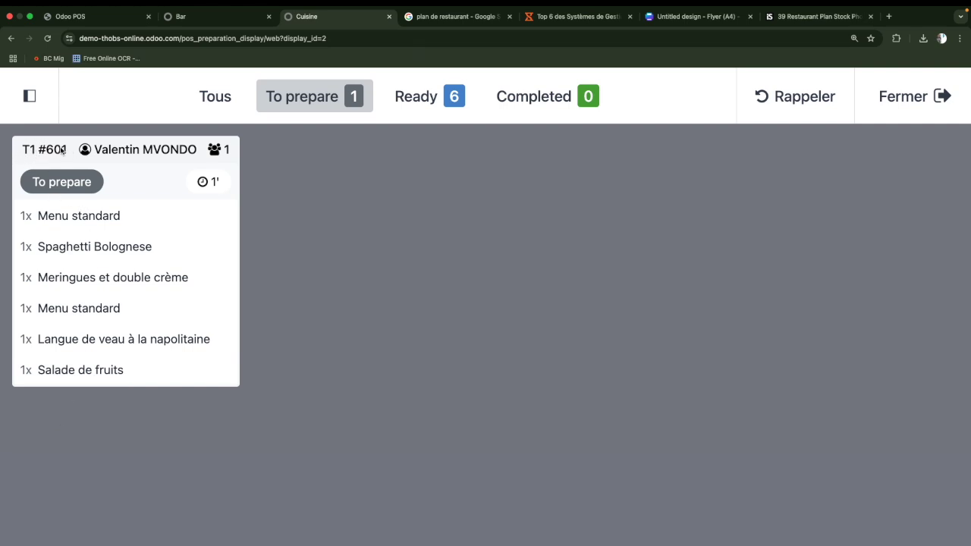
Step: Move all five T711 tickets from Ready to Completed, keeping the table 1 ticket in Ready
{"action": "left_click", "coordinate": [410, 101]}
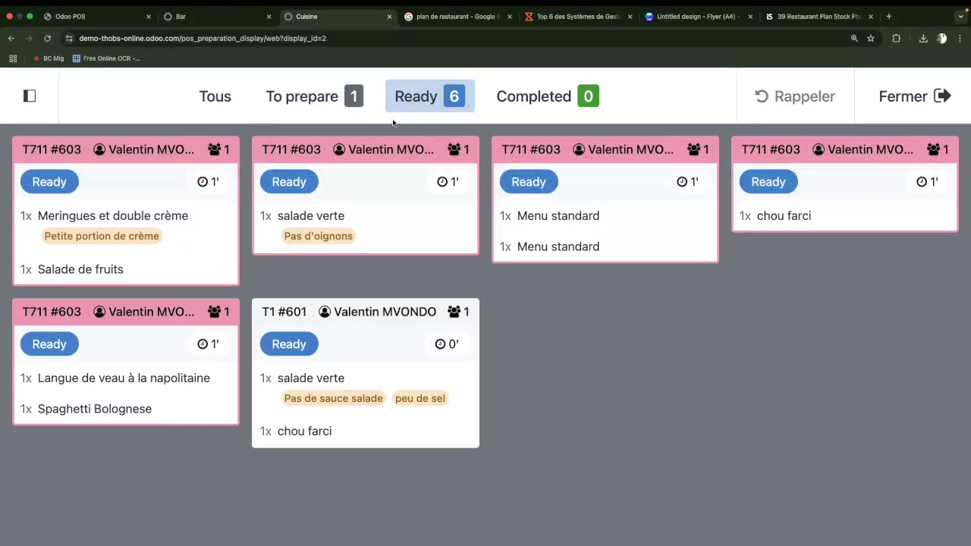
{"action": "left_click", "coordinate": [212, 150]}
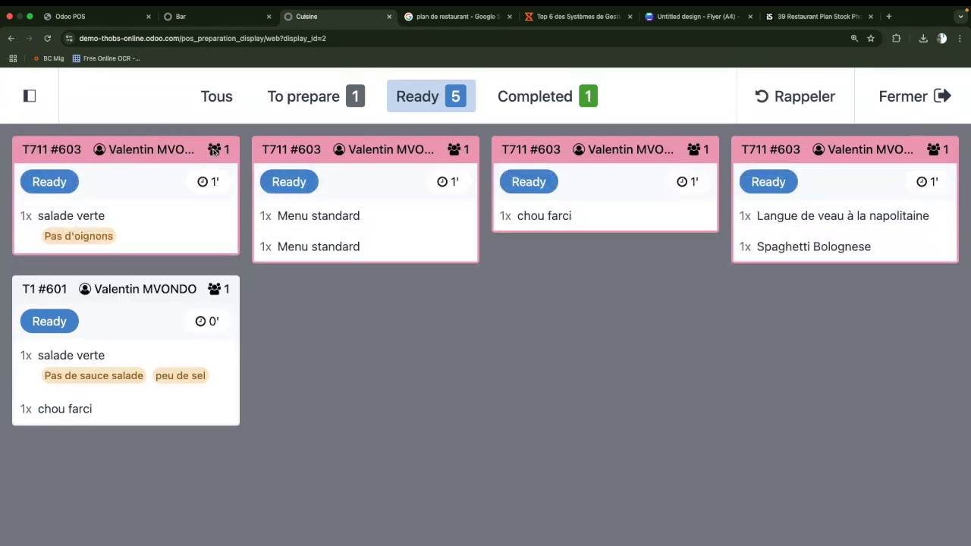
{"action": "left_click", "coordinate": [213, 151]}
{"action": "left_click", "coordinate": [213, 151]}
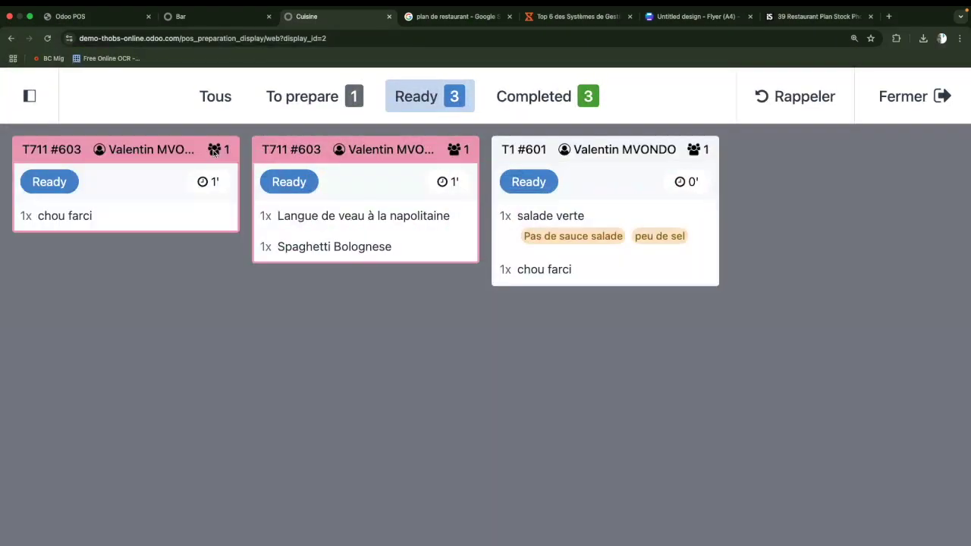
{"action": "left_click", "coordinate": [213, 151]}
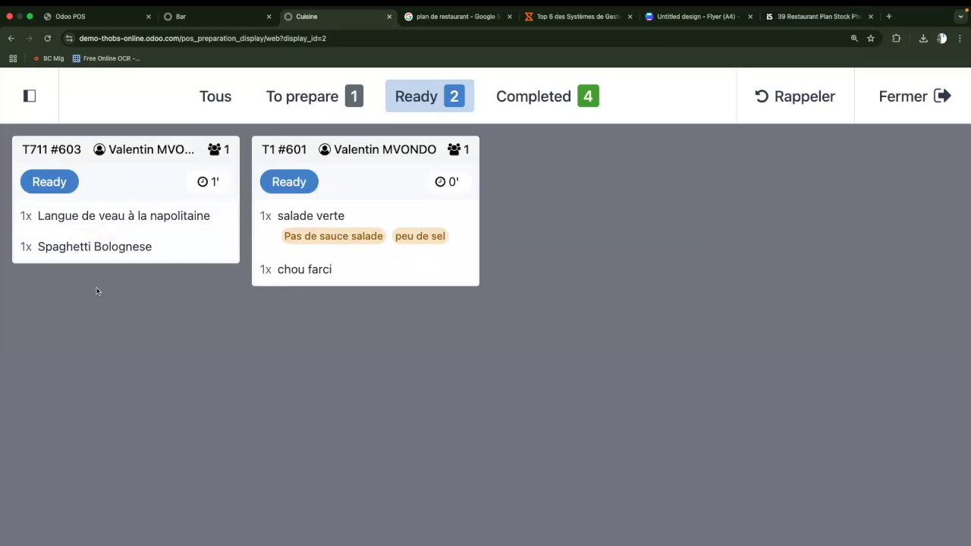
{"action": "left_click", "coordinate": [216, 153]}
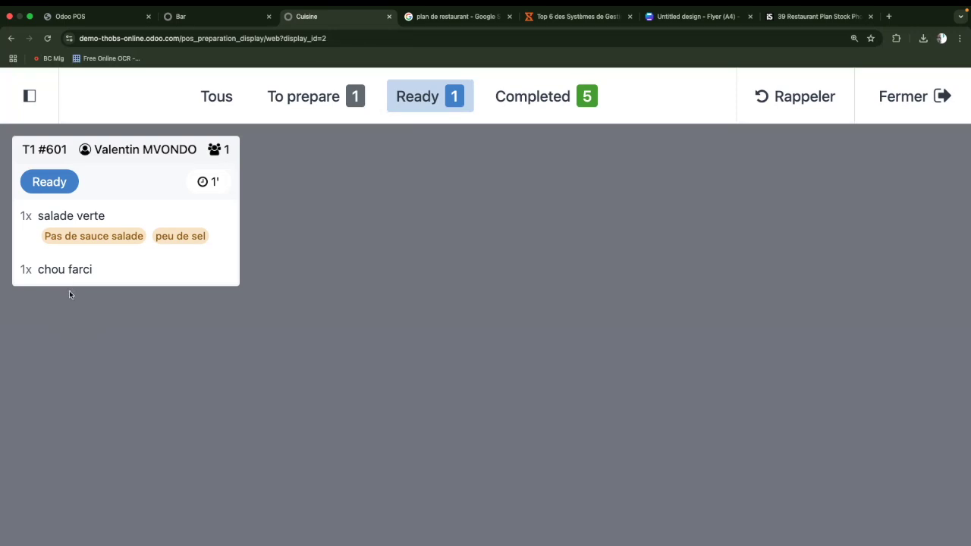
Step: Mark all five T711 tickets in the Completed stage as Terminé
{"action": "left_click", "coordinate": [558, 96]}
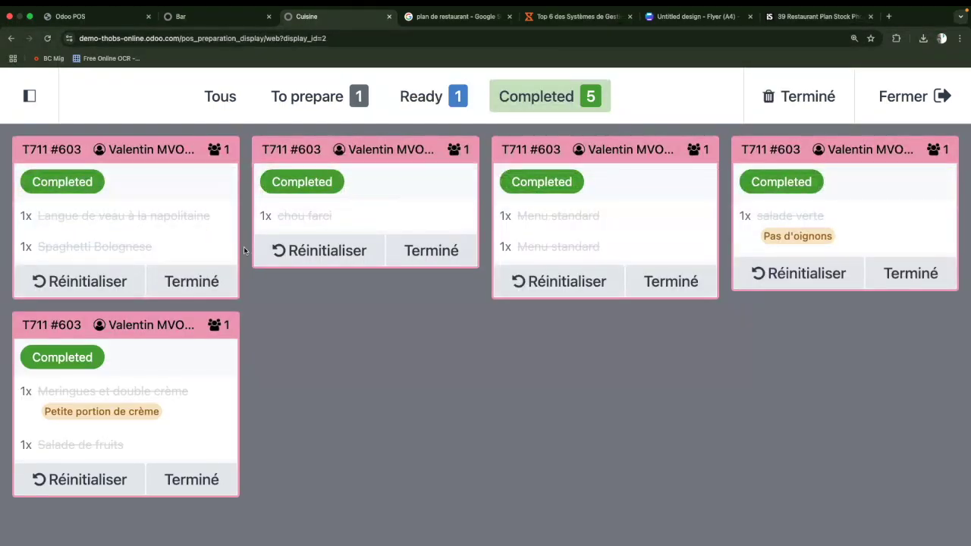
{"action": "left_click", "coordinate": [205, 281]}
{"action": "left_click", "coordinate": [205, 258]}
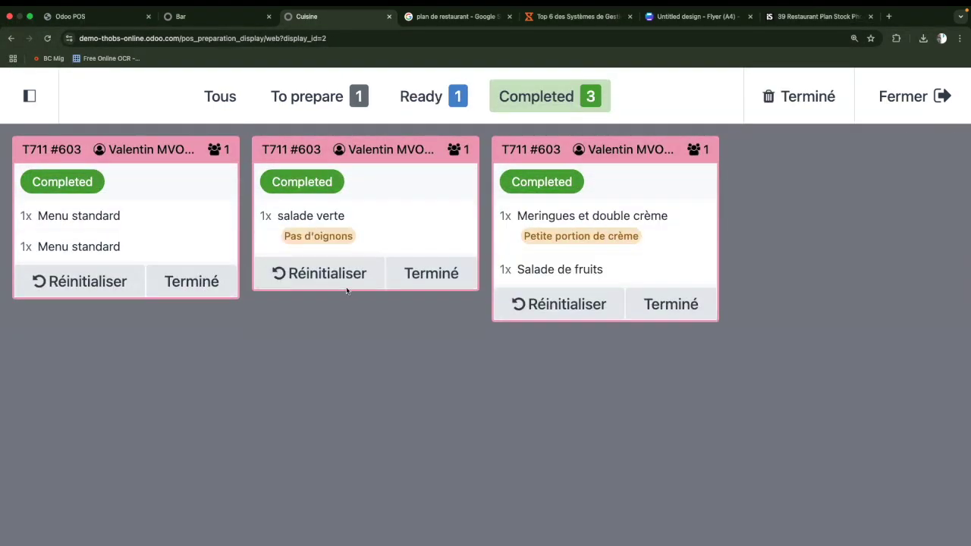
{"action": "left_click", "coordinate": [432, 273]}
{"action": "left_click", "coordinate": [190, 282]}
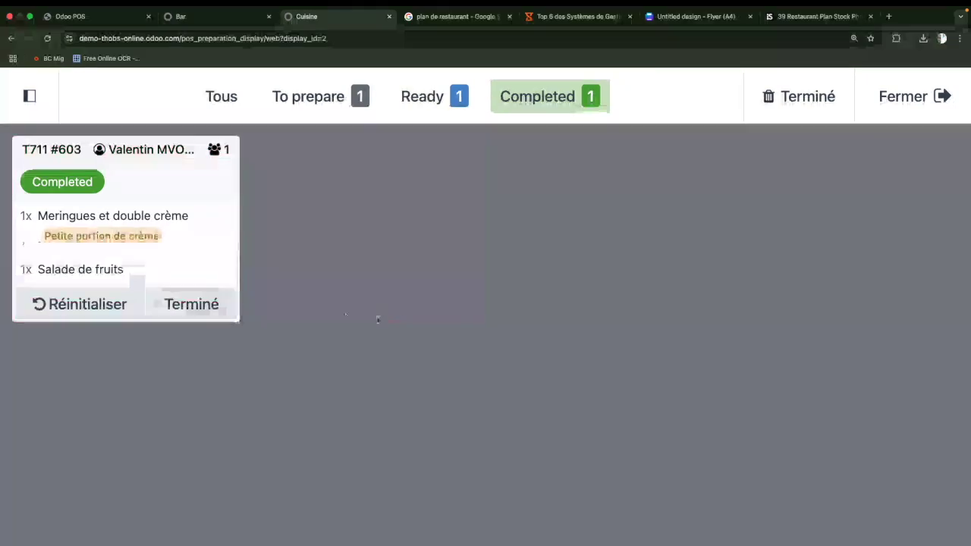
{"action": "left_click", "coordinate": [184, 305]}
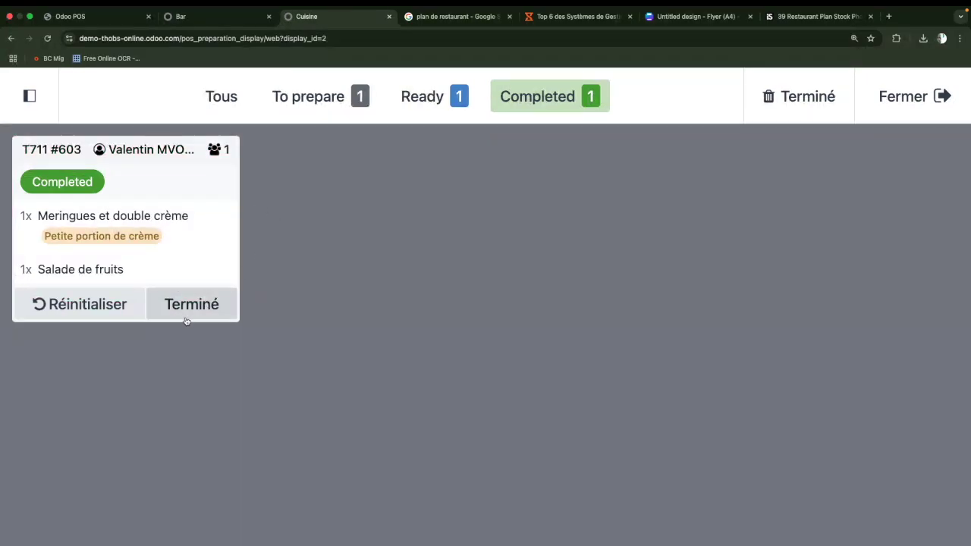
Step: Move the table 1 ticket with salade verte and chou farci from Ready to Completed and mark it as Terminé
{"action": "left_click", "coordinate": [425, 106]}
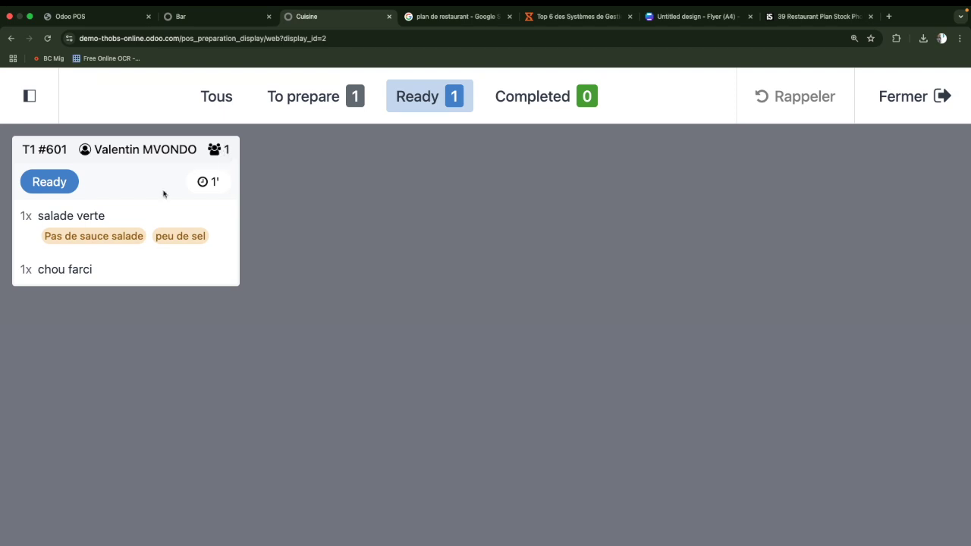
{"action": "left_click", "coordinate": [218, 151]}
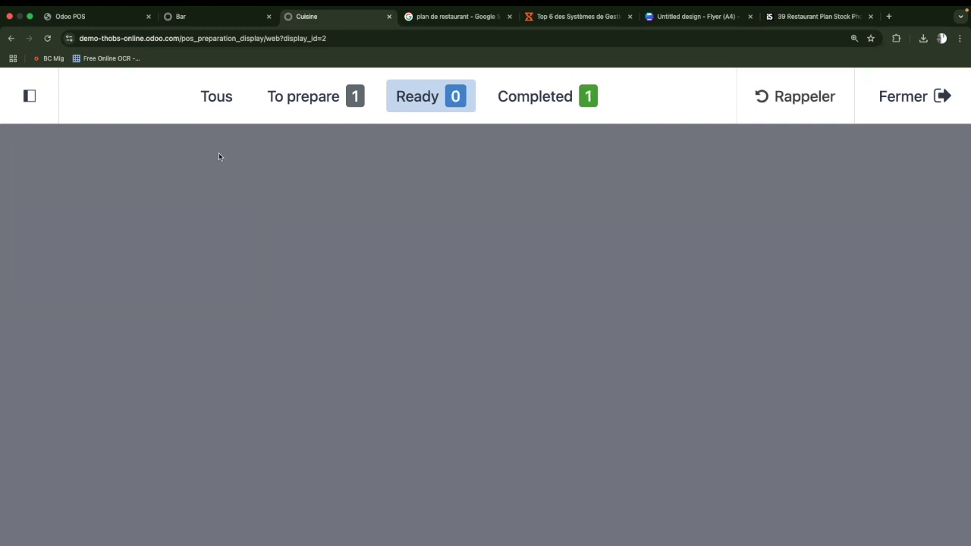
{"action": "left_click", "coordinate": [552, 101]}
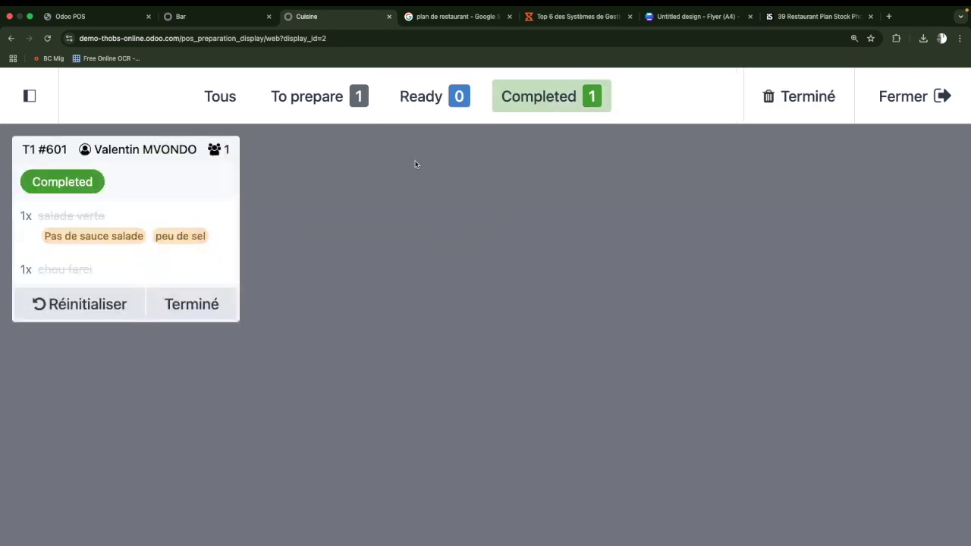
{"action": "left_click", "coordinate": [218, 311]}
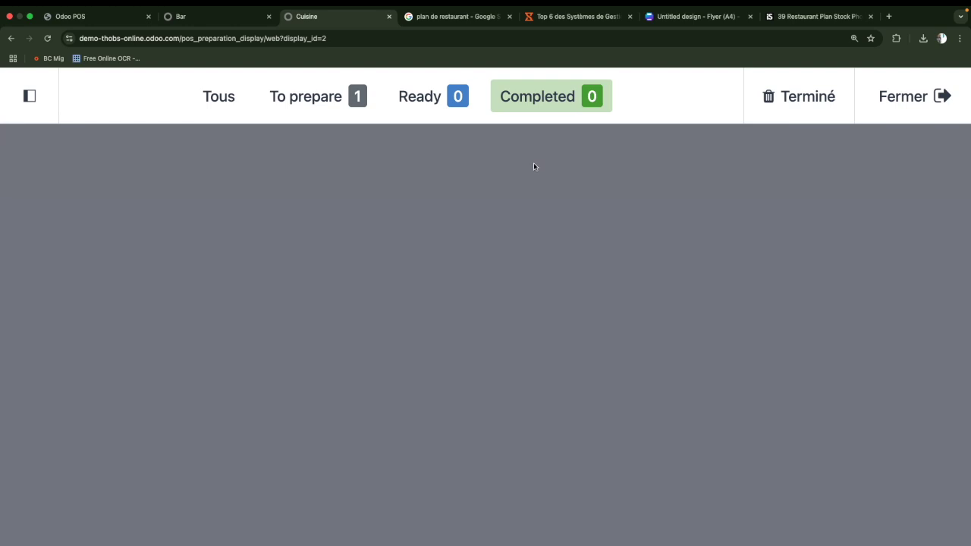
Step: Advance Spaghetti Bolognese and Langue de veau à la napolitaine of table 1 through Ready to Completed, and return to the To prepare orders
{"action": "left_click", "coordinate": [304, 106]}
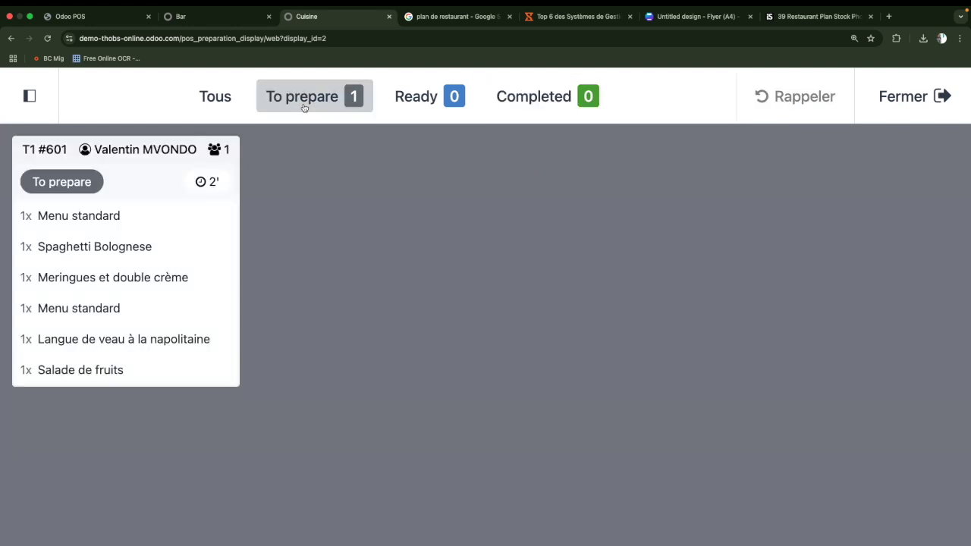
{"action": "left_click", "coordinate": [120, 252]}
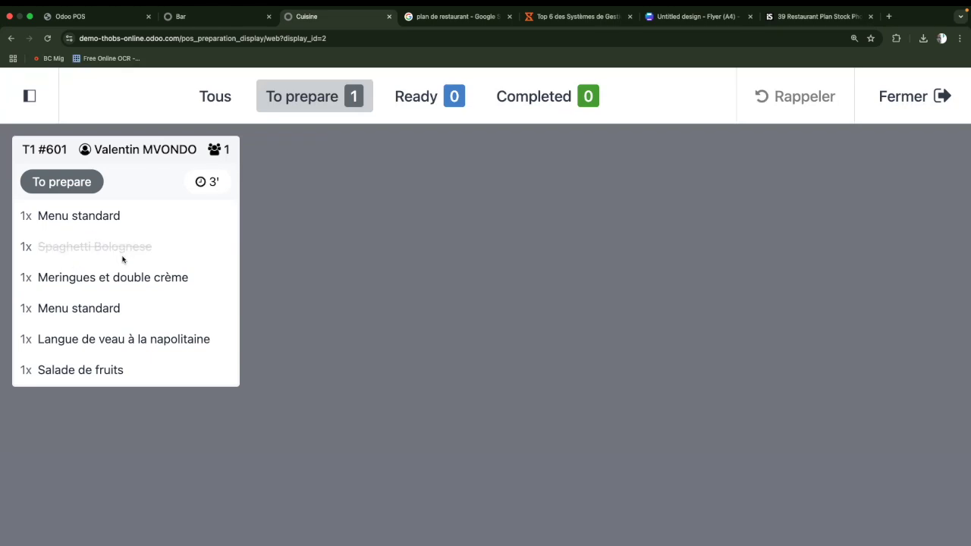
{"action": "left_click", "coordinate": [109, 343]}
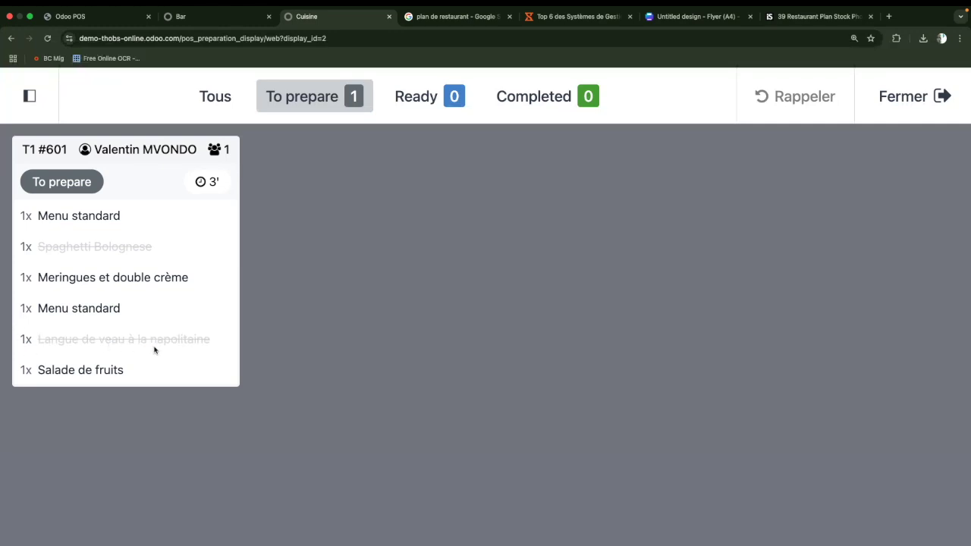
{"action": "left_click", "coordinate": [79, 185]}
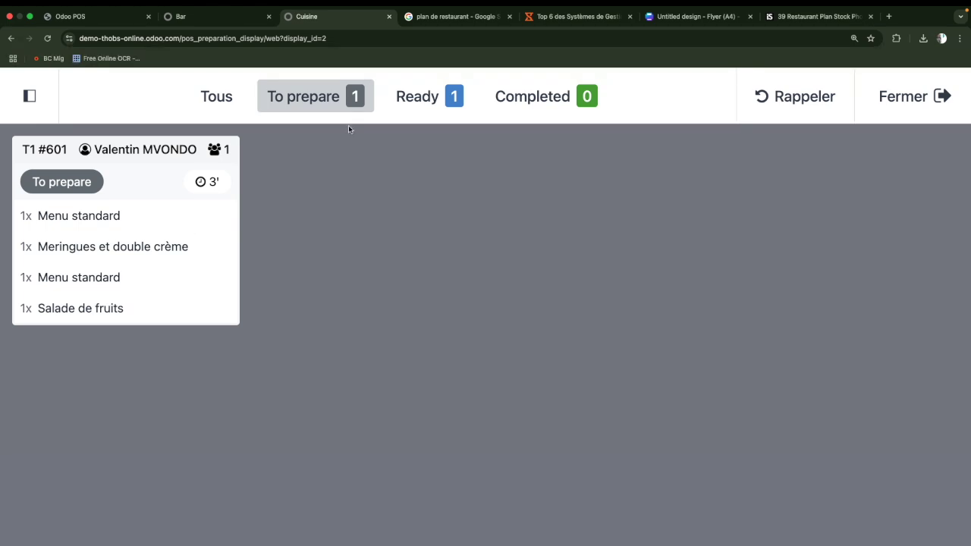
{"action": "left_click", "coordinate": [424, 103]}
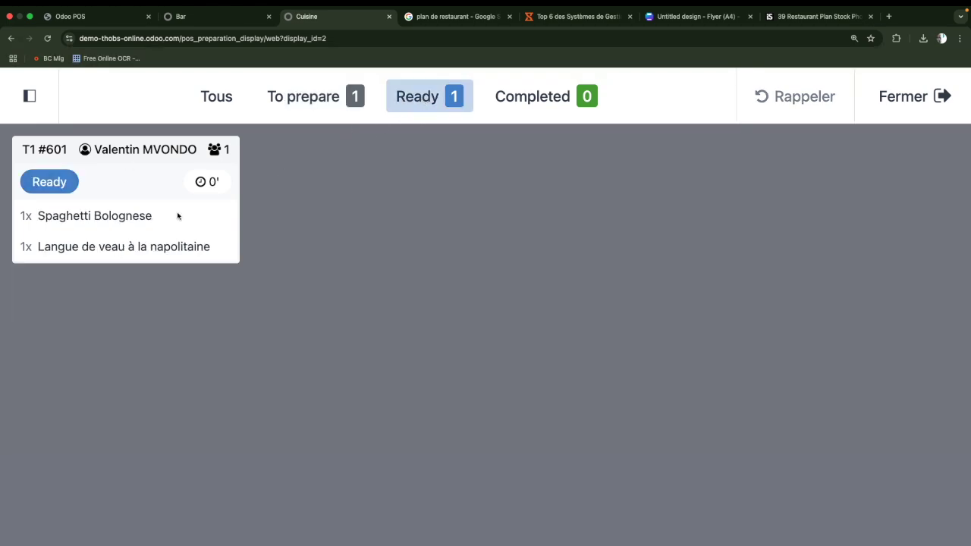
{"action": "left_click", "coordinate": [215, 152]}
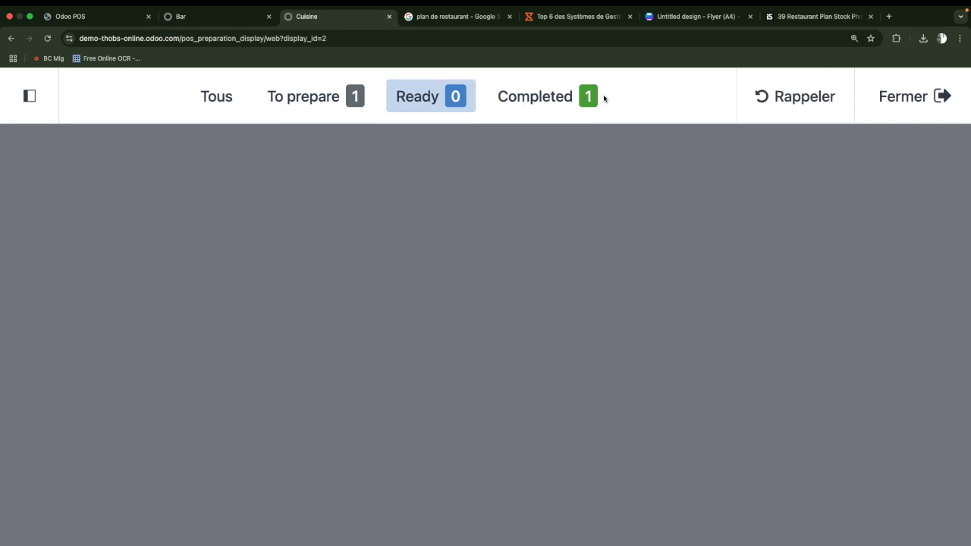
{"action": "left_click", "coordinate": [312, 97]}
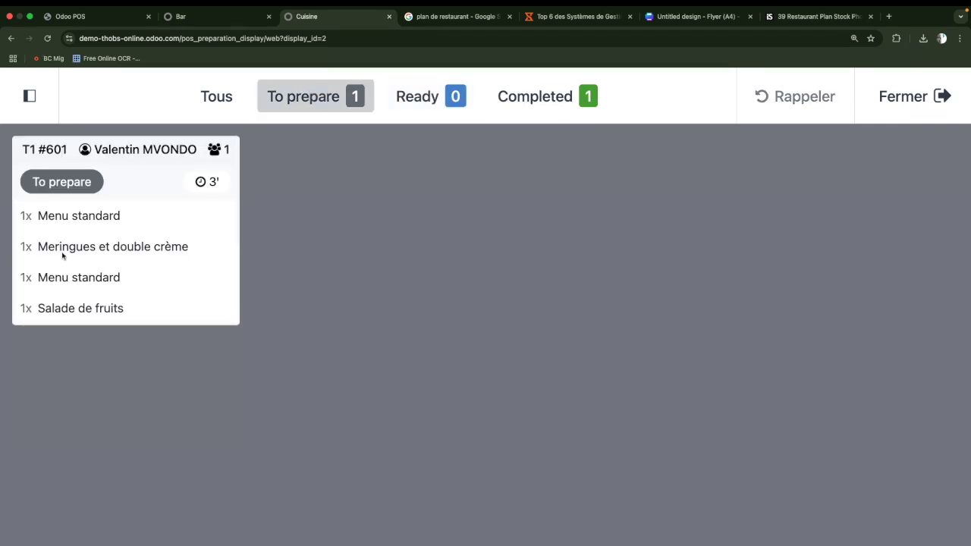
{"action": "left_click", "coordinate": [172, 248]}
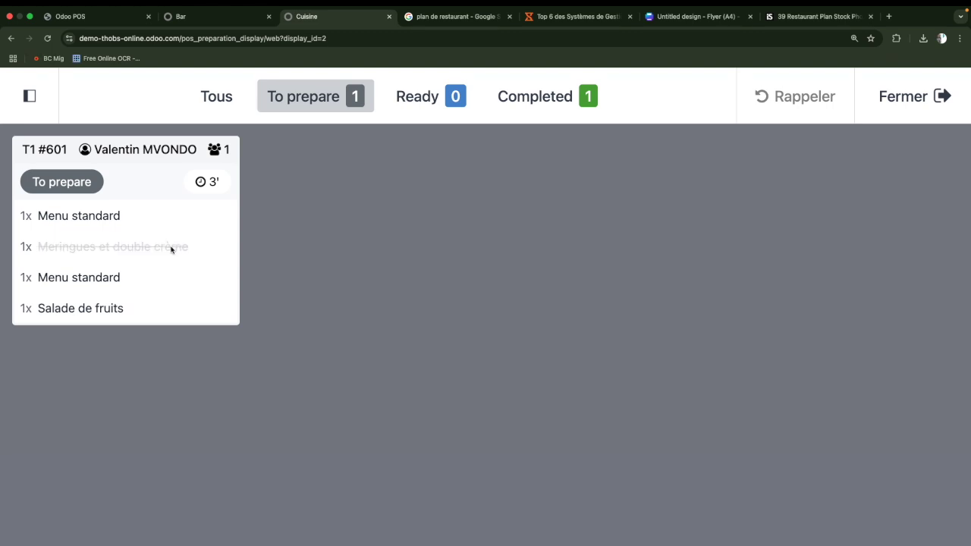
{"action": "left_click", "coordinate": [118, 312]}
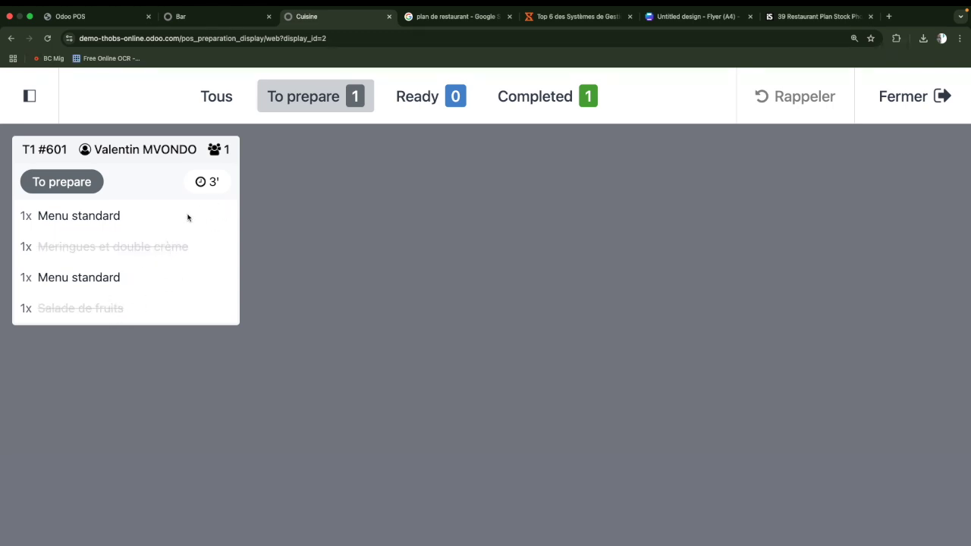
{"action": "left_click", "coordinate": [127, 250]}
{"action": "left_click", "coordinate": [109, 314]}
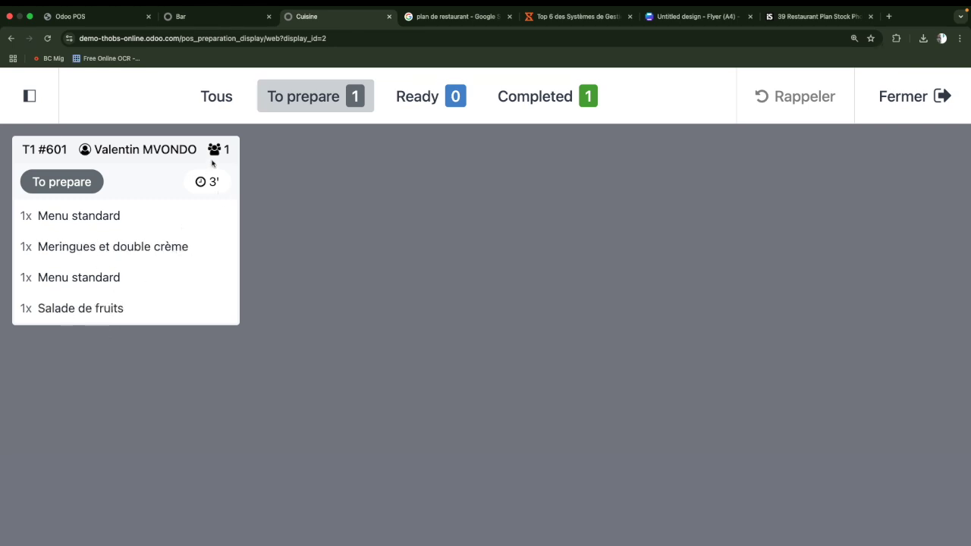
Step: Advance the whole remaining table 1 ticket through Ready to Completed and show the Completed orders
{"action": "left_click", "coordinate": [216, 152]}
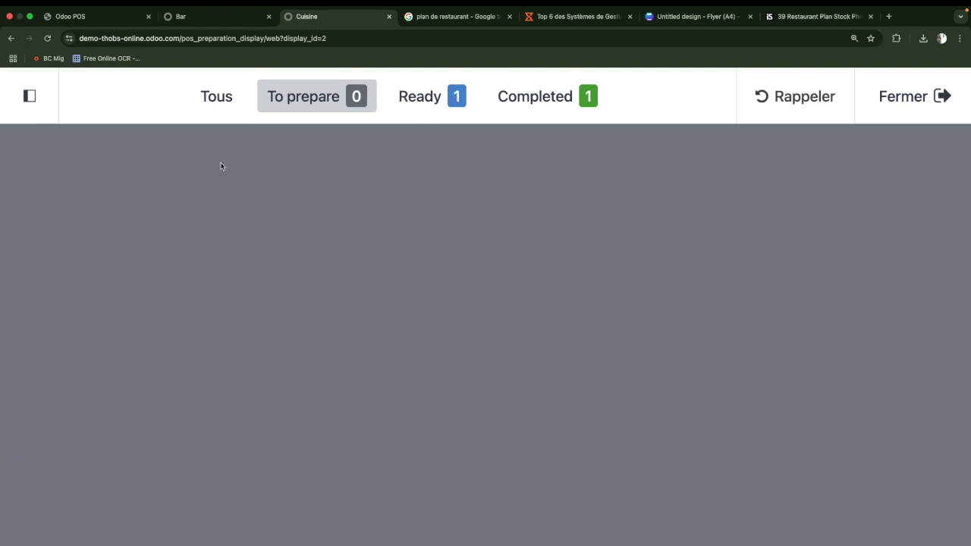
{"action": "left_click", "coordinate": [422, 99]}
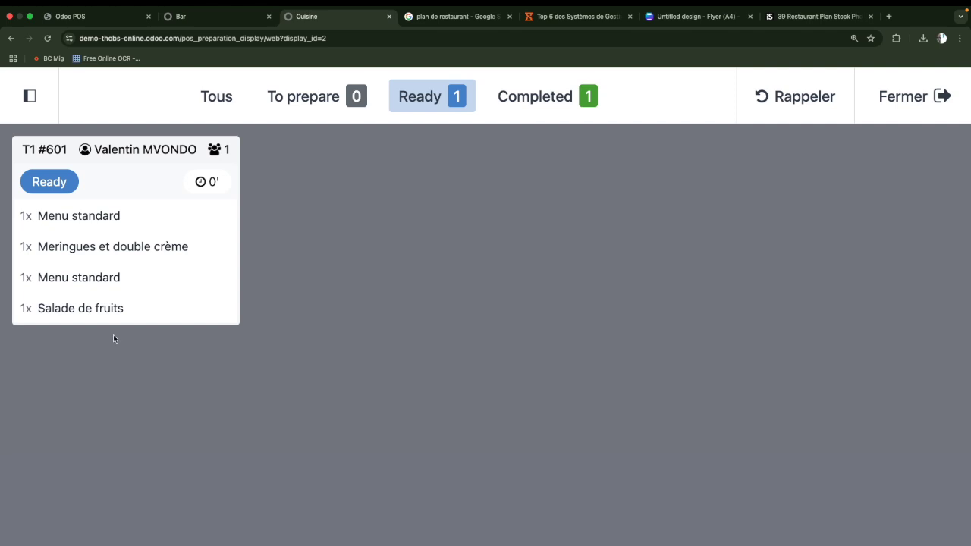
{"action": "left_click", "coordinate": [217, 156]}
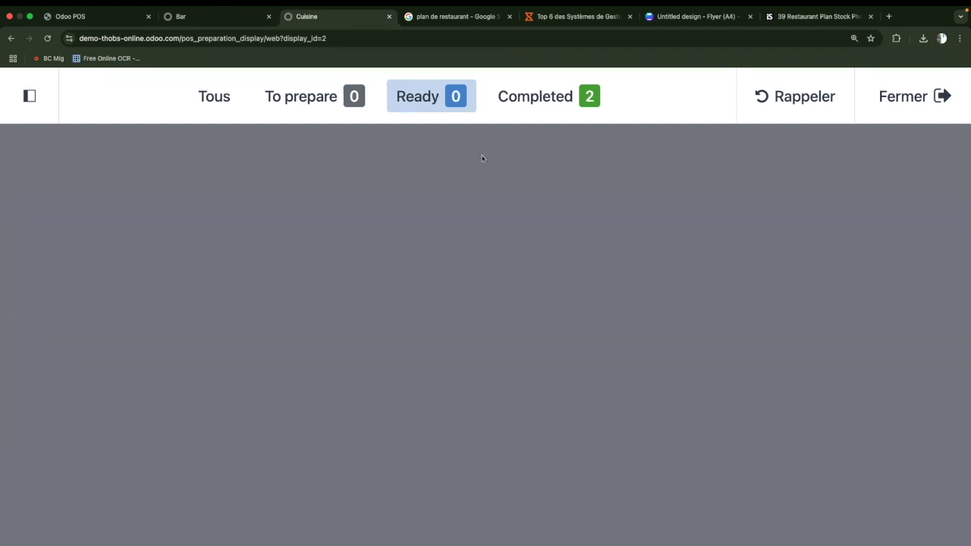
{"action": "left_click", "coordinate": [591, 100]}
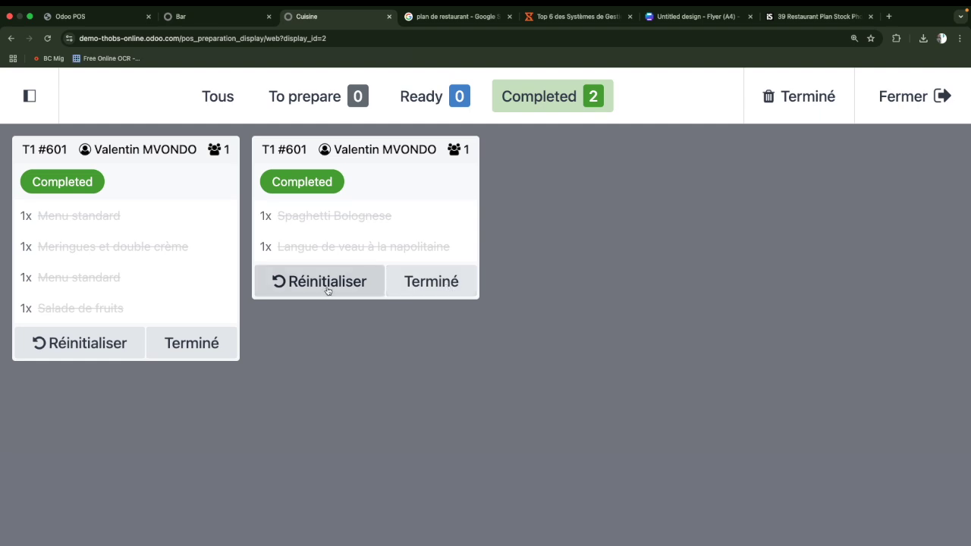
Step: Mark the Completed ticket with Spaghetti Bolognese and Langue de veau à la napolitaine as Terminé
{"action": "left_click", "coordinate": [449, 283]}
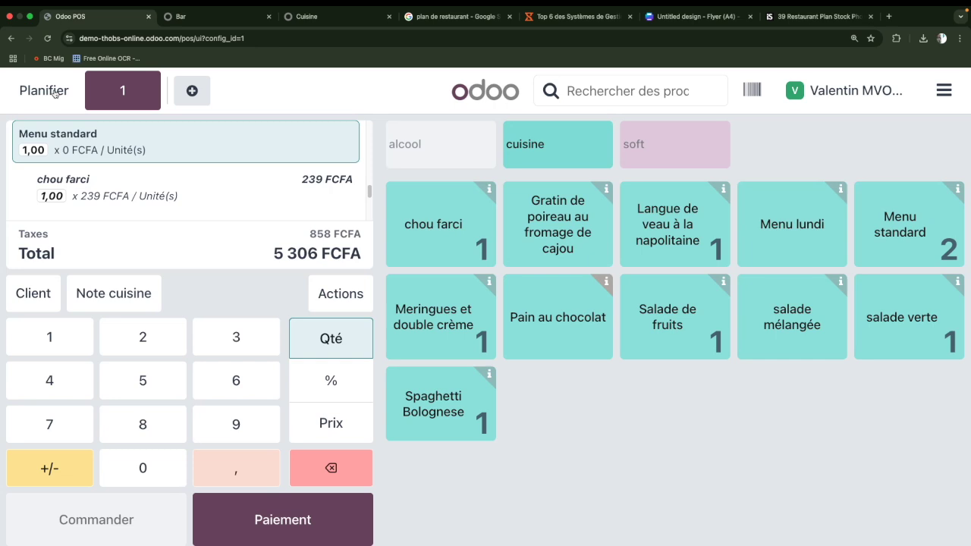
Step: In the point of sale, check the Restaurant floor plan, reopen table 1 in Salle des fêtes and review its order lines
{"action": "left_click", "coordinate": [55, 93]}
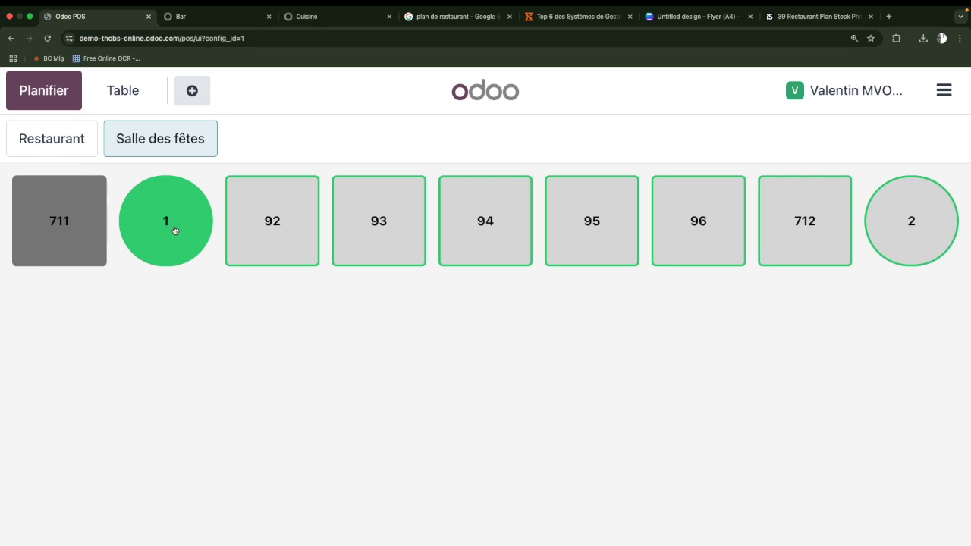
{"action": "left_click", "coordinate": [56, 139]}
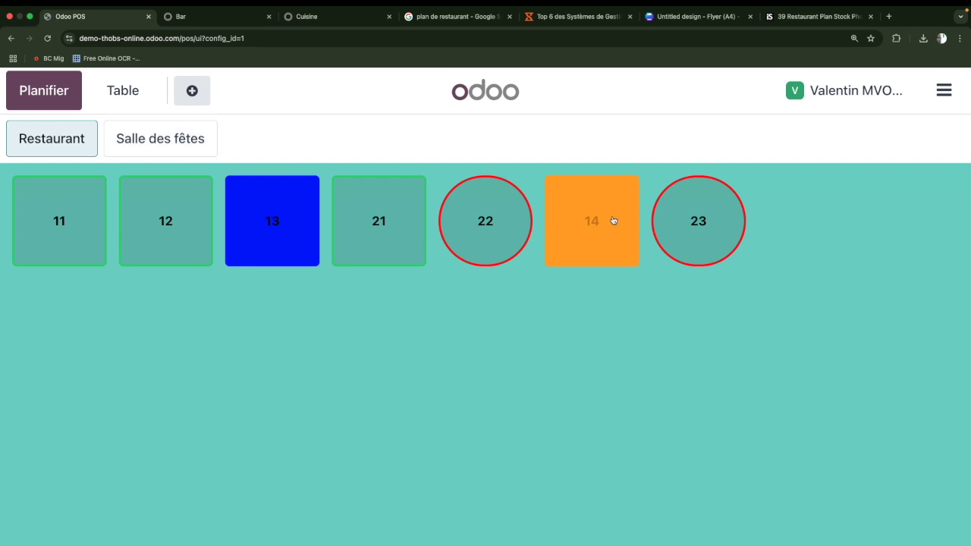
{"action": "left_click", "coordinate": [157, 147]}
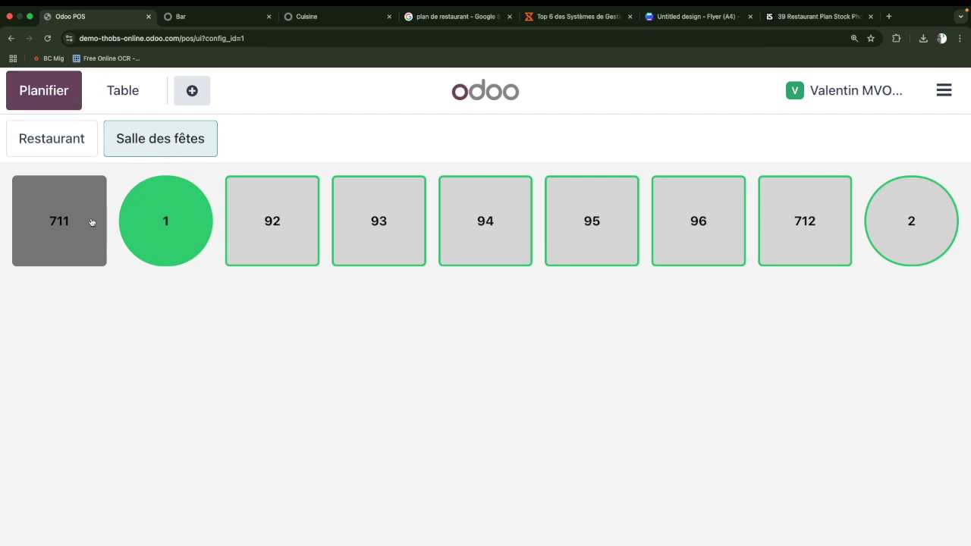
{"action": "left_click", "coordinate": [166, 221]}
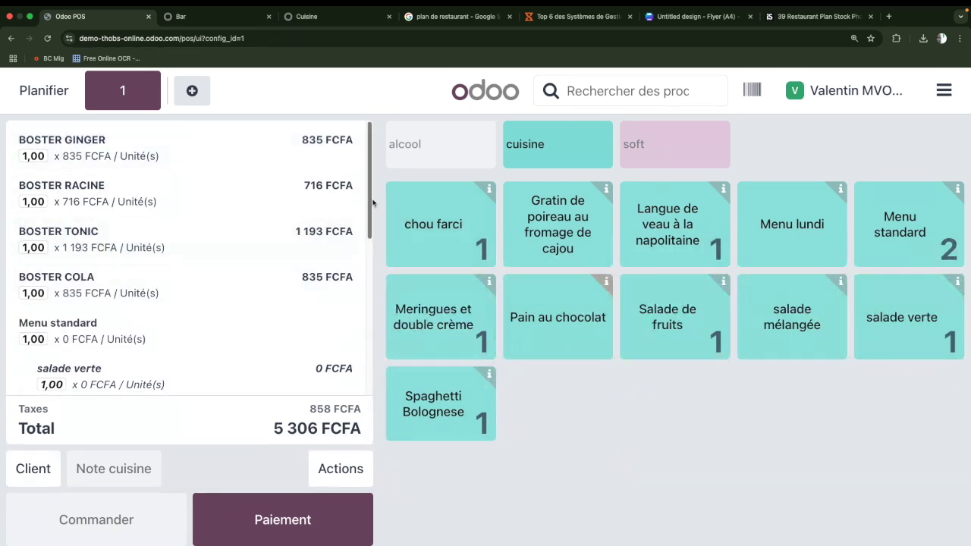
{"action": "left_click_drag", "start_coordinate": [372, 204], "coordinate": [386, 406]}
{"action": "scroll", "coordinate": [318, 157], "scroll_direction": "up", "scroll_amount": 10}
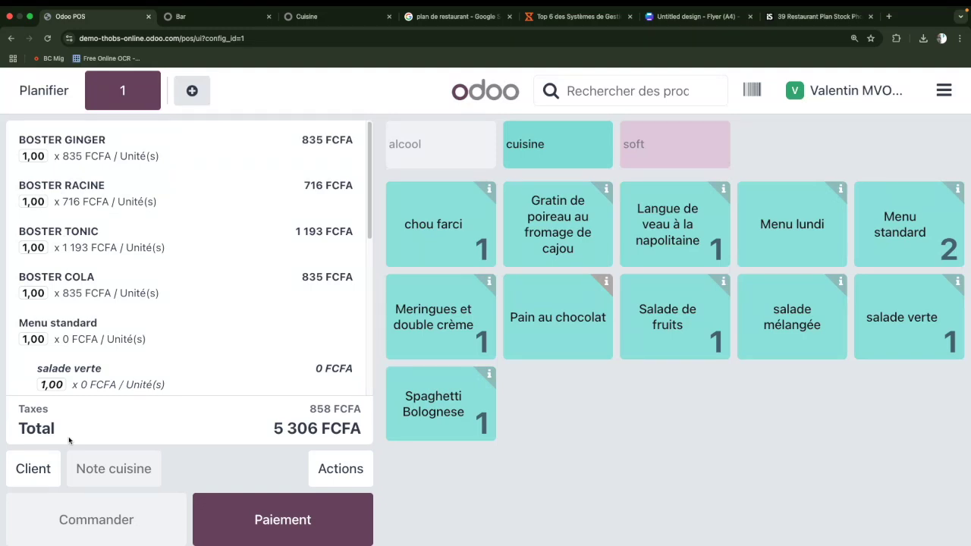
{"action": "left_click", "coordinate": [174, 193]}
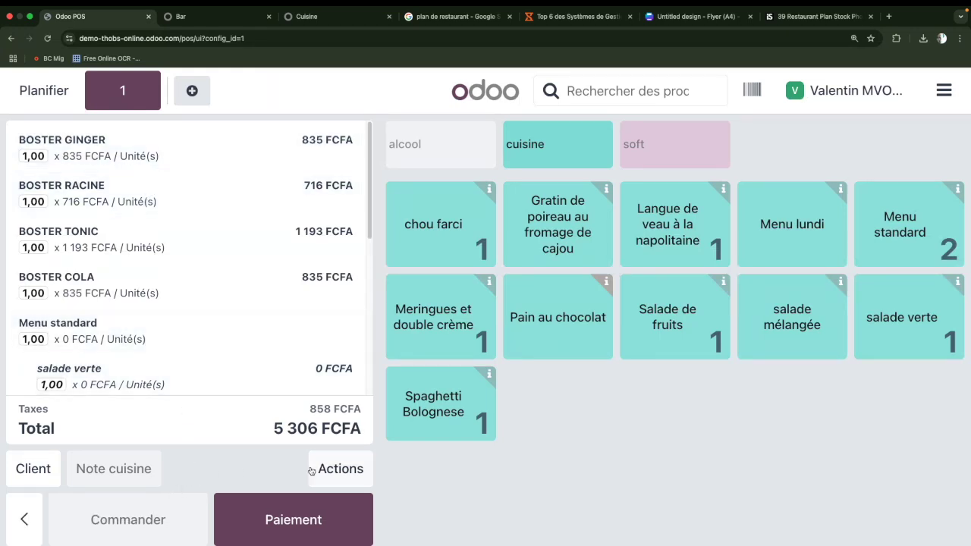
Step: Split BOSTER GINGER, one Cosmopolitan and the Menu standard with salade verte off table 1's bill into a separate order
{"action": "left_click", "coordinate": [334, 472]}
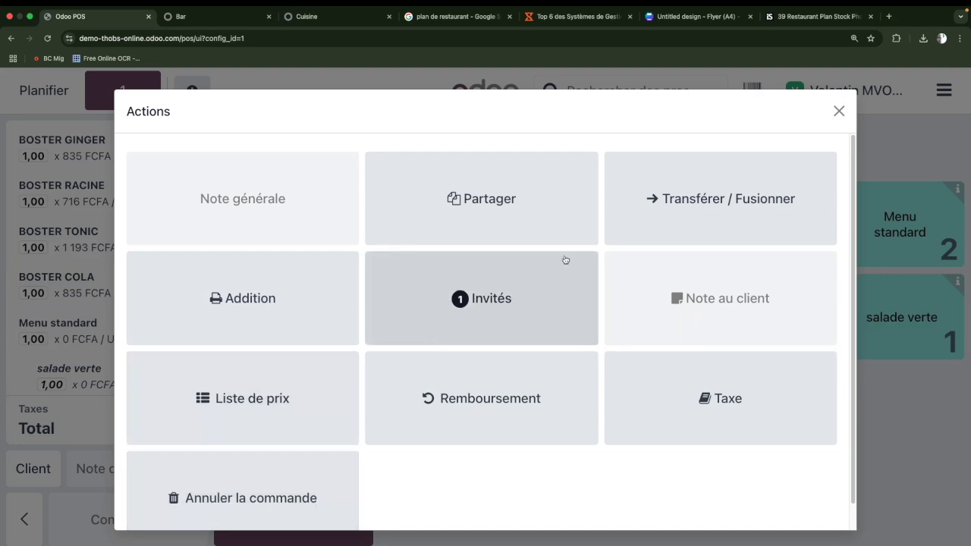
{"action": "left_click", "coordinate": [496, 207]}
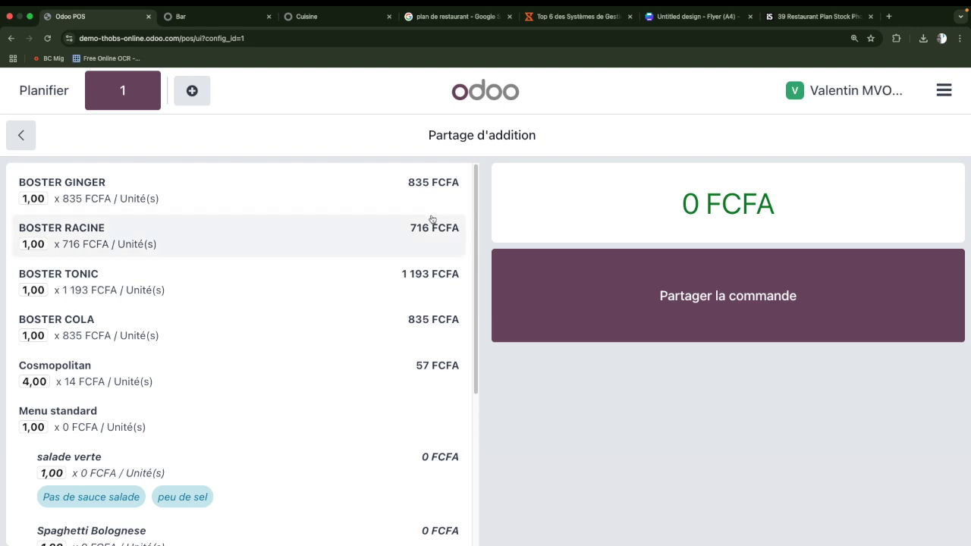
{"action": "left_click", "coordinate": [98, 184]}
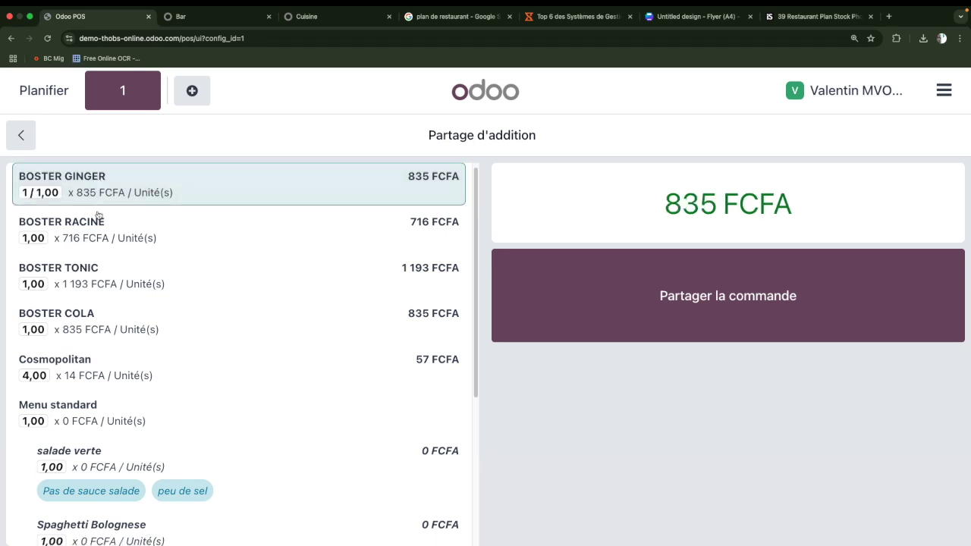
{"action": "left_click", "coordinate": [134, 375]}
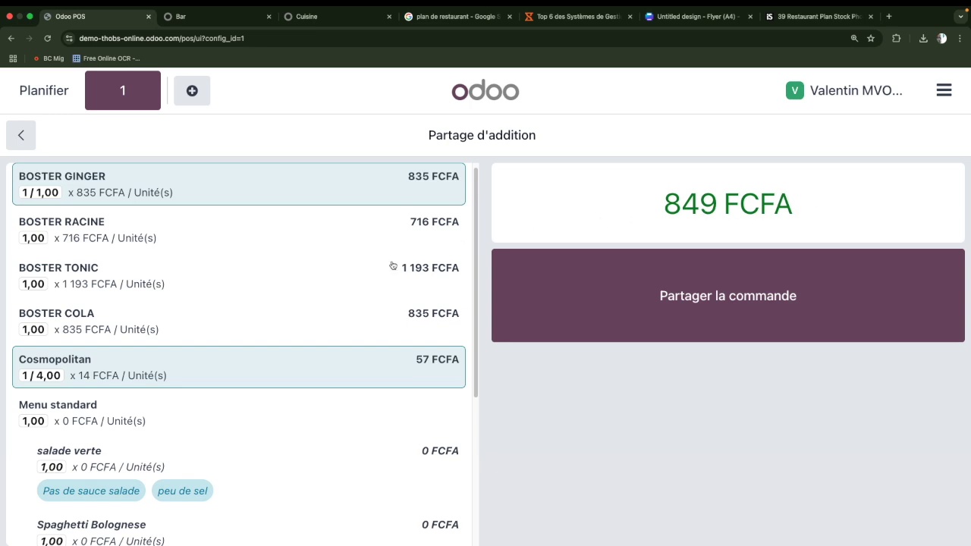
{"action": "scroll", "coordinate": [236, 341], "scroll_direction": "down", "scroll_amount": 3}
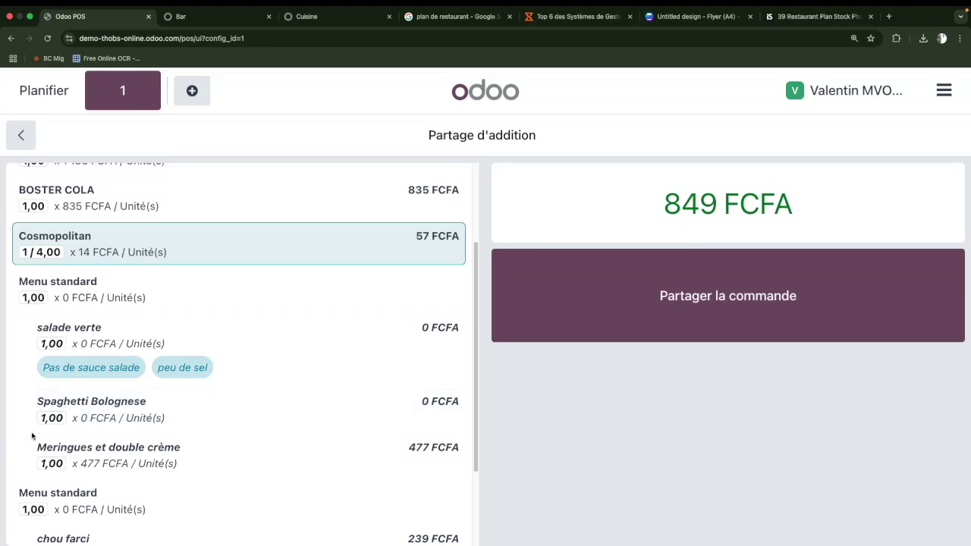
{"action": "left_click", "coordinate": [84, 292]}
{"action": "scroll", "coordinate": [114, 342], "scroll_direction": "up", "scroll_amount": 3}
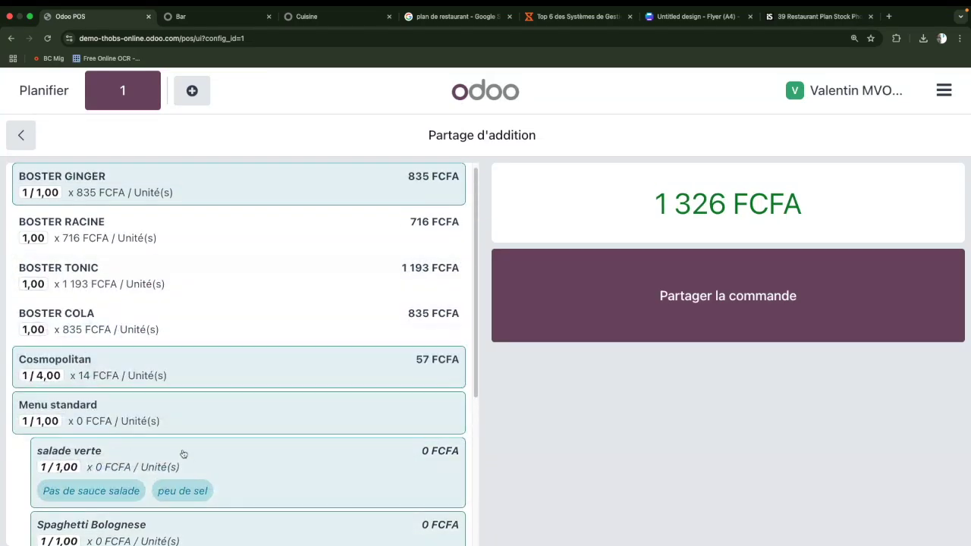
{"action": "scroll", "coordinate": [185, 449], "scroll_direction": "down", "scroll_amount": 4}
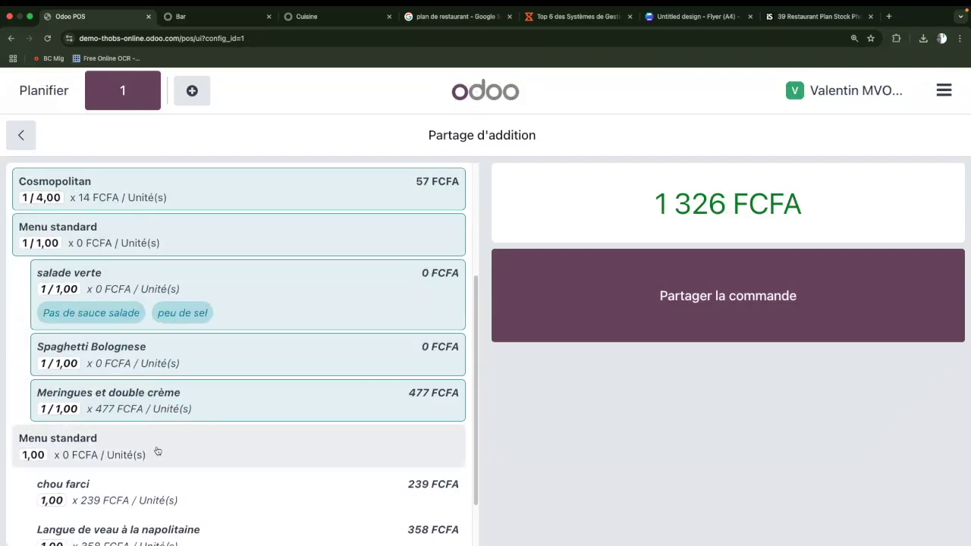
{"action": "scroll", "coordinate": [185, 449], "scroll_direction": "down", "scroll_amount": 2}
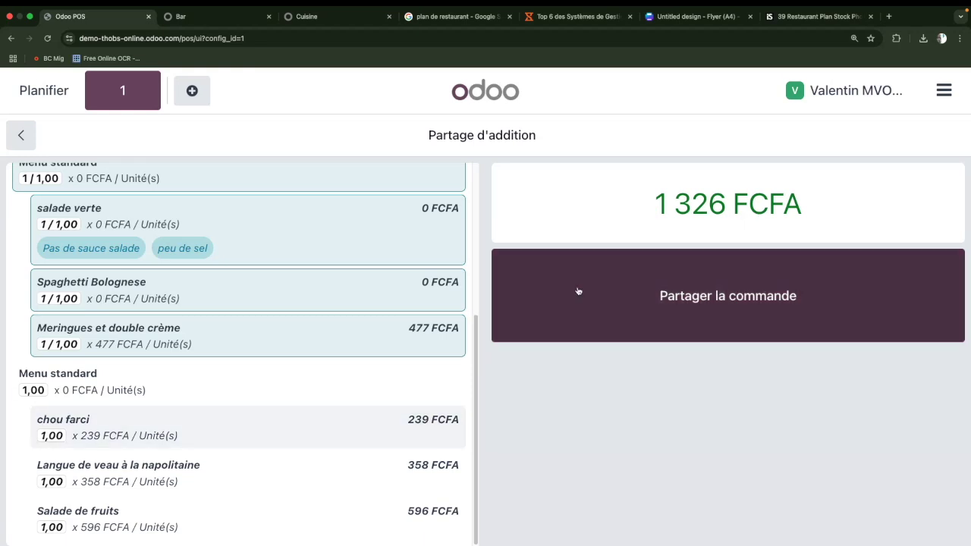
{"action": "left_click", "coordinate": [678, 299]}
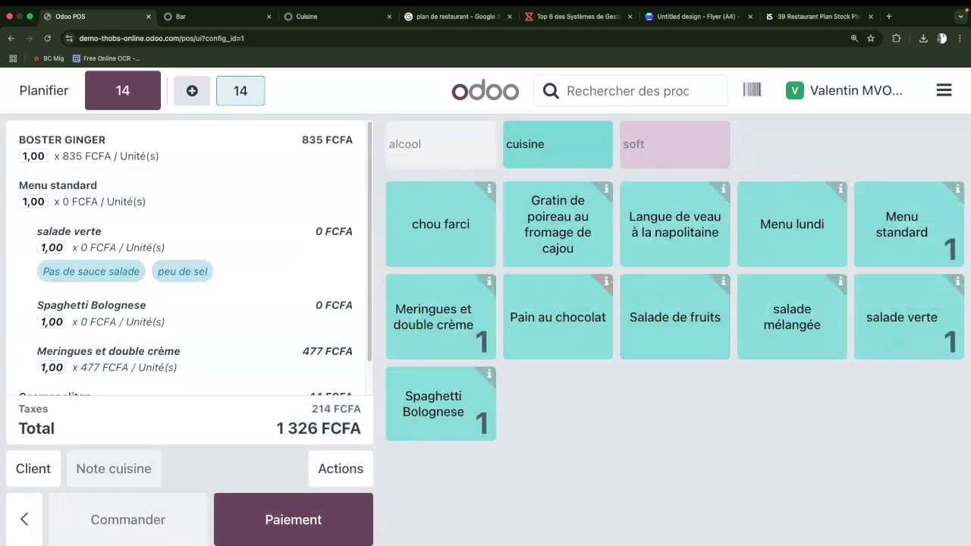
Step: Review the split order, settle it in full with Espèces, close the bill and cancel printing the receipt
{"action": "left_click", "coordinate": [137, 246]}
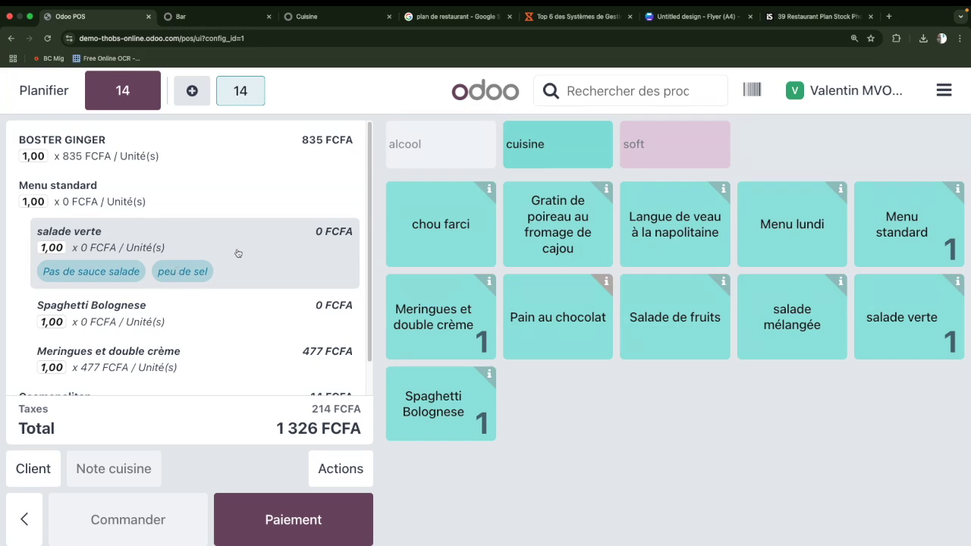
{"action": "scroll", "coordinate": [267, 248], "scroll_direction": "down", "scroll_amount": 1}
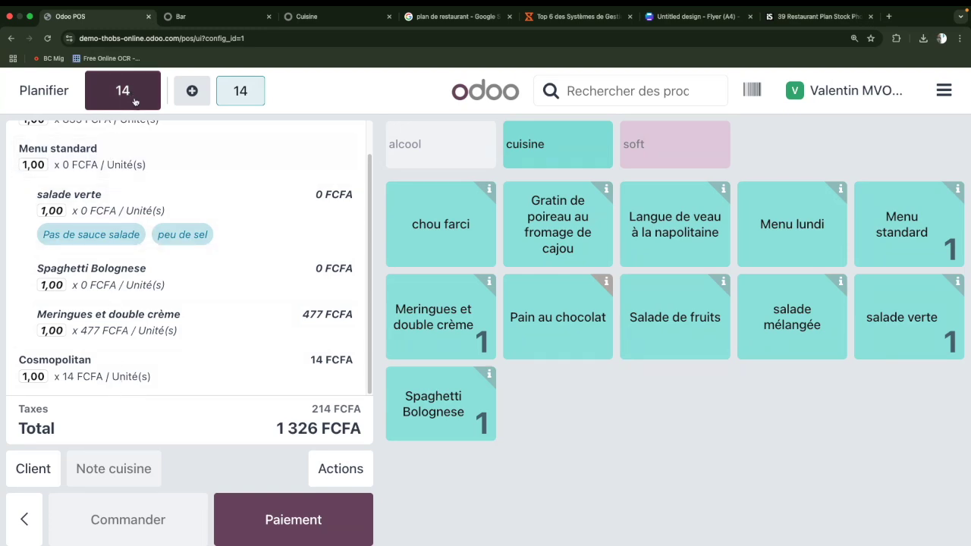
{"action": "scroll", "coordinate": [147, 187], "scroll_direction": "up", "scroll_amount": 1}
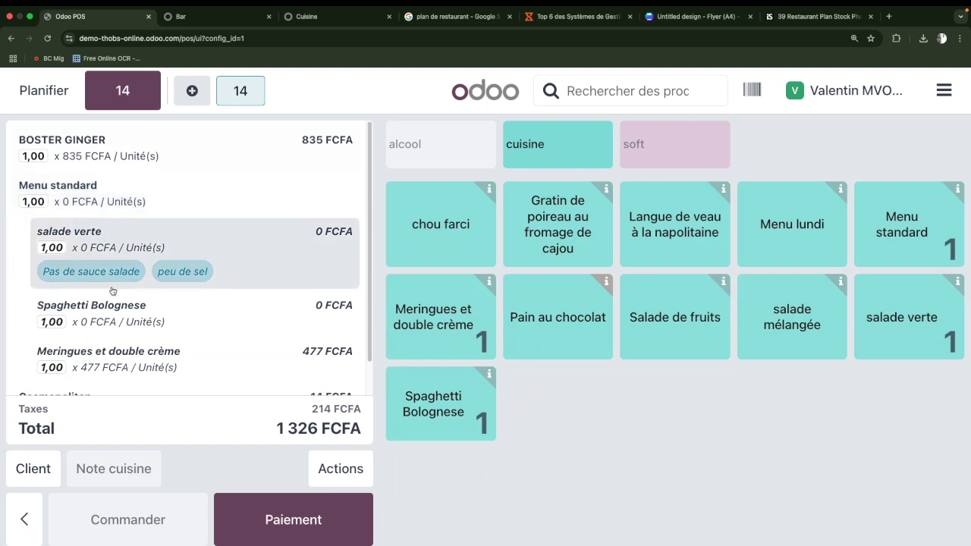
{"action": "scroll", "coordinate": [121, 287], "scroll_direction": "down", "scroll_amount": 1}
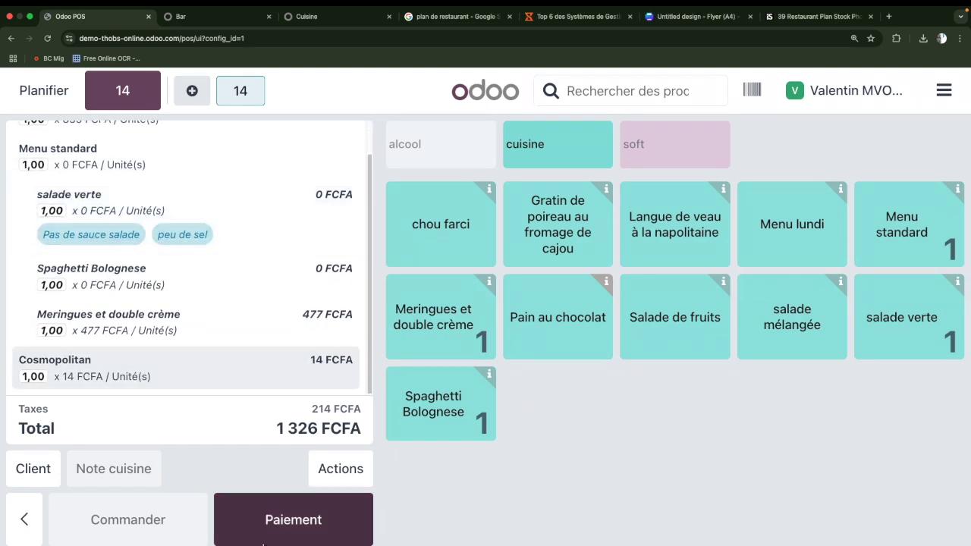
{"action": "left_click", "coordinate": [304, 533]}
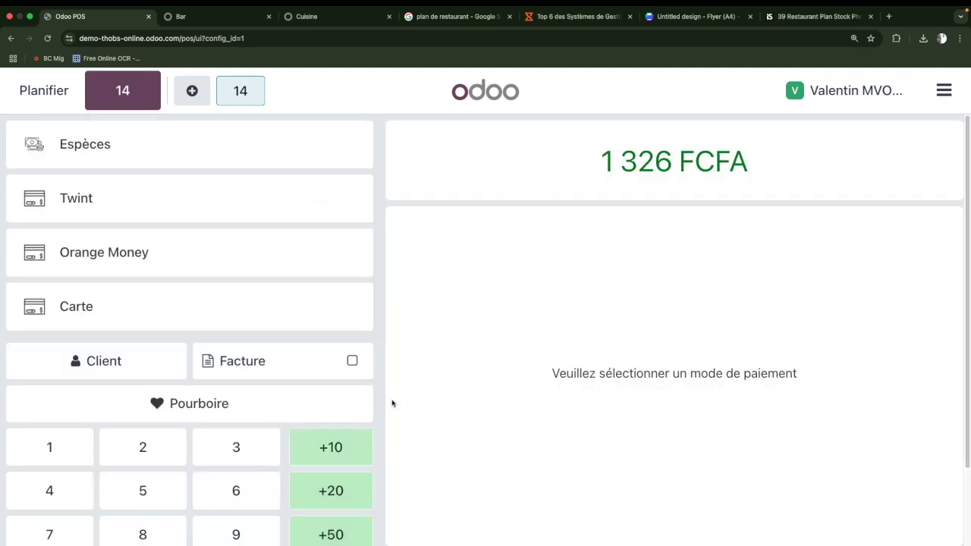
{"action": "left_click", "coordinate": [171, 151]}
{"action": "scroll", "coordinate": [290, 427], "scroll_direction": "down", "scroll_amount": 2}
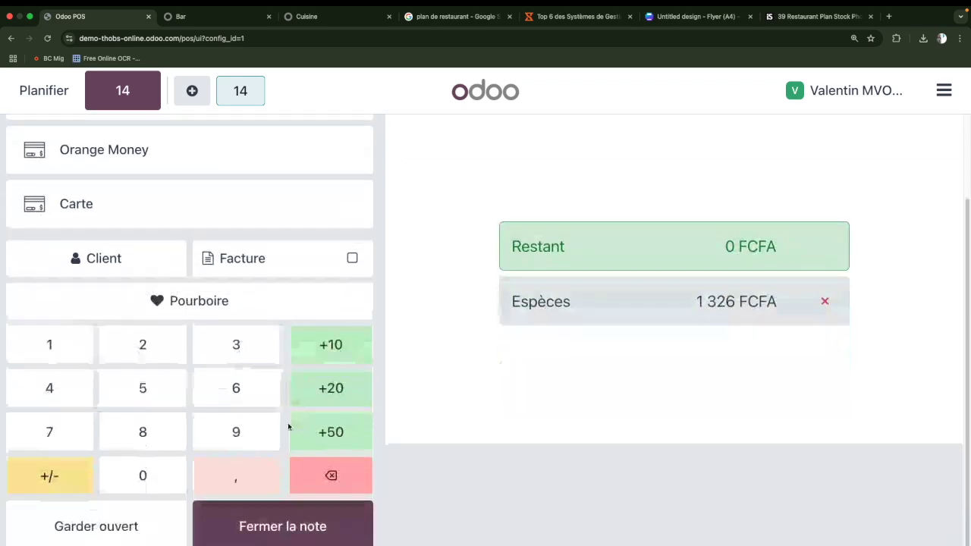
{"action": "left_click", "coordinate": [294, 529]}
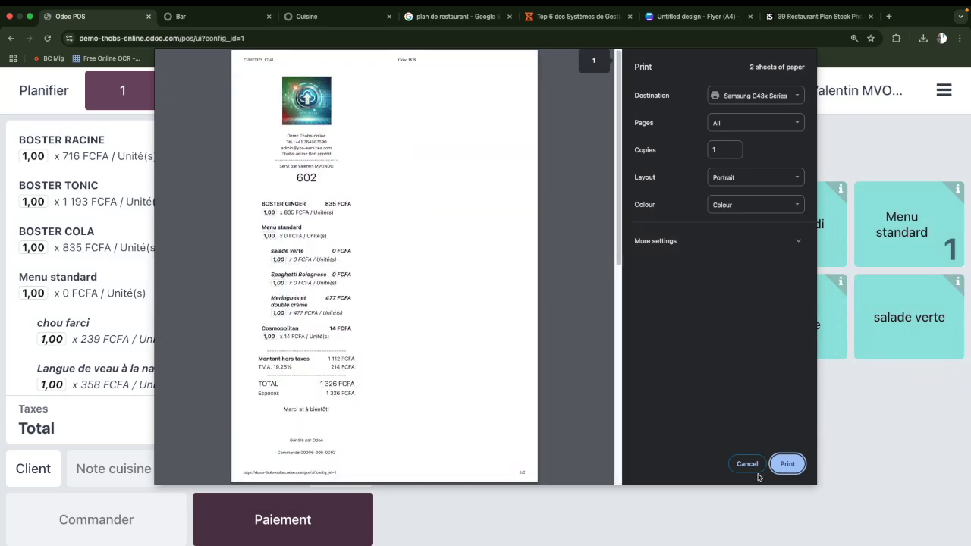
{"action": "left_click", "coordinate": [747, 463]}
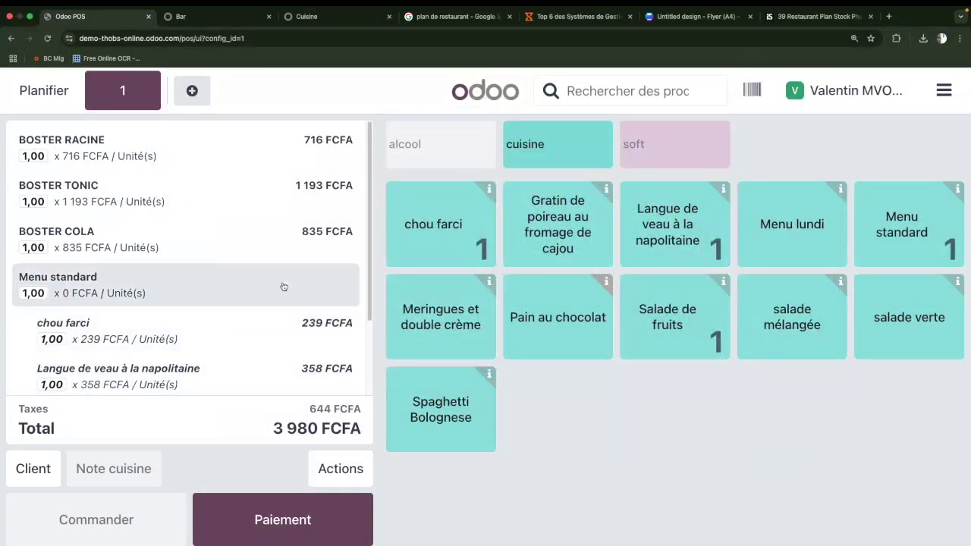
Step: Split BOSTER RACINE, one Cosmopolitan and the Menu standard with chou farci off table 1's remaining bill, and open the payment for them
{"action": "scroll", "coordinate": [276, 312], "scroll_direction": "down", "scroll_amount": 2}
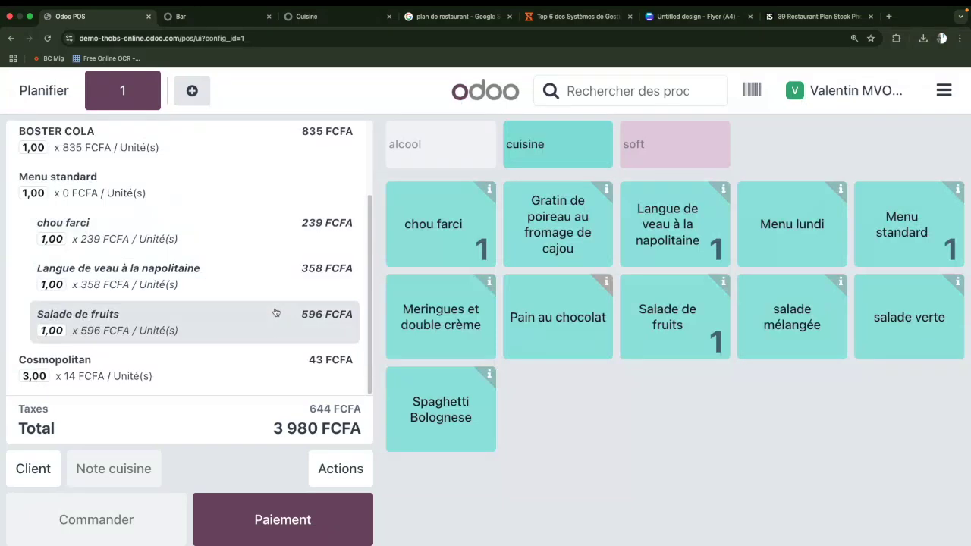
{"action": "scroll", "coordinate": [276, 312], "scroll_direction": "up", "scroll_amount": 2}
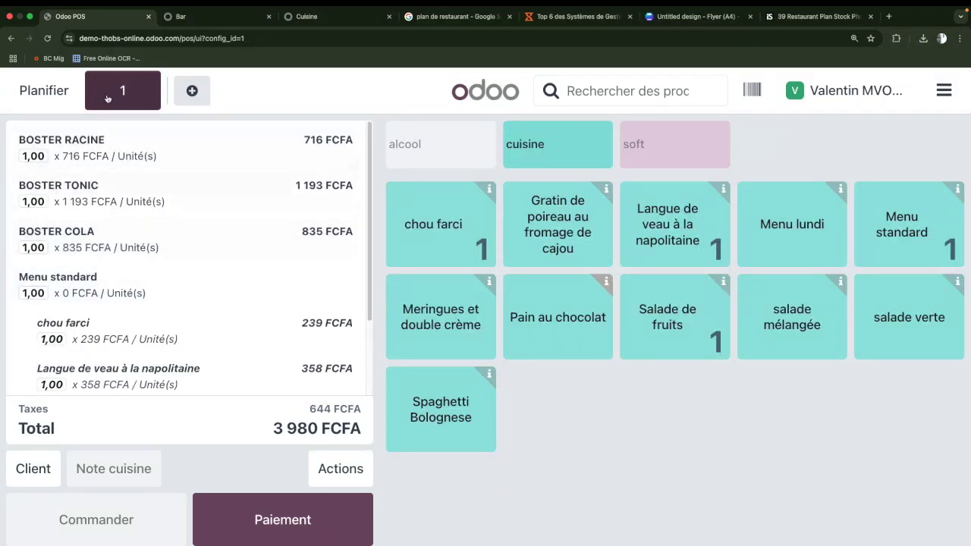
{"action": "left_click", "coordinate": [127, 90]}
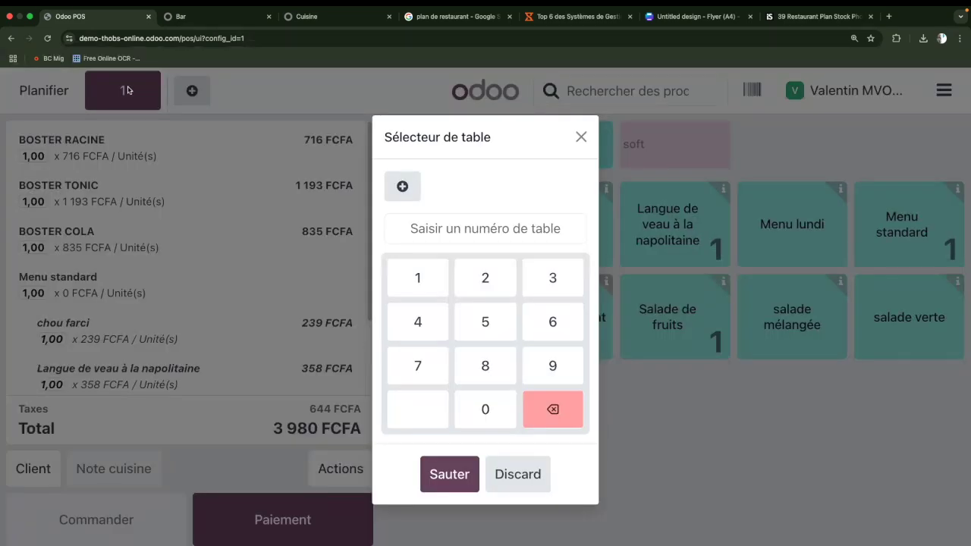
{"action": "left_click", "coordinate": [581, 136]}
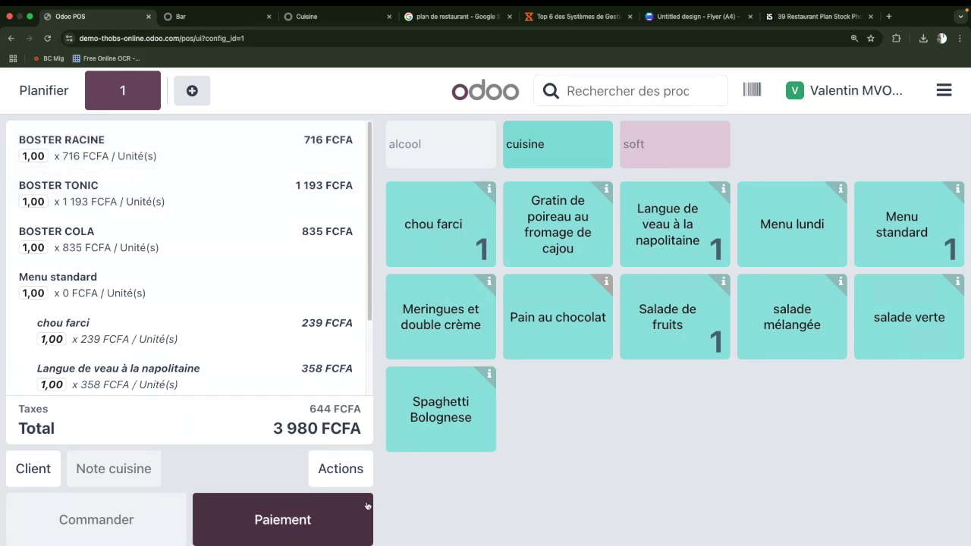
{"action": "left_click", "coordinate": [340, 469]}
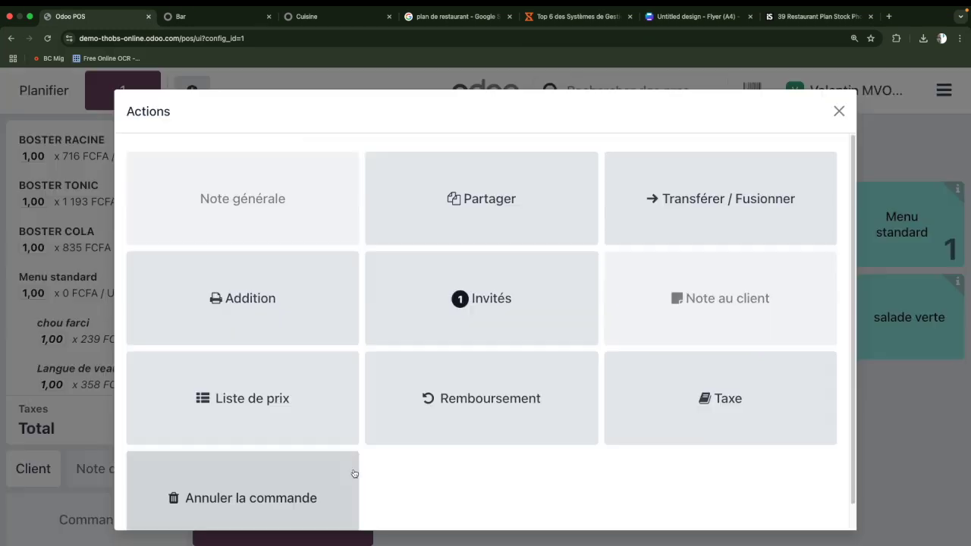
{"action": "left_click", "coordinate": [533, 187]}
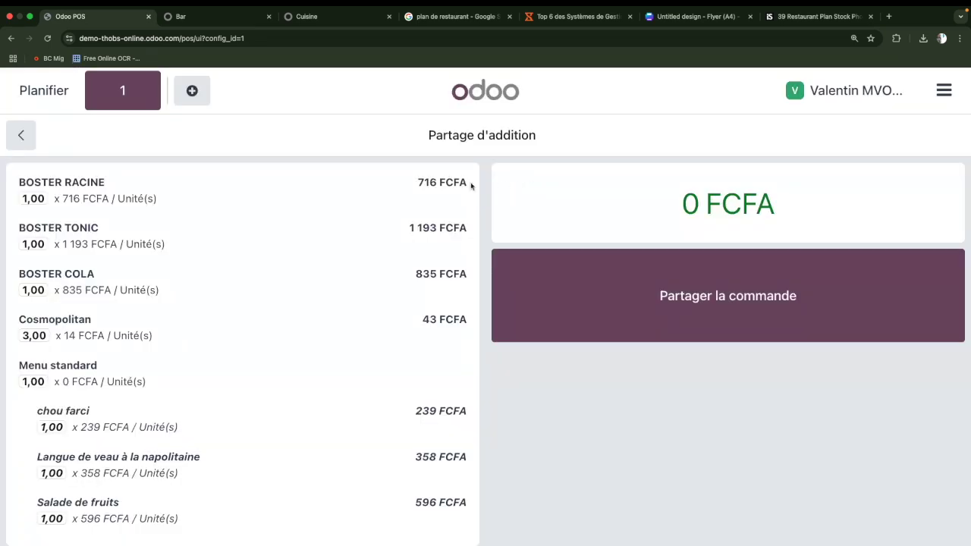
{"action": "left_click", "coordinate": [131, 189]}
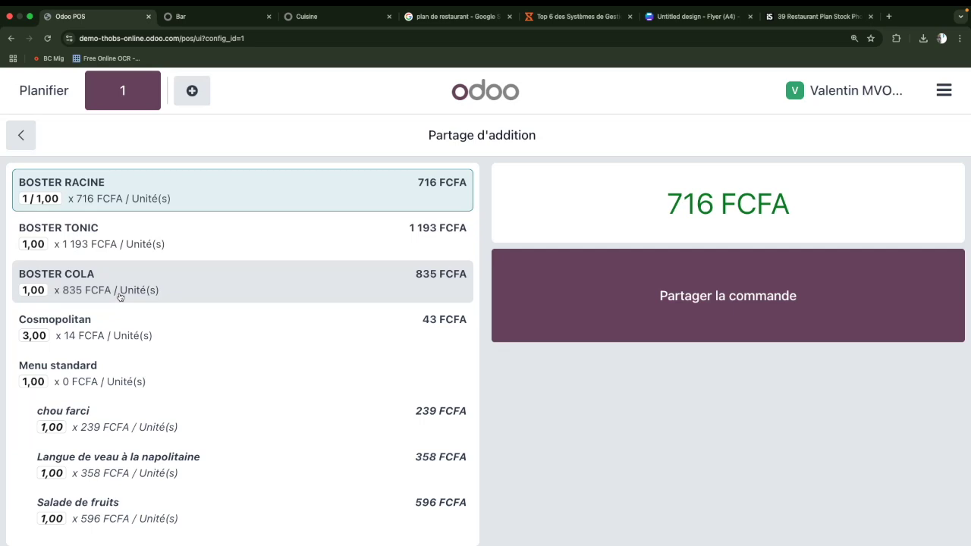
{"action": "left_click", "coordinate": [119, 338]}
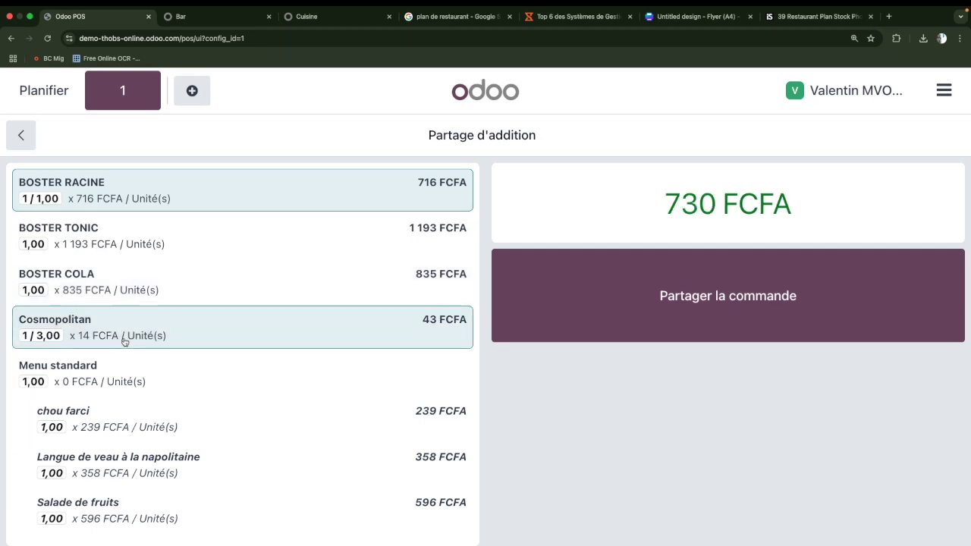
{"action": "left_click", "coordinate": [134, 388]}
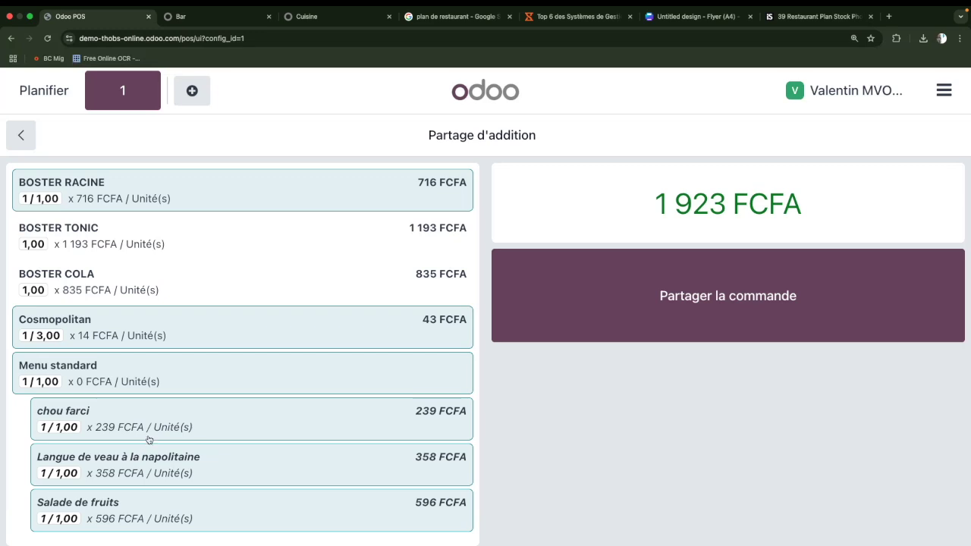
{"action": "left_click", "coordinate": [625, 306]}
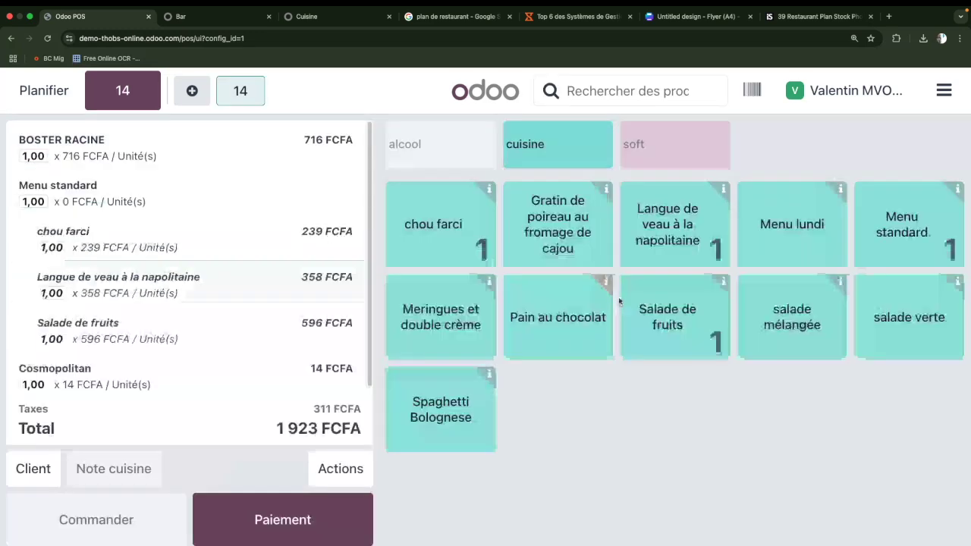
{"action": "left_click", "coordinate": [307, 522]}
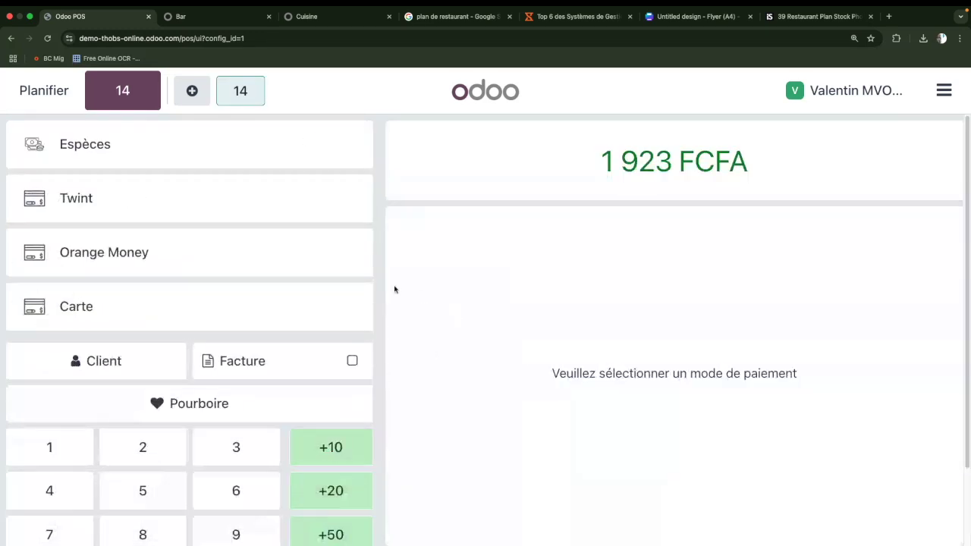
Step: Settle the split order in full with Espèces, close its bill and cancel printing the receipt
{"action": "left_click", "coordinate": [217, 145]}
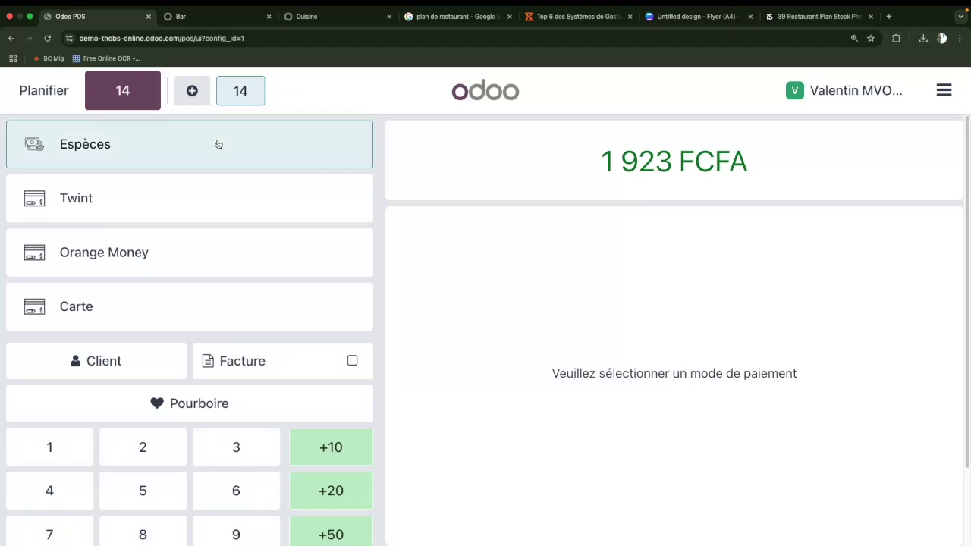
{"action": "scroll", "coordinate": [266, 458], "scroll_direction": "down", "scroll_amount": 3}
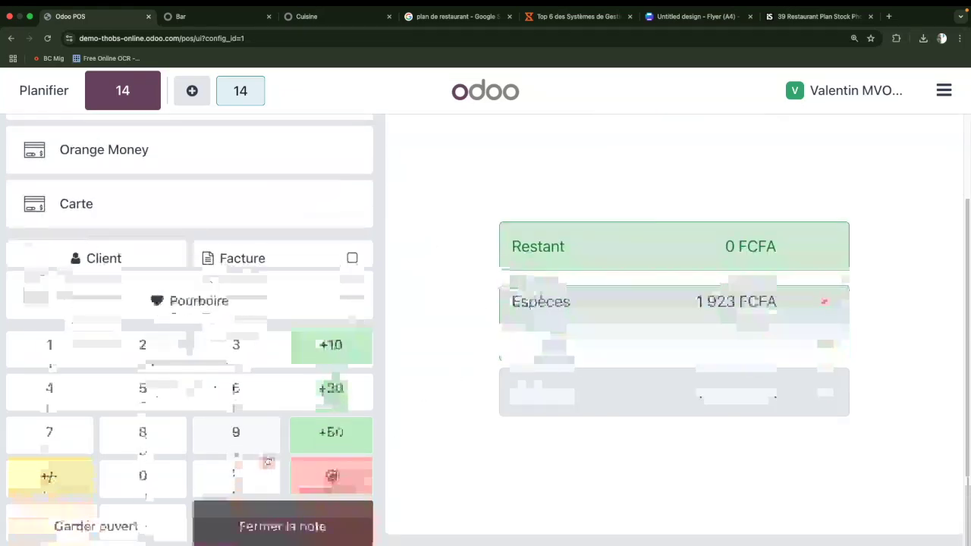
{"action": "left_click", "coordinate": [281, 531]}
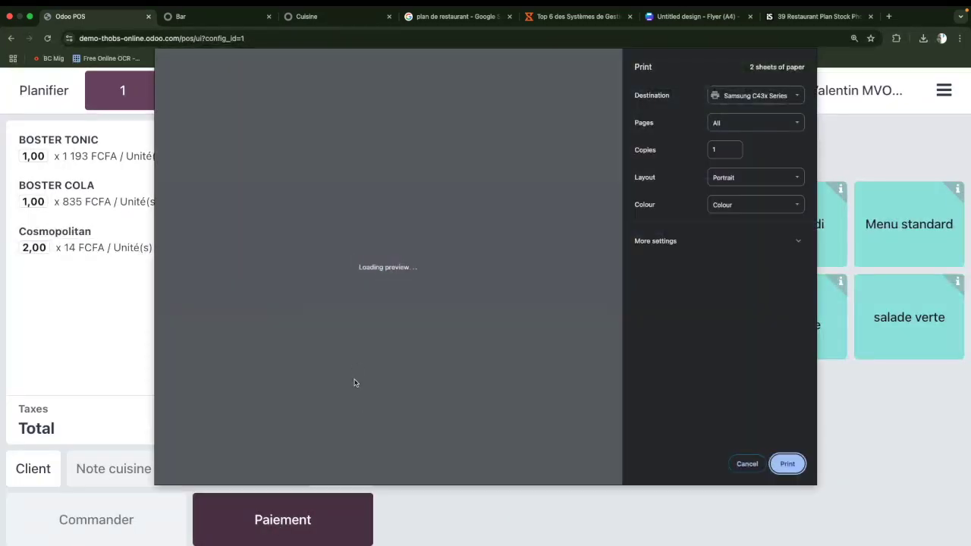
{"action": "left_click", "coordinate": [751, 465]}
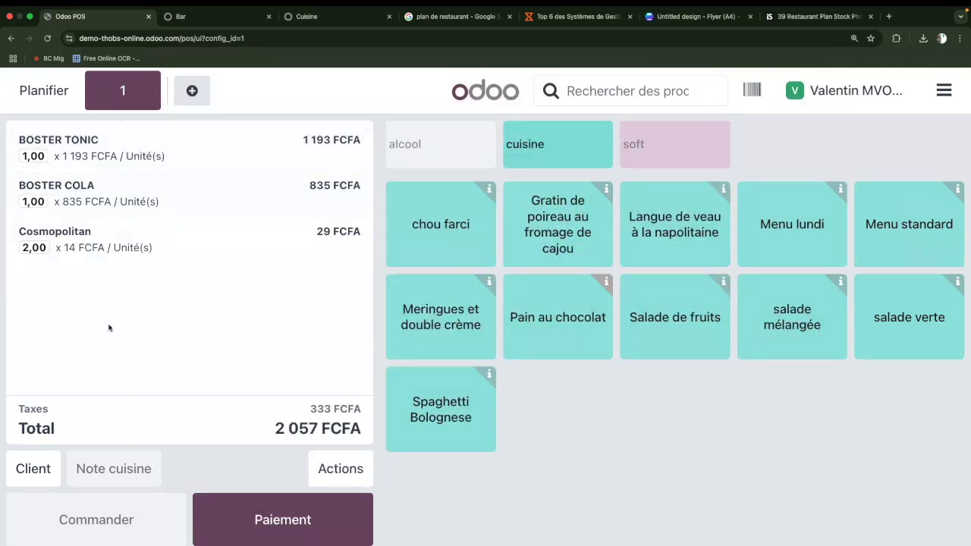
Step: Balance table 1's remaining bill with an additional Espèces line of -3 249 FCFA, close the bill and cancel printing the receipt
{"action": "left_click", "coordinate": [316, 524]}
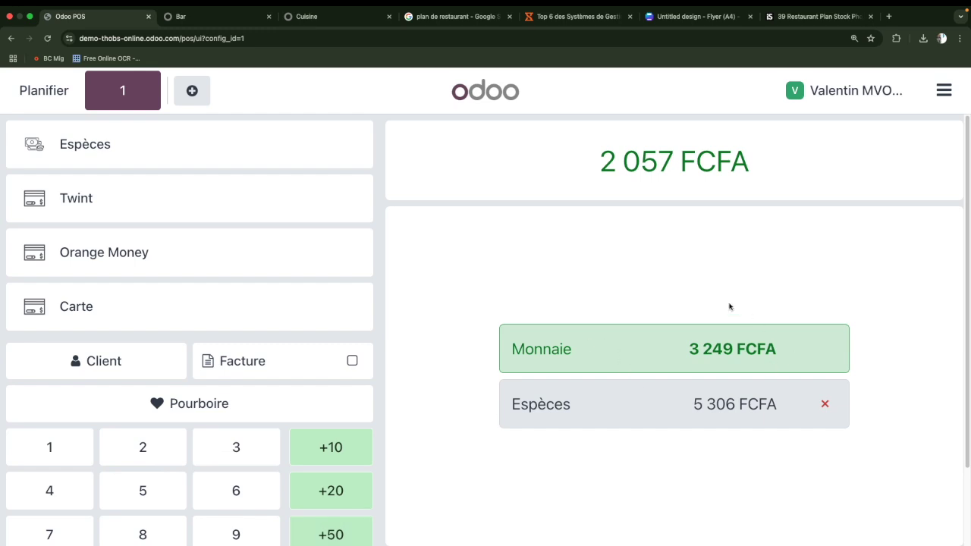
{"action": "scroll", "coordinate": [267, 421], "scroll_direction": "down", "scroll_amount": 3}
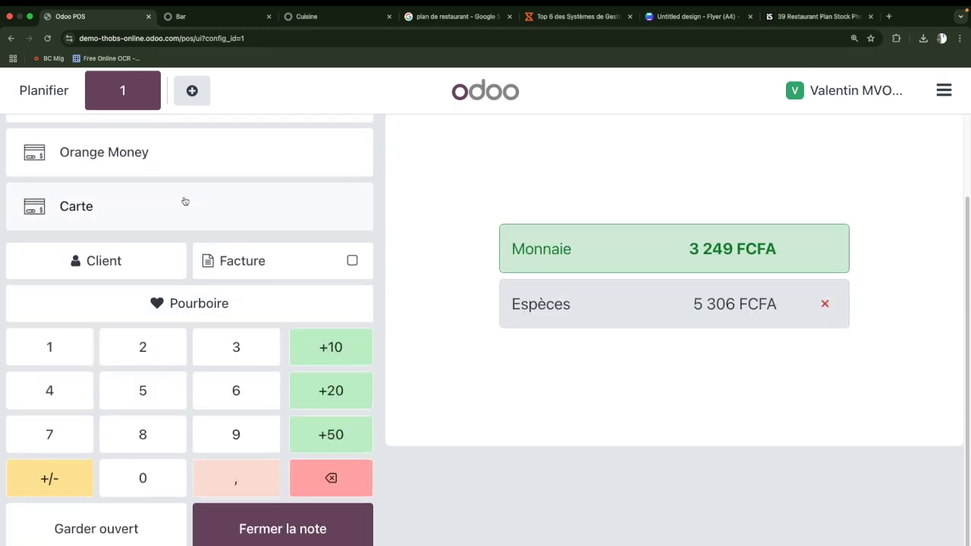
{"action": "scroll", "coordinate": [184, 203], "scroll_direction": "up", "scroll_amount": 3}
{"action": "left_click", "coordinate": [206, 154]}
{"action": "scroll", "coordinate": [214, 486], "scroll_direction": "down", "scroll_amount": 3}
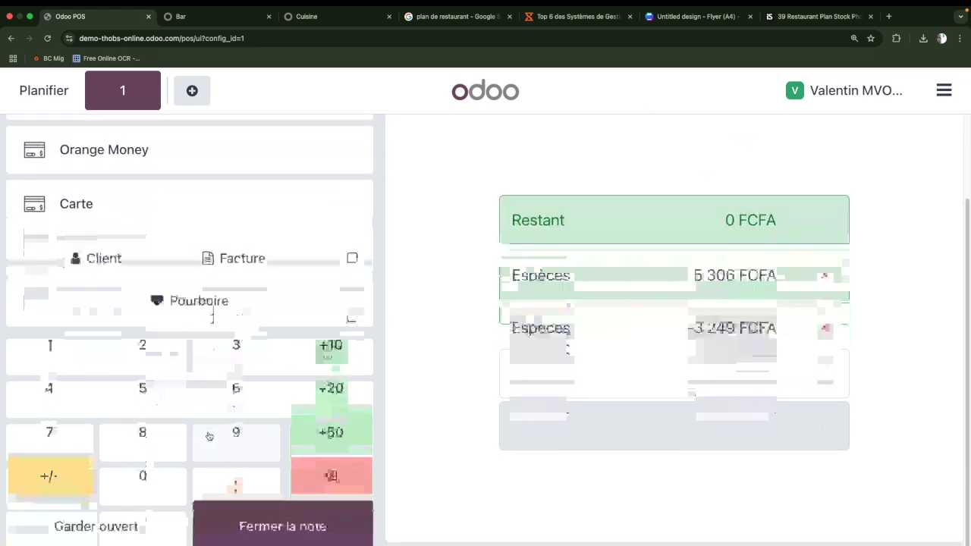
{"action": "left_click", "coordinate": [267, 532]}
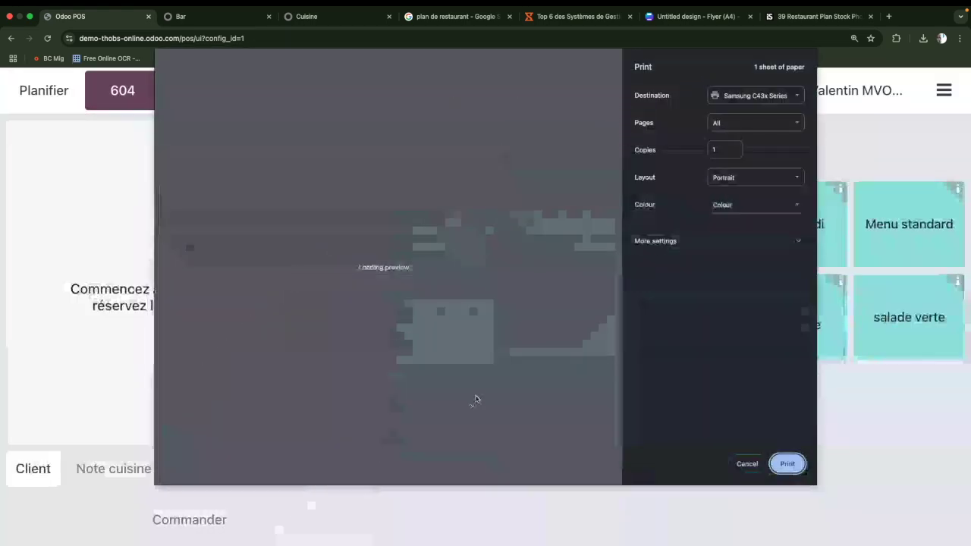
{"action": "left_click", "coordinate": [746, 463]}
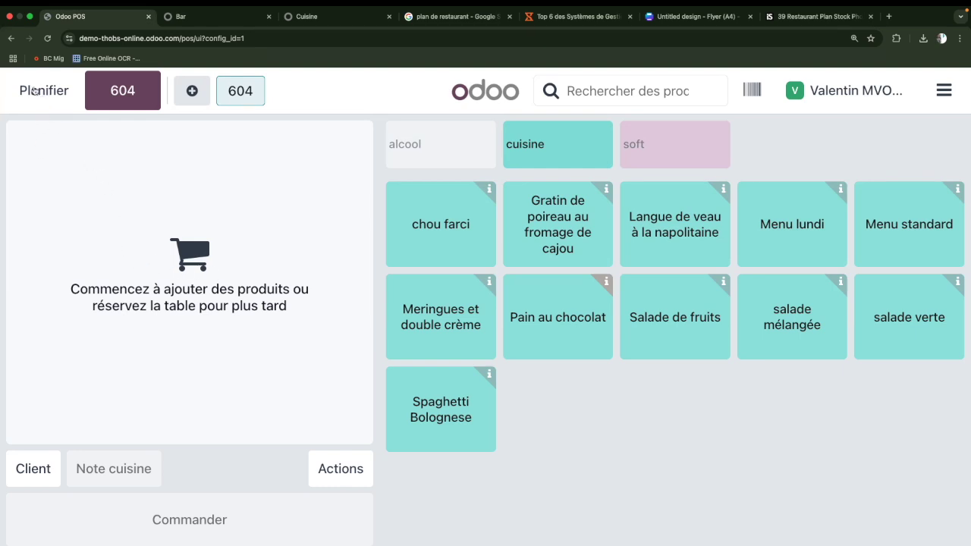
Step: Return to the Salle des fêtes floor plan, open table 711 and review its order lines
{"action": "left_click", "coordinate": [42, 96]}
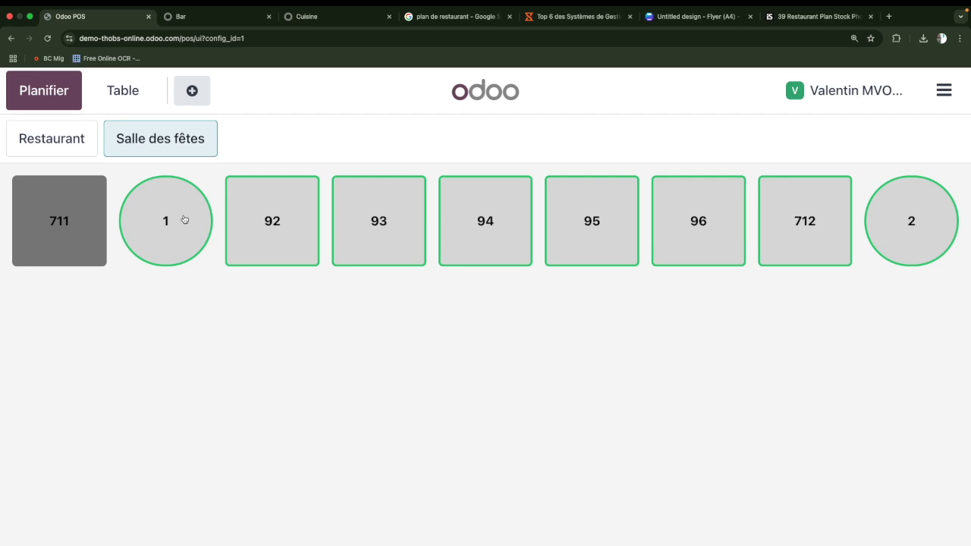
{"action": "left_click", "coordinate": [74, 221]}
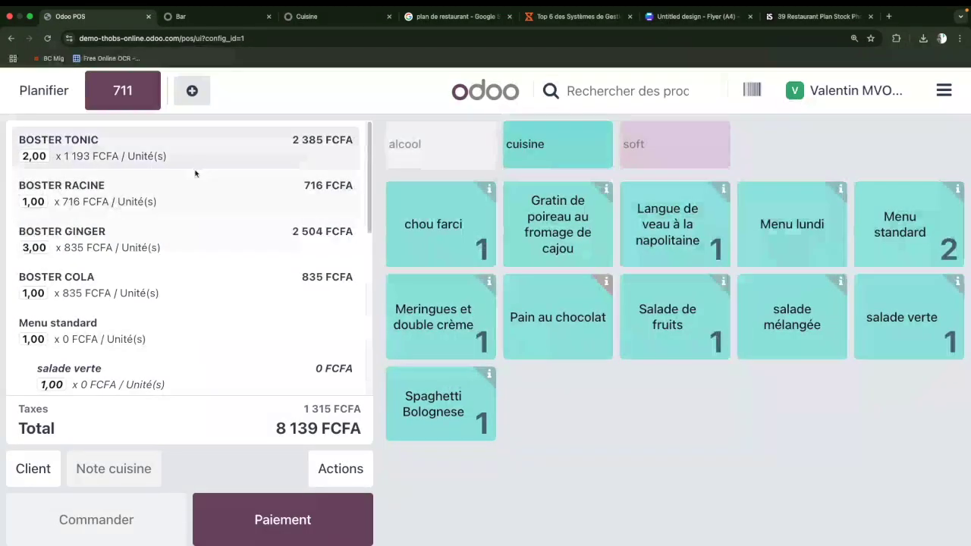
{"action": "scroll", "coordinate": [185, 267], "scroll_direction": "down", "scroll_amount": 10}
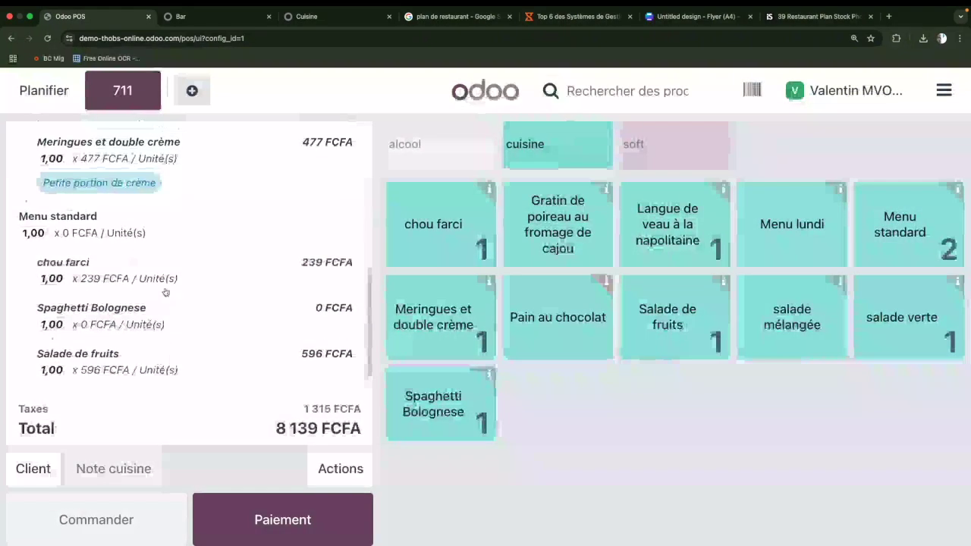
{"action": "left_click", "coordinate": [161, 280]}
{"action": "scroll", "coordinate": [160, 285], "scroll_direction": "up", "scroll_amount": 10}
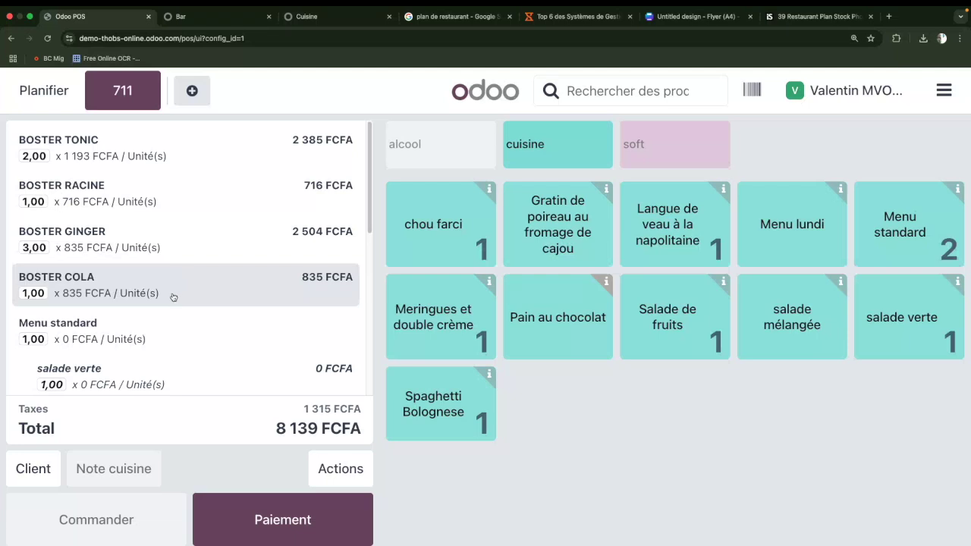
Step: Set the number of guests on table 711's order to 4
{"action": "left_click", "coordinate": [351, 476]}
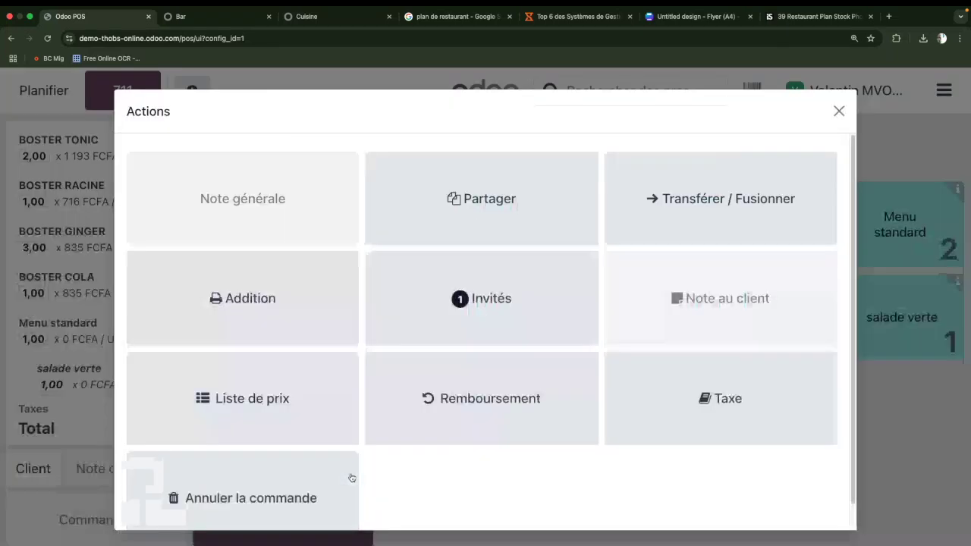
{"action": "left_click", "coordinate": [514, 316]}
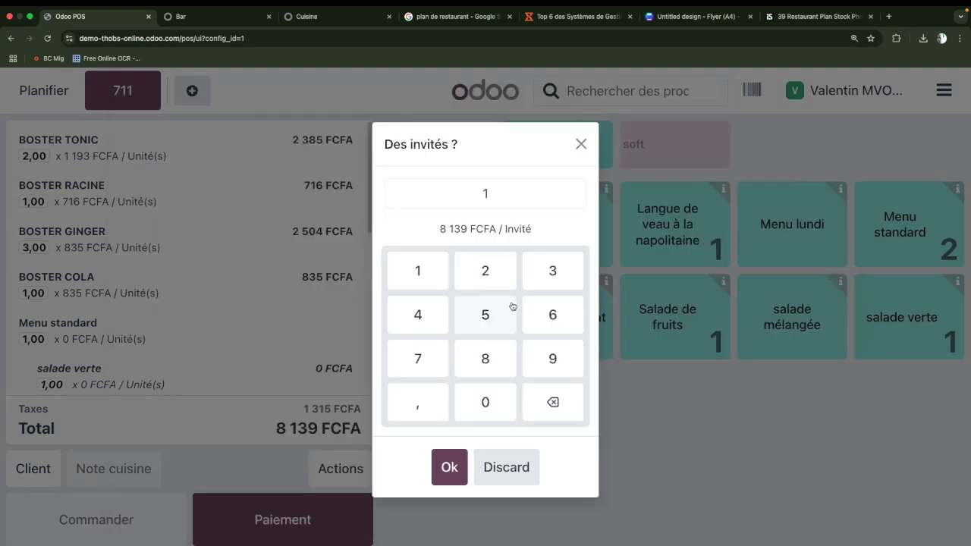
{"action": "left_click", "coordinate": [418, 319]}
{"action": "left_click", "coordinate": [450, 467]}
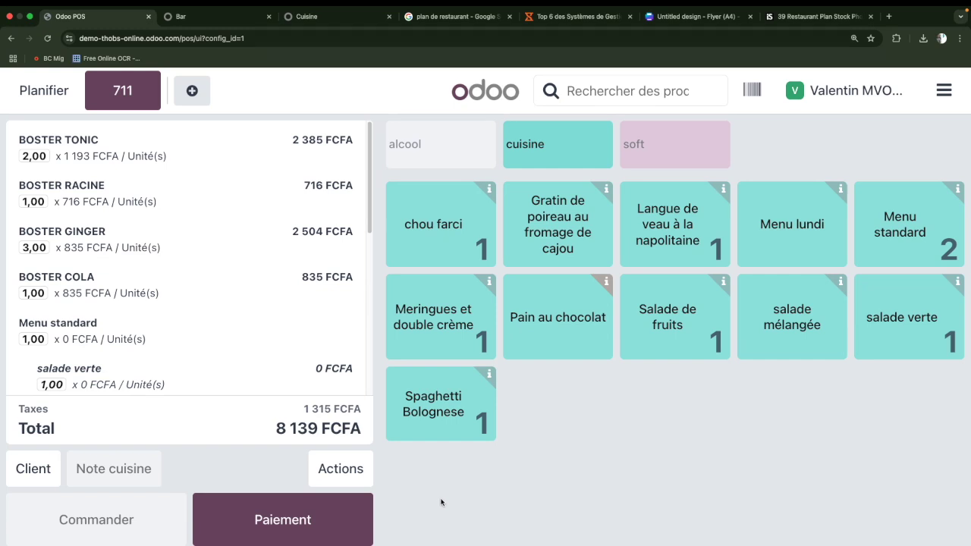
Step: Open the payment for table 711 and enter a first Espèces payment of 2 035 FCFA
{"action": "left_click", "coordinate": [317, 526]}
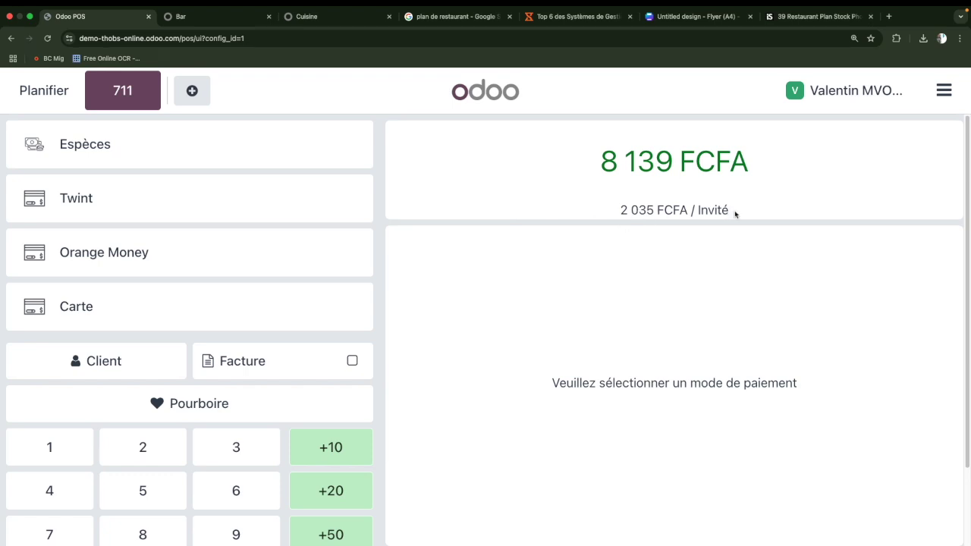
{"action": "scroll", "coordinate": [236, 448], "scroll_direction": "down", "scroll_amount": 3}
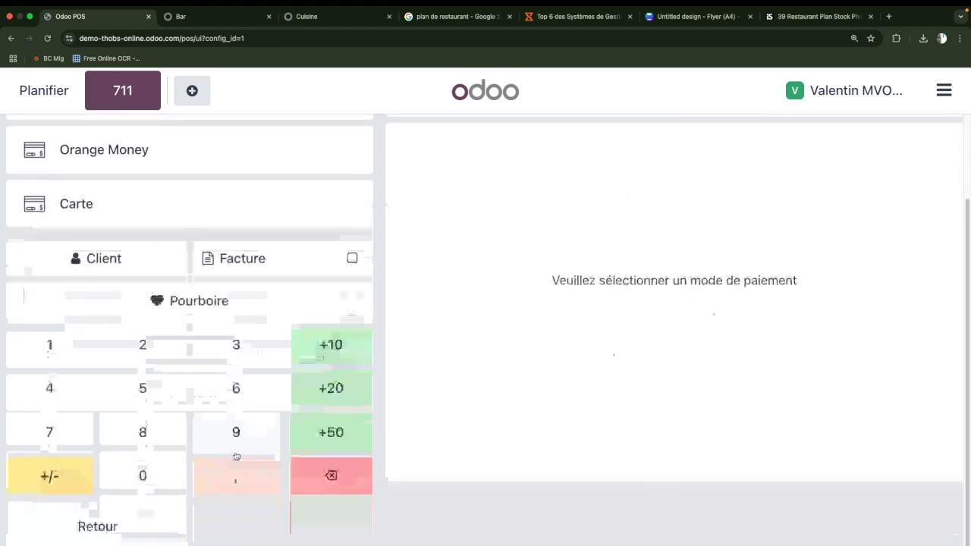
{"action": "scroll", "coordinate": [527, 359], "scroll_direction": "up", "scroll_amount": 3}
{"action": "scroll", "coordinate": [526, 360], "scroll_direction": "down", "scroll_amount": 1}
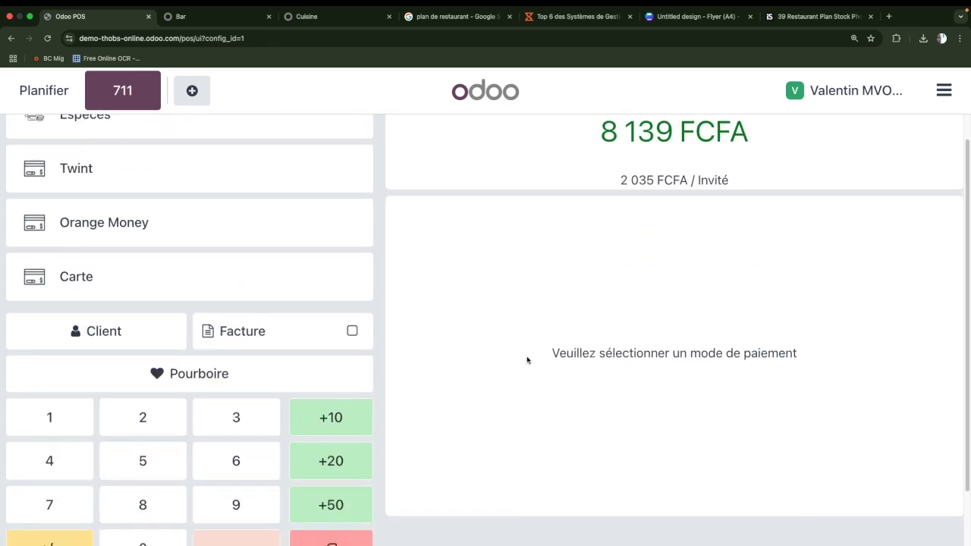
{"action": "left_click", "coordinate": [152, 419]}
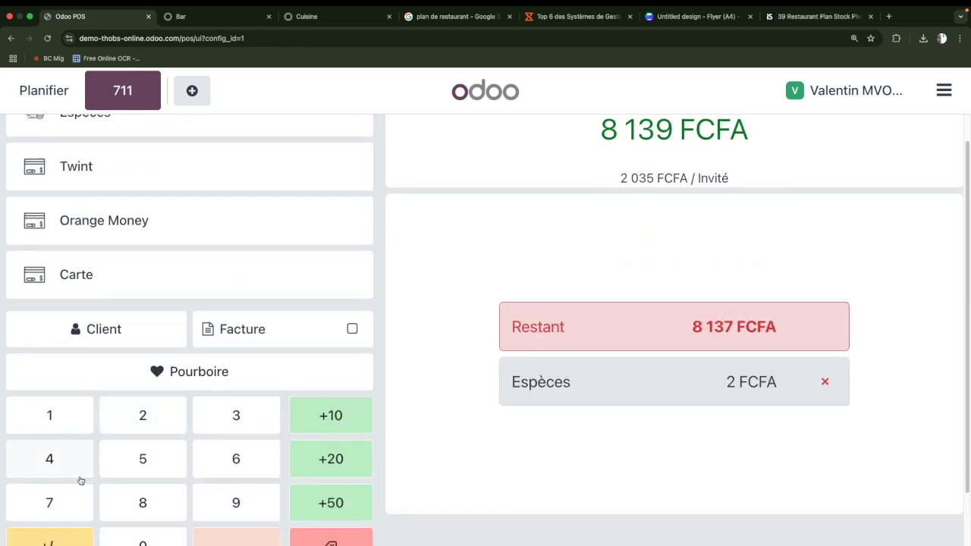
{"action": "left_click", "coordinate": [153, 543]}
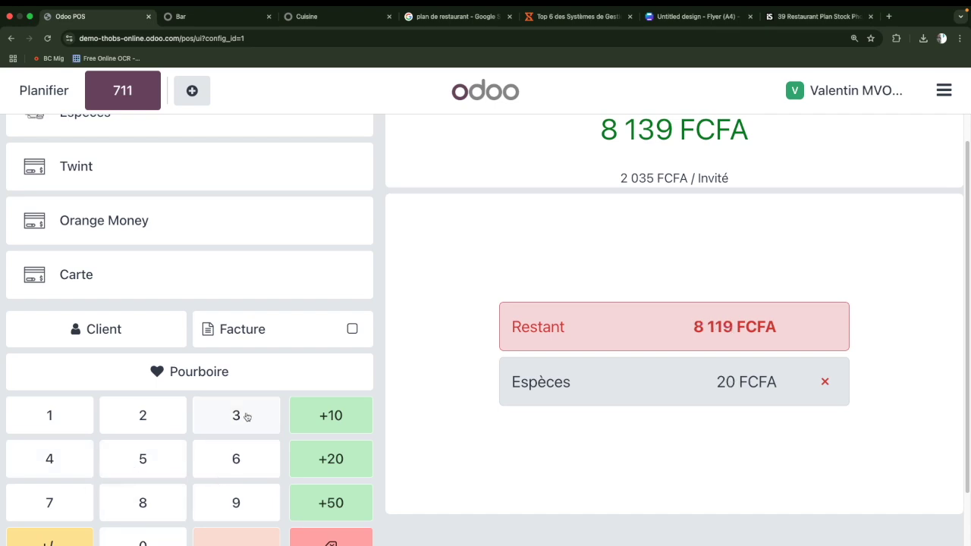
{"action": "left_click", "coordinate": [243, 417]}
{"action": "left_click", "coordinate": [156, 464]}
{"action": "scroll", "coordinate": [340, 477], "scroll_direction": "down", "scroll_amount": 1}
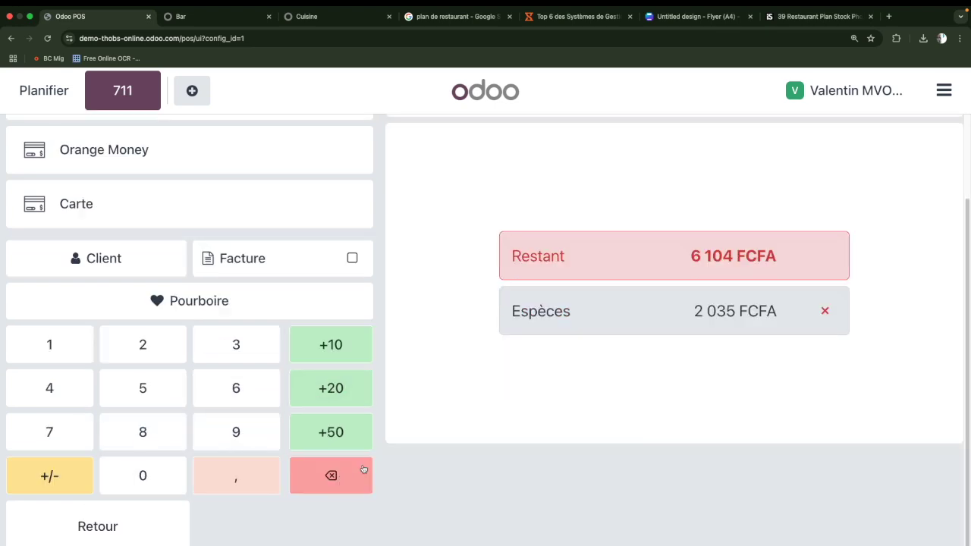
Step: Add a second Espèces payment to table 711's bill and set its amount to 3 000 FCFA
{"action": "scroll", "coordinate": [250, 273], "scroll_direction": "up", "scroll_amount": 2}
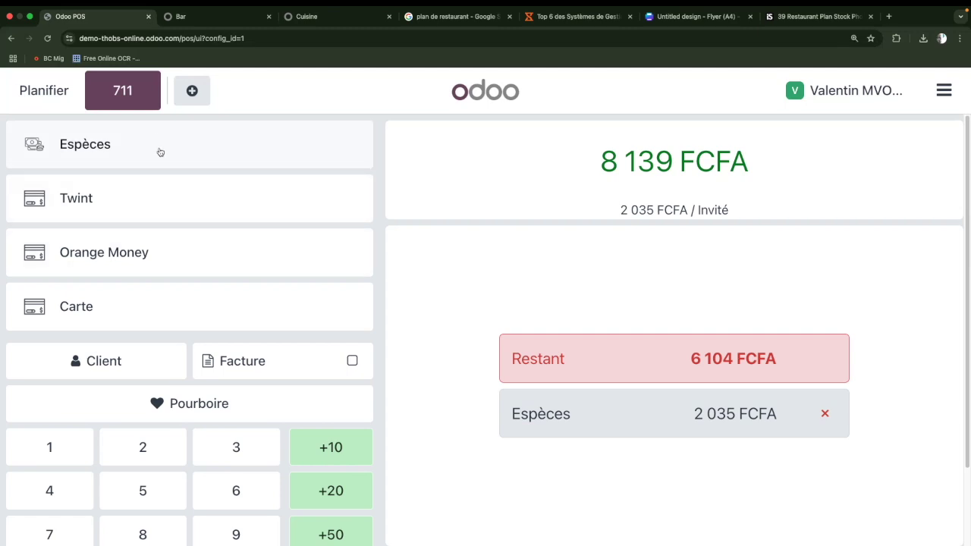
{"action": "left_click", "coordinate": [186, 163]}
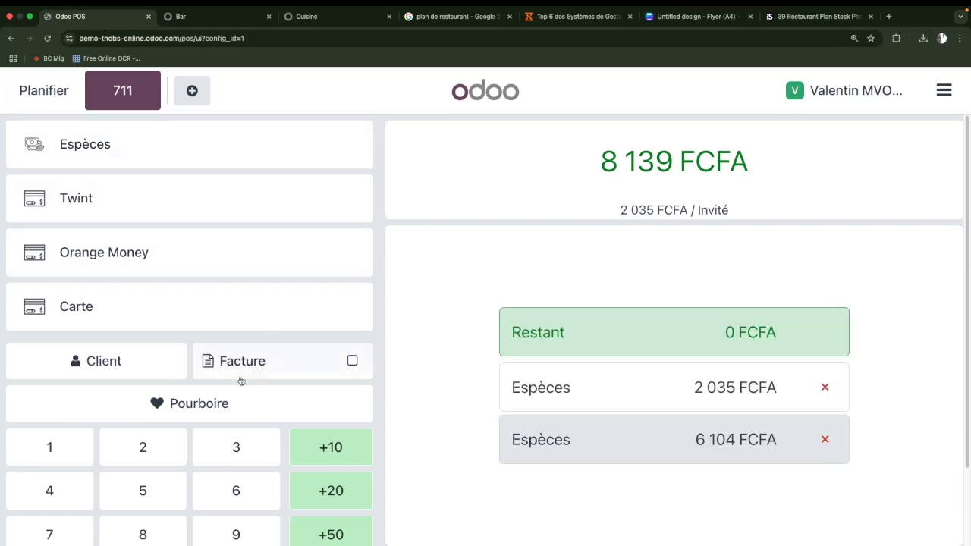
{"action": "scroll", "coordinate": [243, 395], "scroll_direction": "down", "scroll_amount": 2}
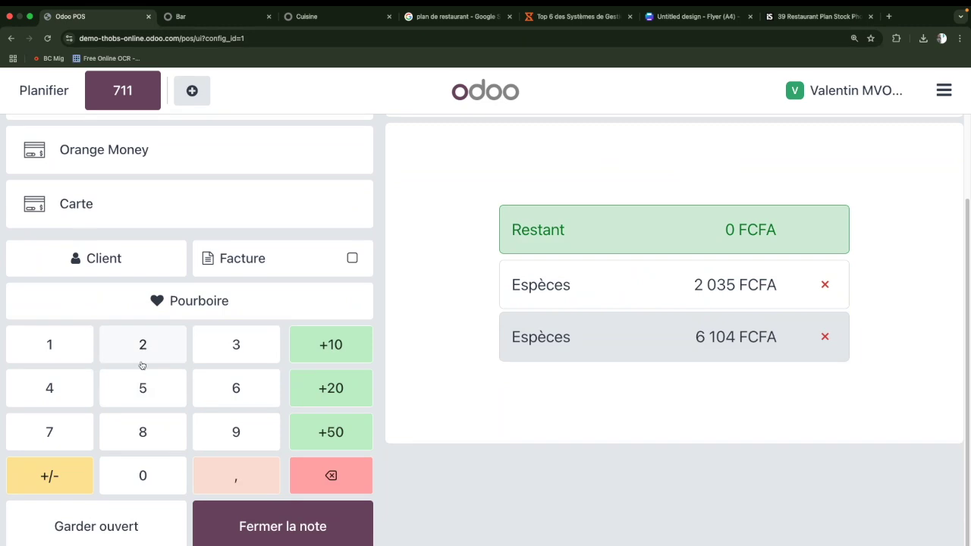
{"action": "left_click", "coordinate": [236, 344]}
{"action": "left_click", "coordinate": [143, 475]}
{"action": "left_click", "coordinate": [143, 475]}
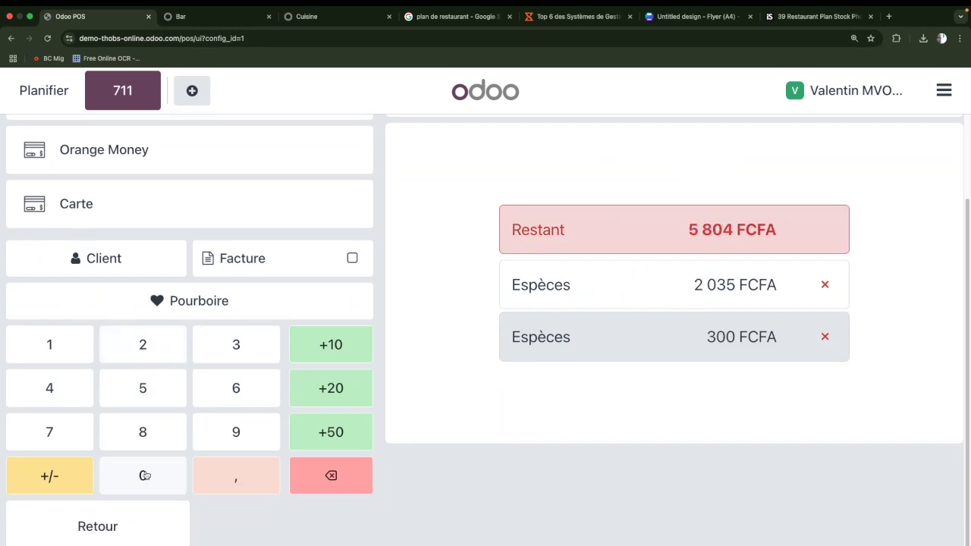
{"action": "left_click", "coordinate": [144, 475]}
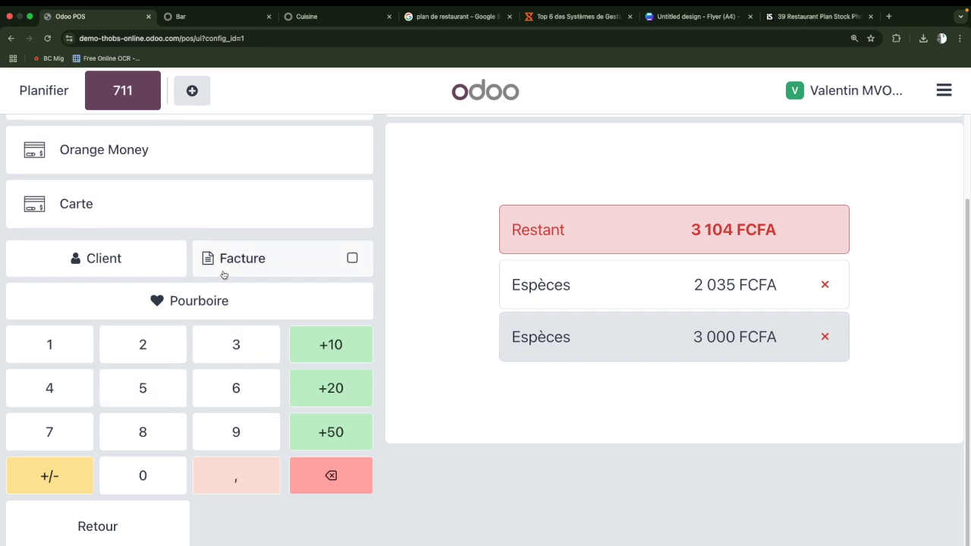
Step: Add a third Espèces payment to table 711's bill and set its amount to 3 000 FCFA
{"action": "scroll", "coordinate": [228, 279], "scroll_direction": "up", "scroll_amount": 2}
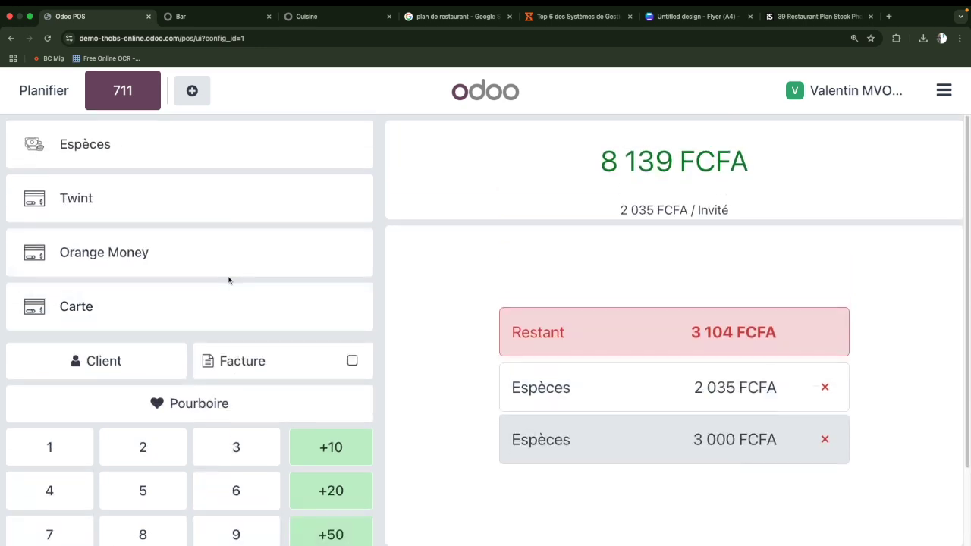
{"action": "left_click", "coordinate": [123, 151]}
{"action": "scroll", "coordinate": [261, 409], "scroll_direction": "down", "scroll_amount": 2}
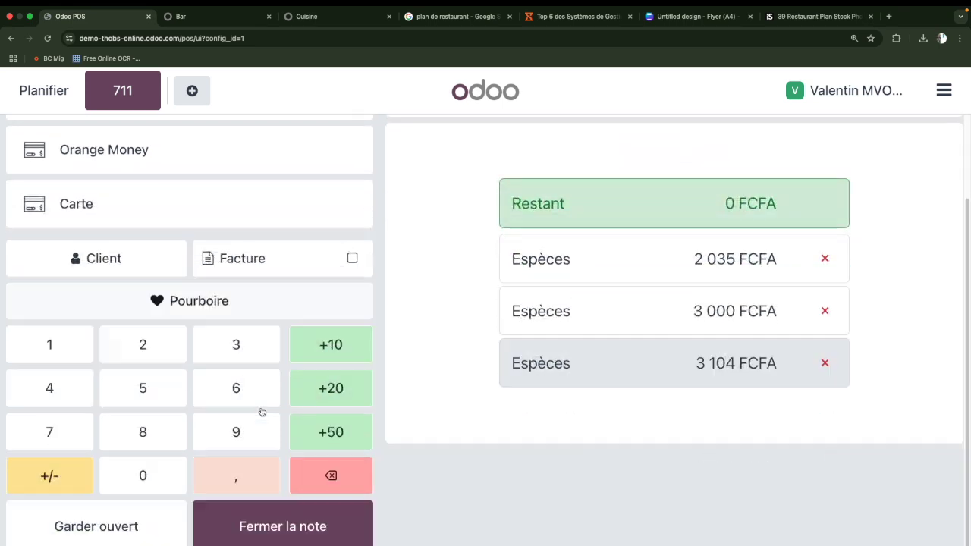
{"action": "left_click", "coordinate": [243, 355]}
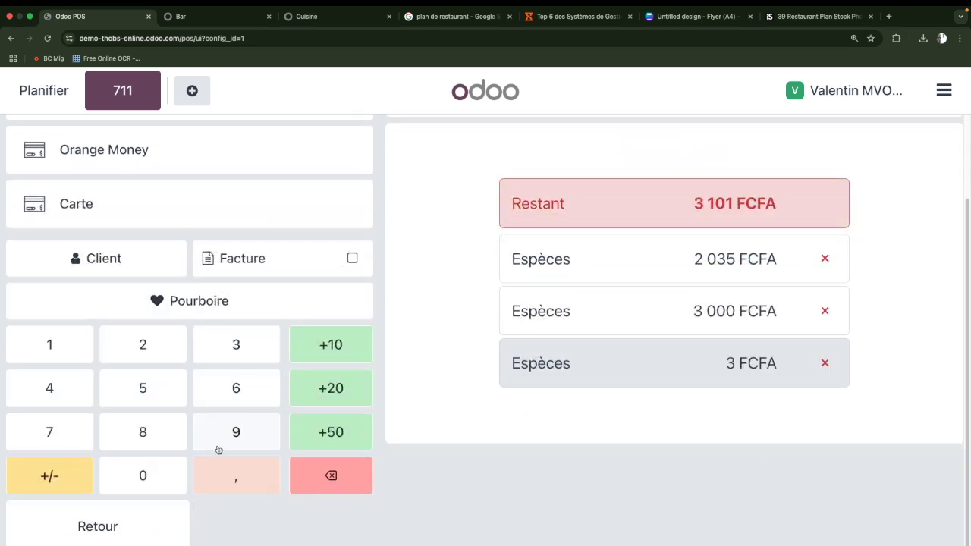
{"action": "left_click", "coordinate": [154, 484]}
{"action": "left_click", "coordinate": [154, 484]}
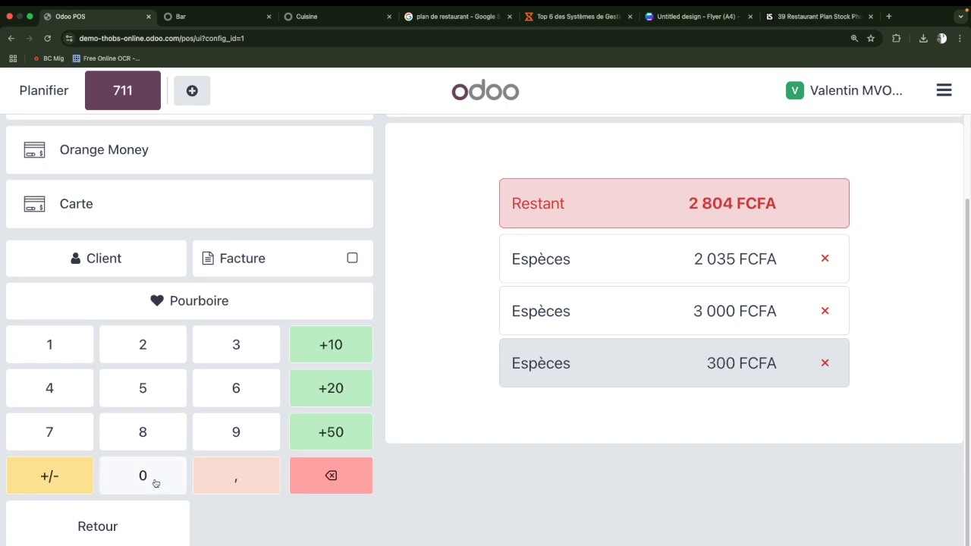
{"action": "left_click", "coordinate": [154, 482]}
{"action": "scroll", "coordinate": [577, 289], "scroll_direction": "up", "scroll_amount": 3}
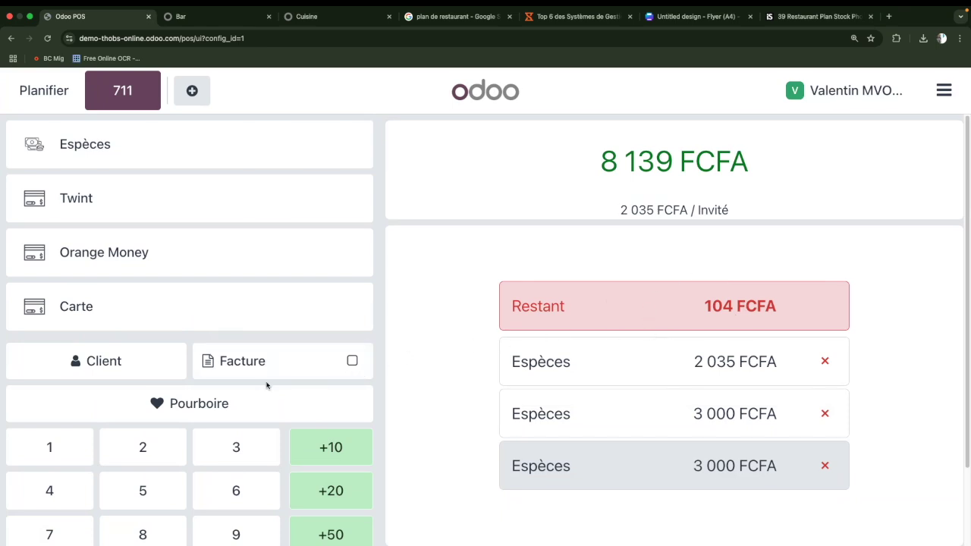
{"action": "scroll", "coordinate": [274, 385], "scroll_direction": "down", "scroll_amount": 3}
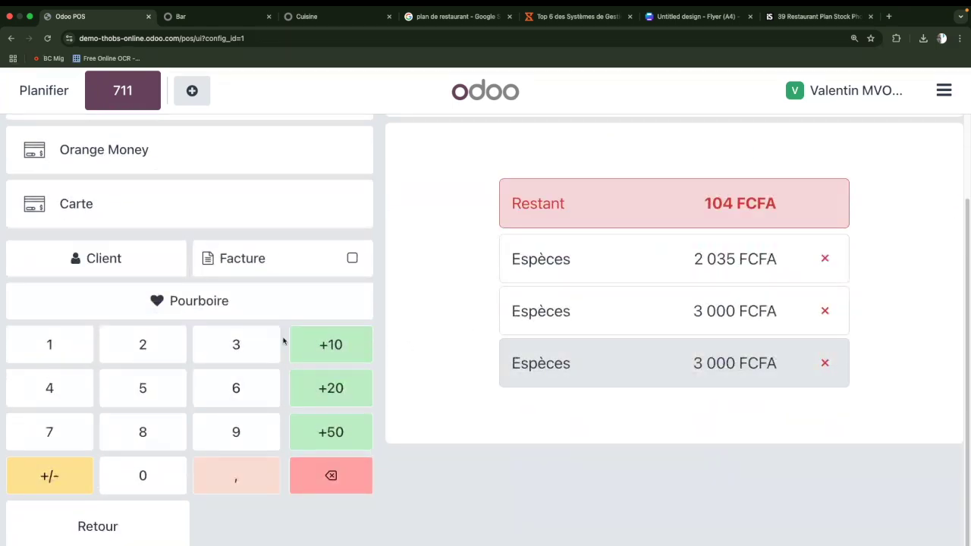
{"action": "scroll", "coordinate": [599, 286], "scroll_direction": "up", "scroll_amount": 3}
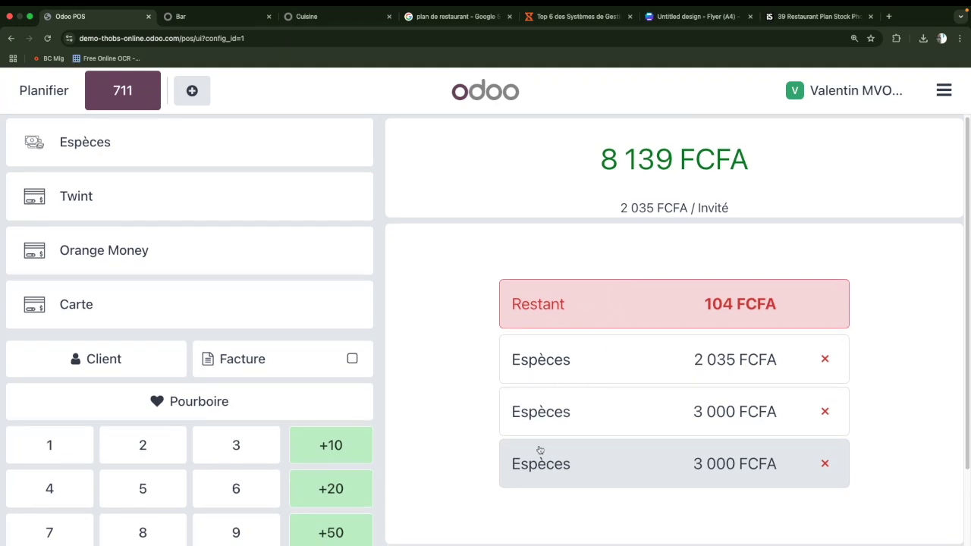
{"action": "scroll", "coordinate": [419, 428], "scroll_direction": "down", "scroll_amount": 3}
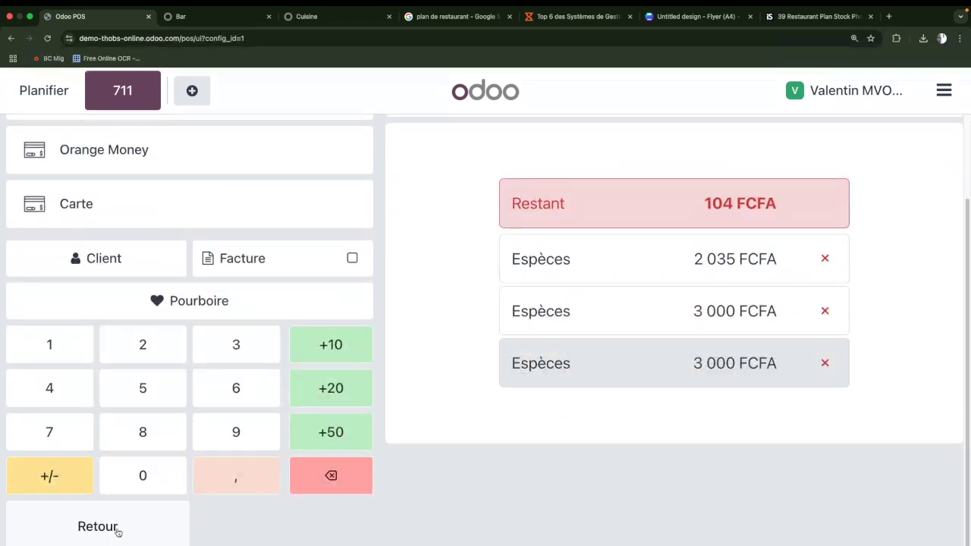
Step: Add a fourth Espèces payment to table 711's bill and set its amount to 3 000 FCFA
{"action": "scroll", "coordinate": [195, 238], "scroll_direction": "up", "scroll_amount": 3}
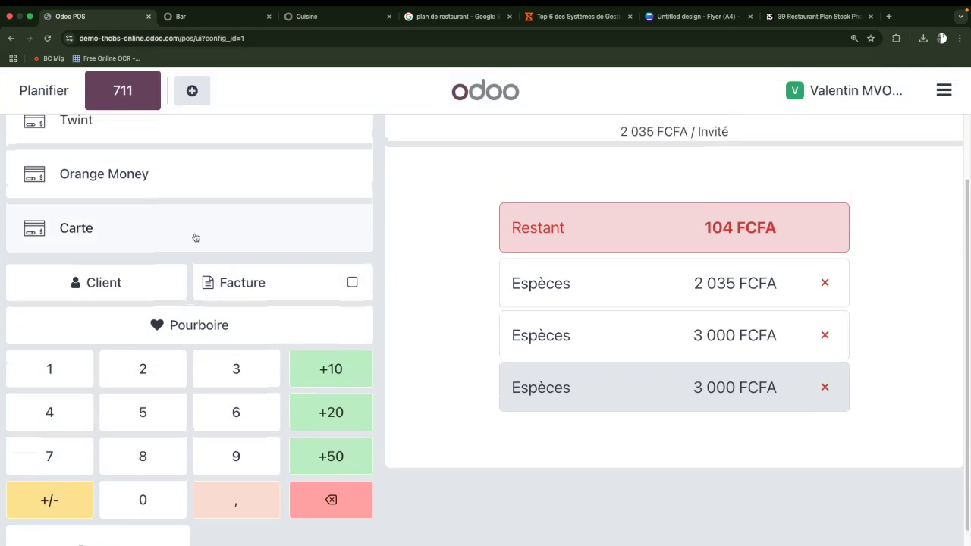
{"action": "left_click", "coordinate": [151, 148]}
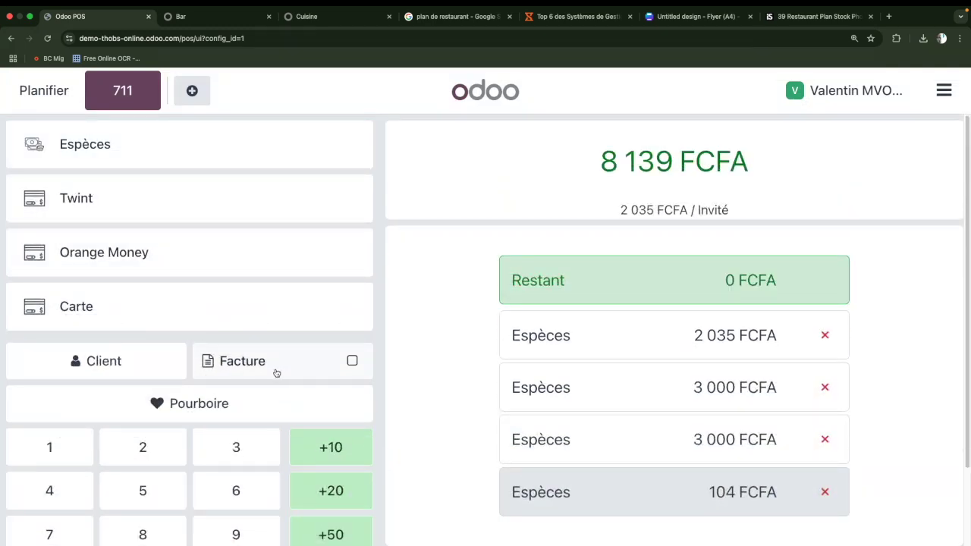
{"action": "scroll", "coordinate": [277, 374], "scroll_direction": "down", "scroll_amount": 3}
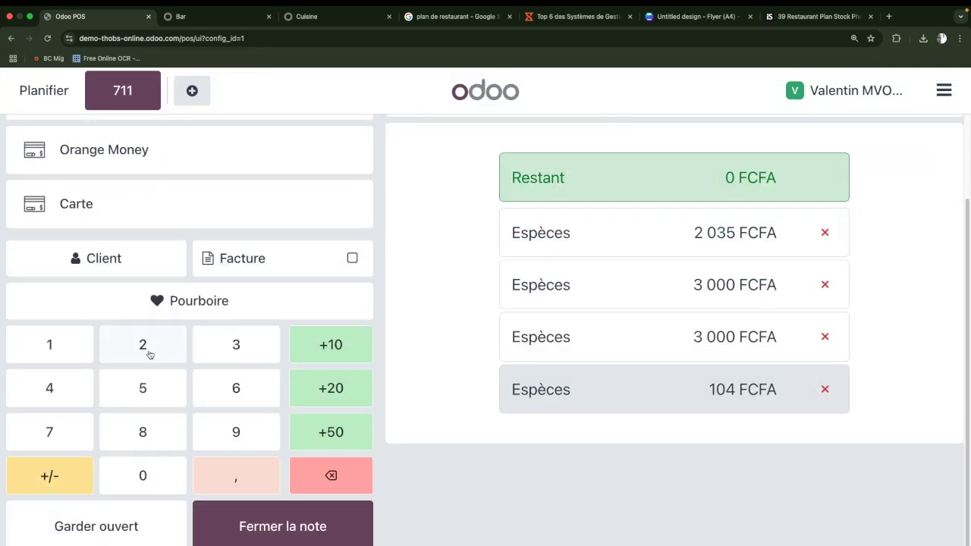
{"action": "left_click", "coordinate": [236, 346]}
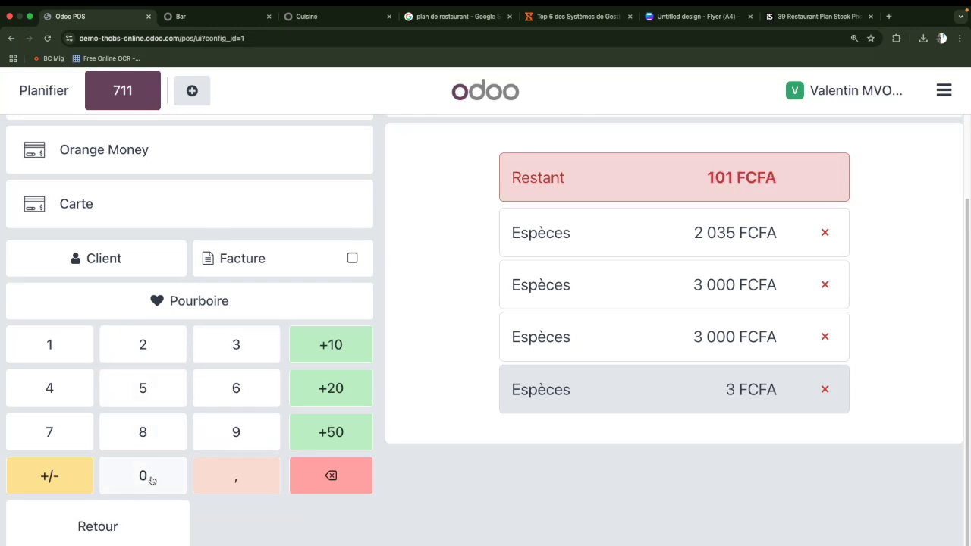
{"action": "double_click", "coordinate": [152, 474]}
{"action": "left_click", "coordinate": [153, 474]}
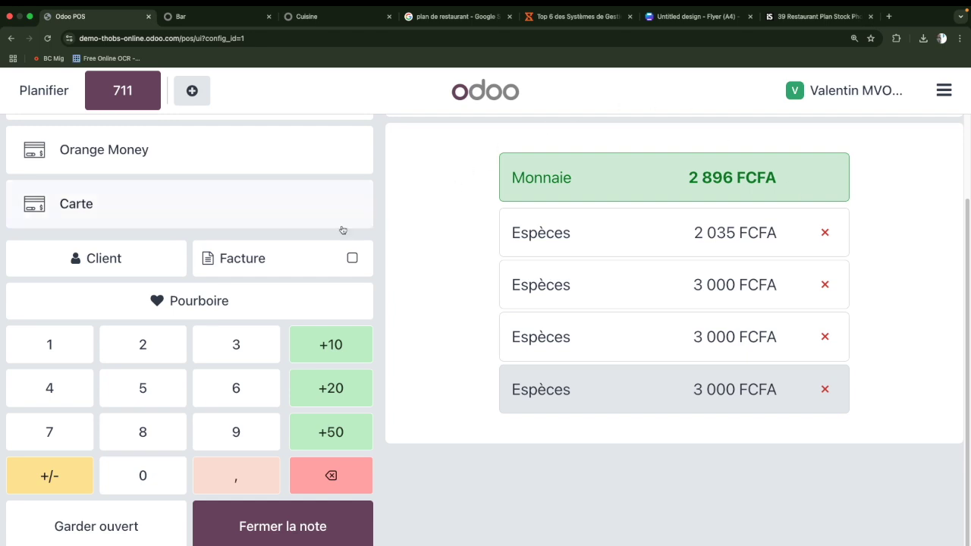
Step: Record the 2 896 FCFA change as a tip, close table 711's bill, and cancel printing the receipt
{"action": "left_click", "coordinate": [276, 302]}
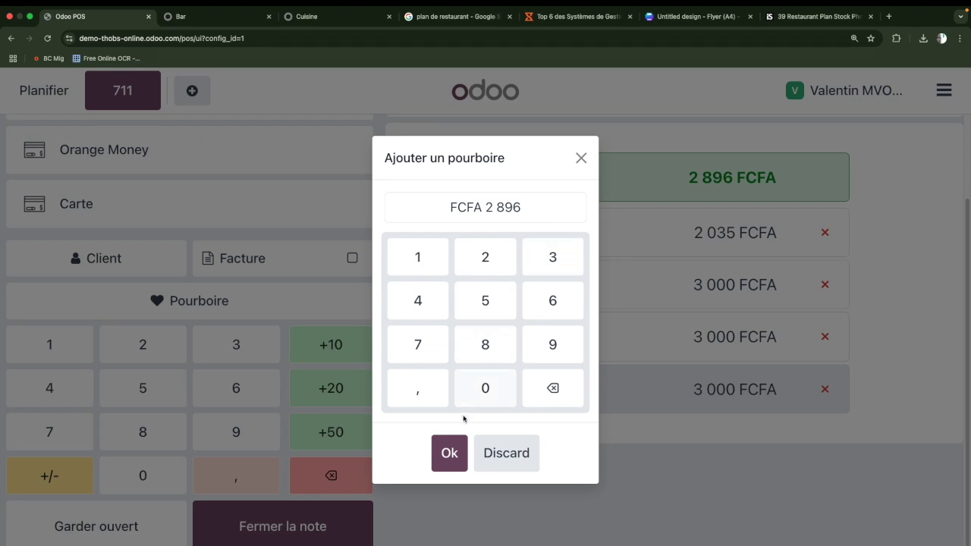
{"action": "left_click", "coordinate": [451, 455]}
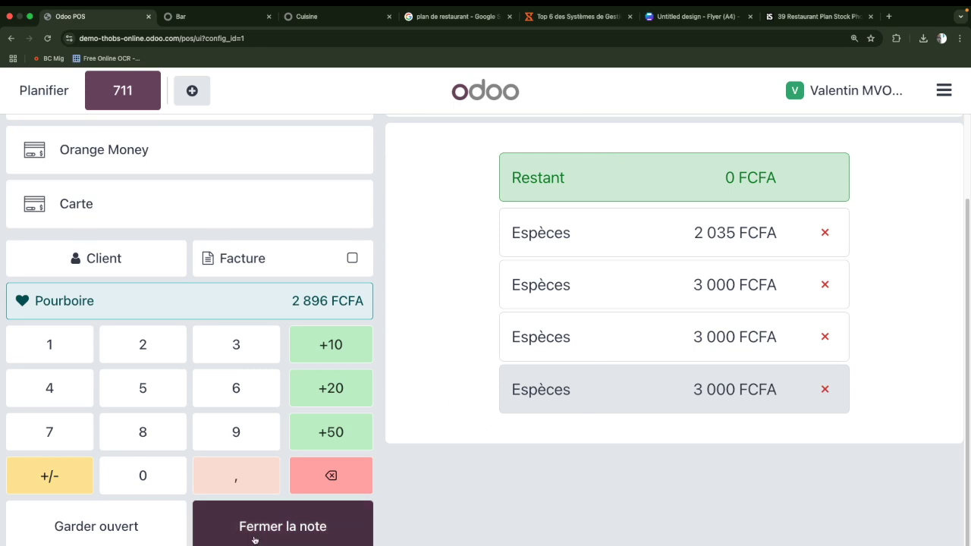
{"action": "left_click", "coordinate": [299, 534]}
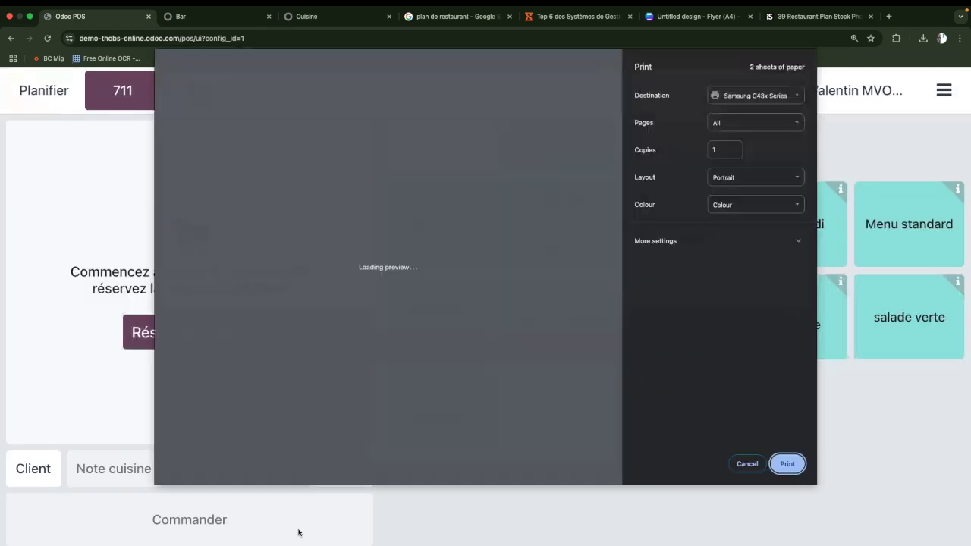
{"action": "left_click", "coordinate": [749, 464]}
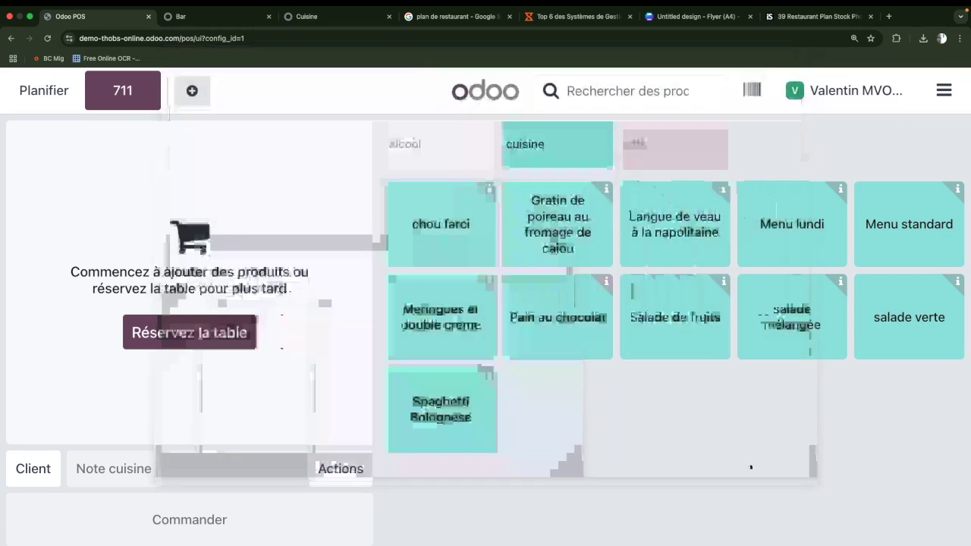
Step: Release the joined tables 13 & 14 on the Restaurant floor and return to the Salle des fêtes floor
{"action": "left_click", "coordinate": [42, 91]}
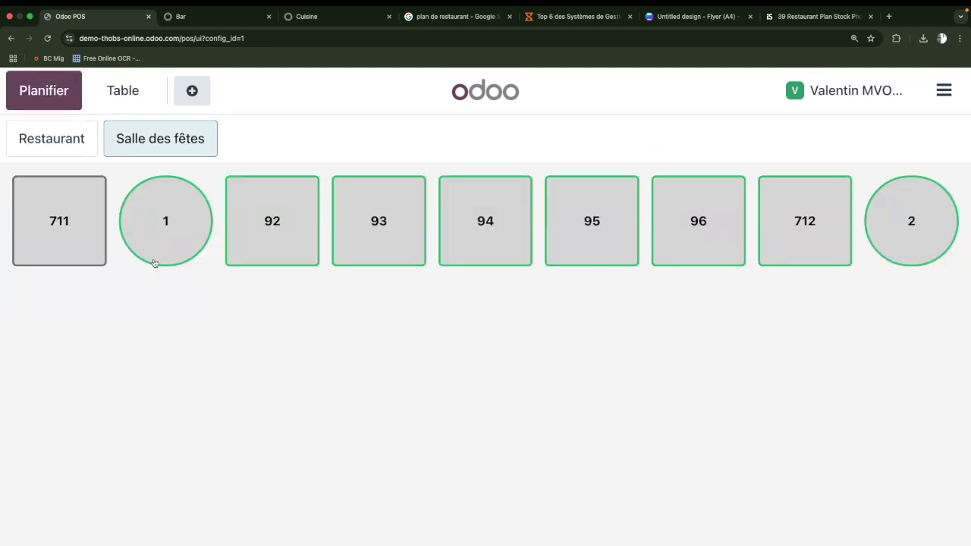
{"action": "left_click", "coordinate": [66, 145]}
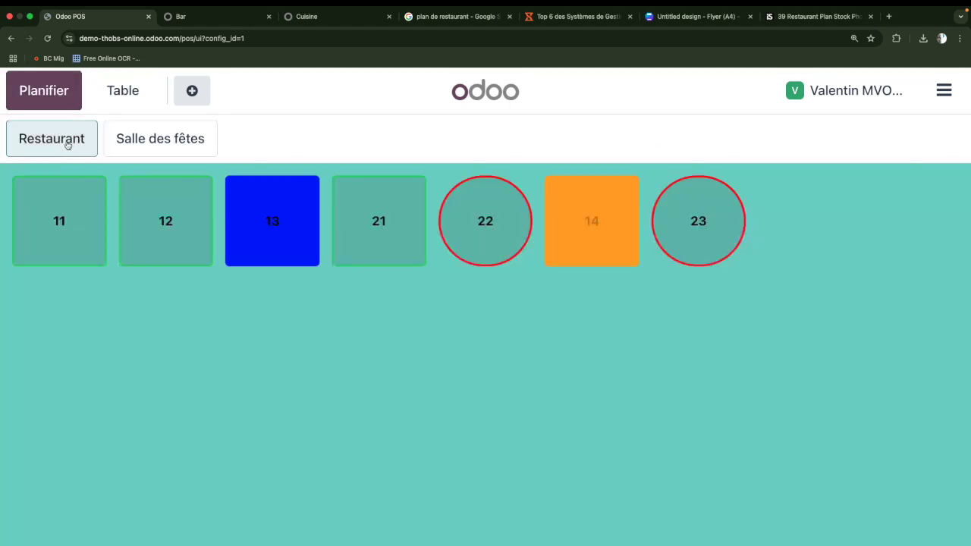
{"action": "left_click", "coordinate": [288, 222]}
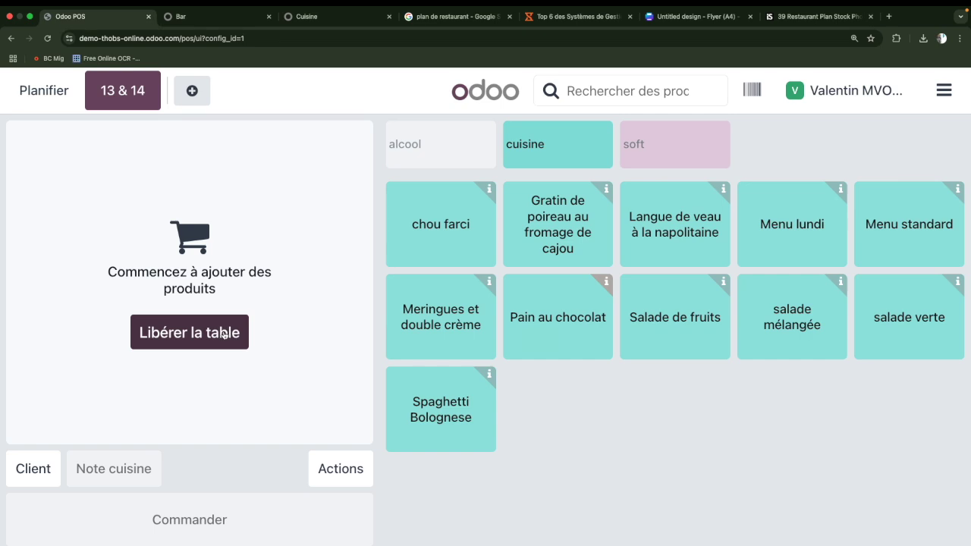
{"action": "left_click", "coordinate": [225, 338]}
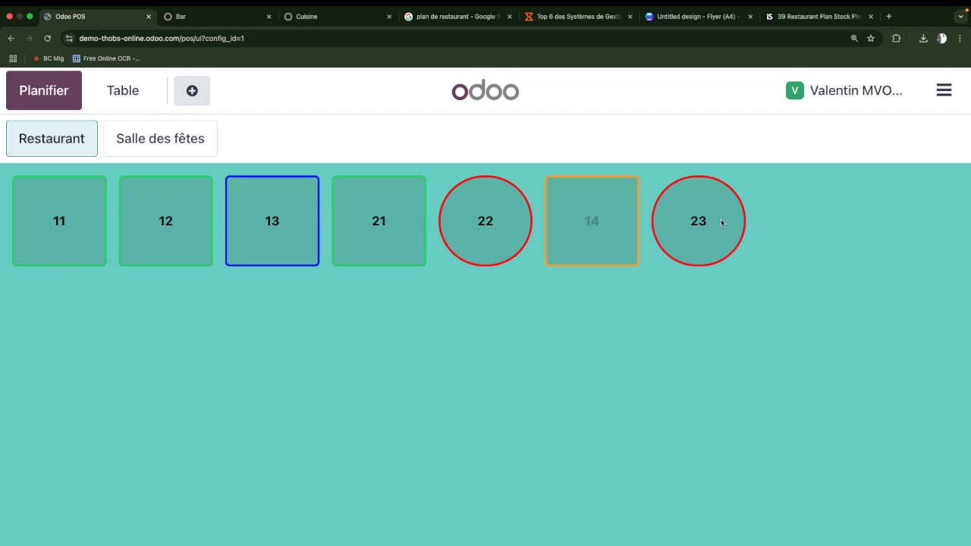
{"action": "left_click", "coordinate": [158, 144]}
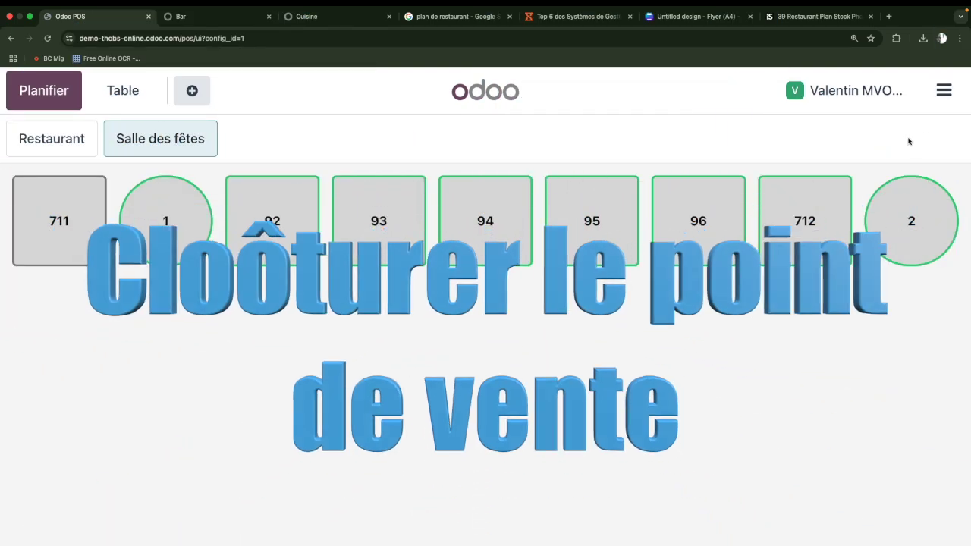
Step: Start closing the cash register and enter four 10 000 FCFA notes in the coins and notes count
{"action": "left_click", "coordinate": [945, 93]}
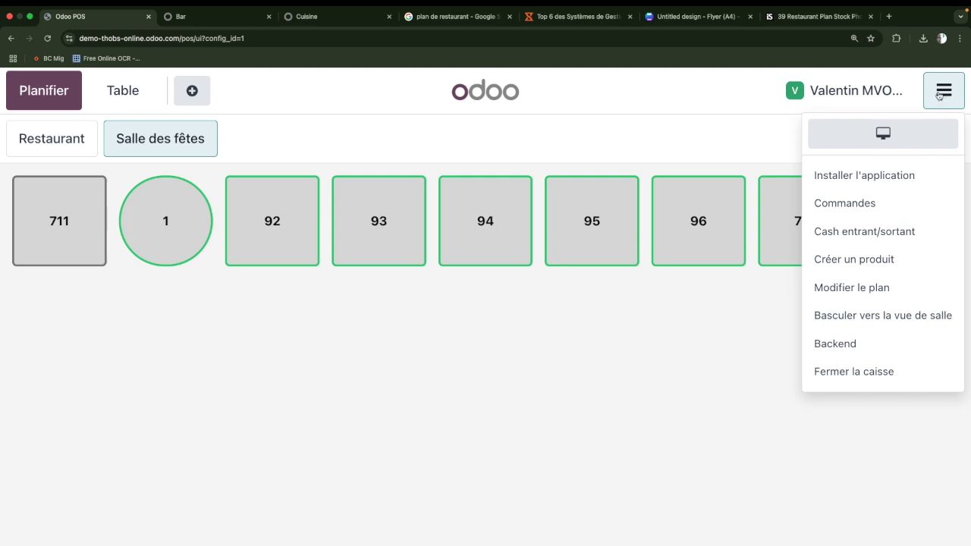
{"action": "left_click", "coordinate": [891, 374]}
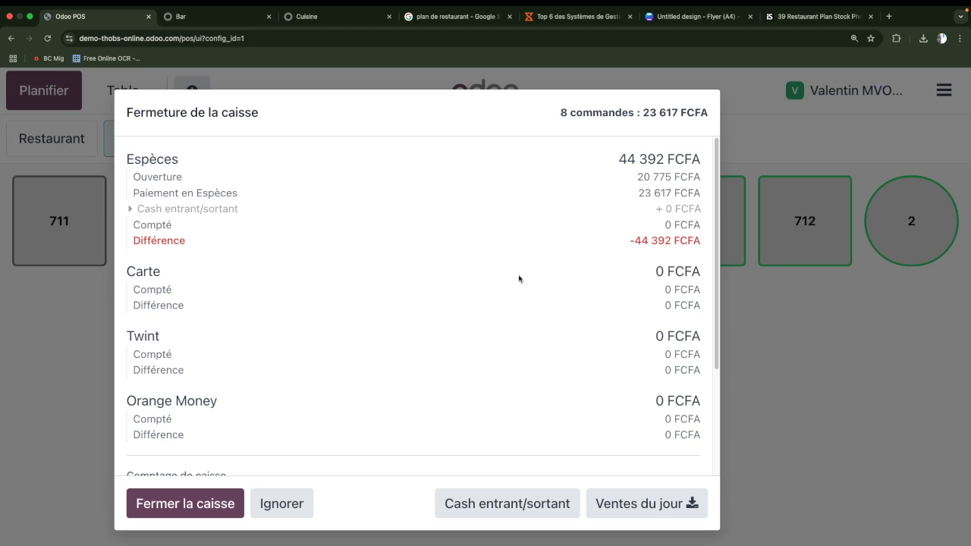
{"action": "scroll", "coordinate": [452, 343], "scroll_direction": "down", "scroll_amount": 3}
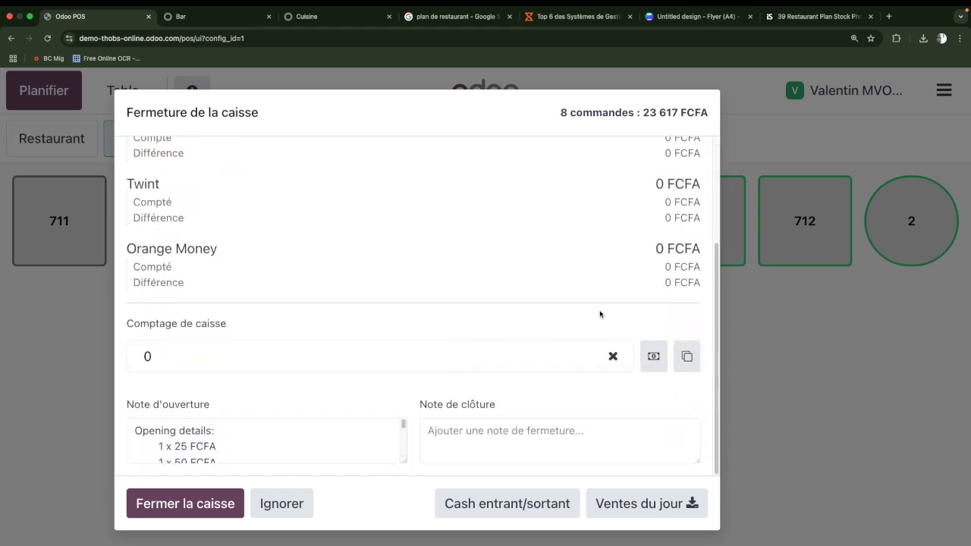
{"action": "left_click", "coordinate": [654, 356]}
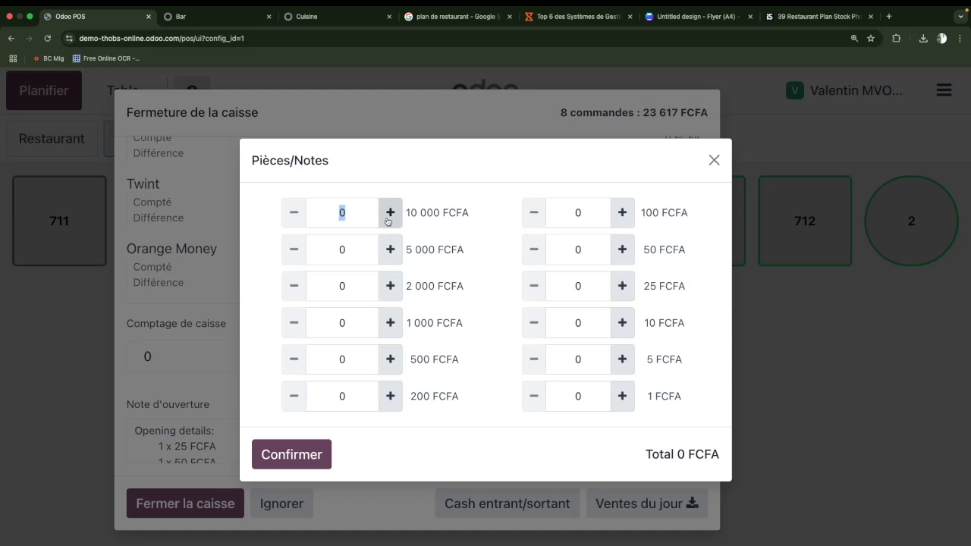
{"action": "left_click_drag", "start_coordinate": [480, 169], "coordinate": [454, 246]}
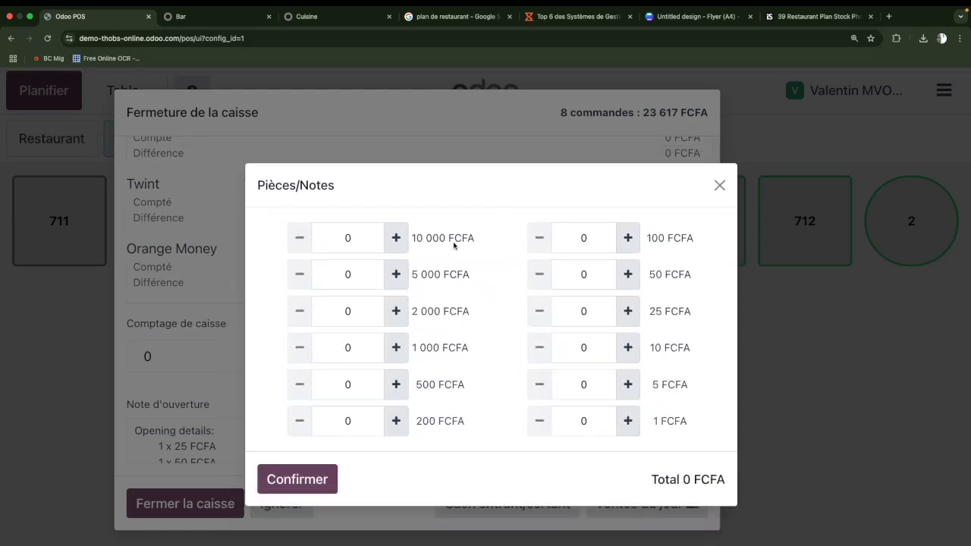
{"action": "left_click", "coordinate": [396, 238]}
{"action": "left_click", "coordinate": [396, 238]}
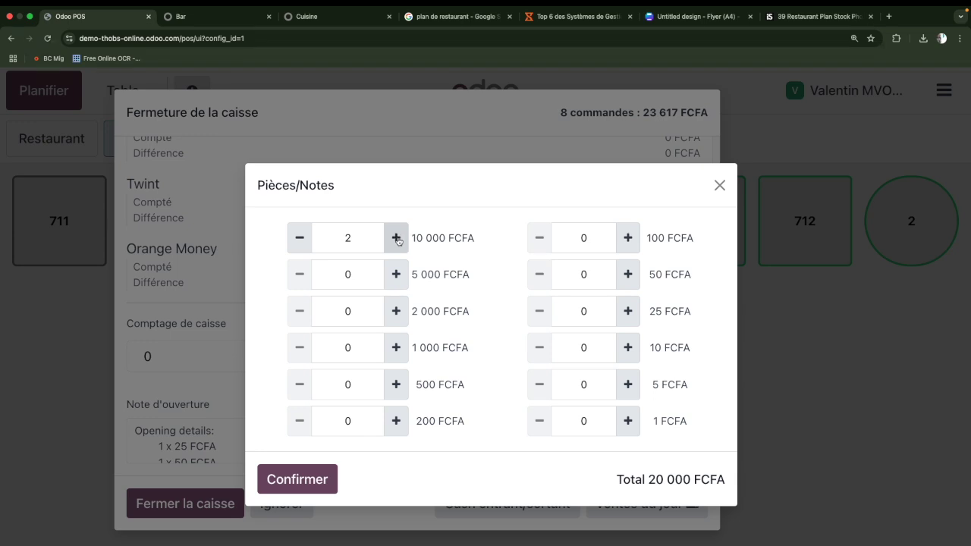
{"action": "left_click", "coordinate": [396, 238]}
{"action": "left_click", "coordinate": [396, 238]}
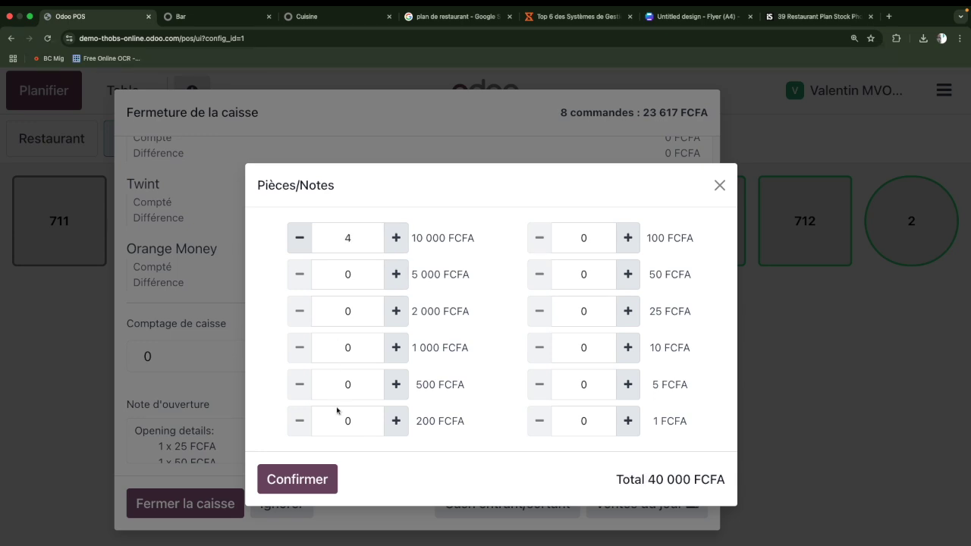
Step: Add one each of 5 000, 2 000, 1 000, 50 and 10 FCFA plus three 25 FCFA to the cash count and confirm it
{"action": "left_click", "coordinate": [396, 347]}
{"action": "left_click", "coordinate": [396, 311]}
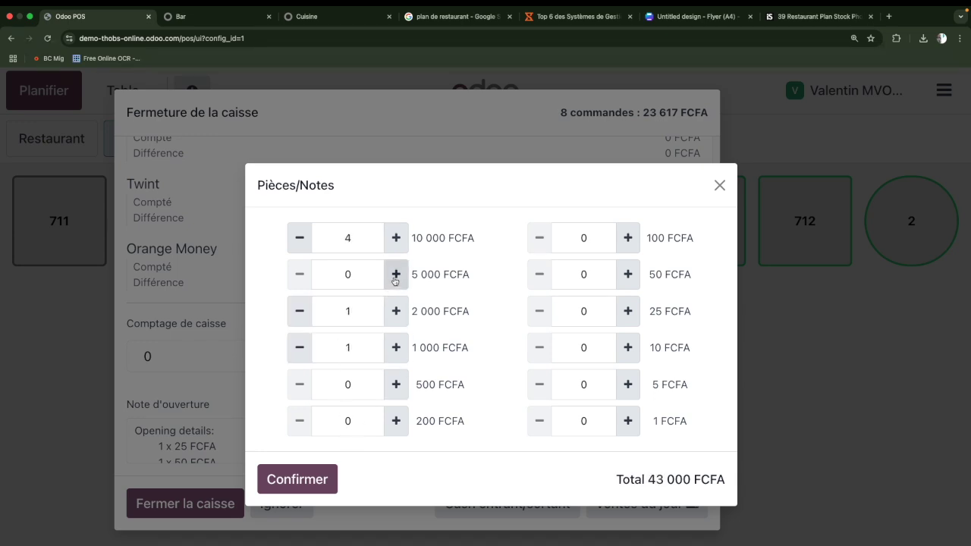
{"action": "left_click", "coordinate": [396, 275]}
{"action": "left_click", "coordinate": [628, 311]}
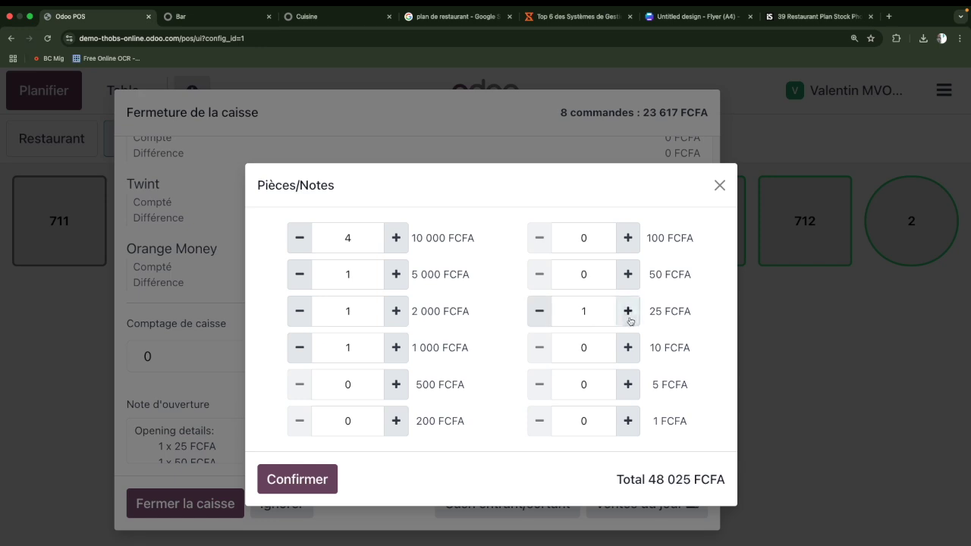
{"action": "left_click", "coordinate": [628, 311]}
{"action": "left_click", "coordinate": [628, 311]}
{"action": "left_click", "coordinate": [628, 347]}
{"action": "left_click", "coordinate": [627, 287]}
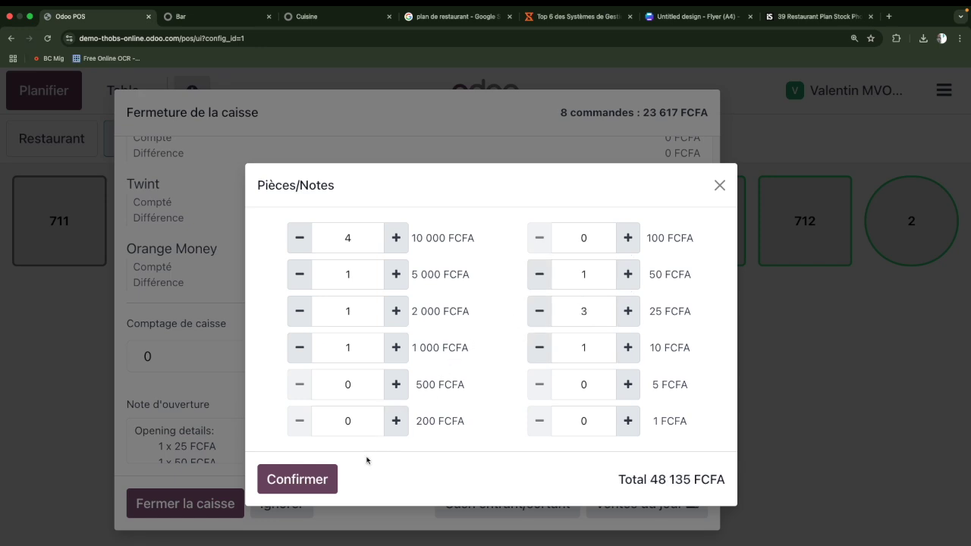
{"action": "left_click", "coordinate": [324, 479]}
Step: Review the cash difference, payment method totals and closing note in the register closing, and dismiss it without closing the register
{"action": "scroll", "coordinate": [507, 273], "scroll_direction": "up", "scroll_amount": 5}
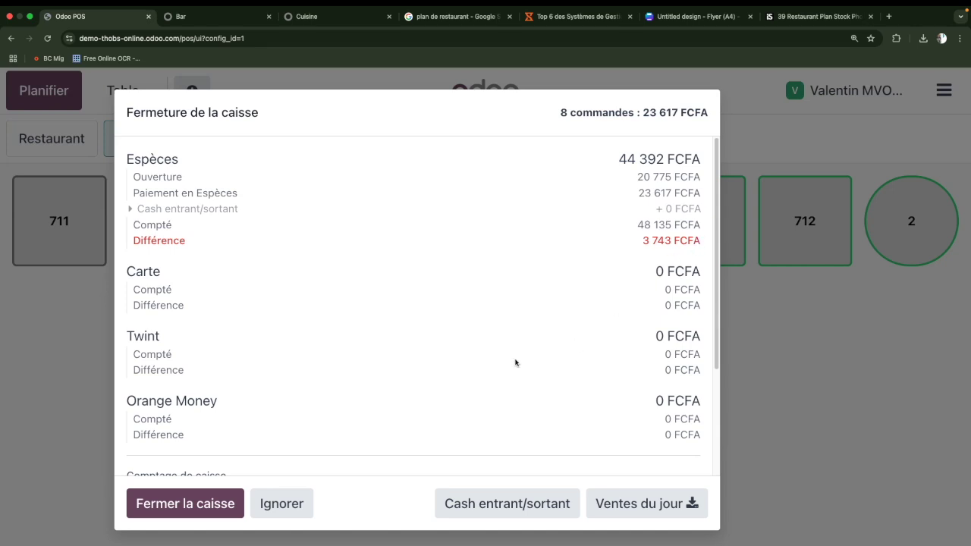
{"action": "scroll", "coordinate": [612, 355], "scroll_direction": "down", "scroll_amount": 4}
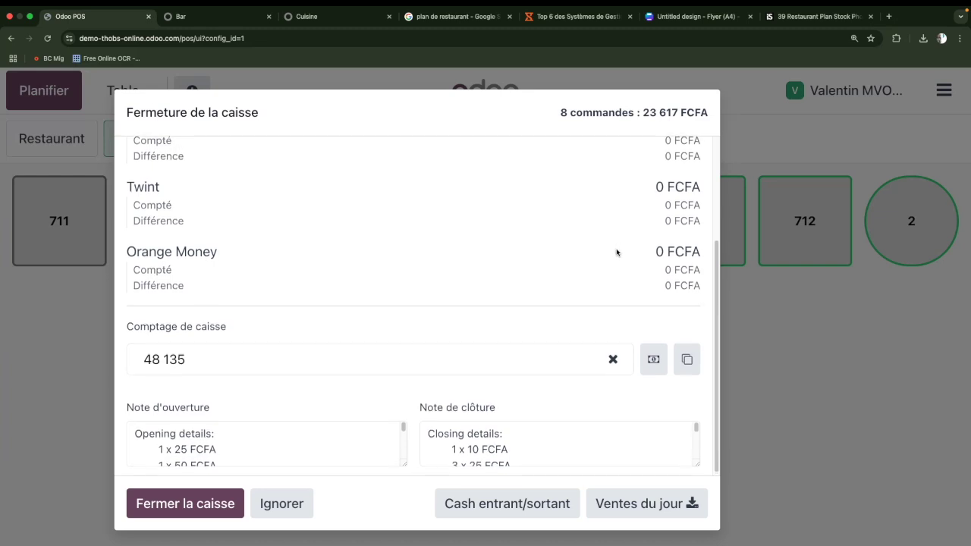
{"action": "scroll", "coordinate": [618, 251], "scroll_direction": "up", "scroll_amount": 1}
{"action": "scroll", "coordinate": [609, 255], "scroll_direction": "up", "scroll_amount": 4}
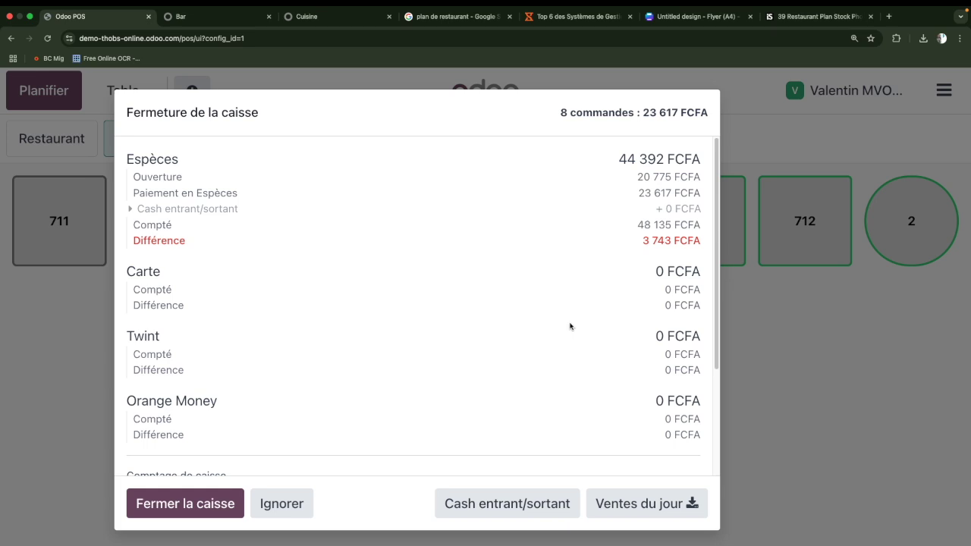
{"action": "left_click", "coordinate": [281, 504]}
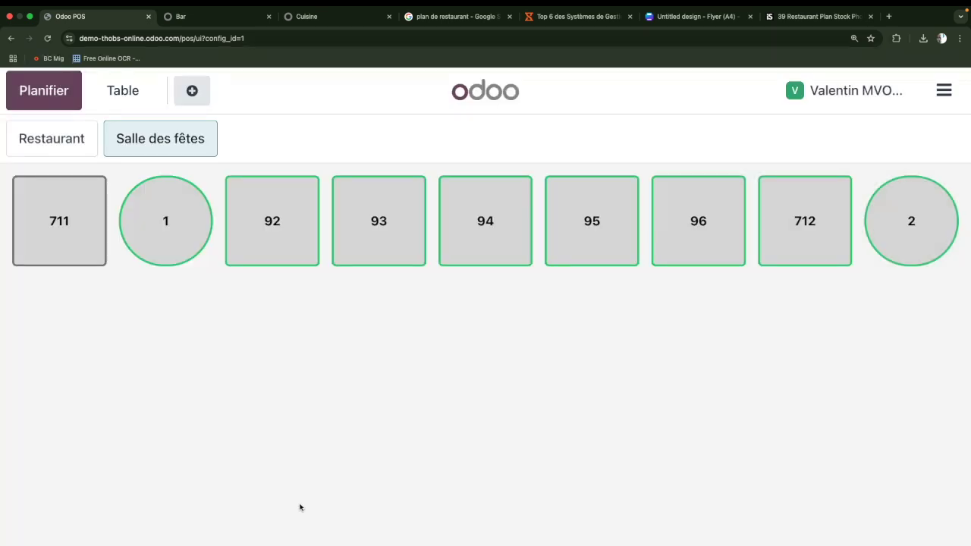
Step: Open the Paiements list in the Point de Vente backend and examine the individual payments grouped under Espèces
{"action": "left_click", "coordinate": [947, 93]}
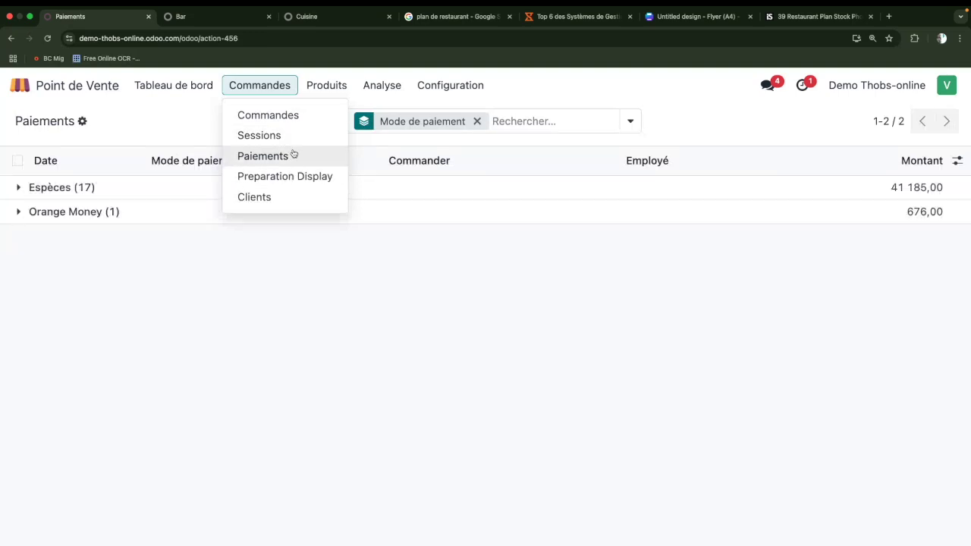
{"action": "left_click", "coordinate": [296, 155]}
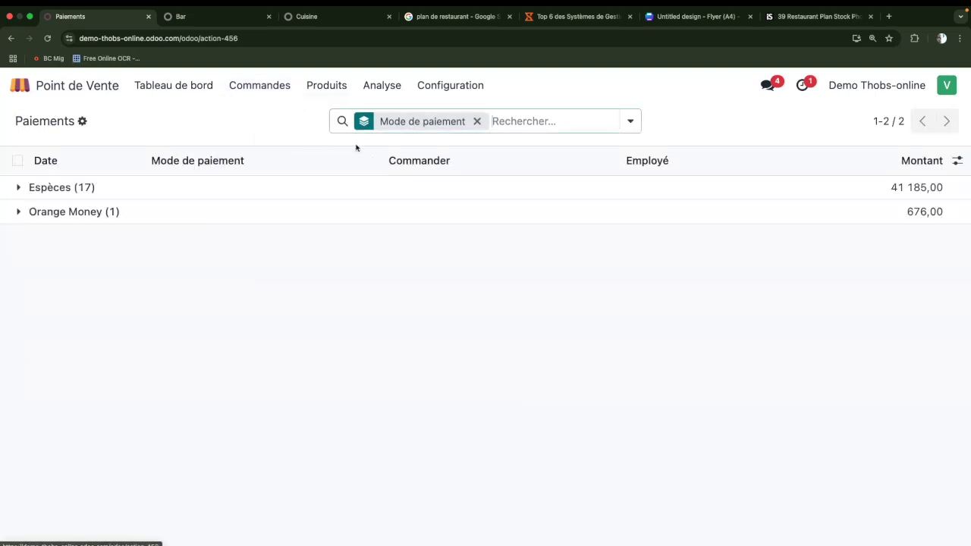
{"action": "left_click", "coordinate": [15, 189]}
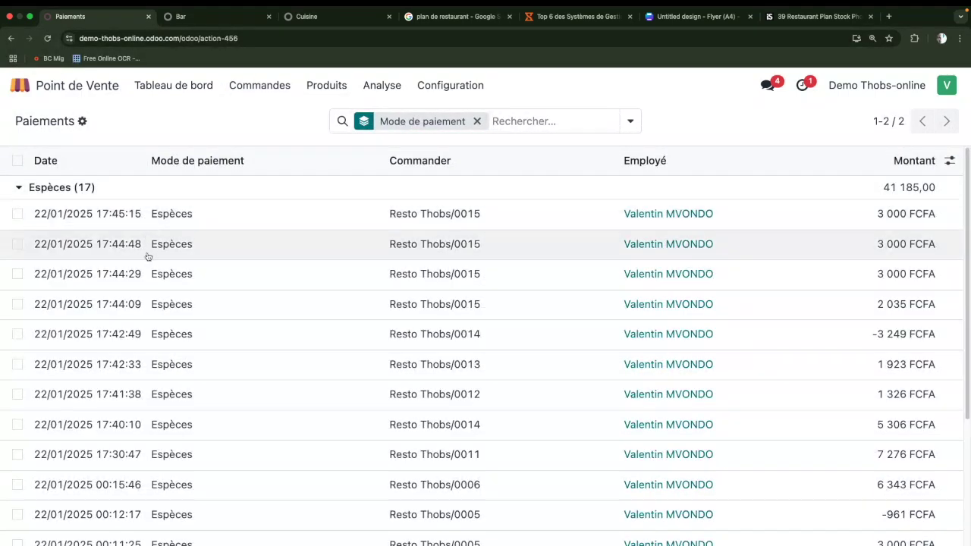
{"action": "scroll", "coordinate": [212, 354], "scroll_direction": "down", "scroll_amount": 4}
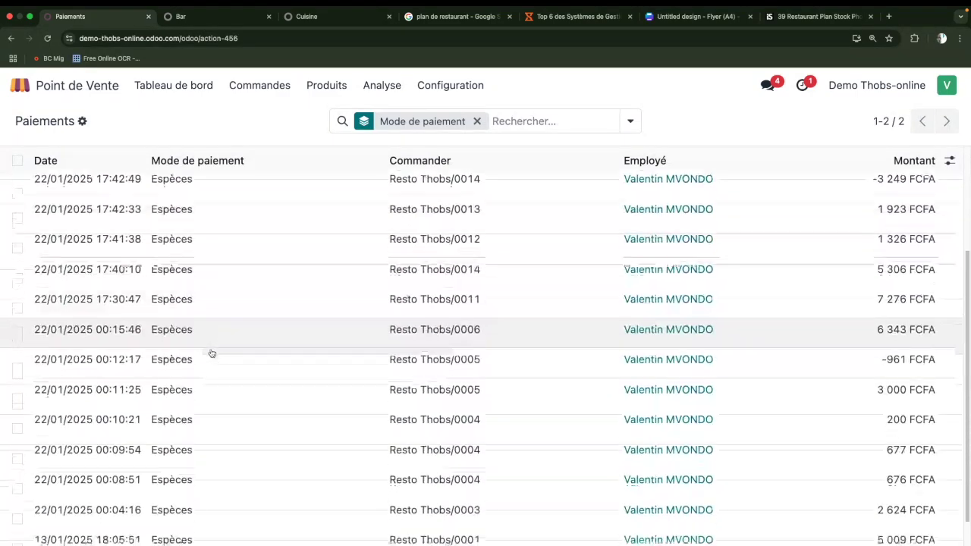
{"action": "scroll", "coordinate": [212, 353], "scroll_direction": "down", "scroll_amount": 2}
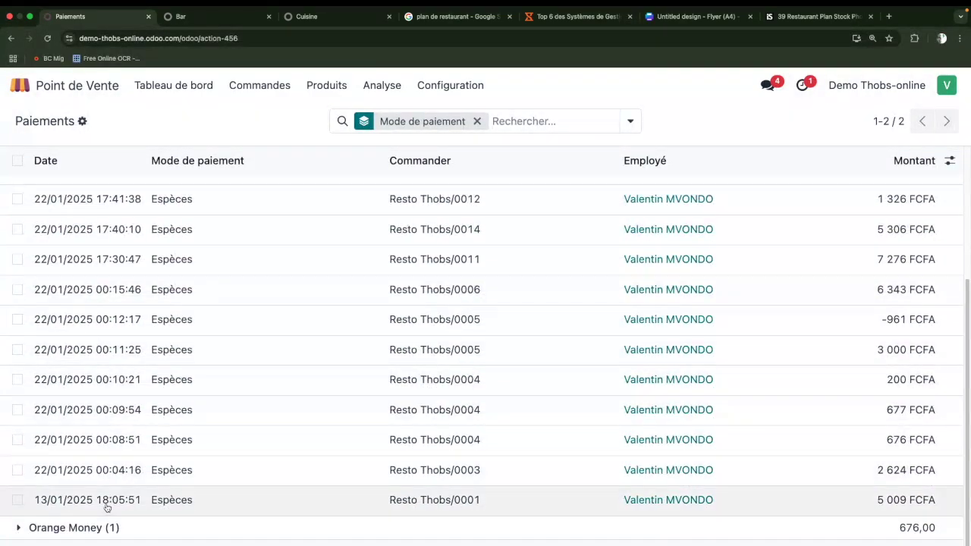
{"action": "scroll", "coordinate": [304, 332], "scroll_direction": "up", "scroll_amount": 5}
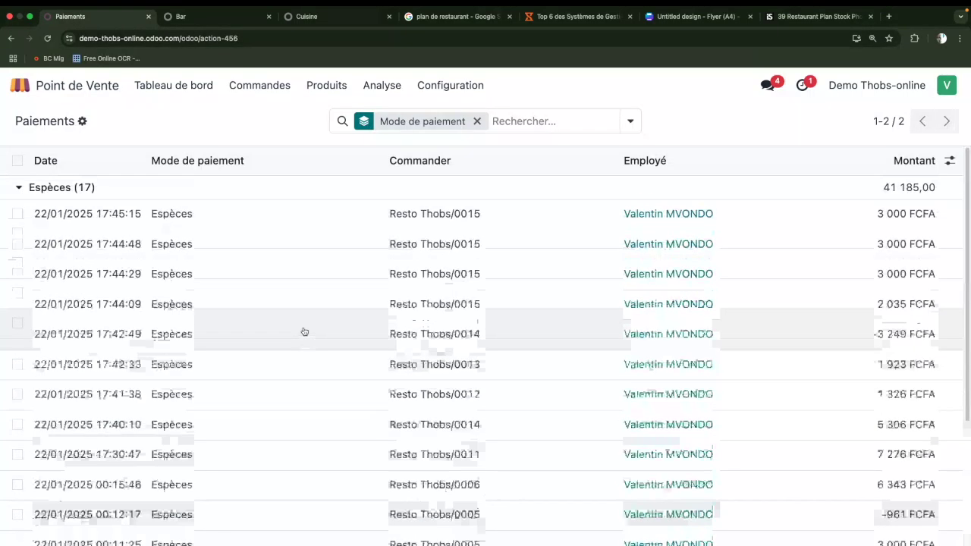
{"action": "left_click", "coordinate": [18, 190]}
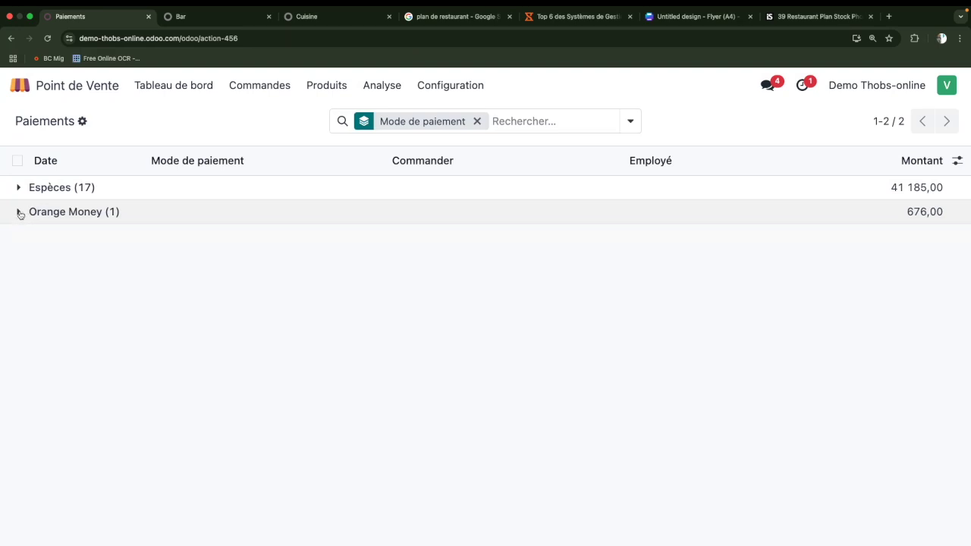
Step: Examine the individual payments grouped under Orange Money and those under Espèces in the Paiements list
{"action": "left_click", "coordinate": [19, 212]}
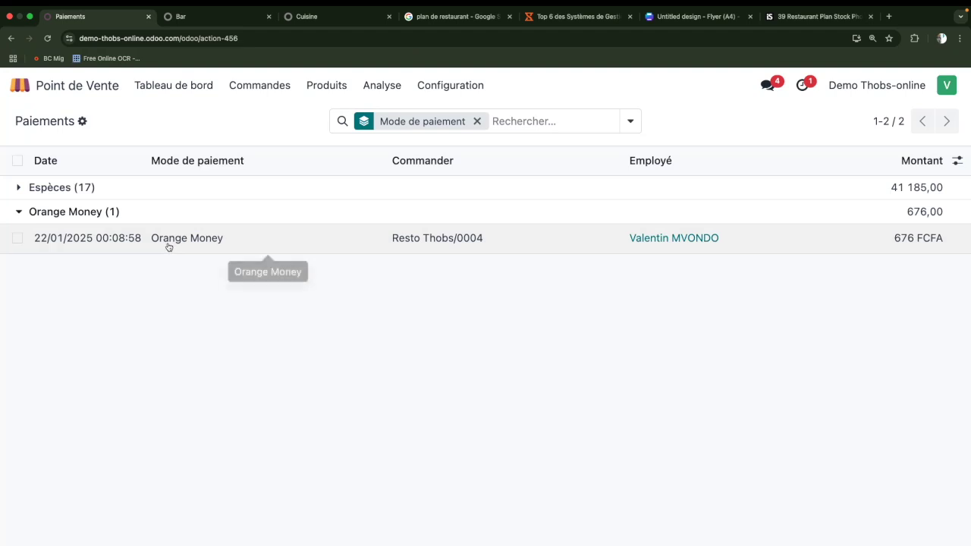
{"action": "left_click", "coordinate": [18, 212]}
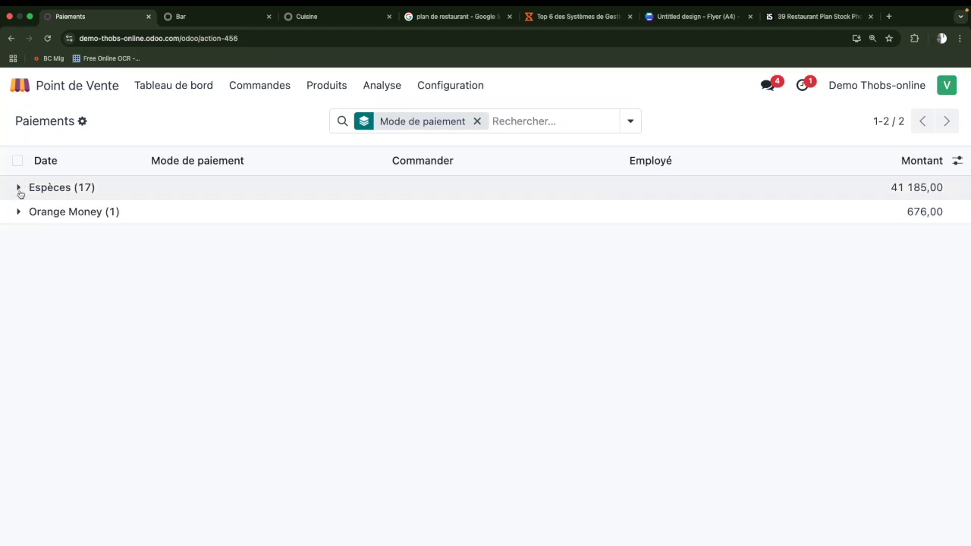
{"action": "left_click", "coordinate": [19, 189]}
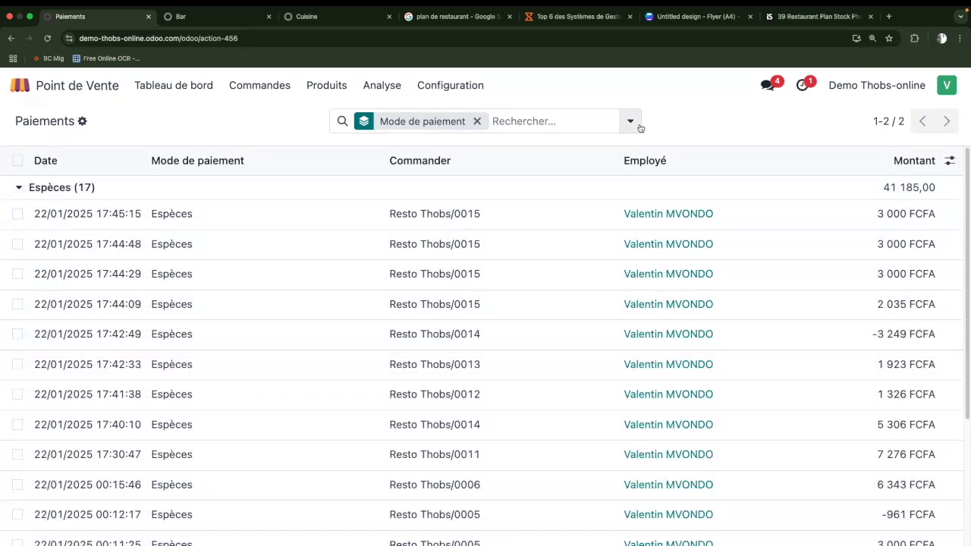
Step: Group the payments additionally by Session and examine the Espèces payments of session POS/00003
{"action": "left_click", "coordinate": [630, 124]}
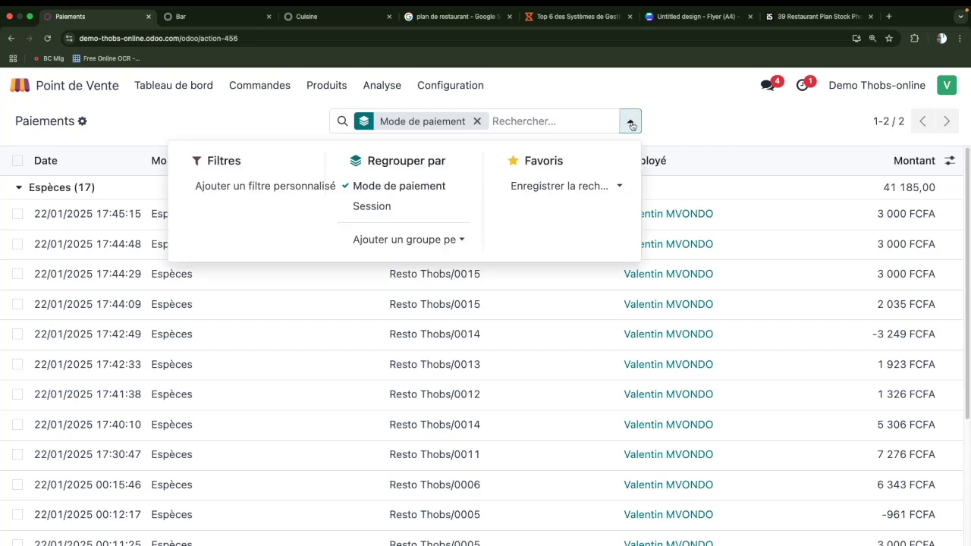
{"action": "left_click", "coordinate": [397, 207]}
{"action": "left_click", "coordinate": [258, 287]}
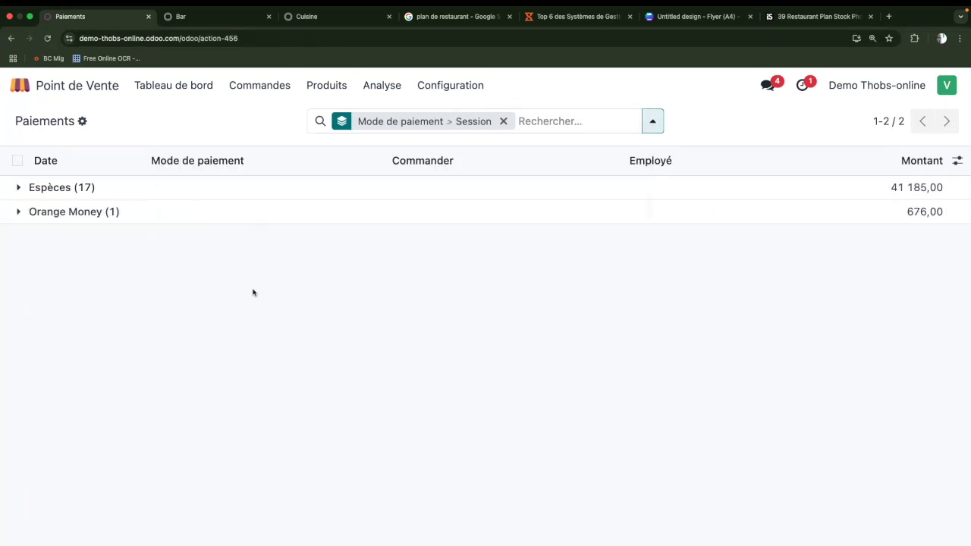
{"action": "left_click", "coordinate": [21, 189]}
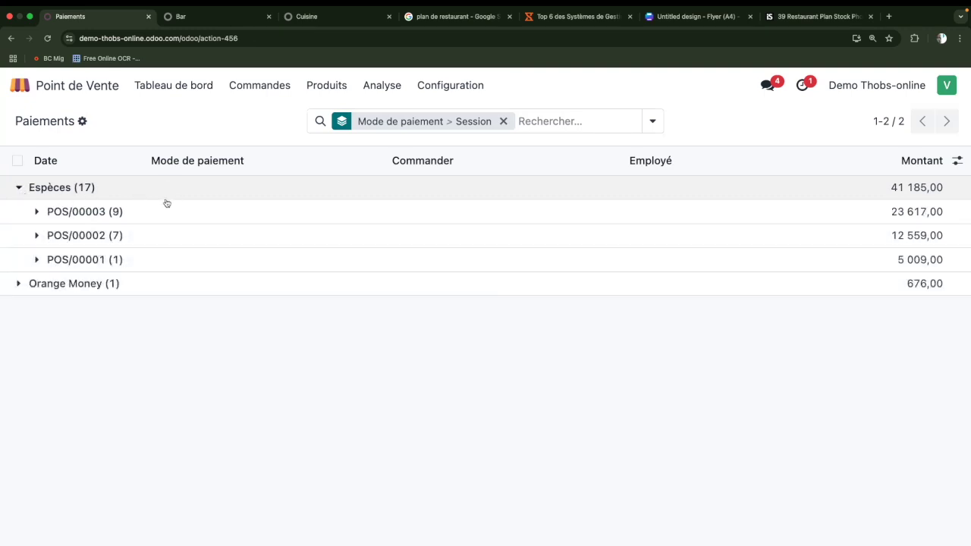
{"action": "left_click", "coordinate": [37, 213]}
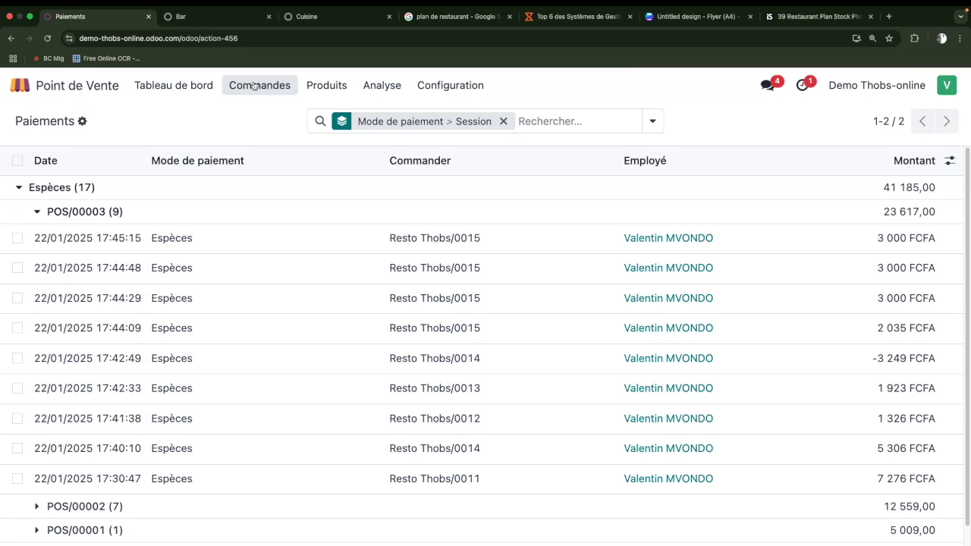
Step: Resume the Resto Thobs sale from the dashboard and start a Cash entrant movement for the register
{"action": "left_click", "coordinate": [191, 88]}
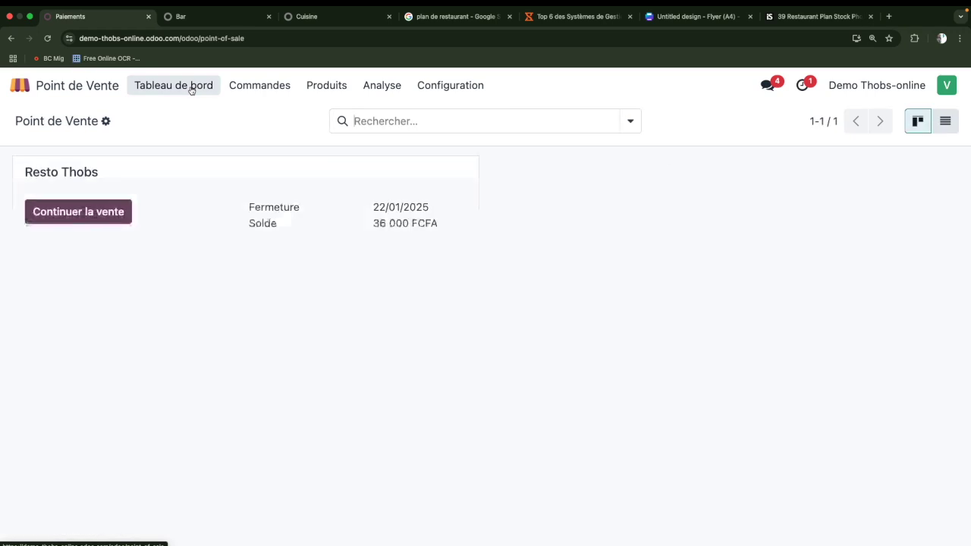
{"action": "left_click", "coordinate": [94, 215]}
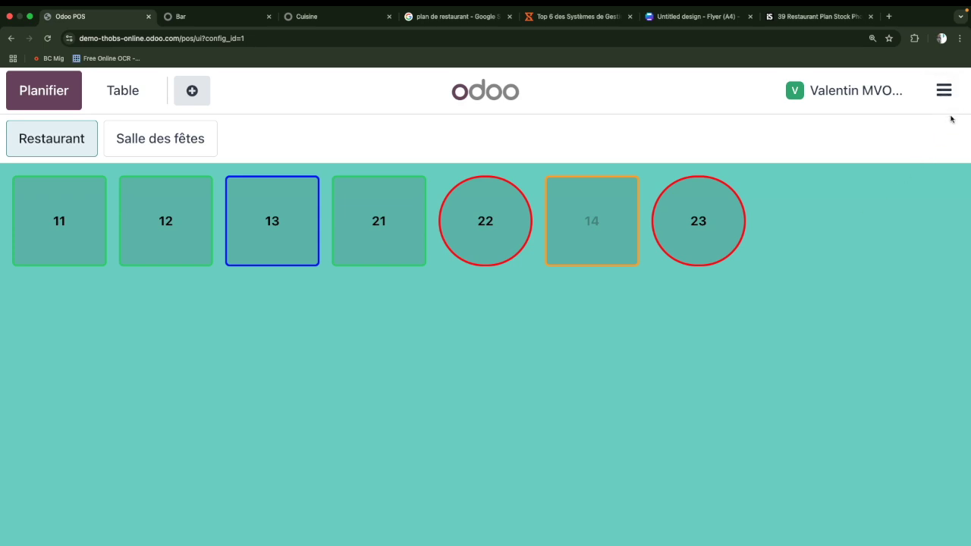
{"action": "left_click", "coordinate": [948, 92]}
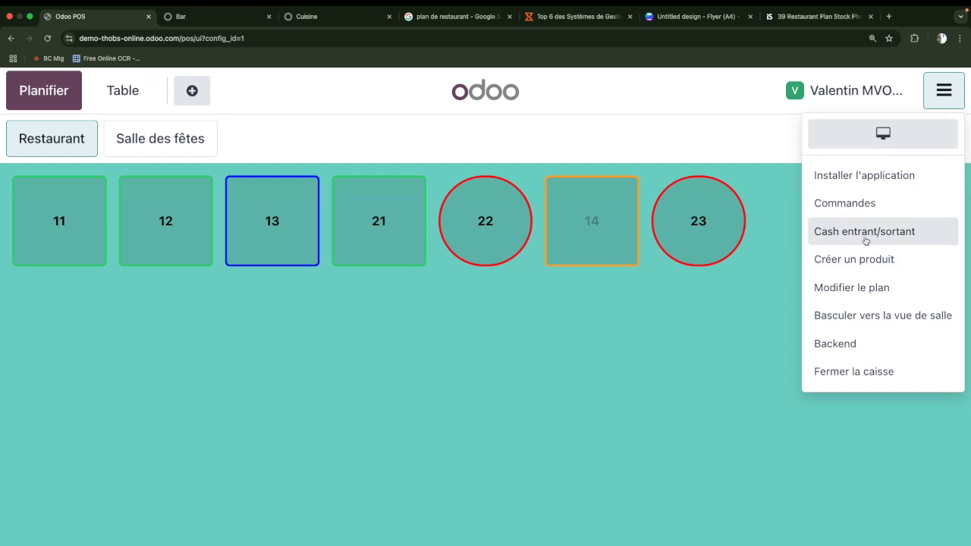
{"action": "left_click", "coordinate": [910, 238]}
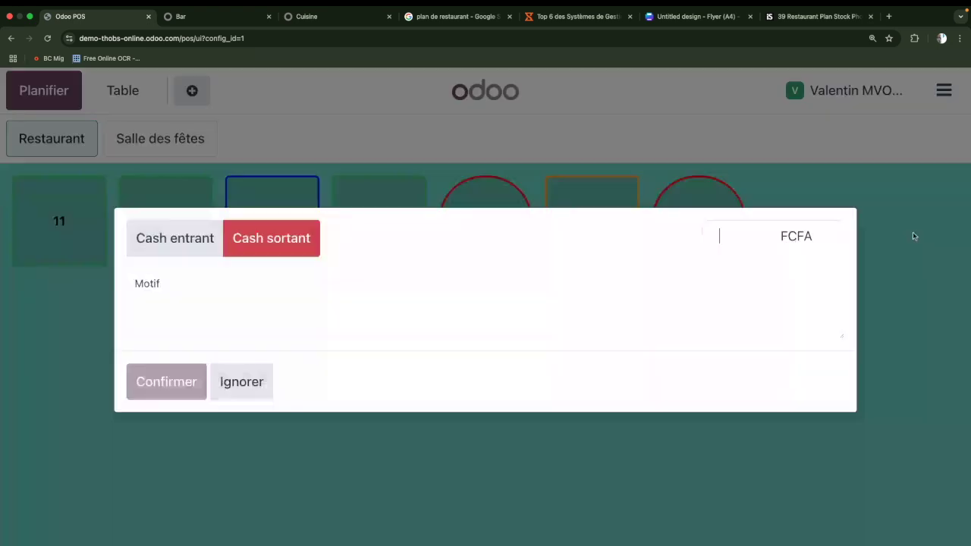
{"action": "left_click", "coordinate": [174, 239]}
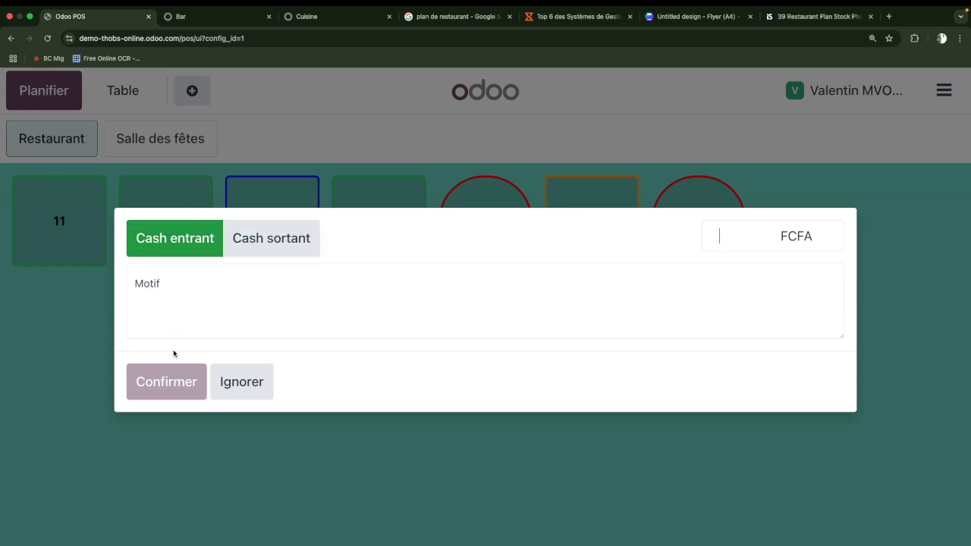
Step: Record the incoming cash of 3000 FCFA with the reason "remboursement de 3000" and dismiss the notification
{"action": "left_click", "coordinate": [169, 305]}
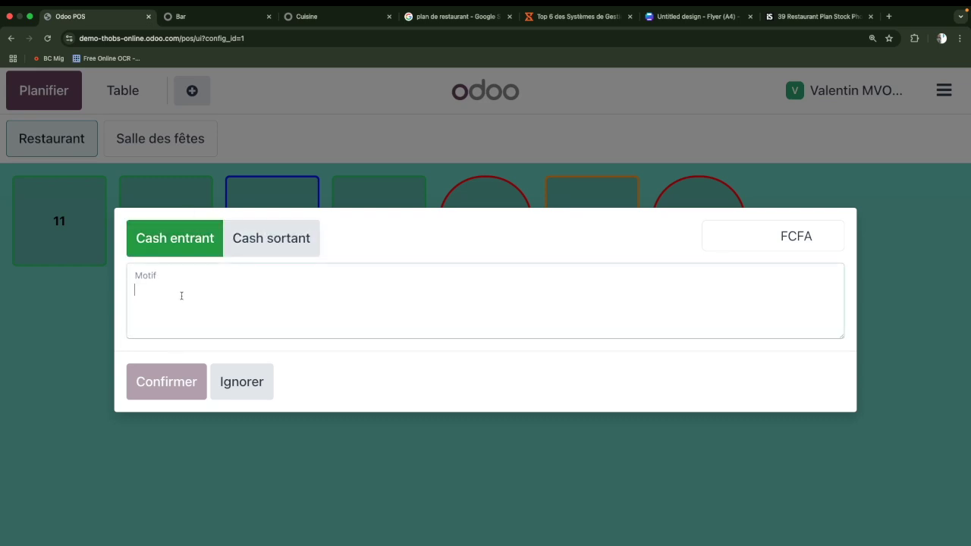
{"action": "type", "text": "re"}
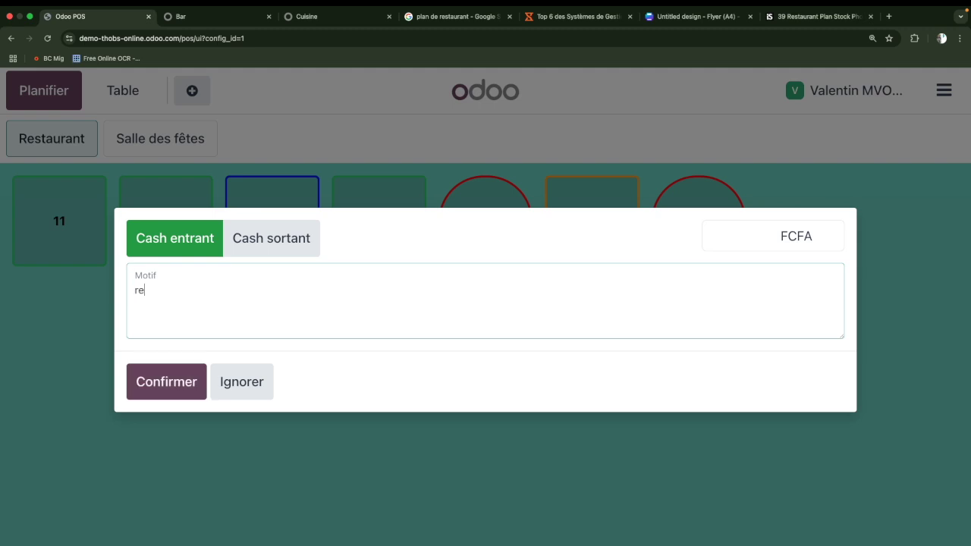
{"action": "type", "text": "mboursement de 3000"}
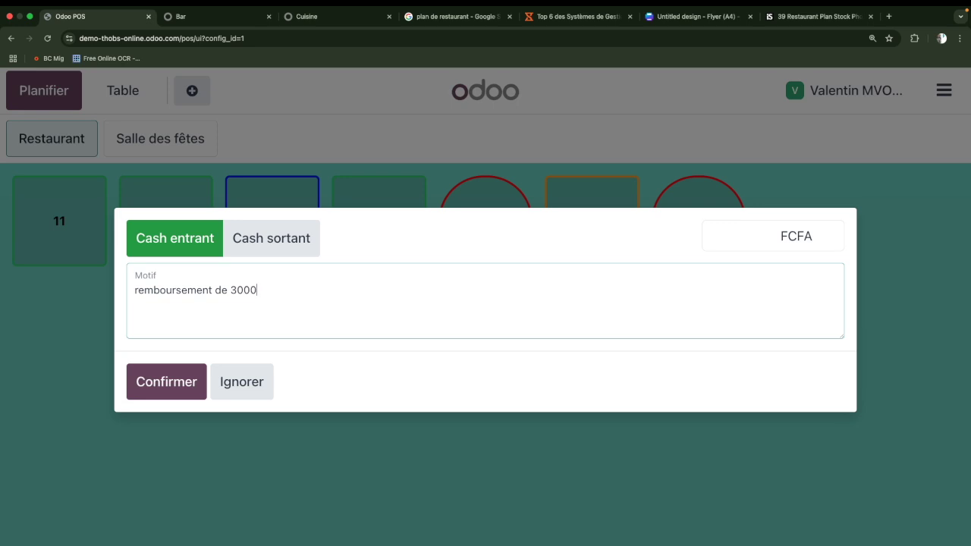
{"action": "left_click", "coordinate": [724, 239]}
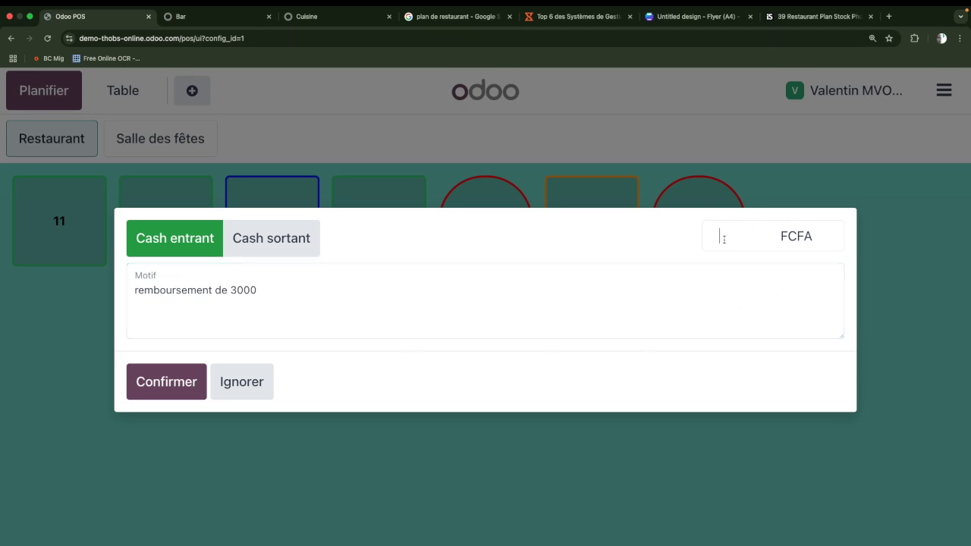
{"action": "type", "text": "3000"}
{"action": "left_click", "coordinate": [178, 383]}
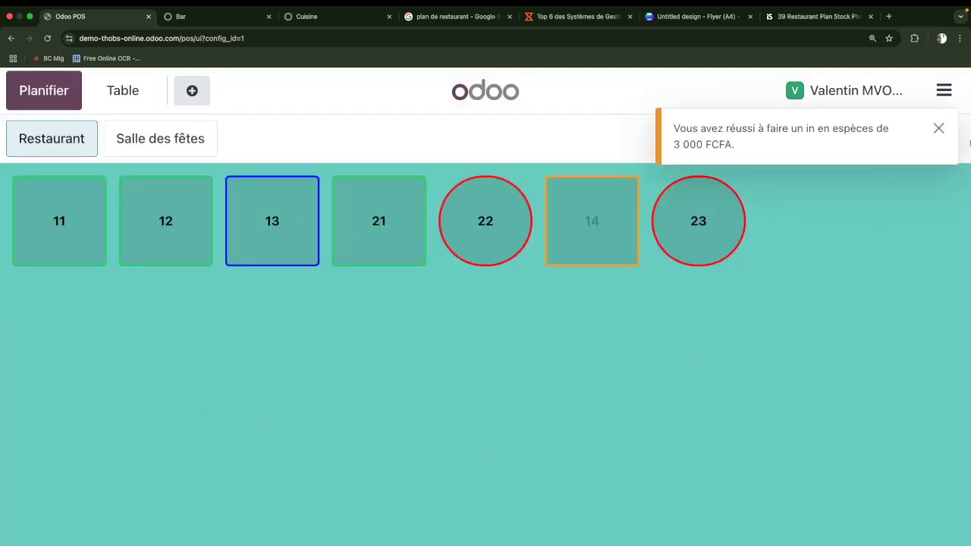
{"action": "left_click", "coordinate": [939, 129]}
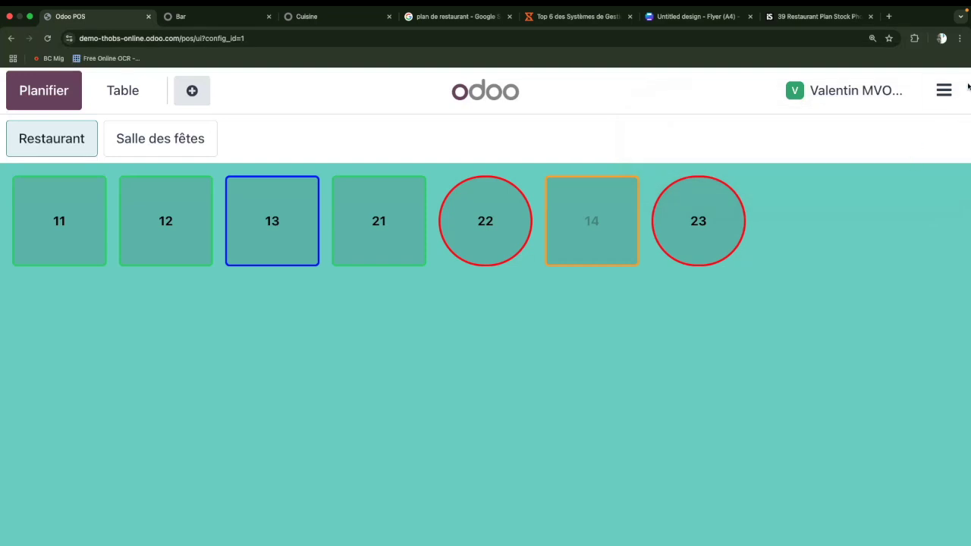
Step: Start closing the cash register and enter three 10 000 FCFA notes in the coins and notes count
{"action": "left_click", "coordinate": [945, 90]}
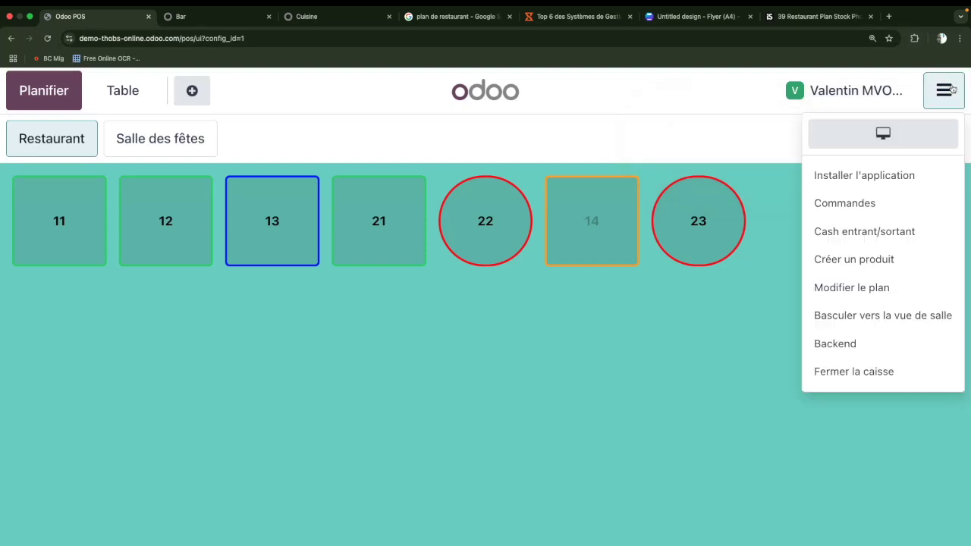
{"action": "left_click", "coordinate": [880, 373]}
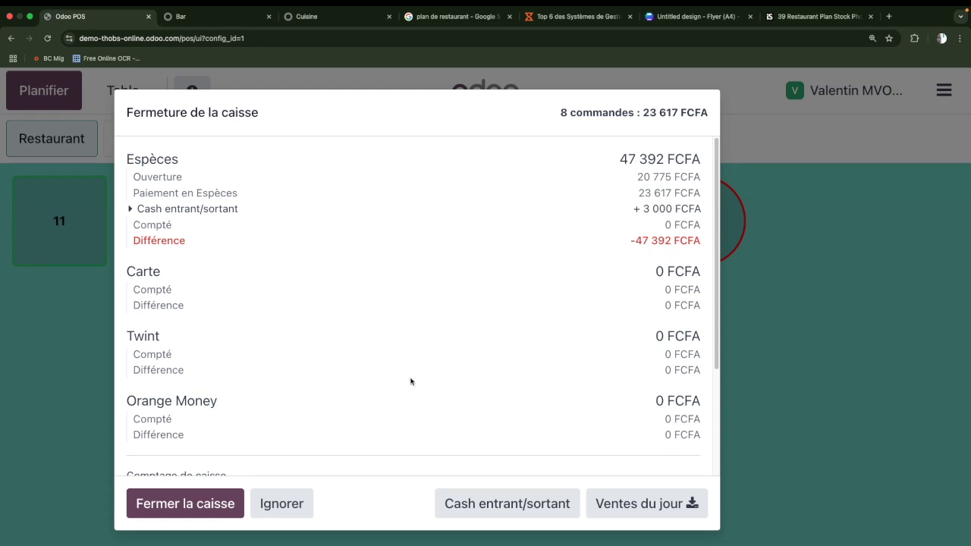
{"action": "scroll", "coordinate": [603, 347], "scroll_direction": "down", "scroll_amount": 4}
{"action": "left_click", "coordinate": [653, 357]}
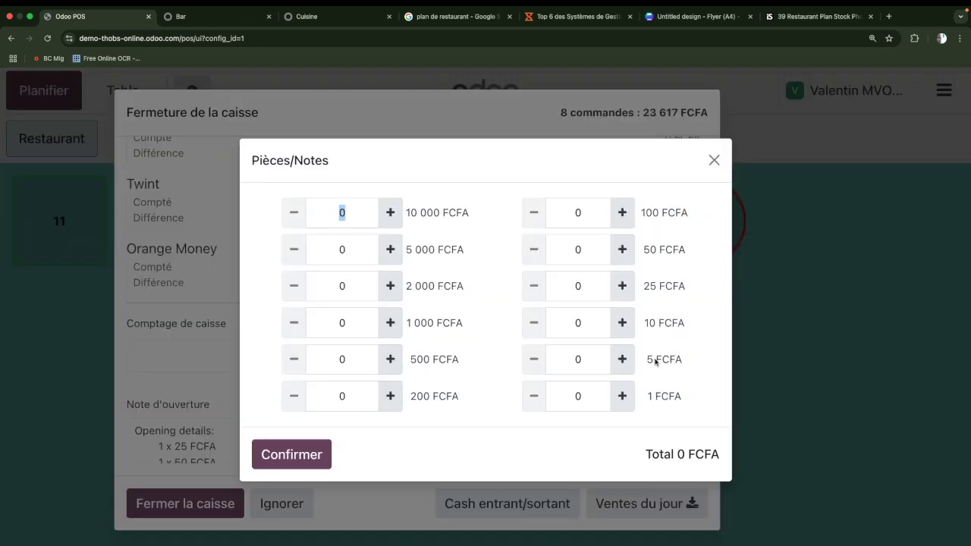
{"action": "left_click", "coordinate": [391, 213]}
{"action": "left_click", "coordinate": [391, 213]}
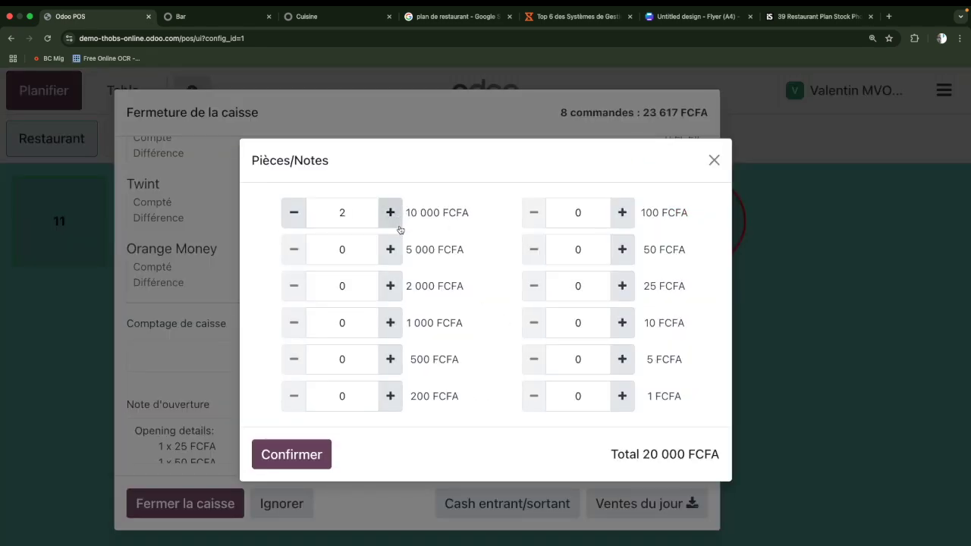
{"action": "left_click", "coordinate": [391, 213]}
Step: Add two 5 000, one 2 000, two 1 000, one 500 and one 200 FCFA to the cash count
{"action": "left_click", "coordinate": [392, 250]}
{"action": "left_click", "coordinate": [392, 250]}
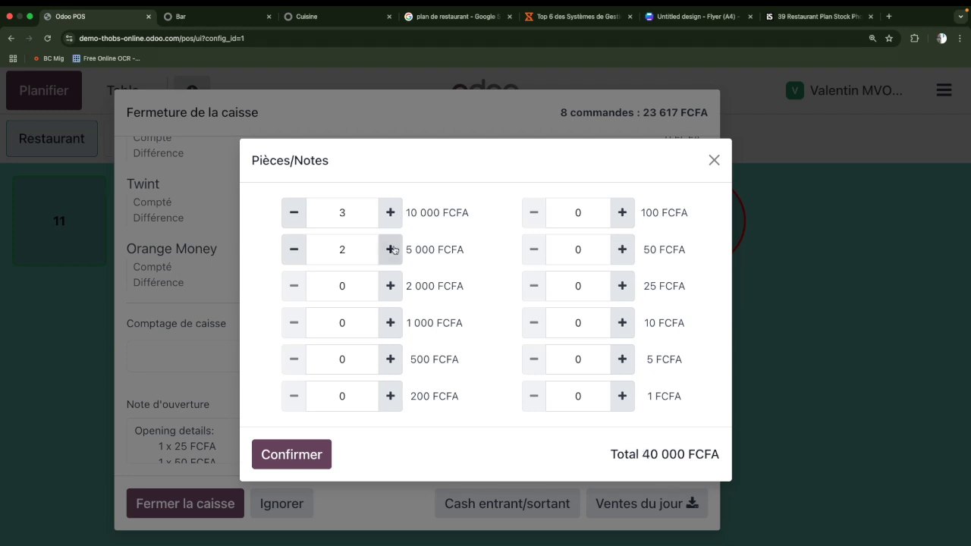
{"action": "left_click", "coordinate": [391, 289]}
{"action": "left_click", "coordinate": [391, 326]}
{"action": "left_click", "coordinate": [391, 326]}
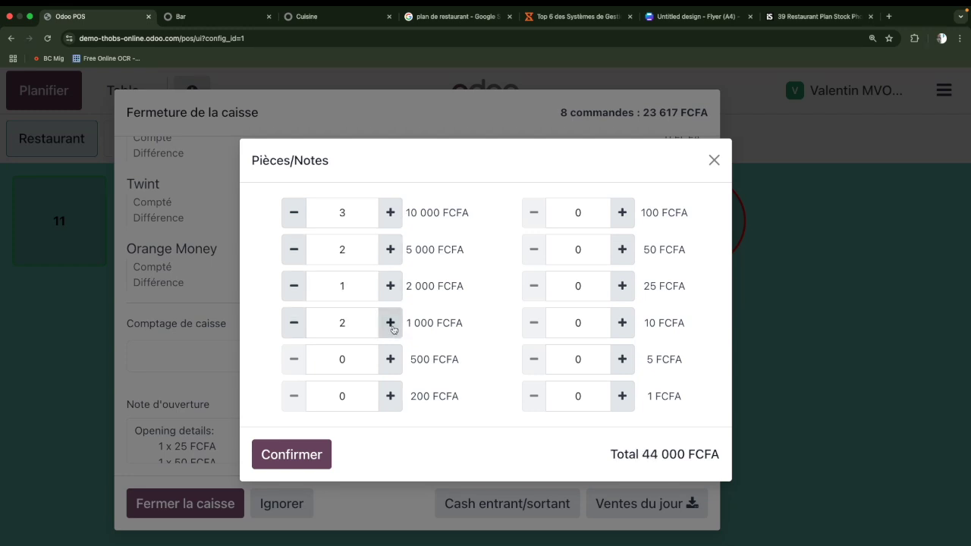
{"action": "left_click", "coordinate": [390, 359]}
{"action": "left_click", "coordinate": [390, 396]}
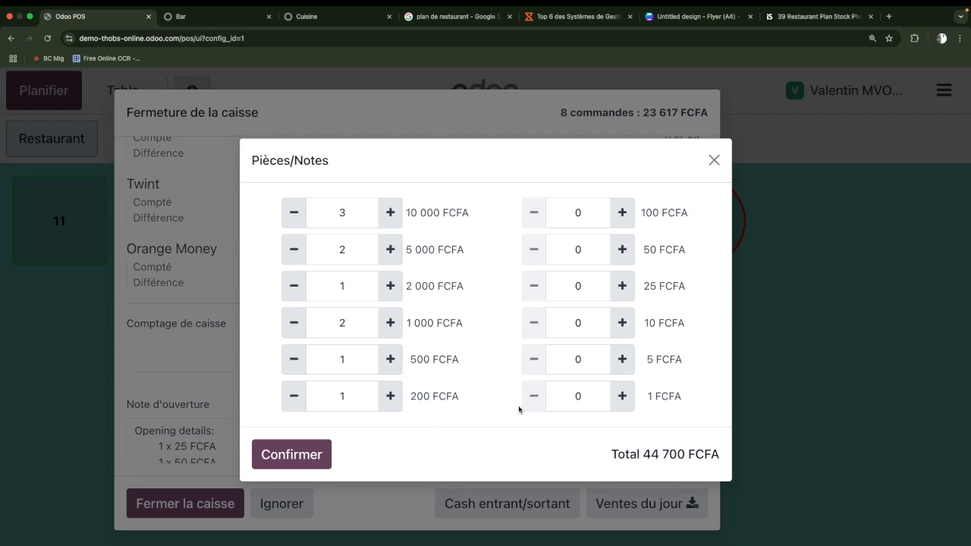
Step: Add one 50 FCFA, set the 5 000 FCFA quantity to 3 and the 1 000 FCFA quantity to 1, and confirm the count
{"action": "left_click", "coordinate": [622, 249]}
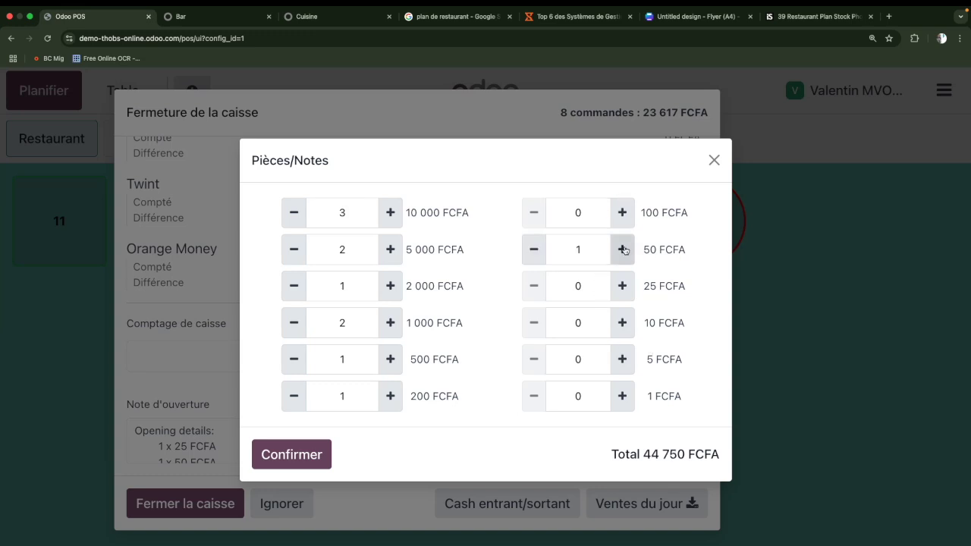
{"action": "left_click", "coordinate": [390, 250]}
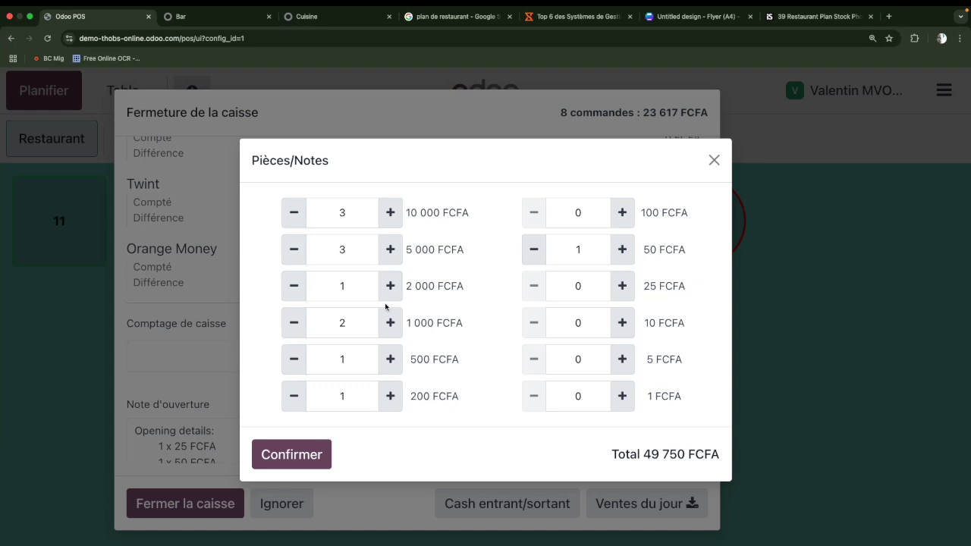
{"action": "left_click", "coordinate": [293, 322]}
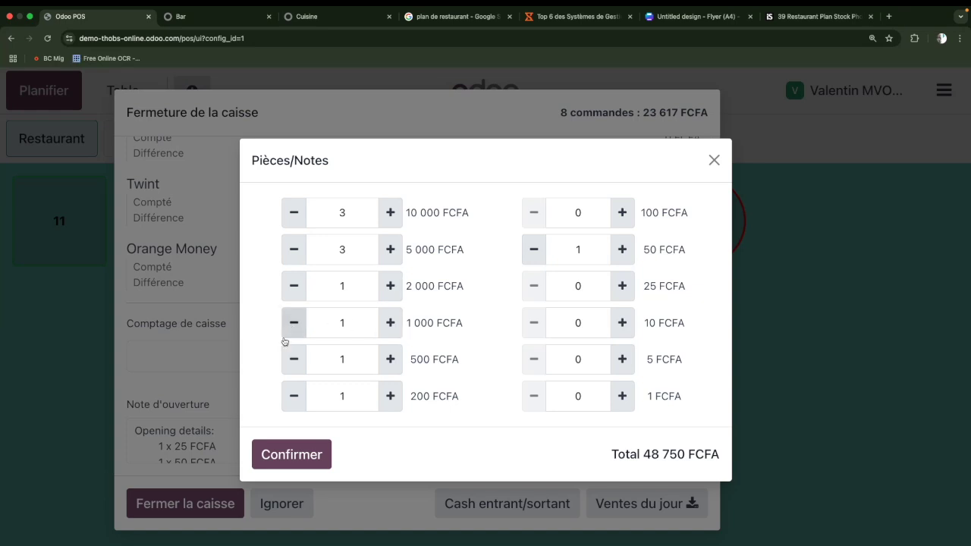
{"action": "left_click", "coordinate": [300, 456]}
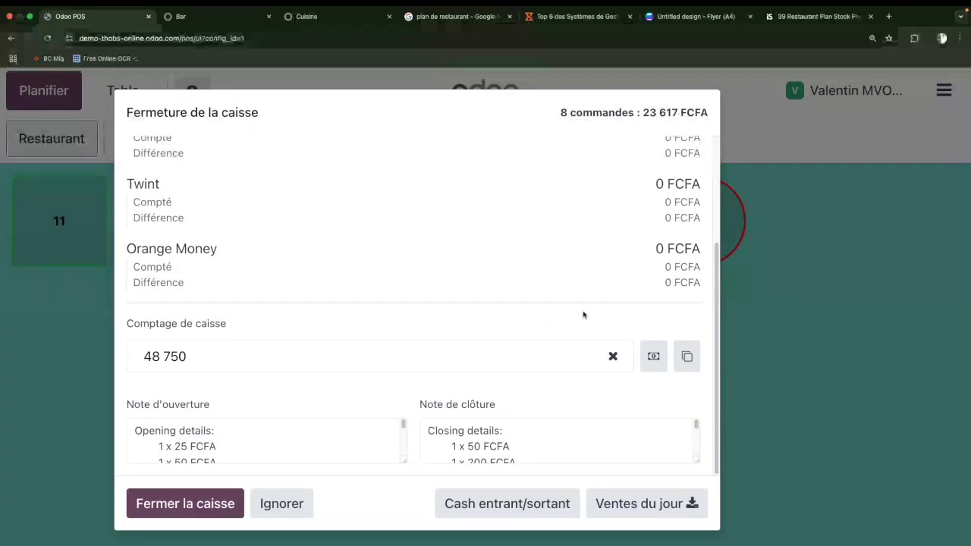
Step: Review the closing totals and closing note, and close the register while recording the cash difference in accounting
{"action": "scroll", "coordinate": [580, 317], "scroll_direction": "up", "scroll_amount": 3}
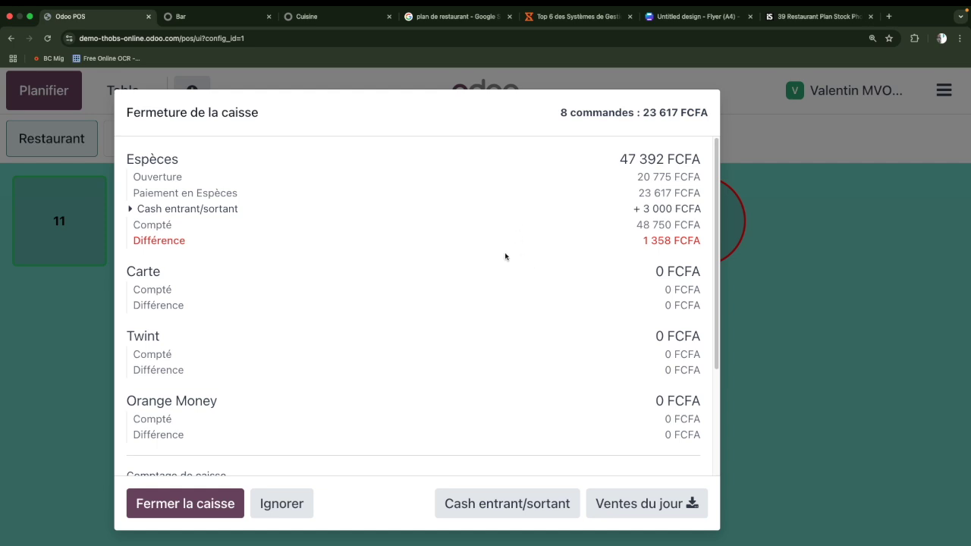
{"action": "scroll", "coordinate": [430, 362], "scroll_direction": "down", "scroll_amount": 4}
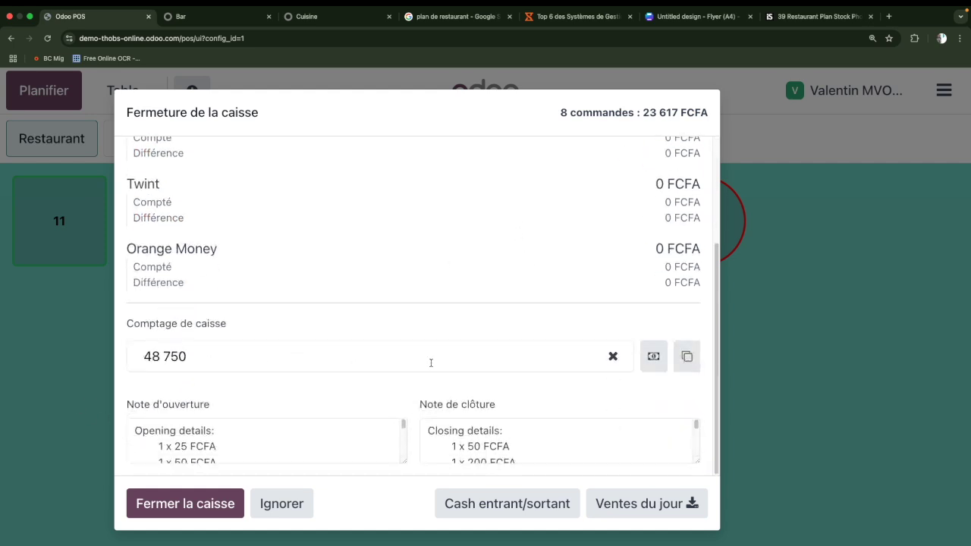
{"action": "scroll", "coordinate": [432, 365], "scroll_direction": "up", "scroll_amount": 4}
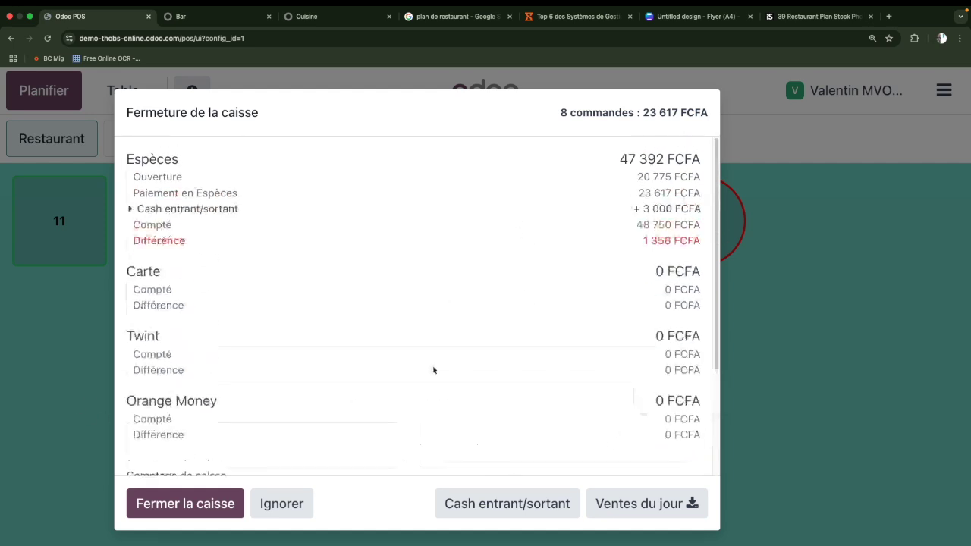
{"action": "scroll", "coordinate": [477, 354], "scroll_direction": "down", "scroll_amount": 4}
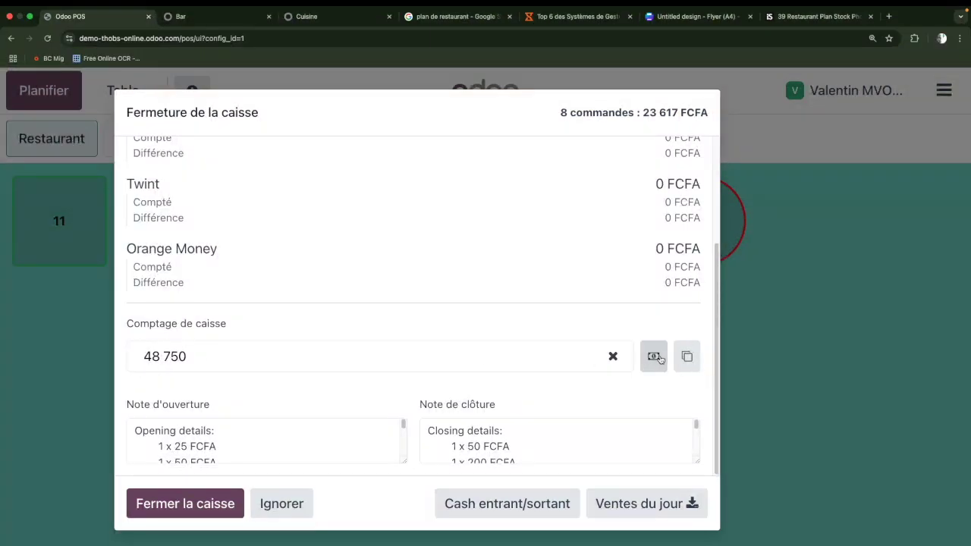
{"action": "left_click", "coordinate": [224, 355]}
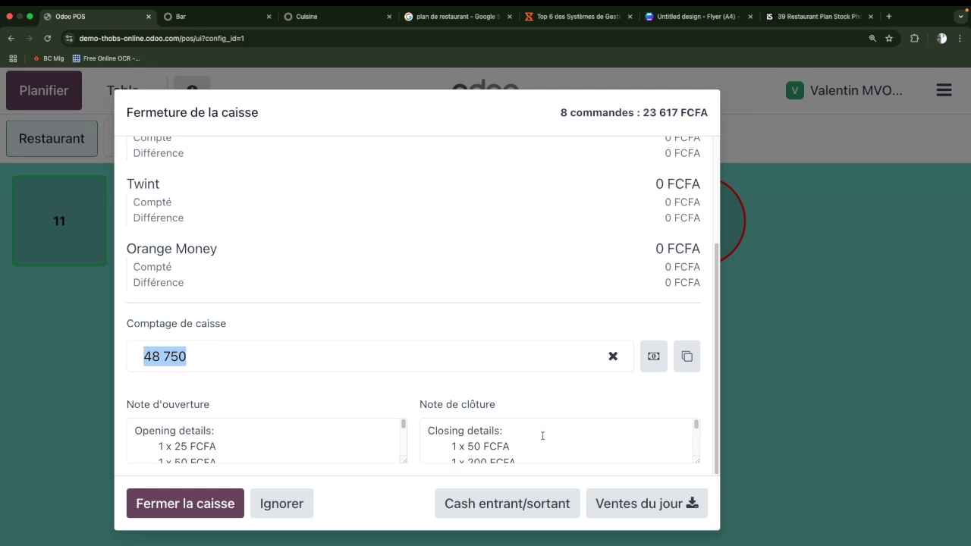
{"action": "scroll", "coordinate": [536, 438], "scroll_direction": "down", "scroll_amount": 5}
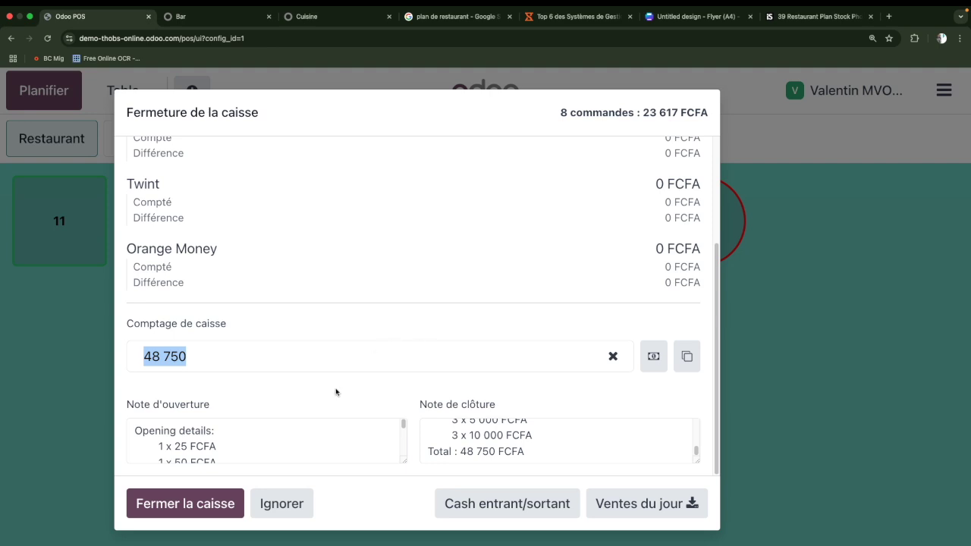
{"action": "left_click", "coordinate": [206, 512]}
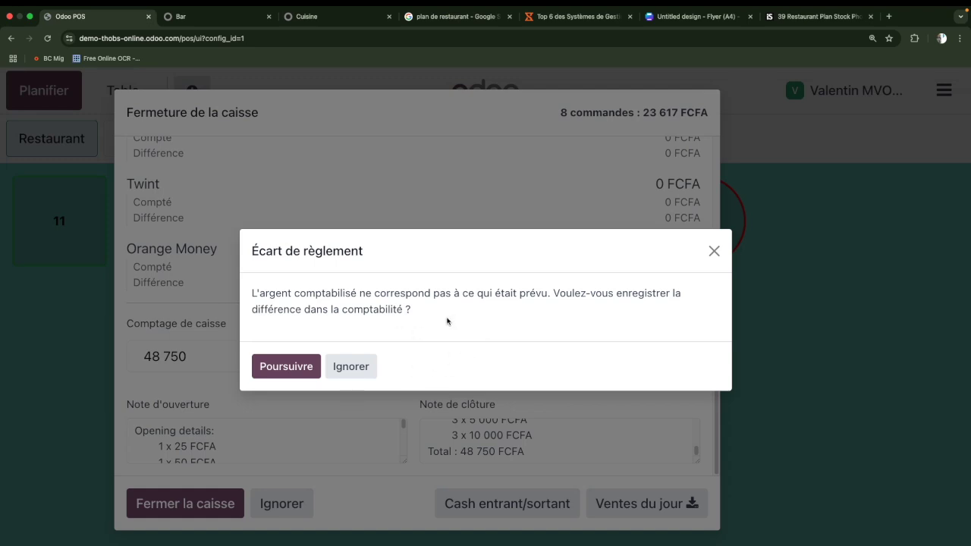
{"action": "left_click", "coordinate": [299, 367]}
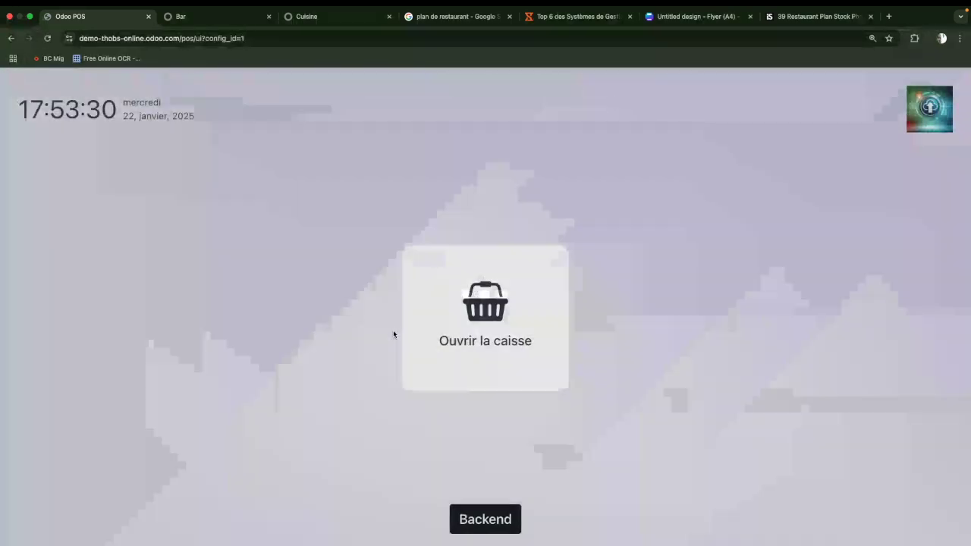